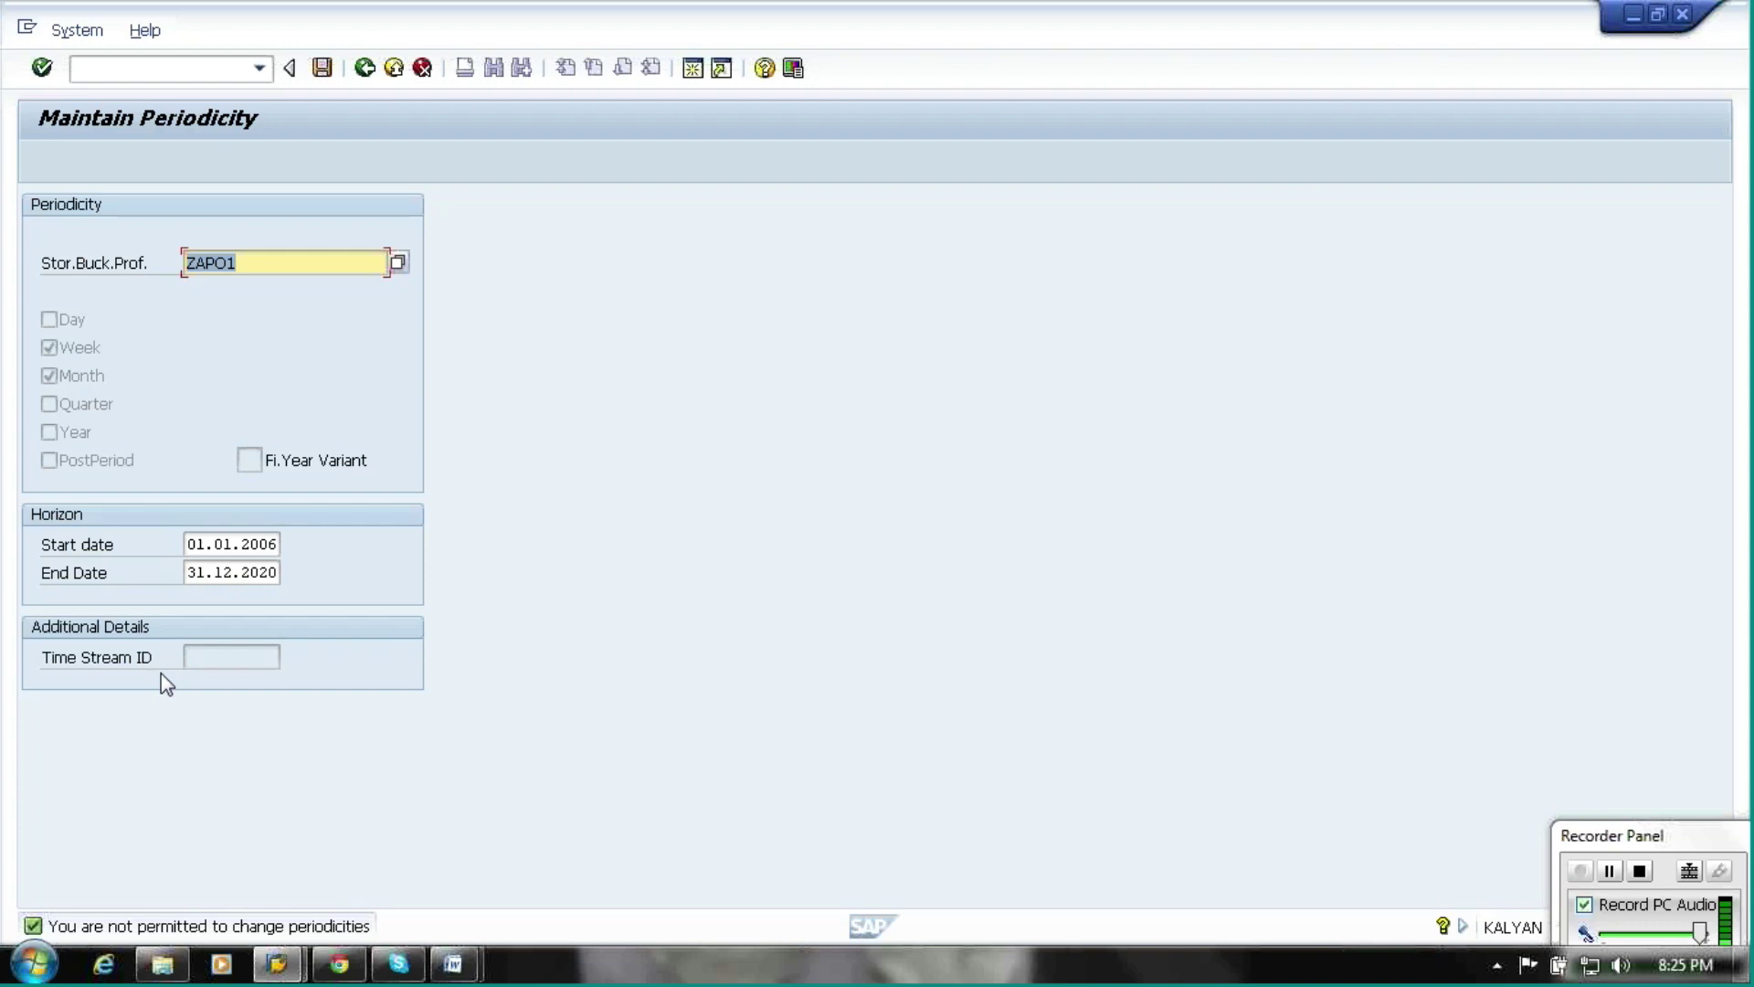
Leave Maintain Periodicity and open Maintain Planning Calendar (Time Stream) from Demand Planning's Environment, Current Settings
{"action": "left_click", "coordinate": [393, 68]}
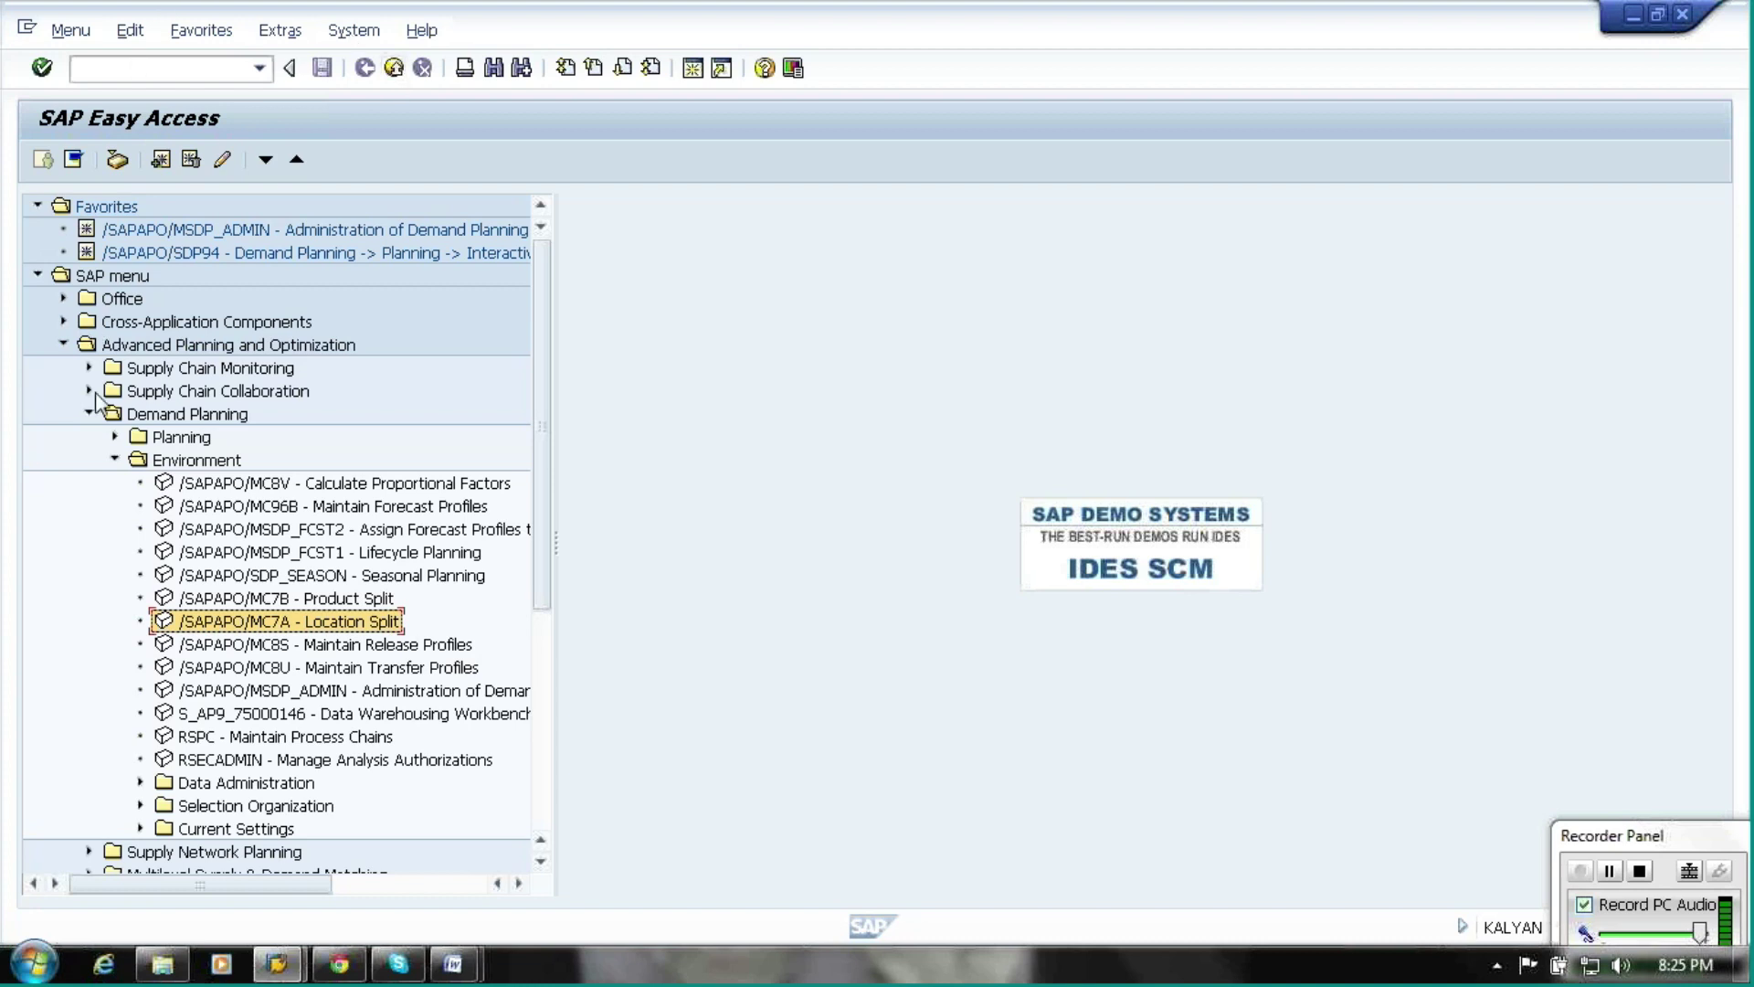
{"action": "left_click", "coordinate": [128, 278]}
{"action": "left_click", "coordinate": [170, 351]}
{"action": "left_click", "coordinate": [180, 416]}
{"action": "left_click", "coordinate": [115, 459]}
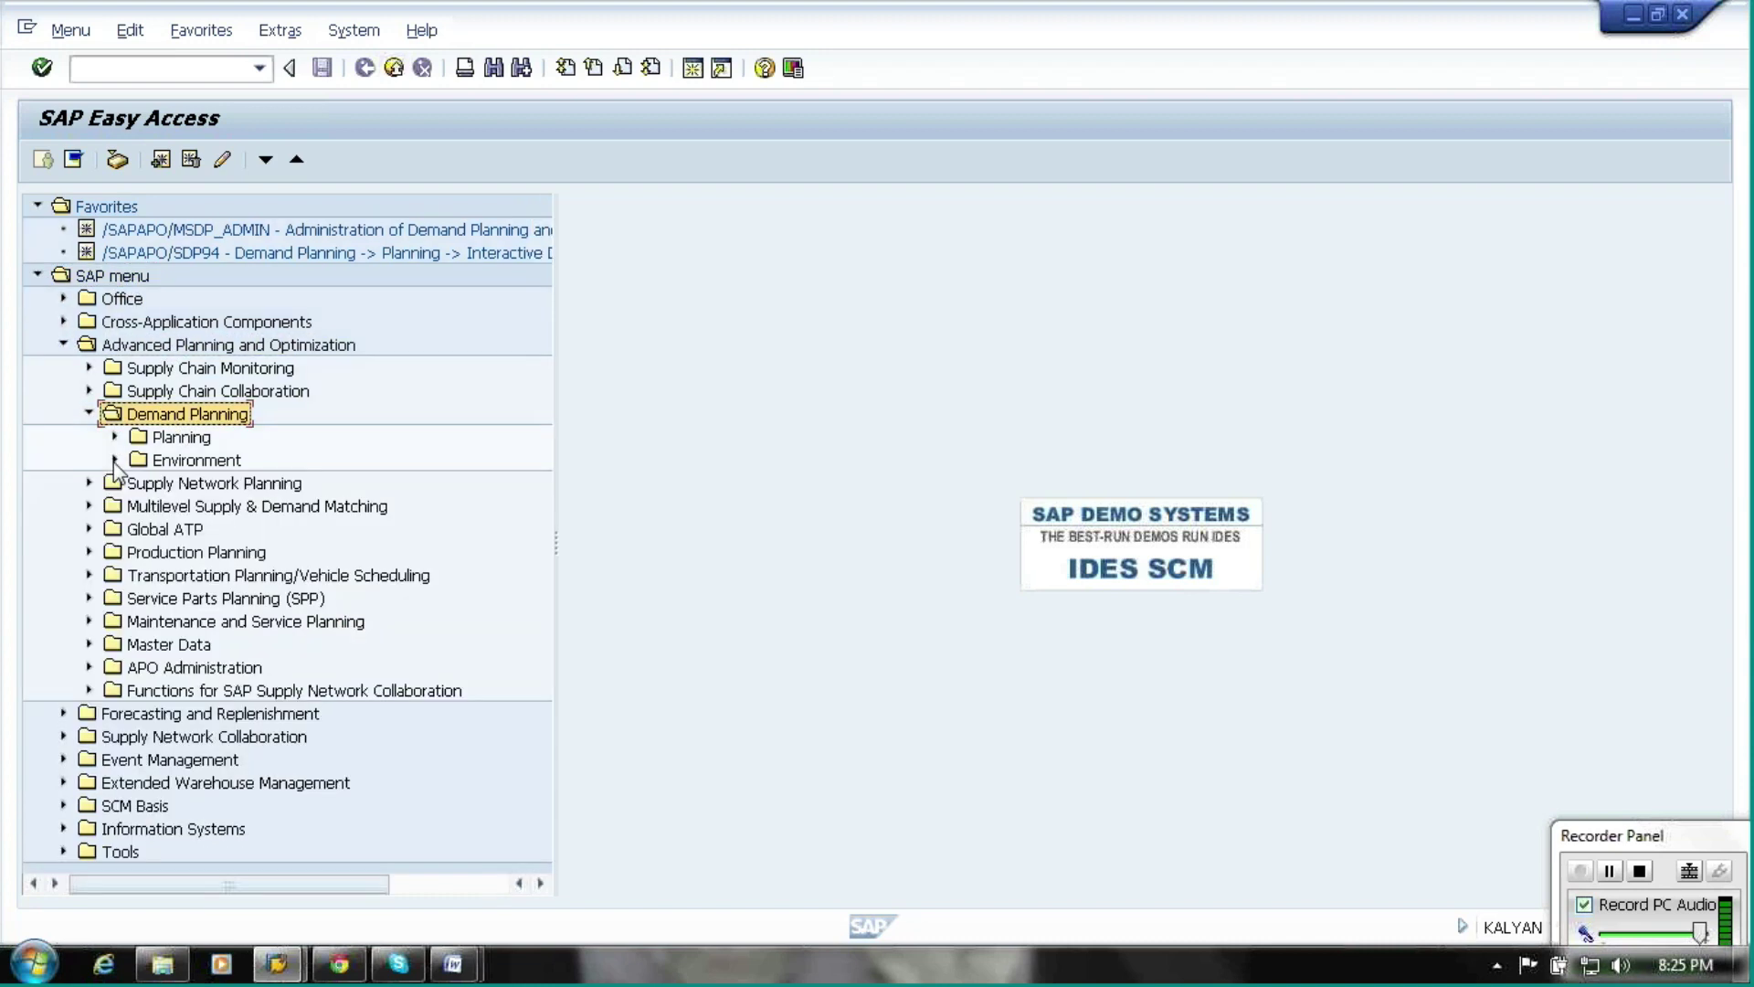
{"action": "left_click", "coordinate": [115, 460]}
{"action": "scroll", "coordinate": [142, 831], "scroll_direction": "down", "scroll_amount": 4}
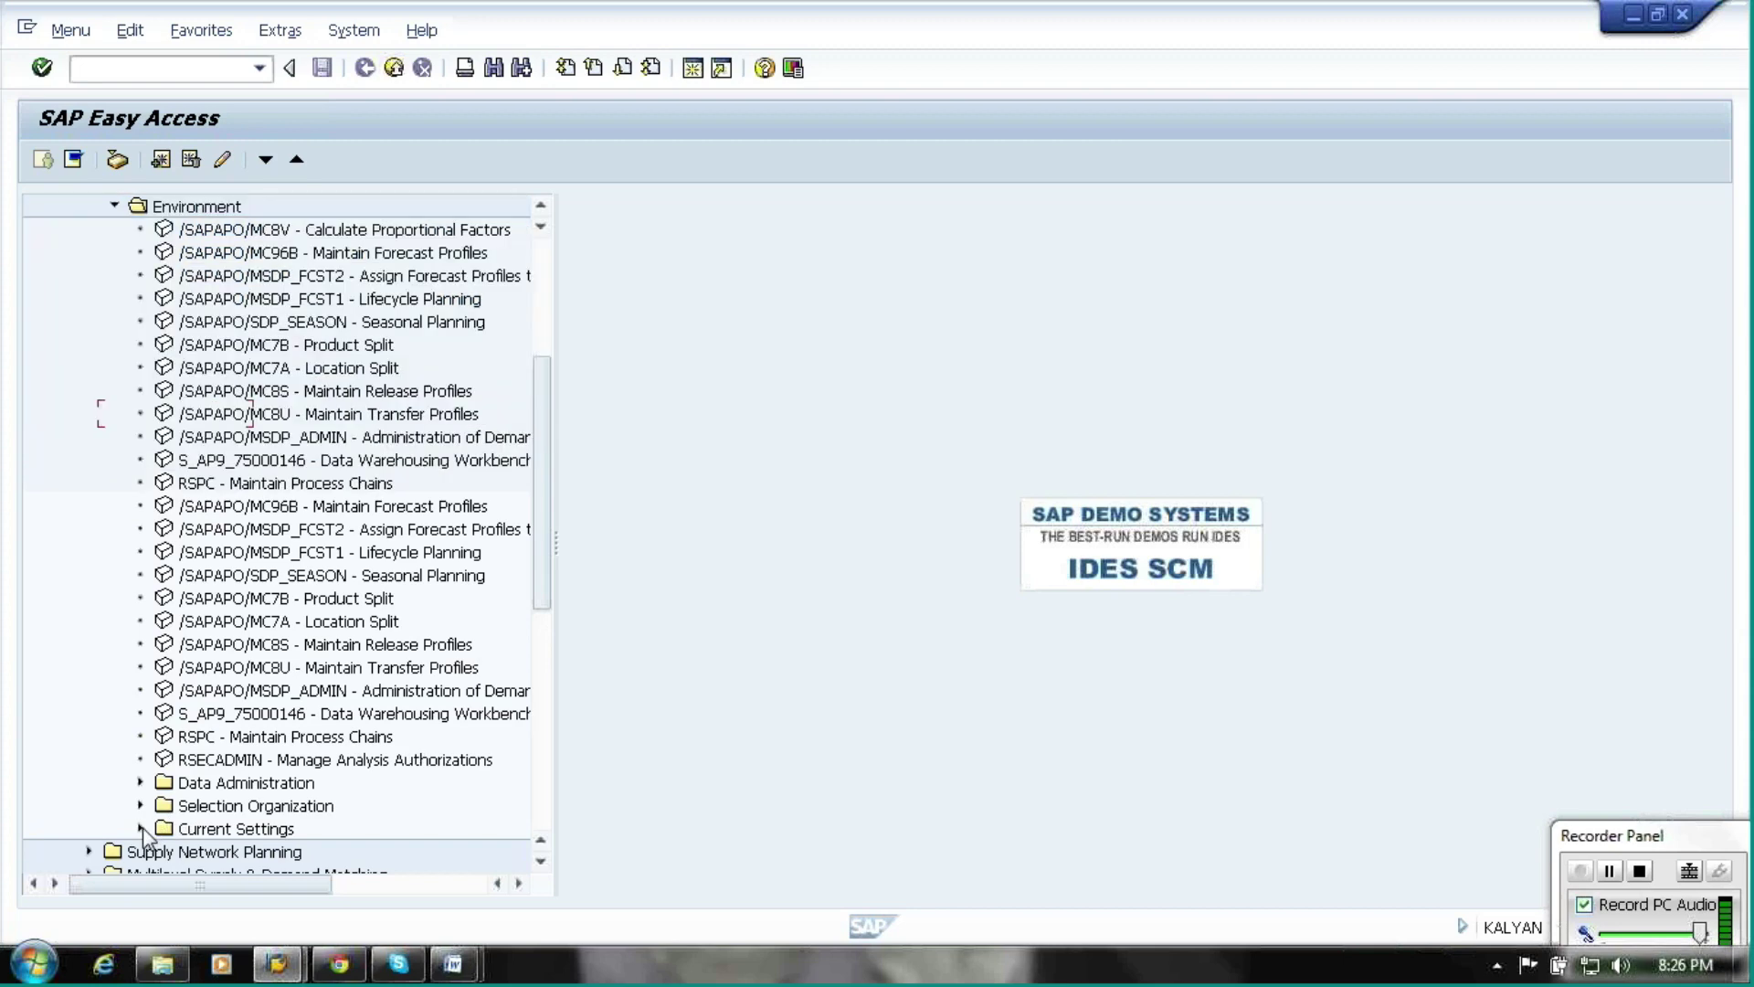
{"action": "left_click", "coordinate": [140, 829]}
{"action": "left_click_drag", "start_coordinate": [546, 625], "coordinate": [538, 706]}
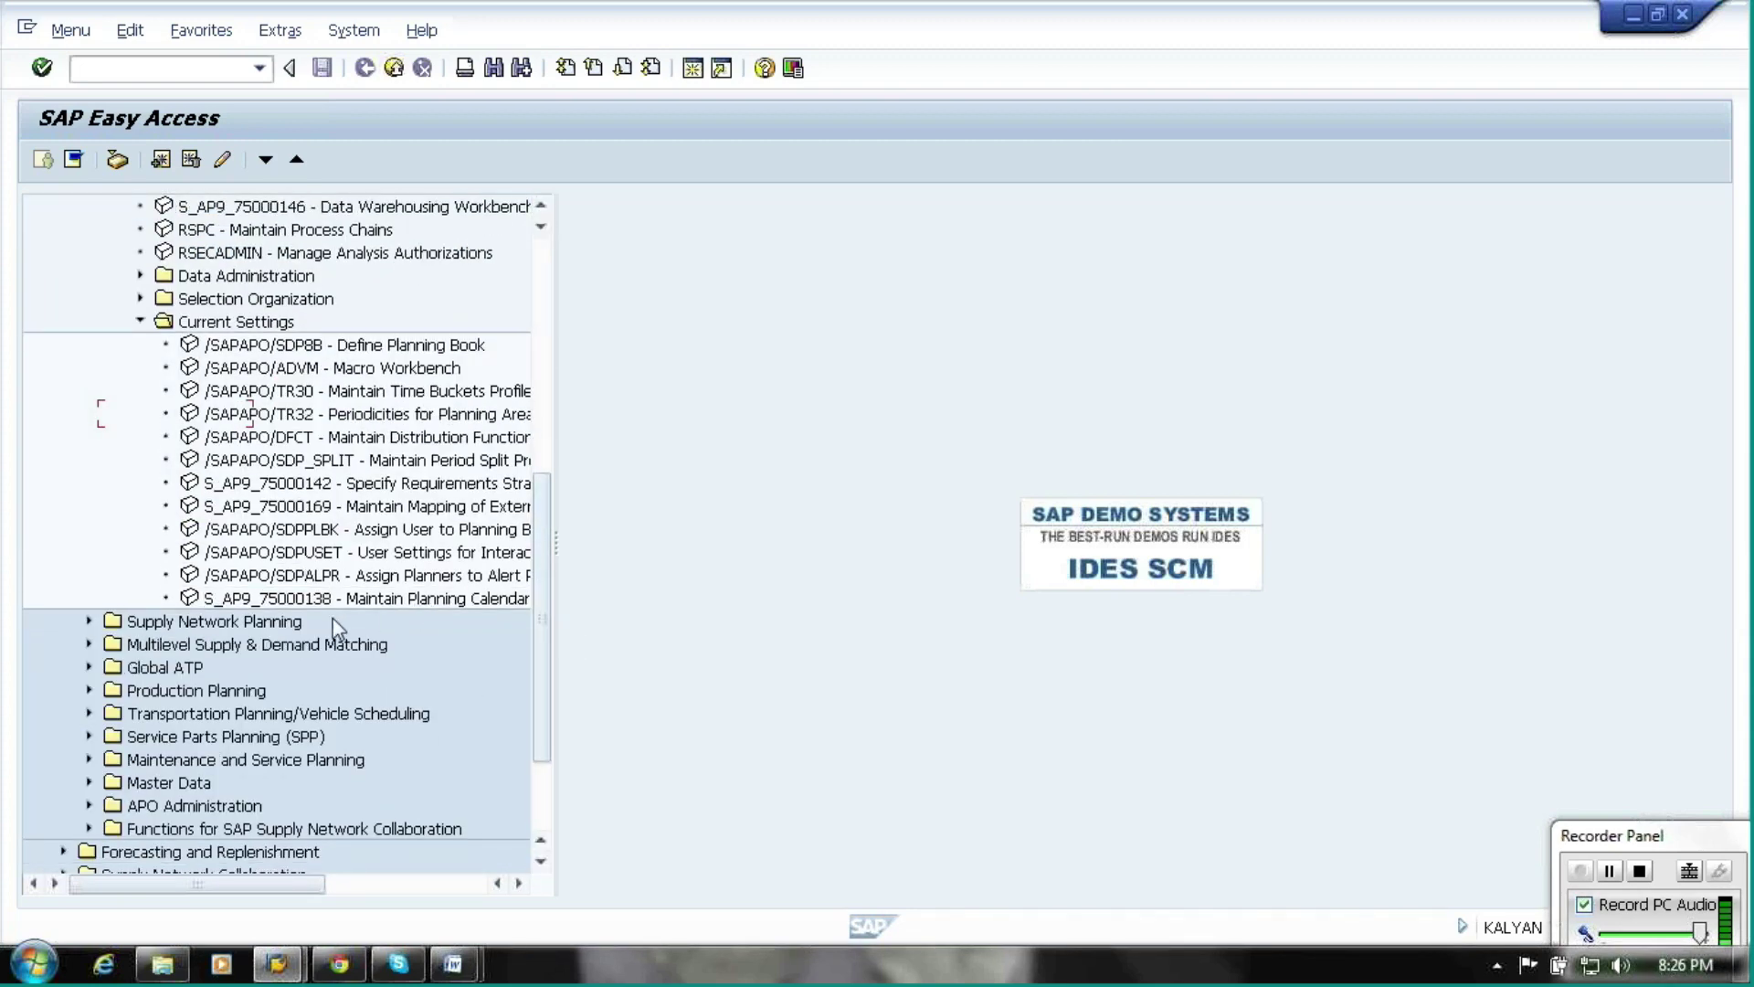
{"action": "left_click", "coordinate": [384, 603]}
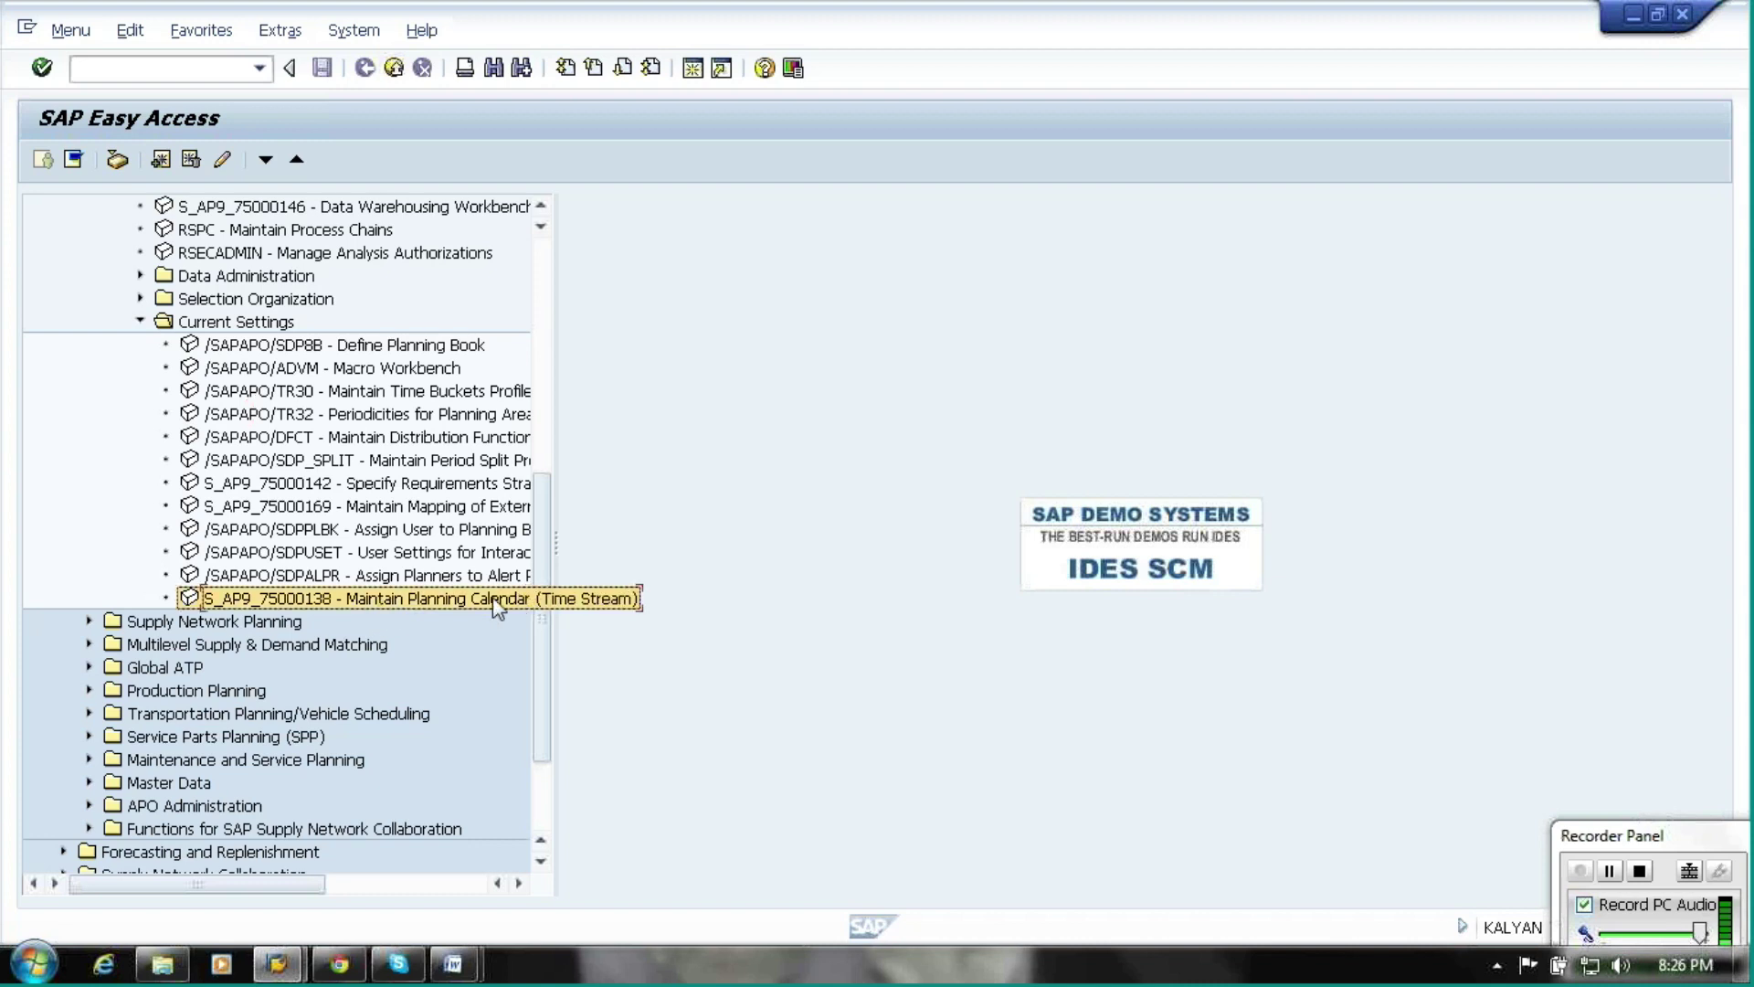
{"action": "double_click", "coordinate": [291, 606]}
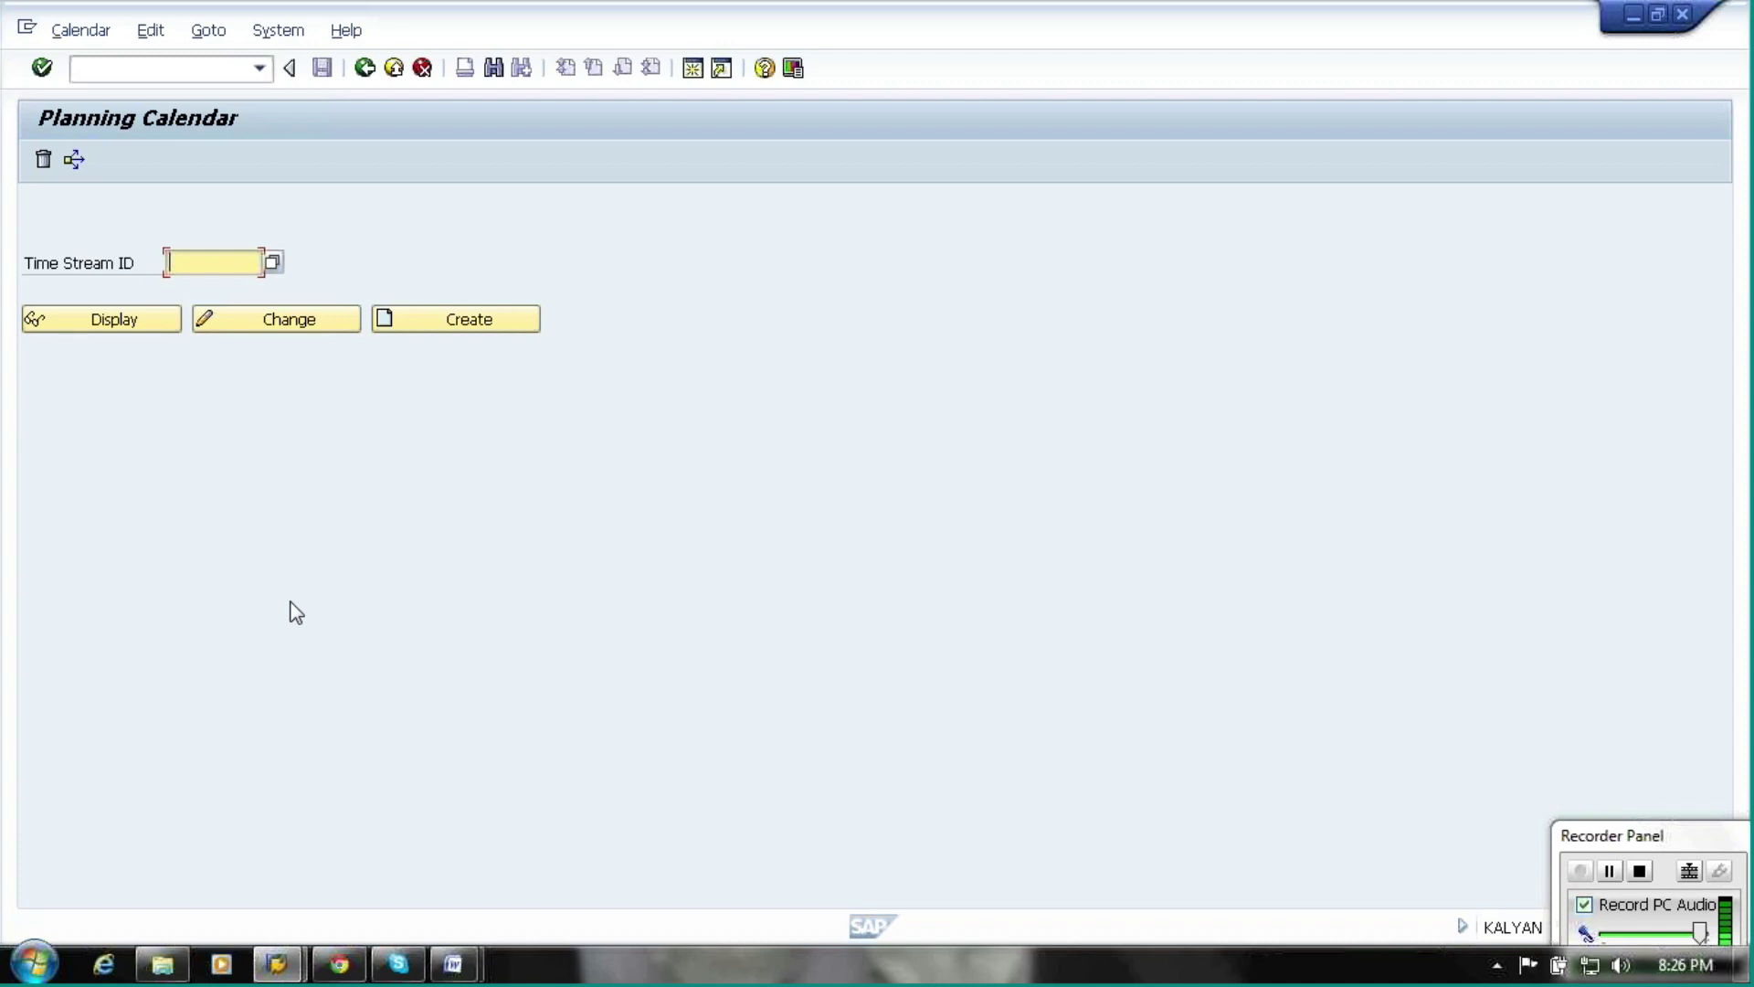
Create a planning calendar with the time stream ID ZAPO1_TSID
{"action": "type", "text": "ZAP"}
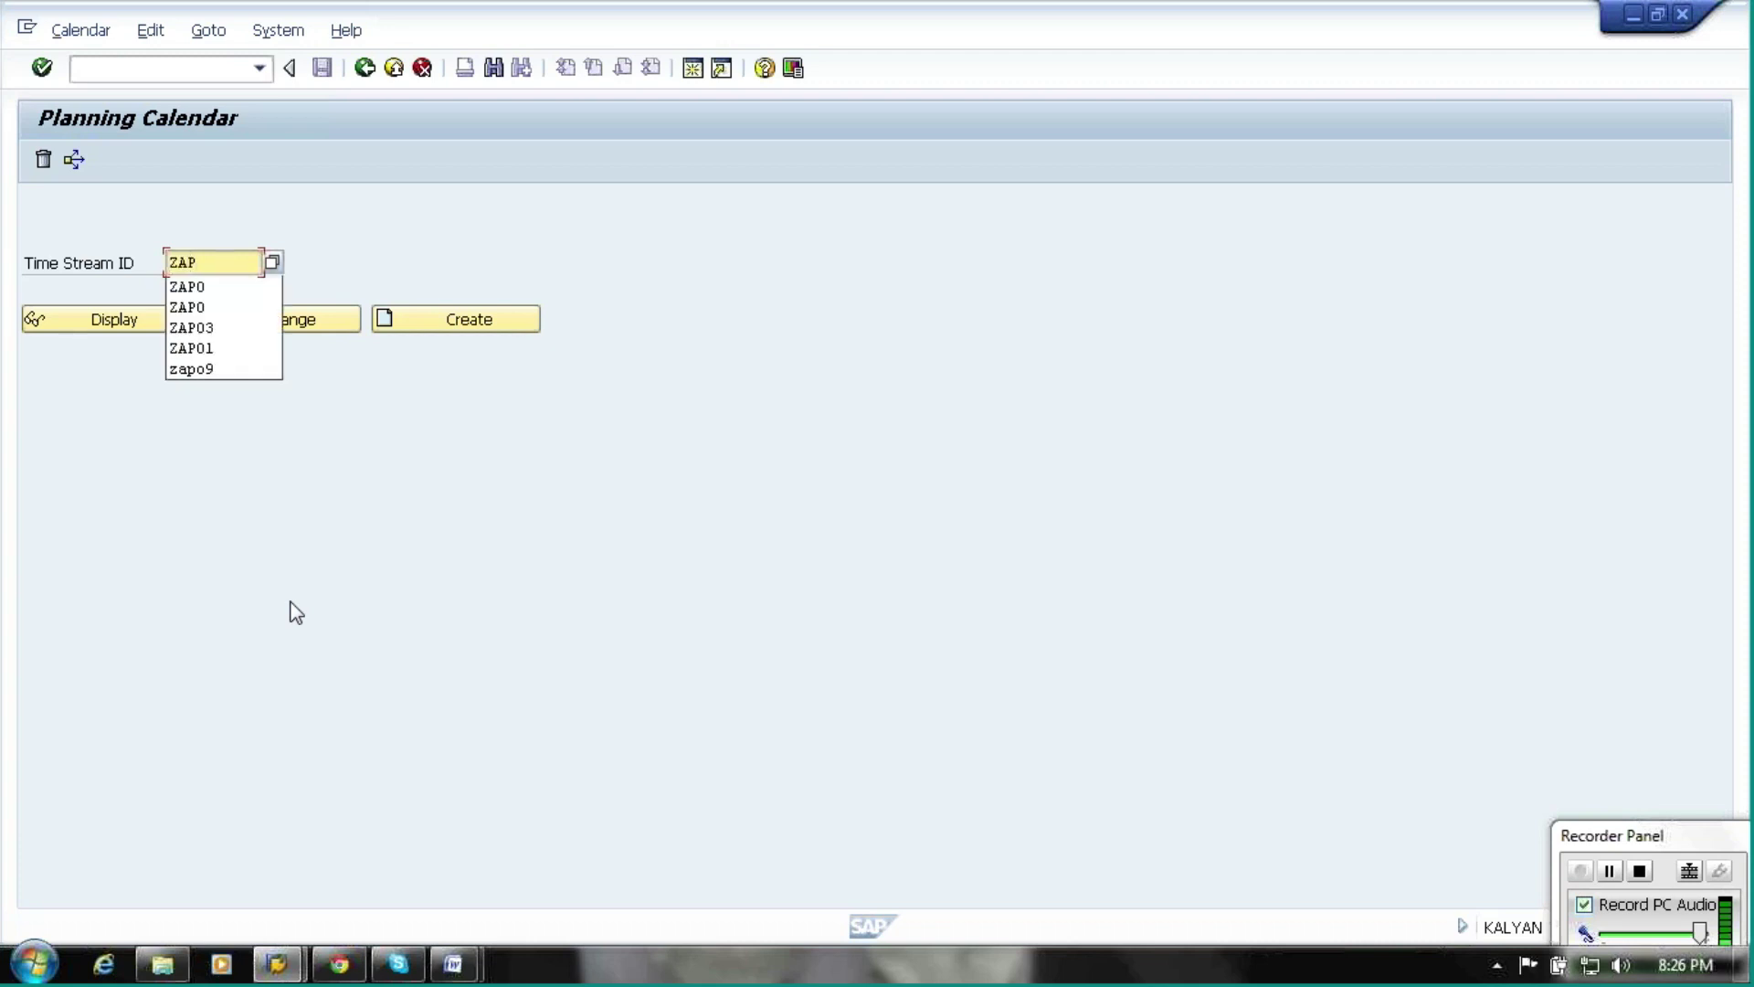
{"action": "type", "text": "01"}
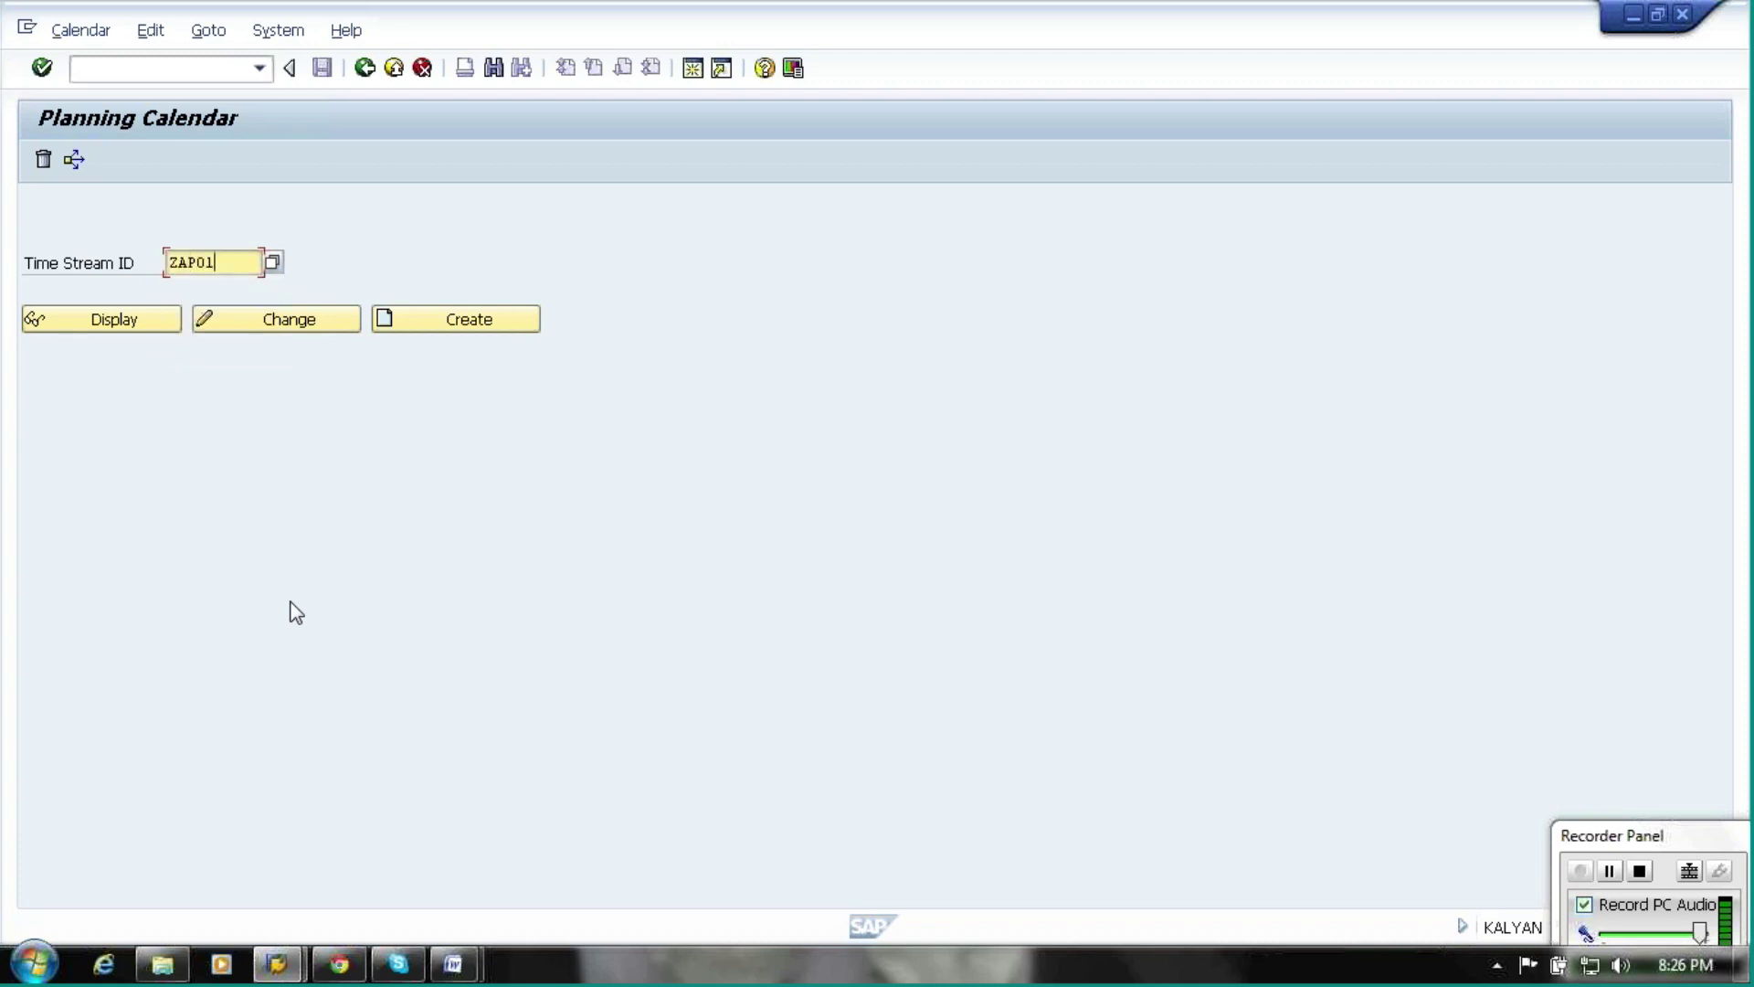
{"action": "type", "text": "_TSID"}
{"action": "left_click", "coordinate": [439, 327]}
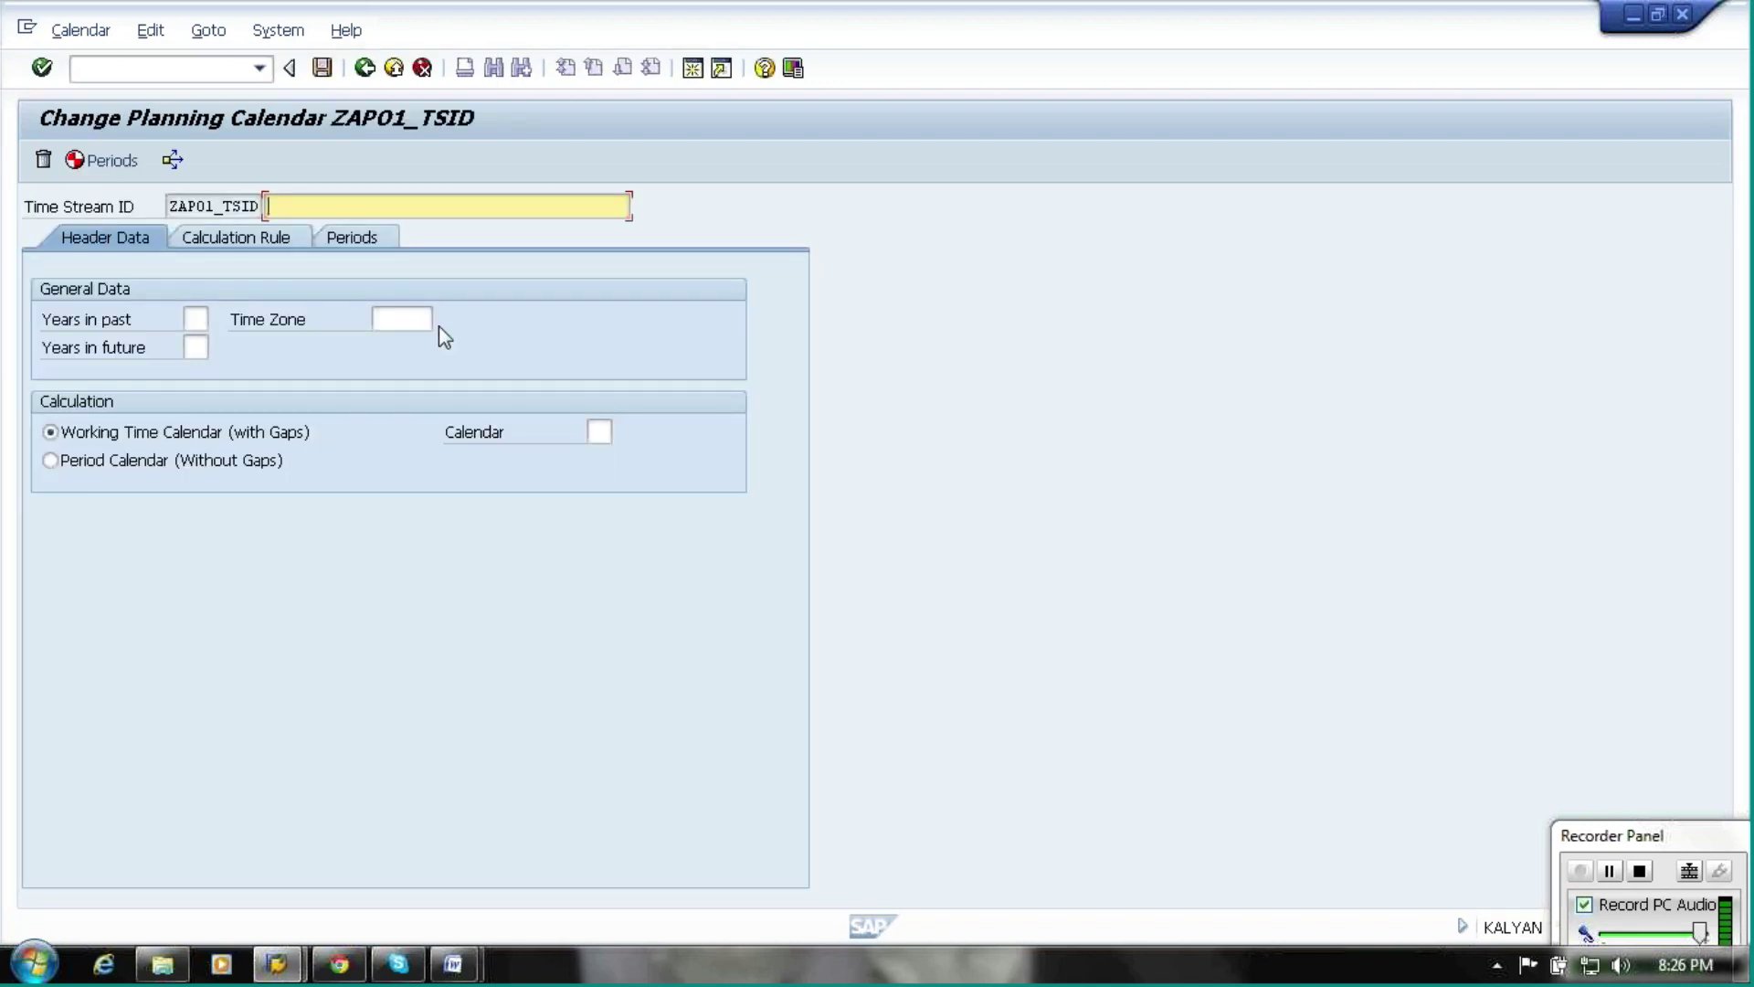
Enter ZAPO1 TIMESTREAM ID as the time stream's description
{"action": "type", "text": "ZAPO1 T"}
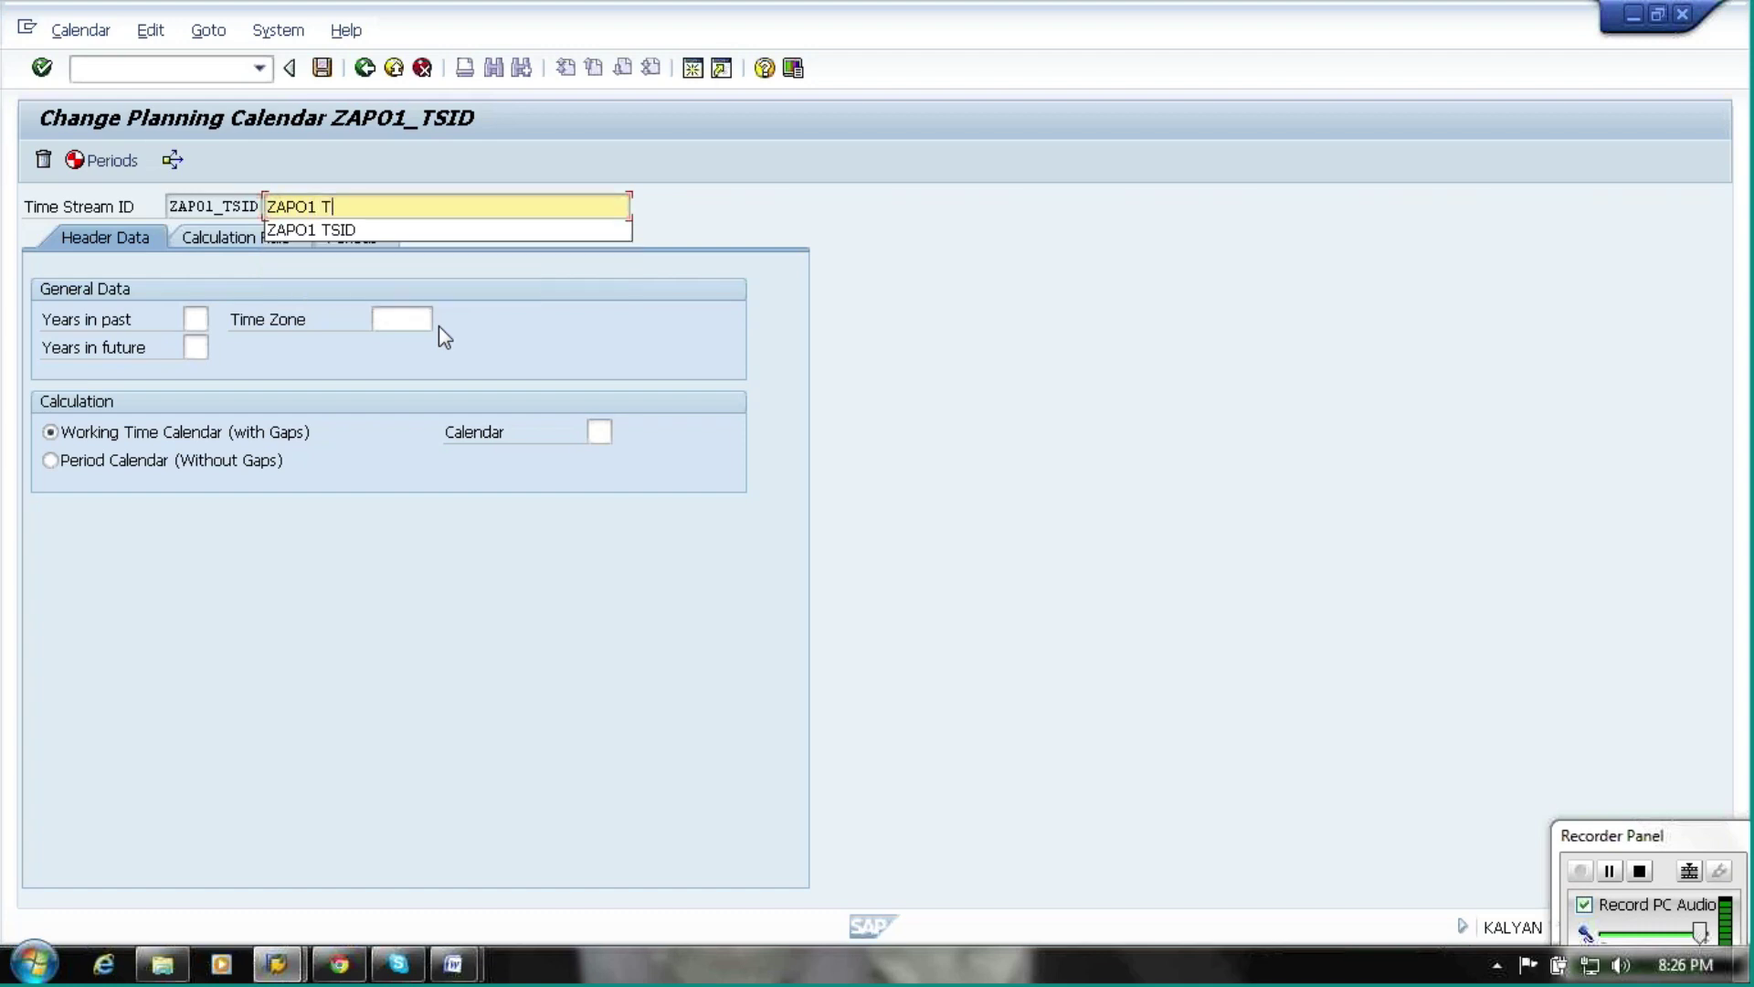
{"action": "type", "text": "IM"}
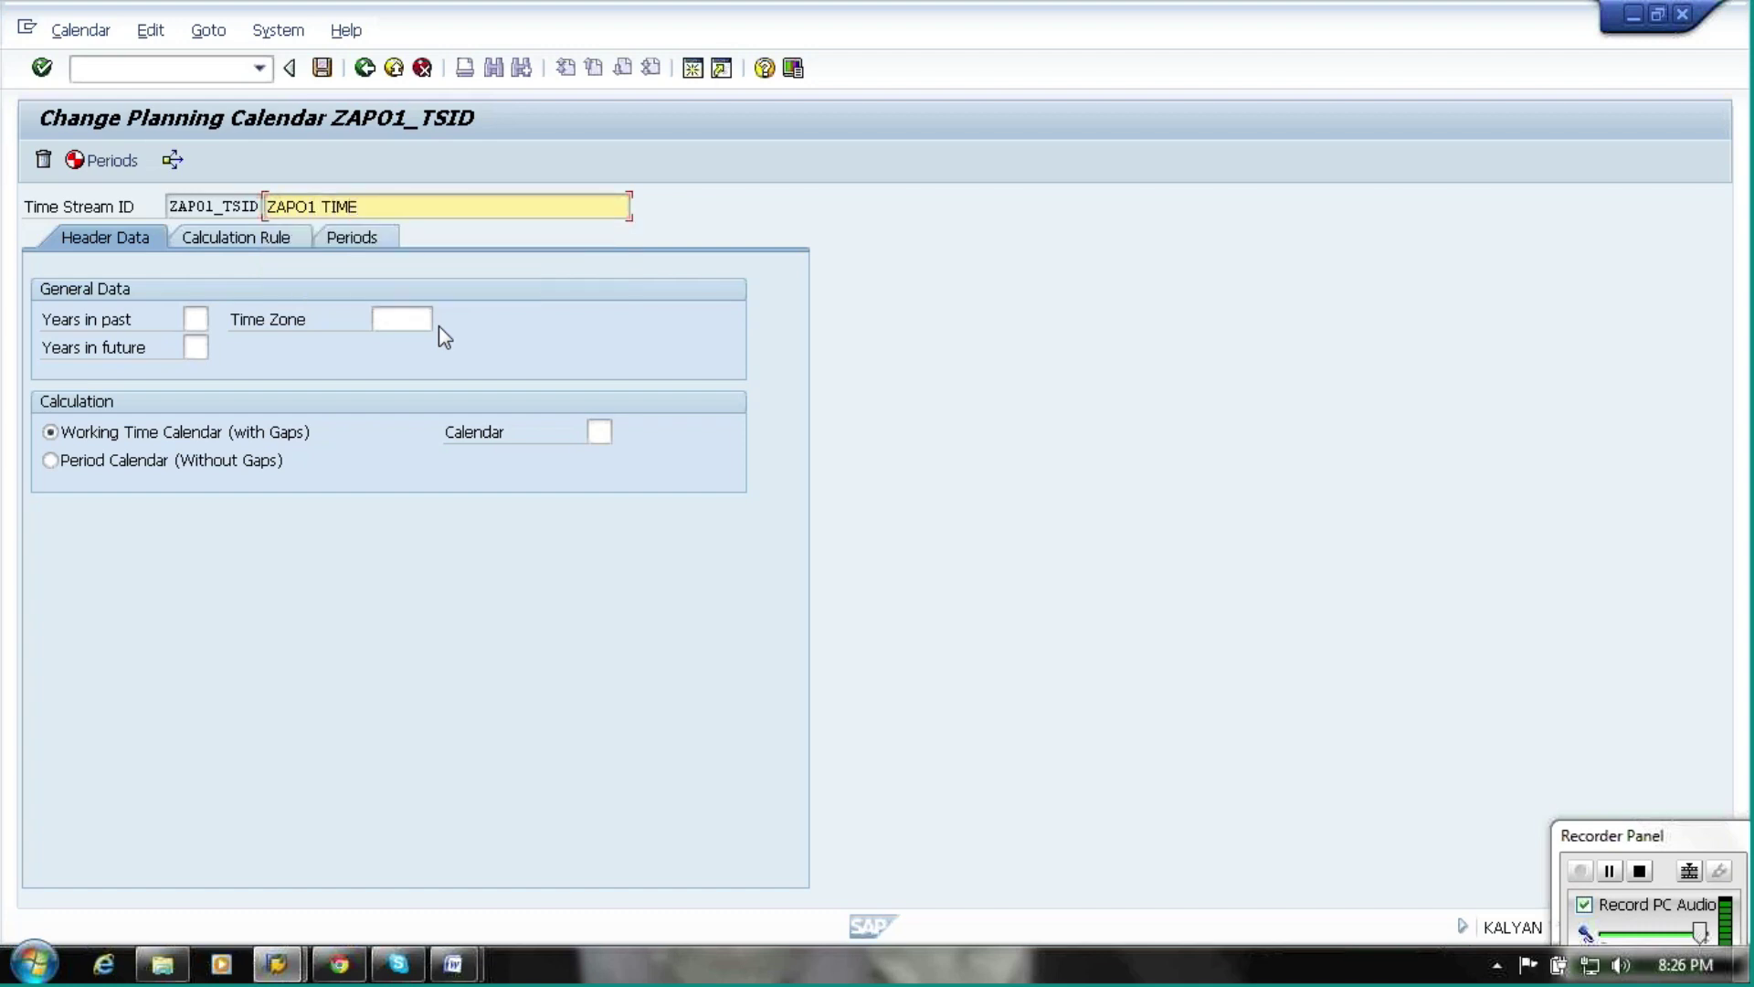
{"action": "type", "text": "ESTREAM ID"}
Fill the header data with 3 years in past, 5 years in future, time zone UTC and calendar US
{"action": "left_click", "coordinate": [196, 315]}
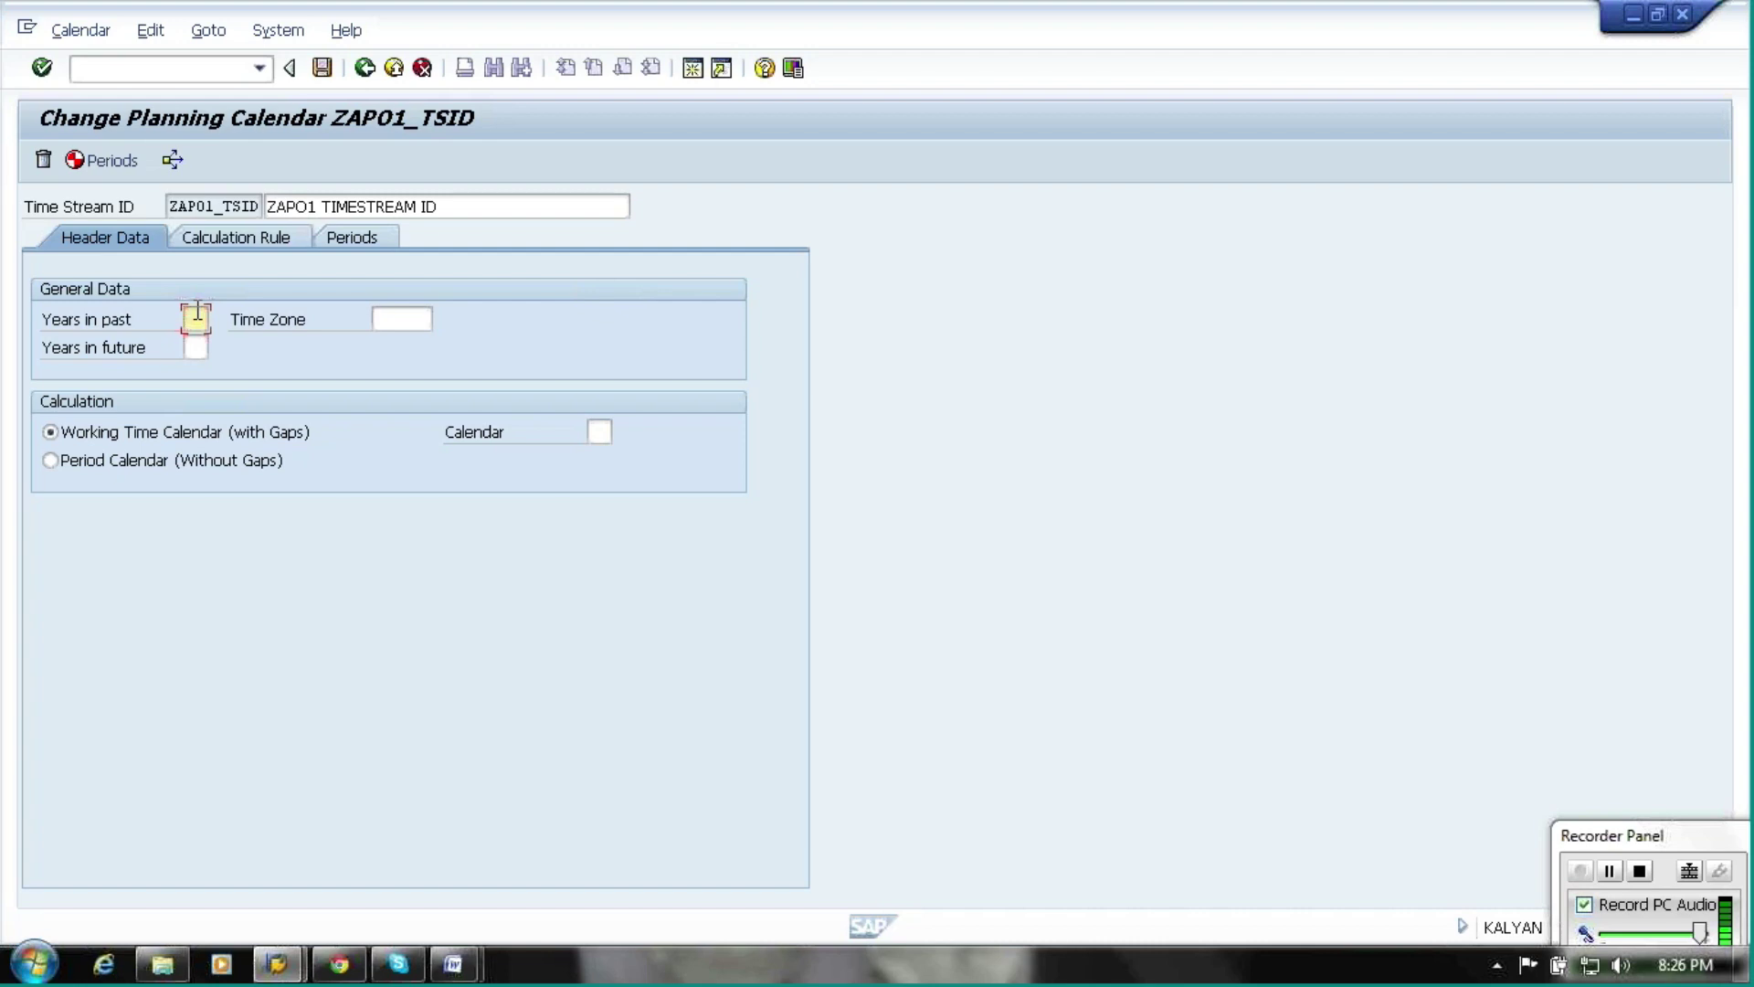
{"action": "left_click", "coordinate": [196, 316]}
{"action": "left_click", "coordinate": [196, 344]}
{"action": "left_click", "coordinate": [197, 347]}
{"action": "left_click", "coordinate": [201, 374]}
{"action": "left_click", "coordinate": [410, 316]}
{"action": "left_click", "coordinate": [408, 348]}
{"action": "left_click", "coordinate": [599, 431]}
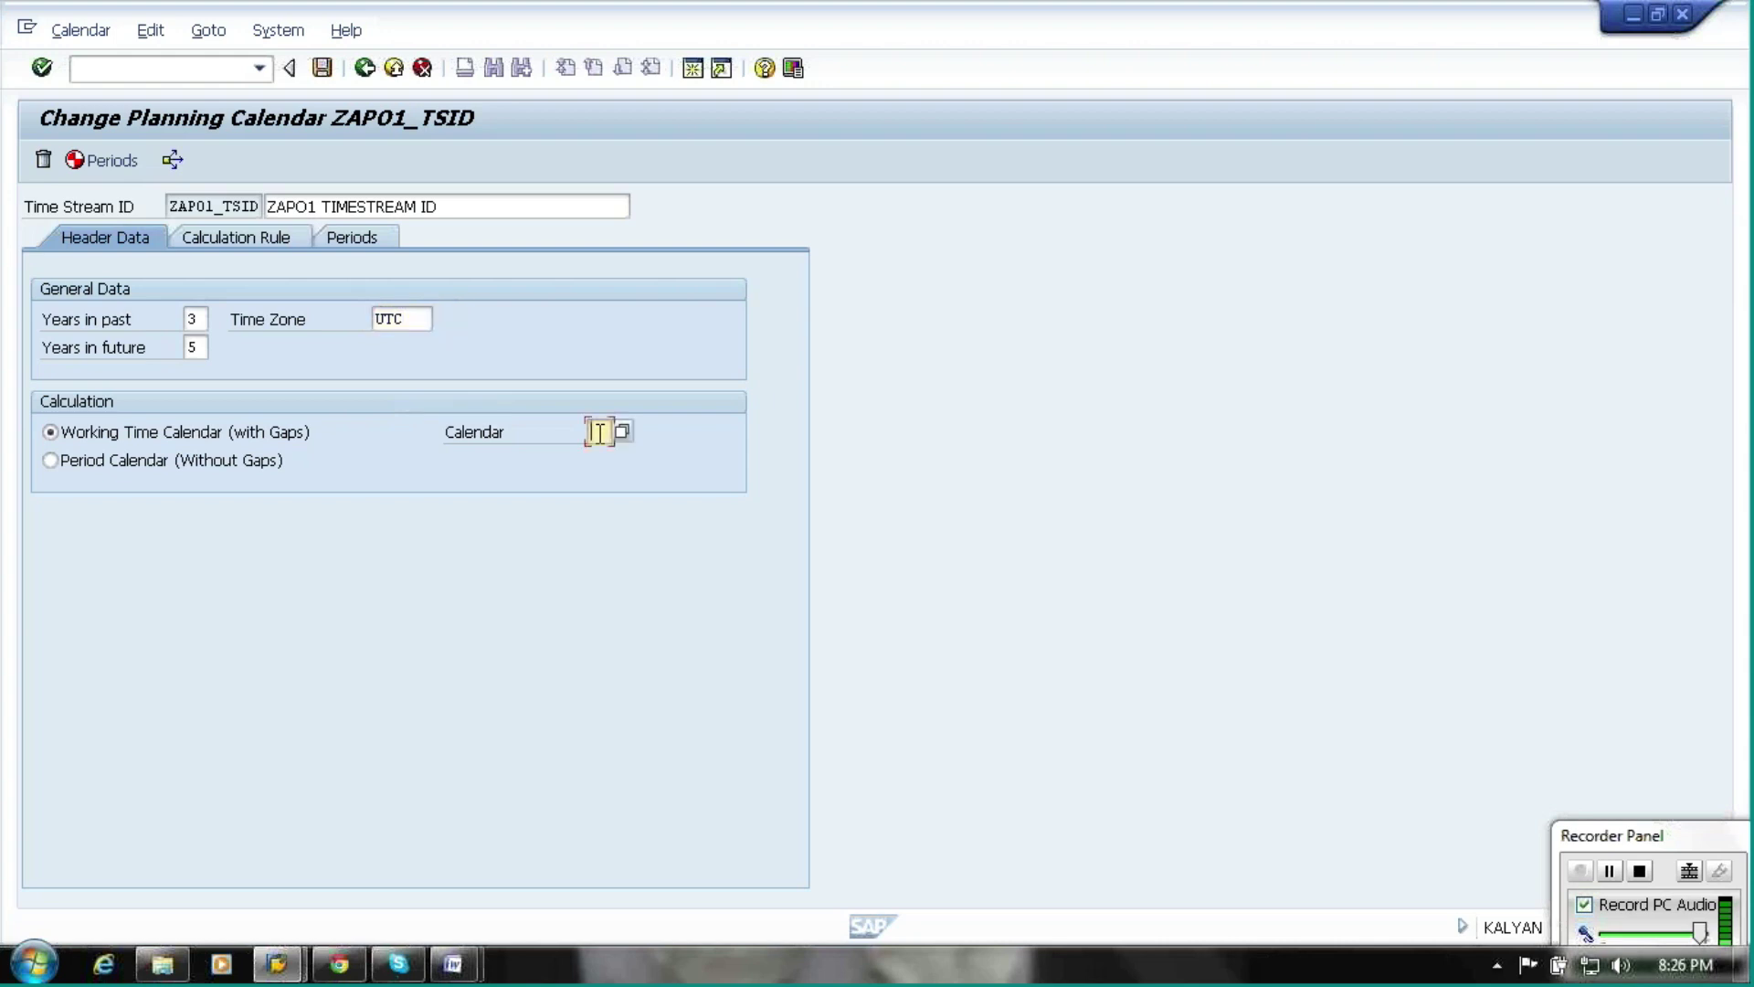
{"action": "left_click", "coordinate": [605, 457]}
Assign the Week (Weekdays) calculation rule to the planning calendar
{"action": "left_click", "coordinate": [205, 243]}
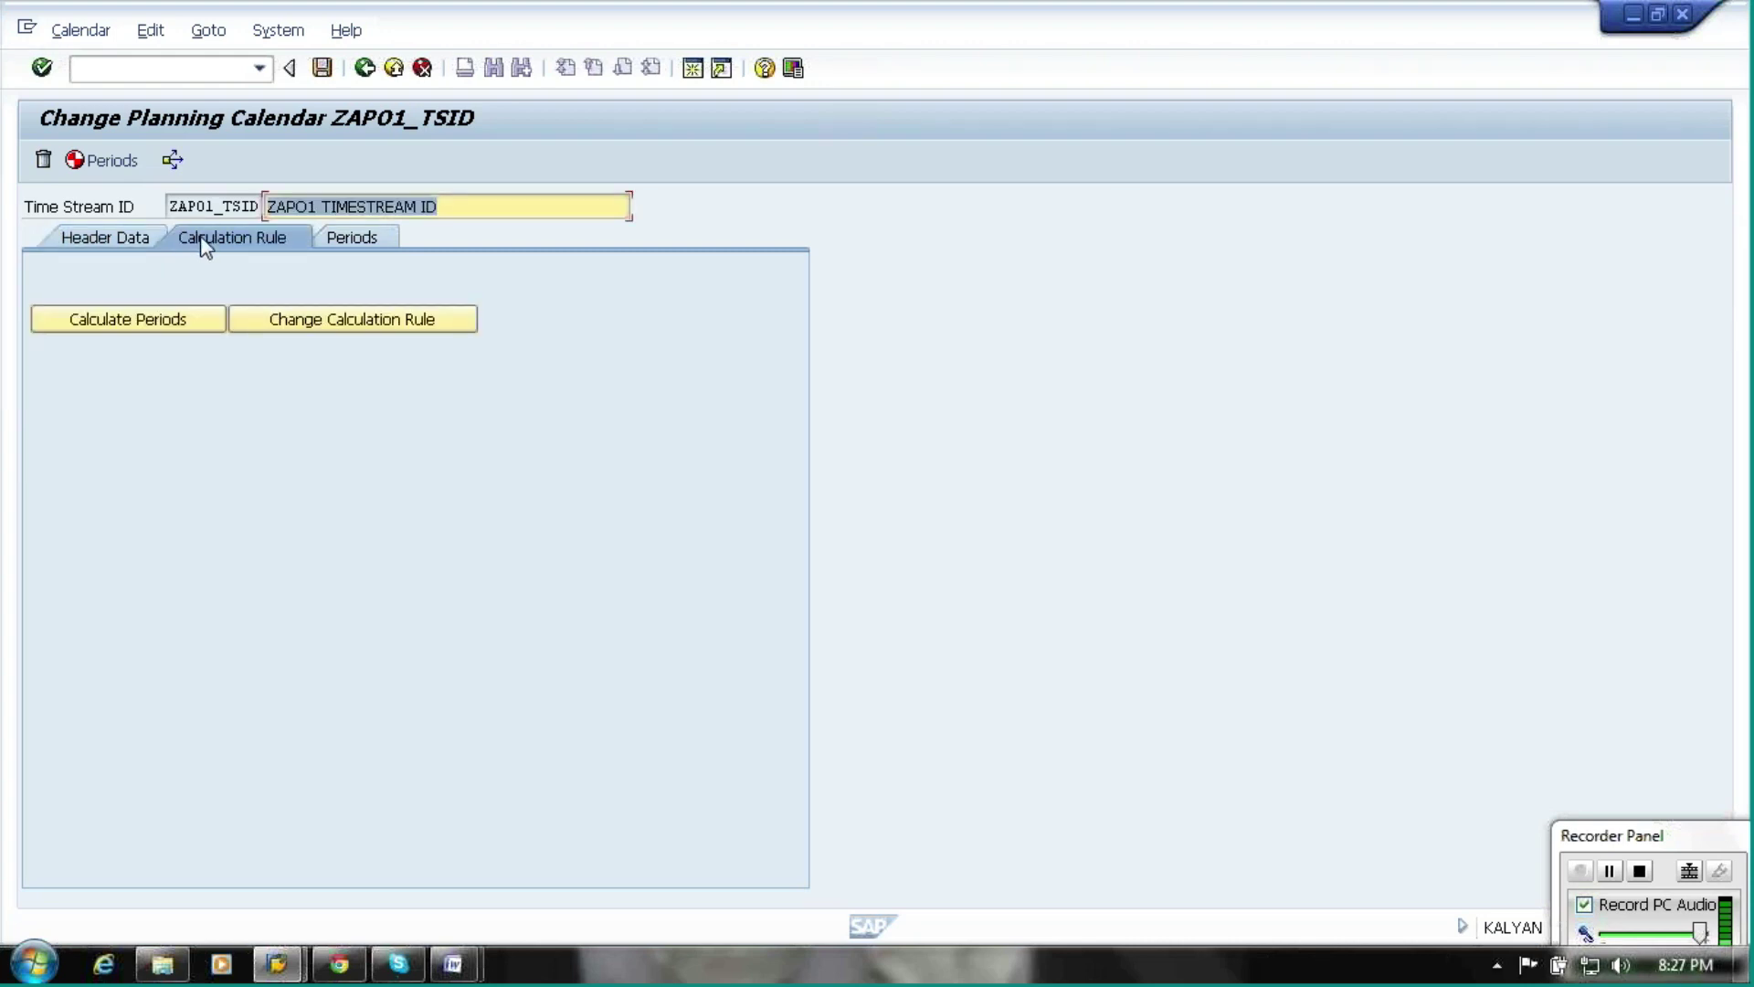
{"action": "left_click", "coordinate": [177, 322]}
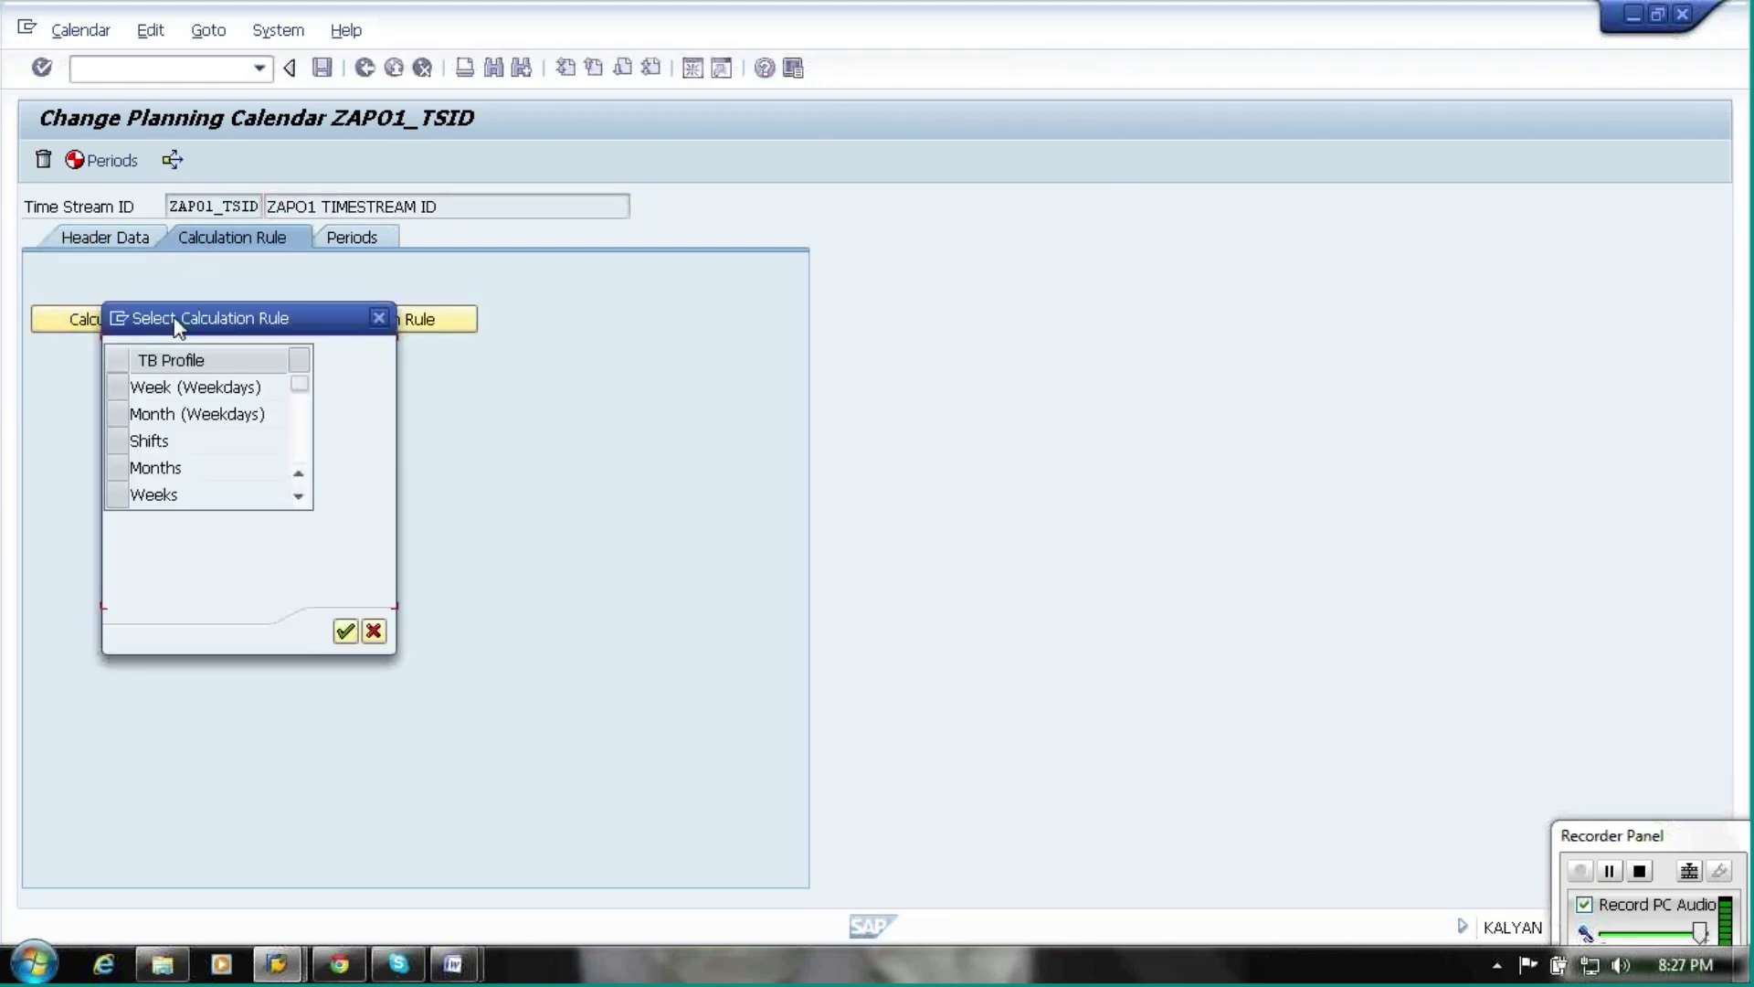
{"action": "left_click", "coordinate": [117, 386]}
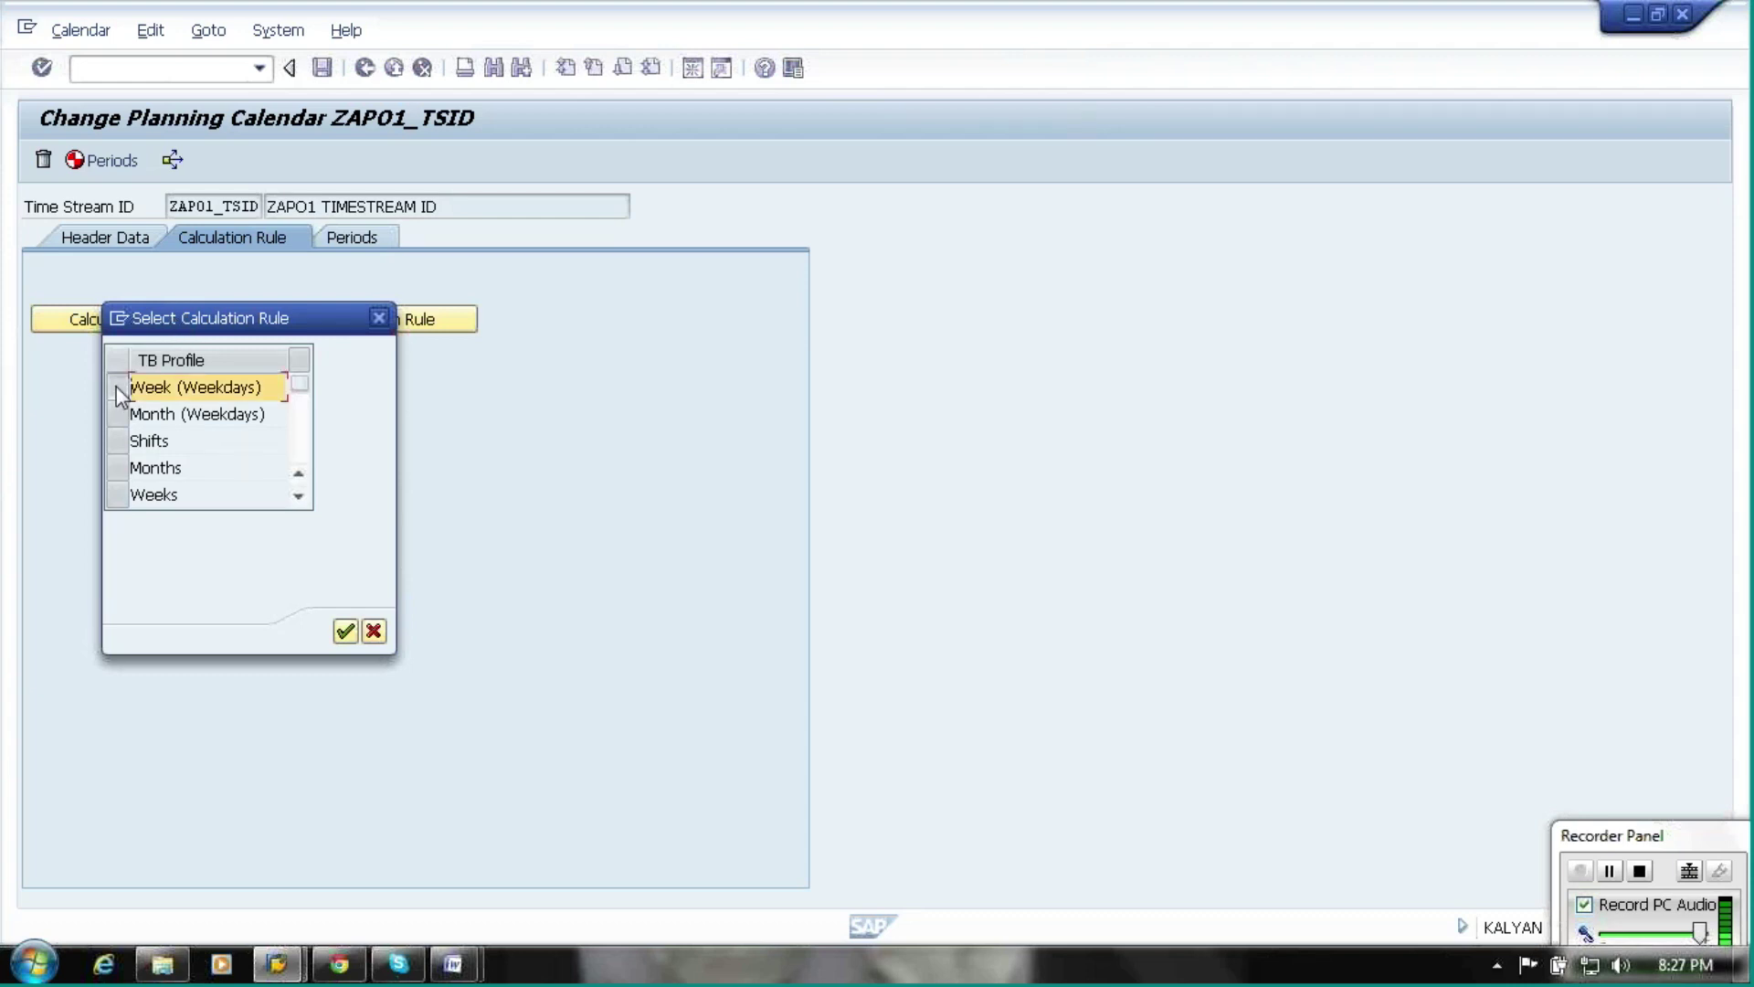
{"action": "left_click", "coordinate": [344, 633]}
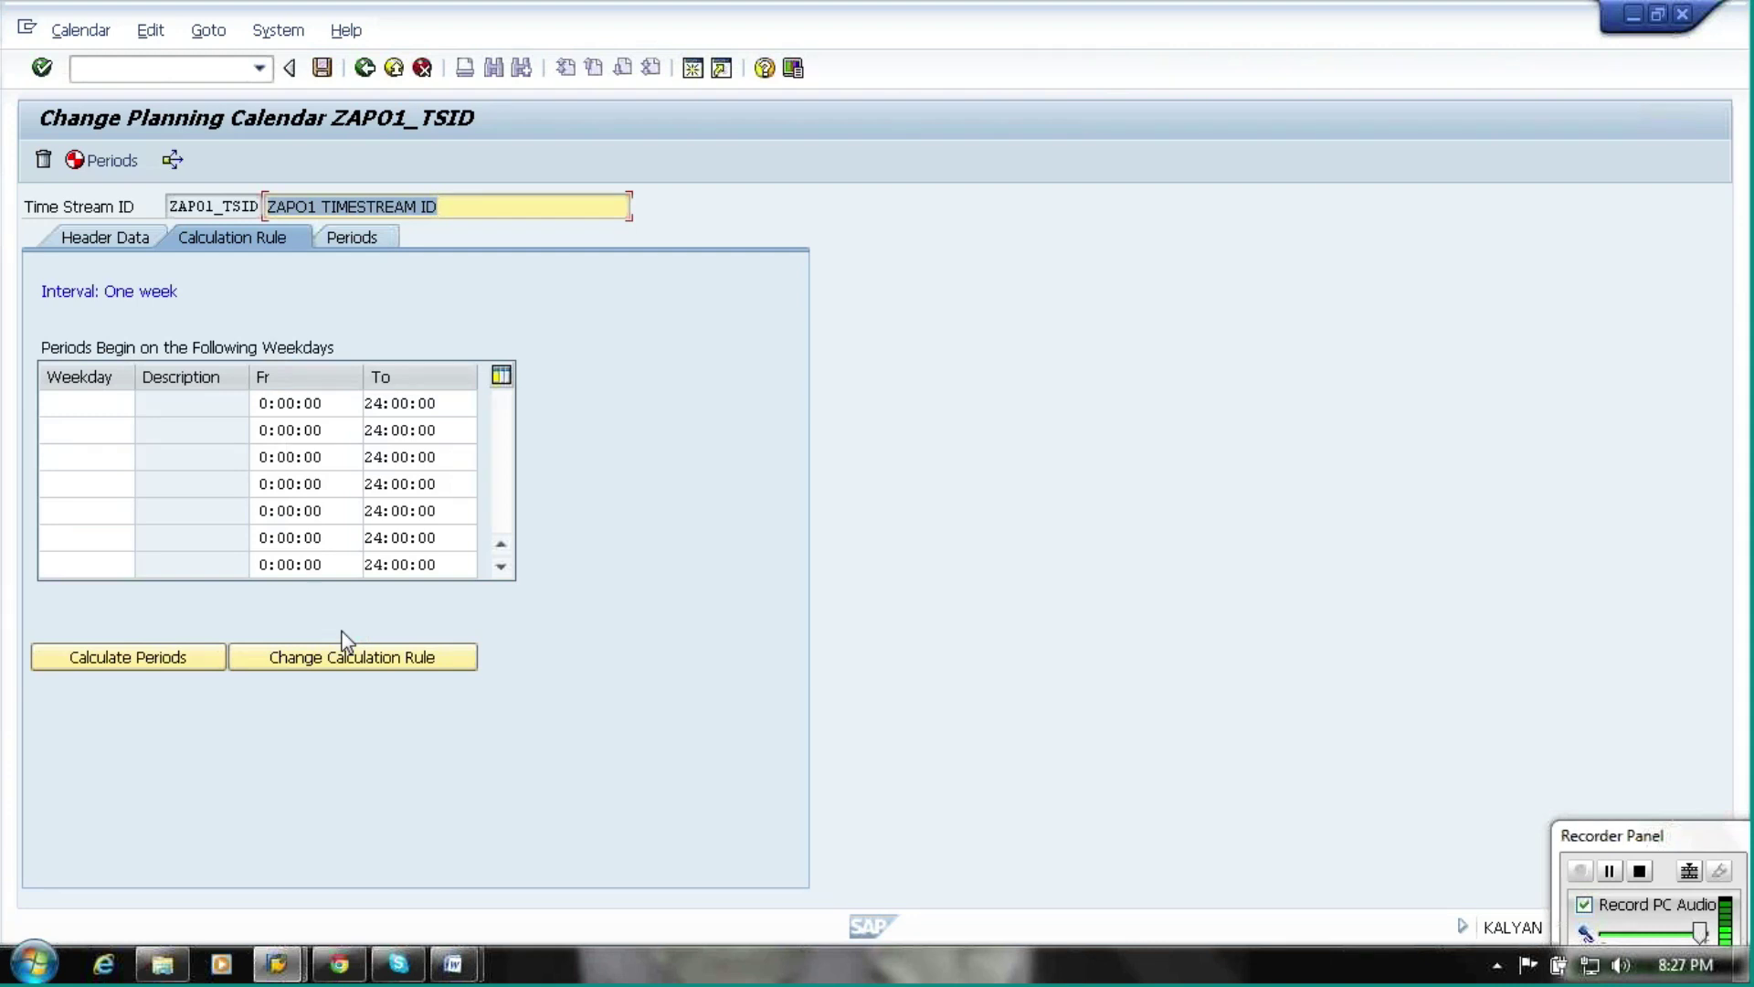
Enter weekdays 1 to 5 as the days on which periods begin in the weekly rule
{"action": "left_click", "coordinate": [105, 411]}
{"action": "type", "text": "1"}
{"action": "left_click", "coordinate": [91, 430]}
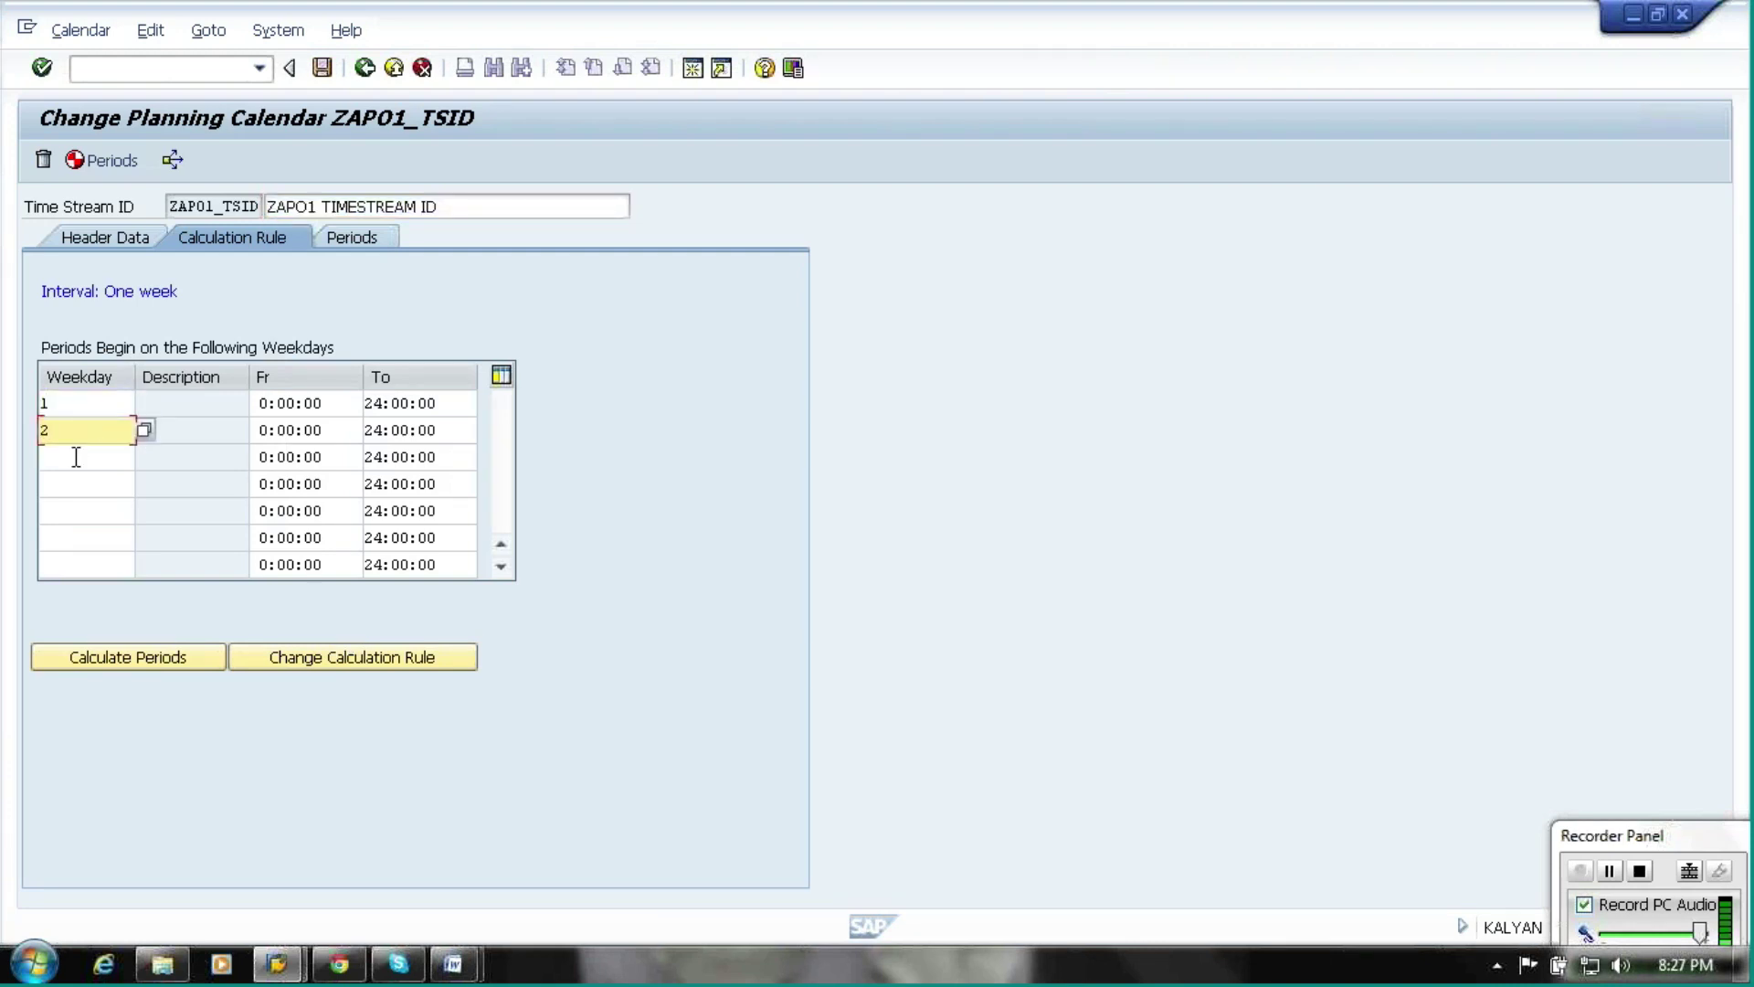
{"action": "type", "text": "2"}
{"action": "left_click", "coordinate": [76, 457]}
{"action": "type", "text": "3"}
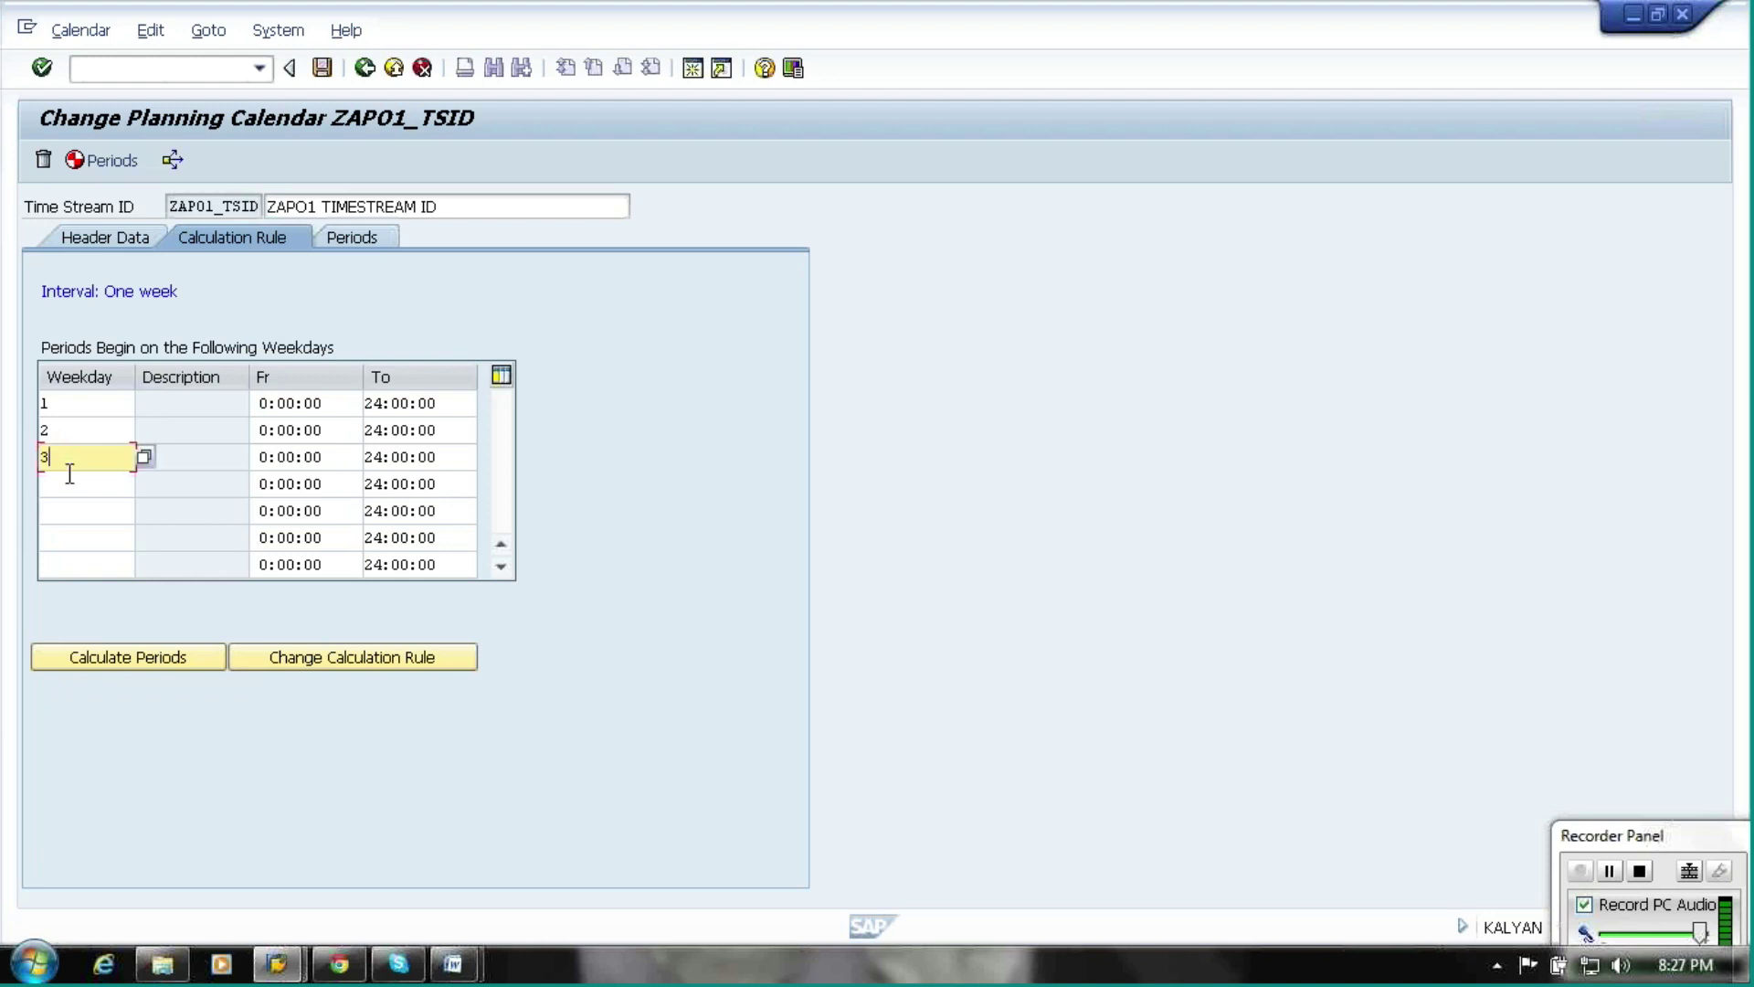
{"action": "left_click", "coordinate": [70, 485]}
{"action": "type", "text": "4"}
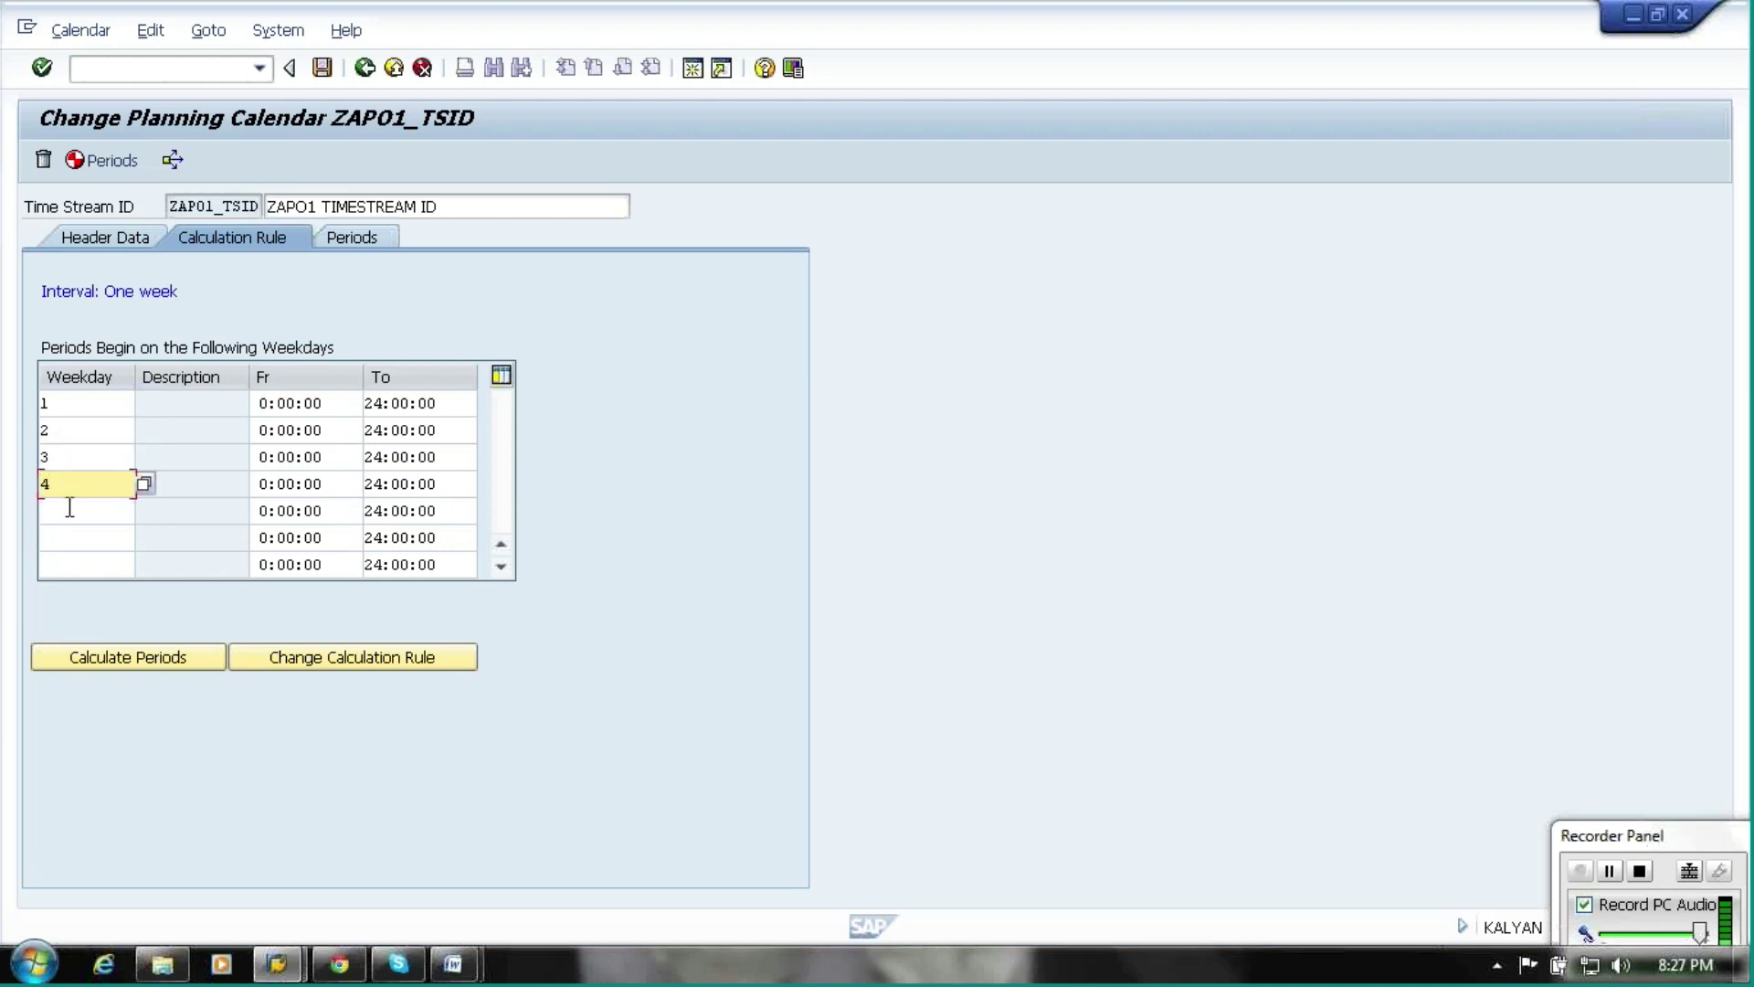
{"action": "left_click", "coordinate": [69, 509]}
{"action": "type", "text": "5"}
{"action": "key", "text": "Return"}
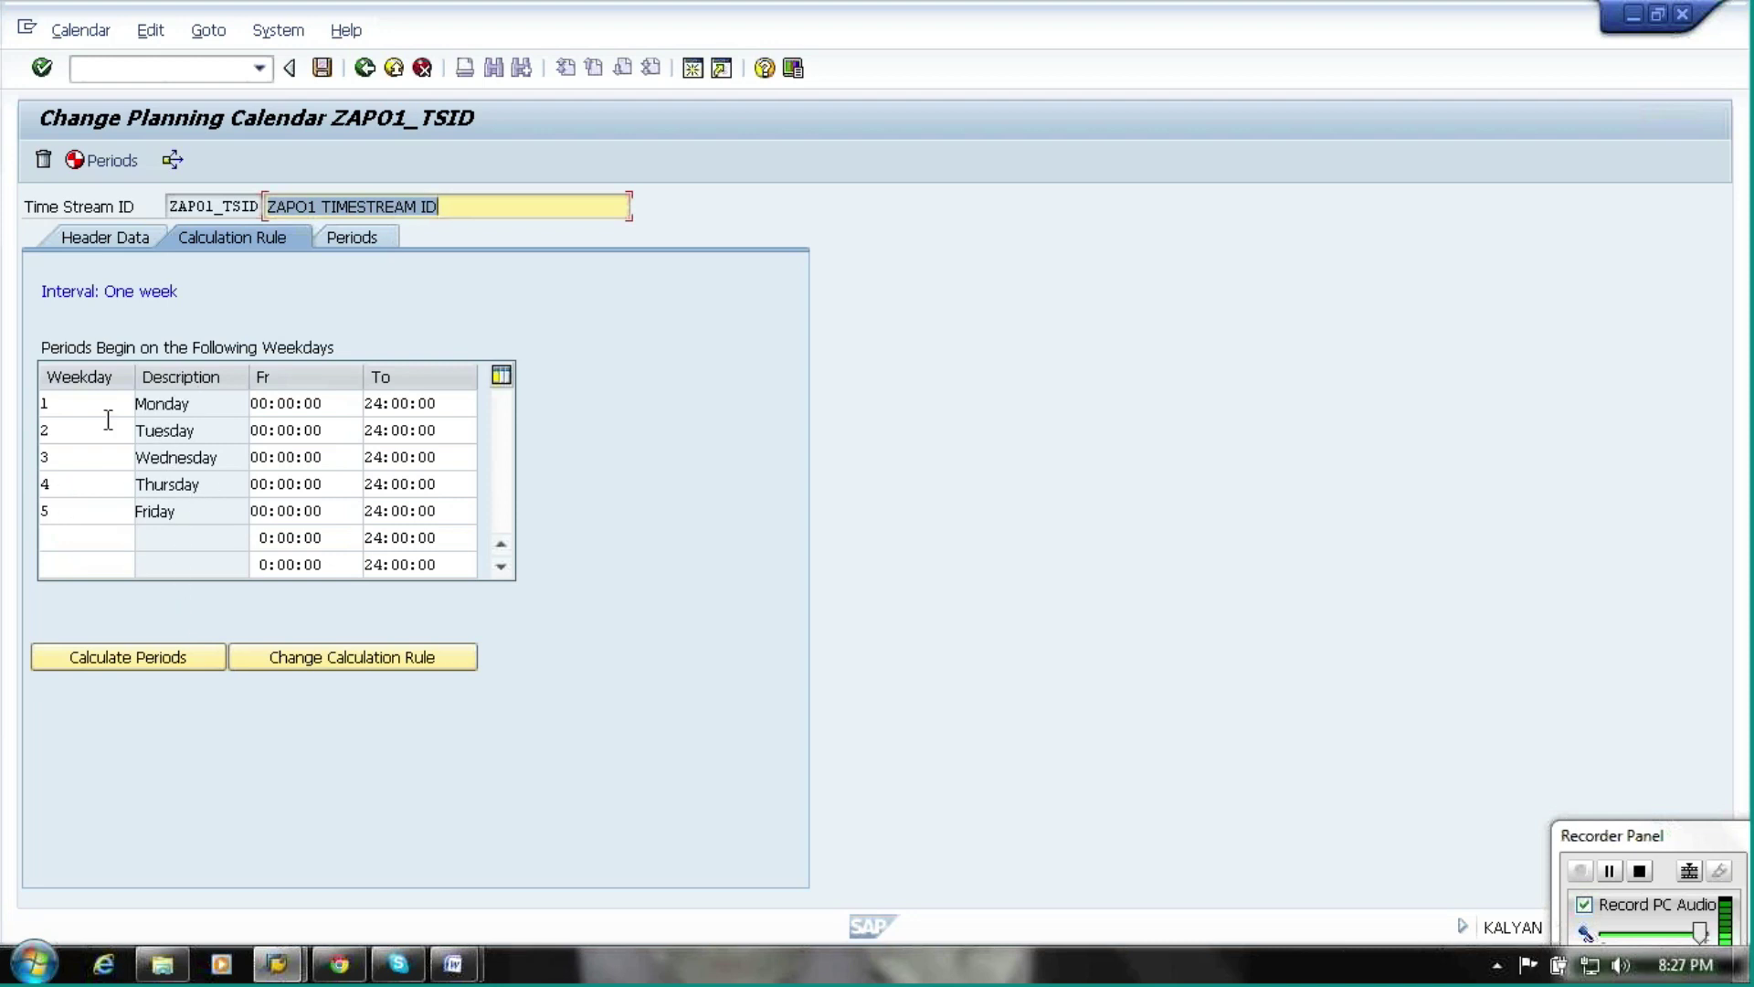
{"action": "left_click", "coordinate": [91, 537]}
{"action": "left_click", "coordinate": [86, 570]}
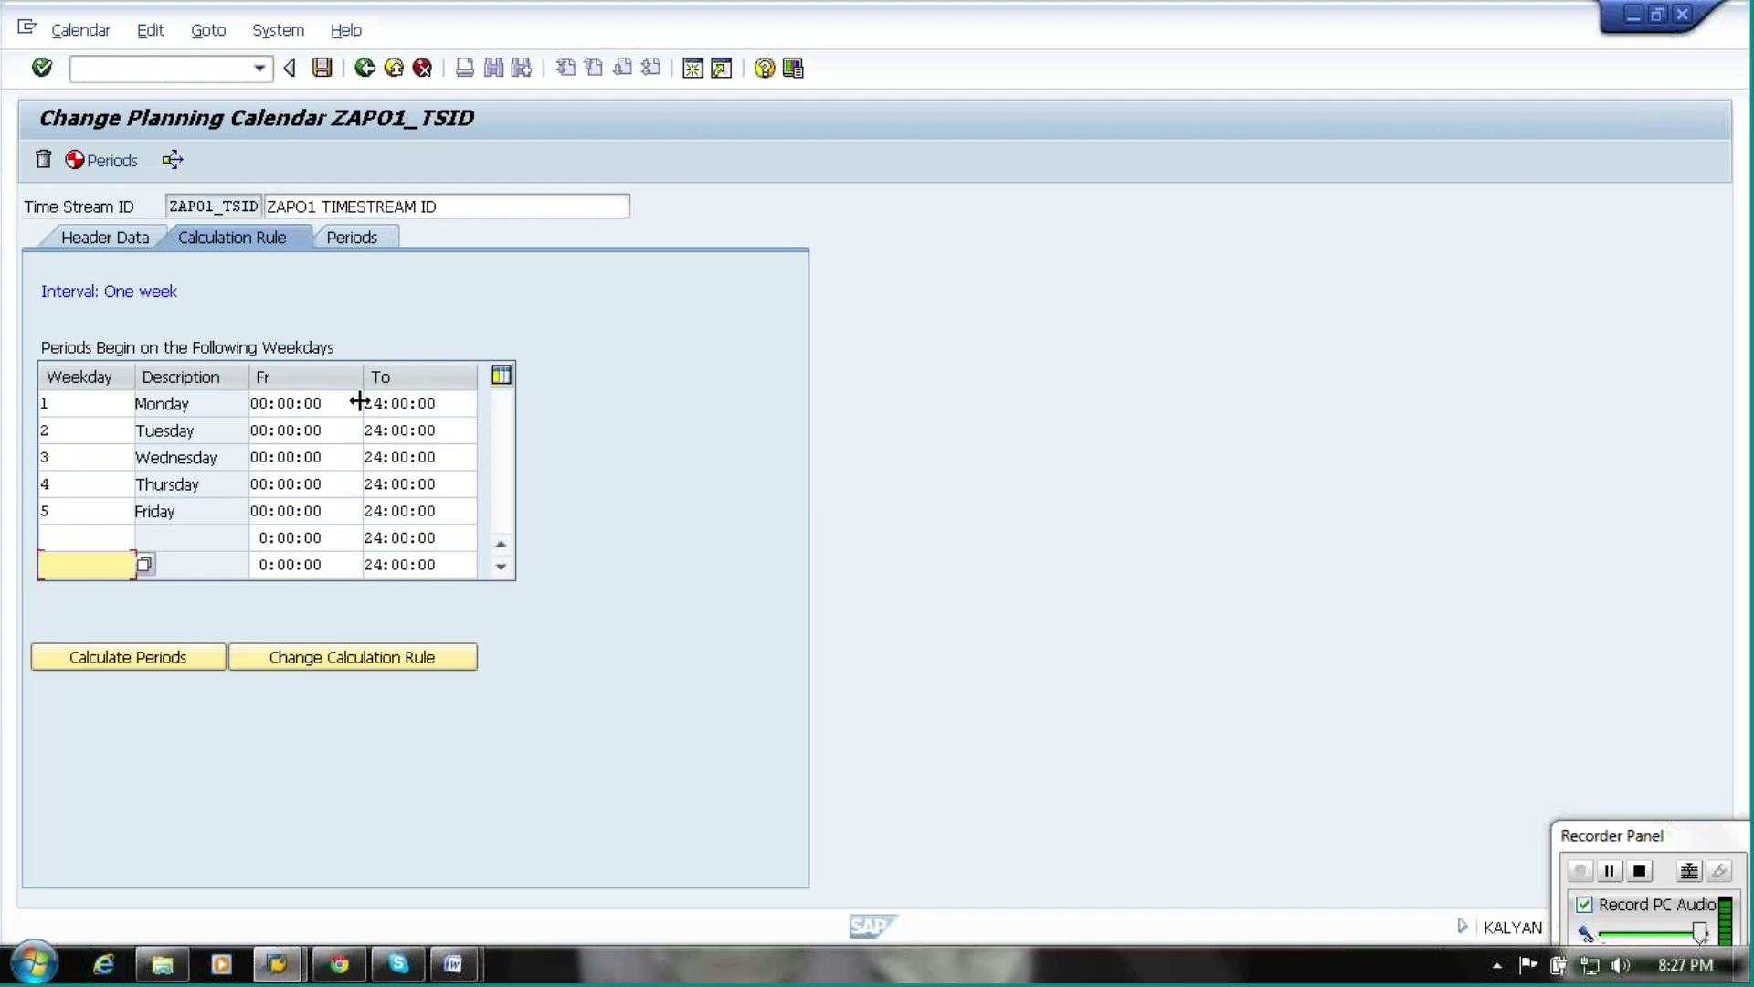
Calculate the planning calendar's periods from the weekday rule
{"action": "left_click", "coordinate": [384, 240]}
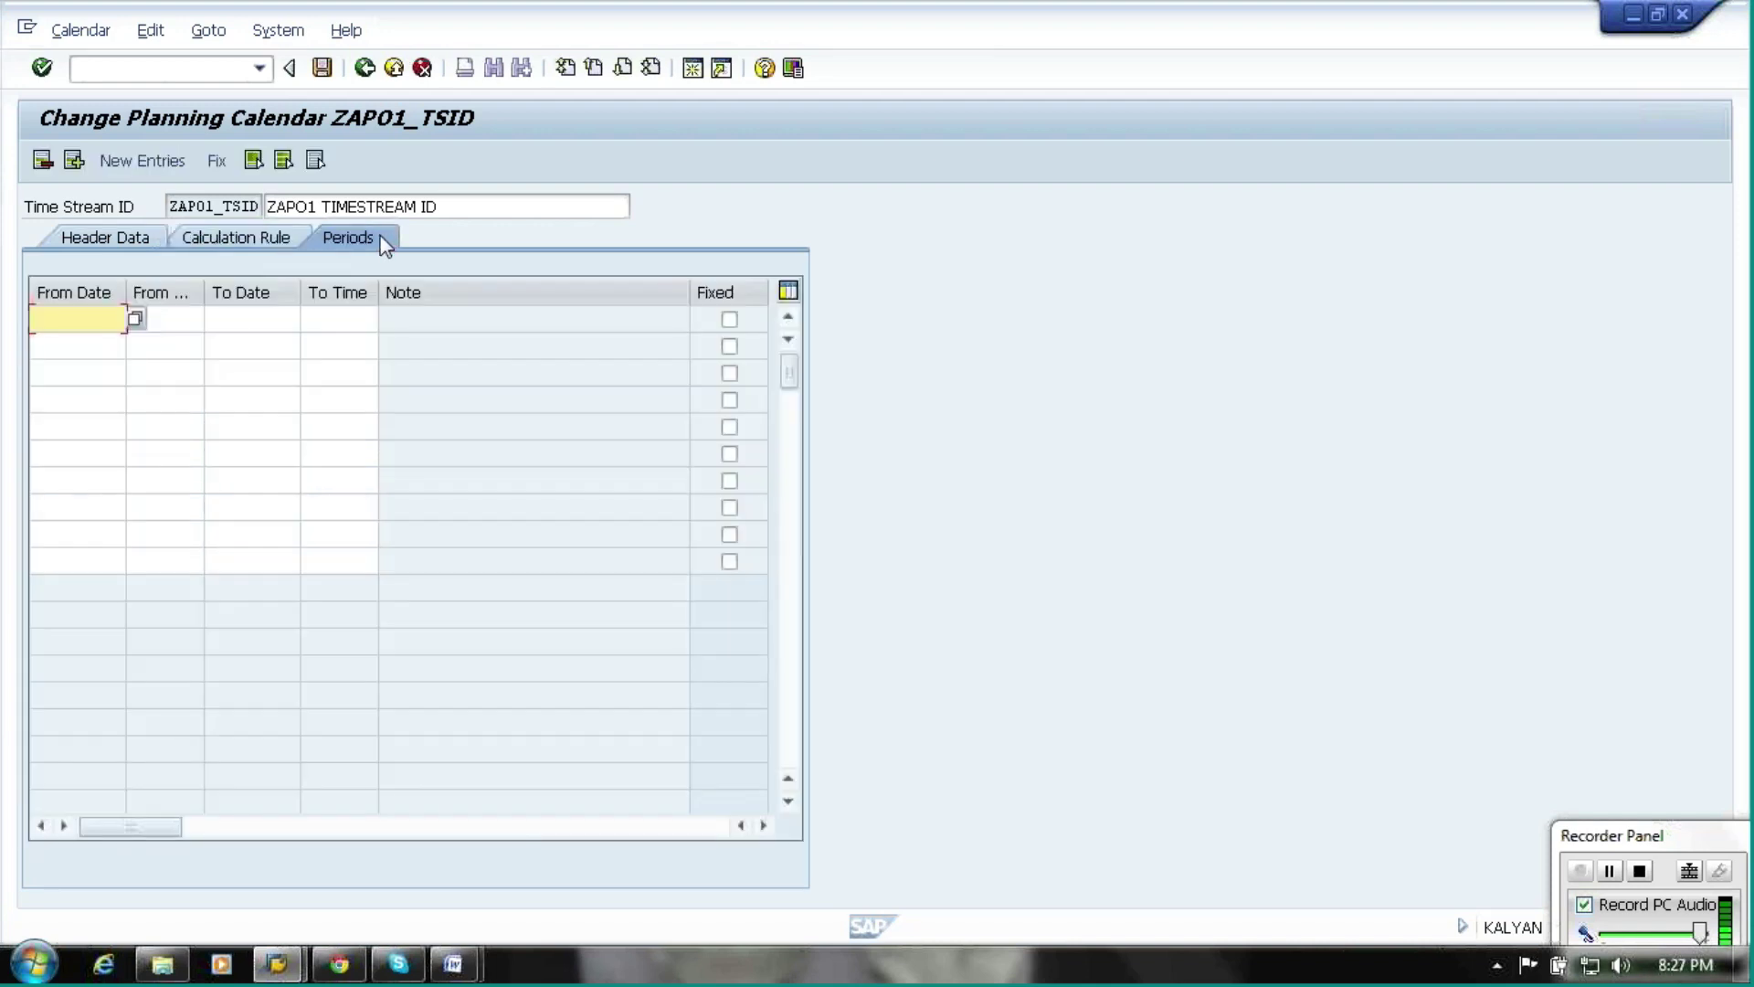
{"action": "left_click", "coordinate": [283, 238]}
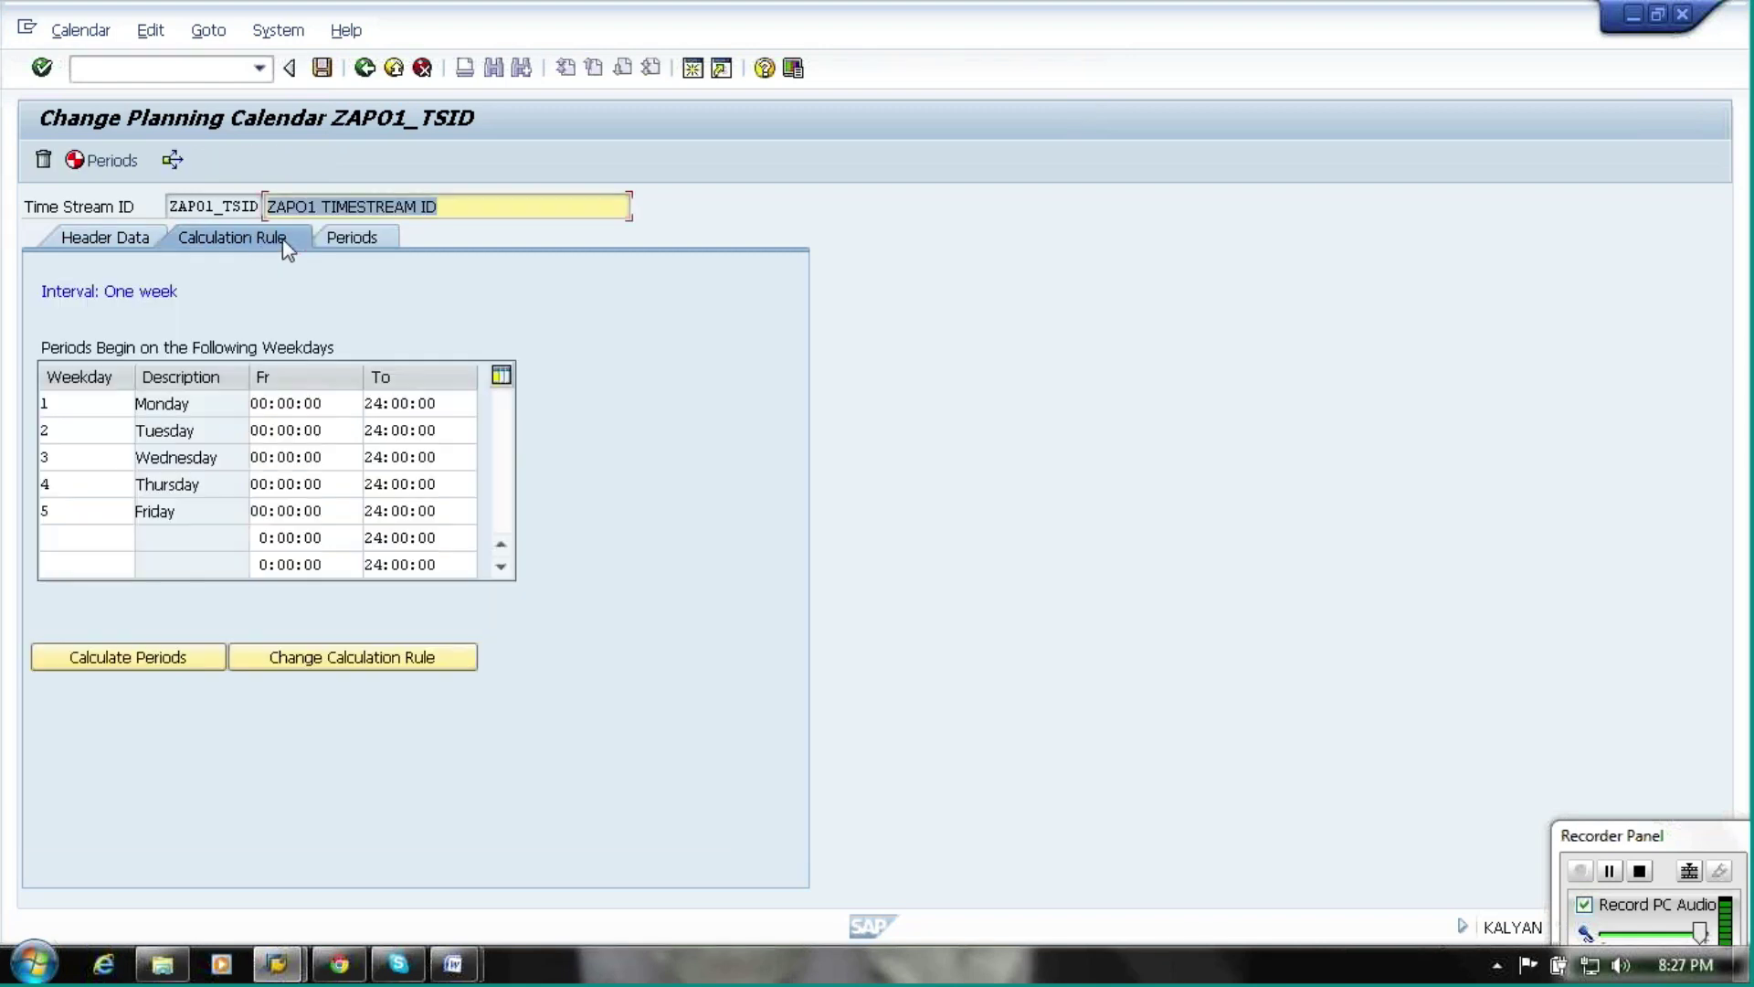
{"action": "left_click", "coordinate": [103, 162]}
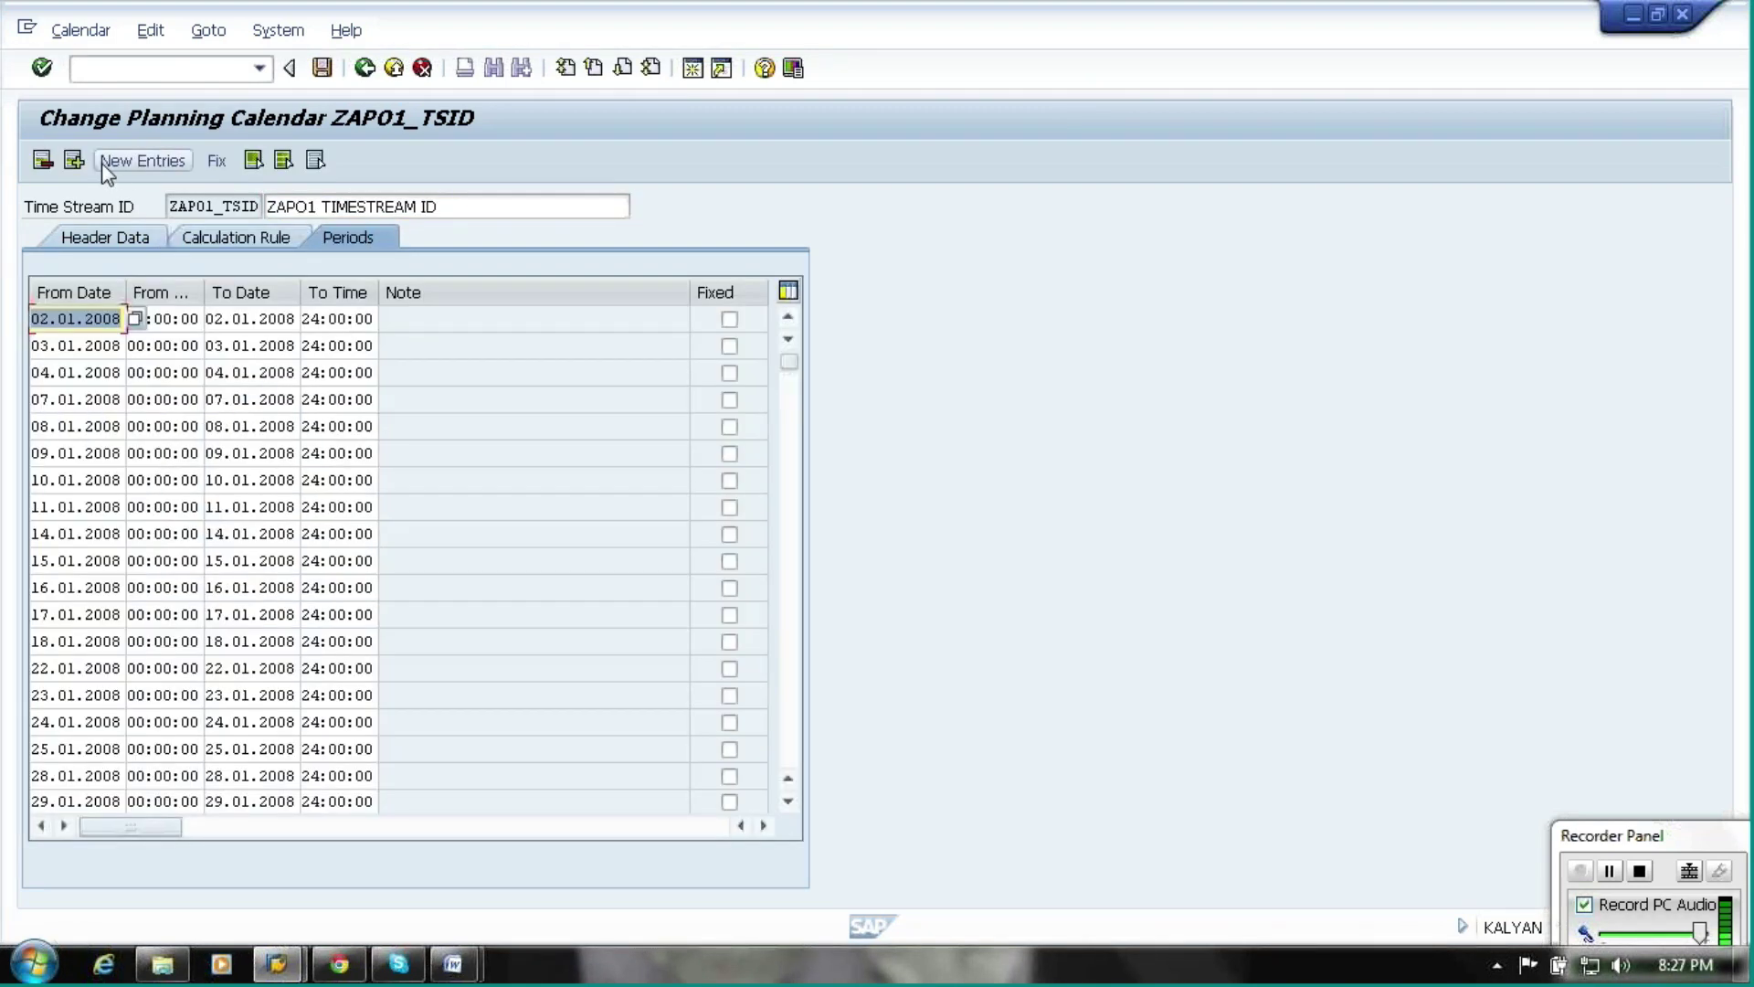
Compare the header's year range with the calculated periods through the end of the list, and examine the November 2011 dates
{"action": "left_click", "coordinate": [137, 247]}
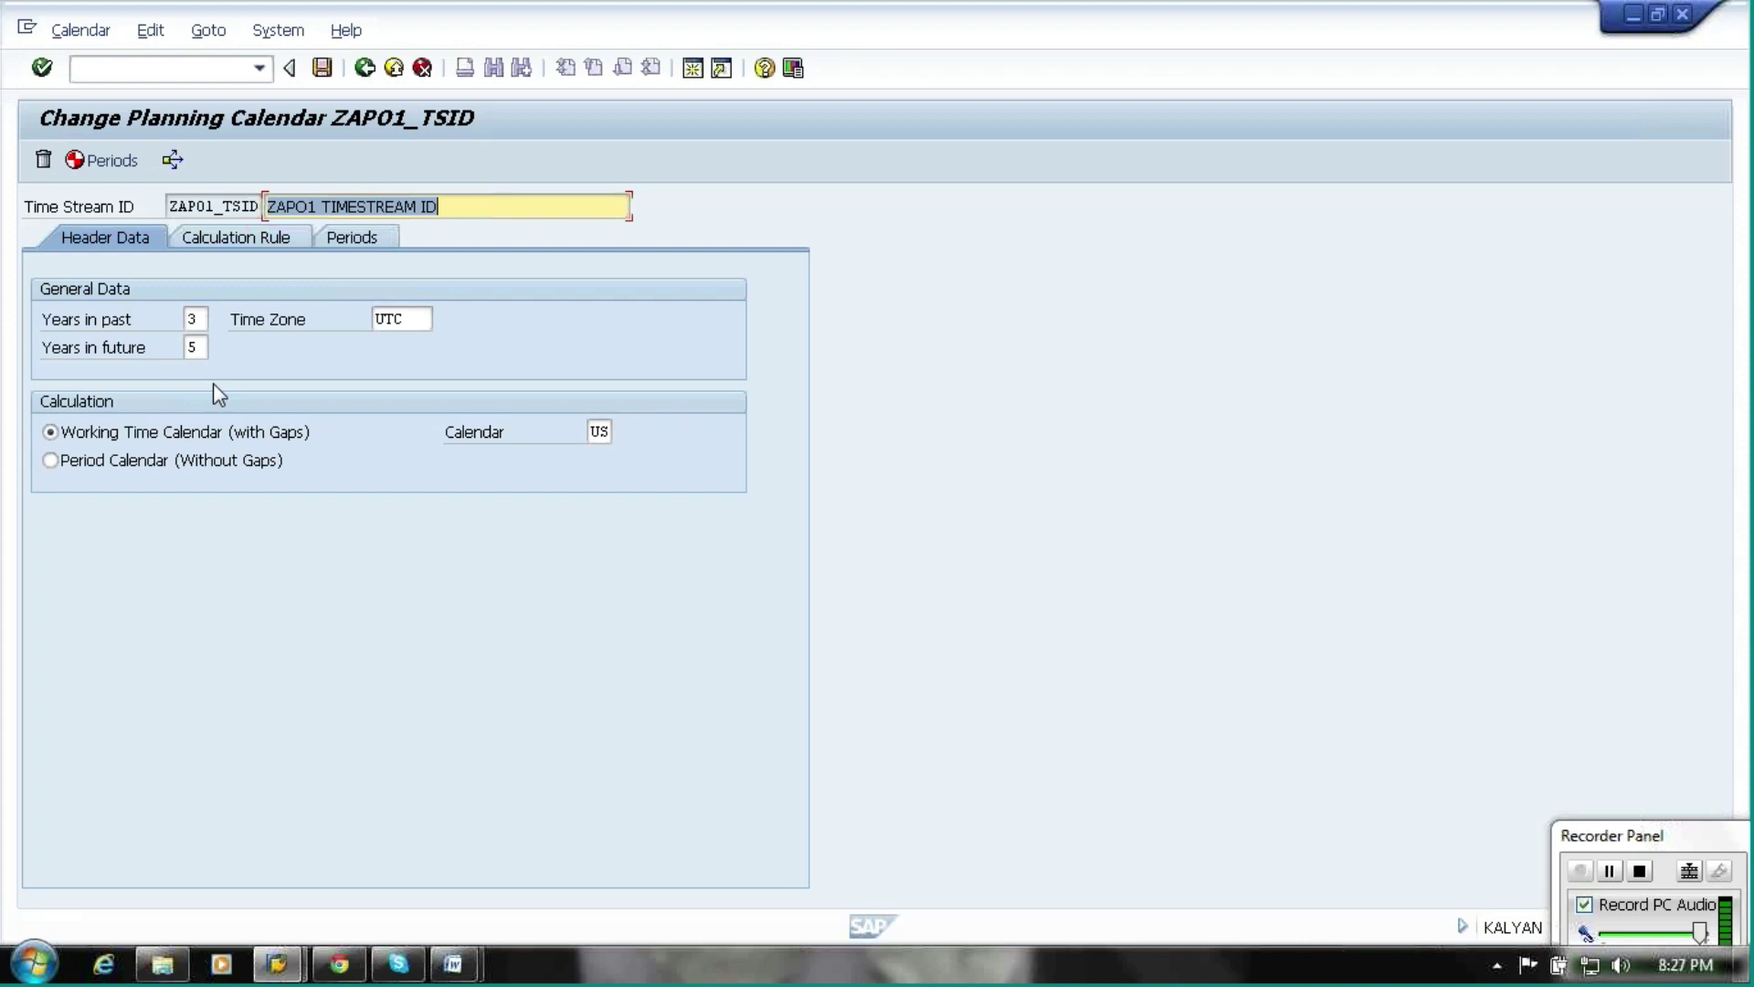
{"action": "key", "text": "F7"}
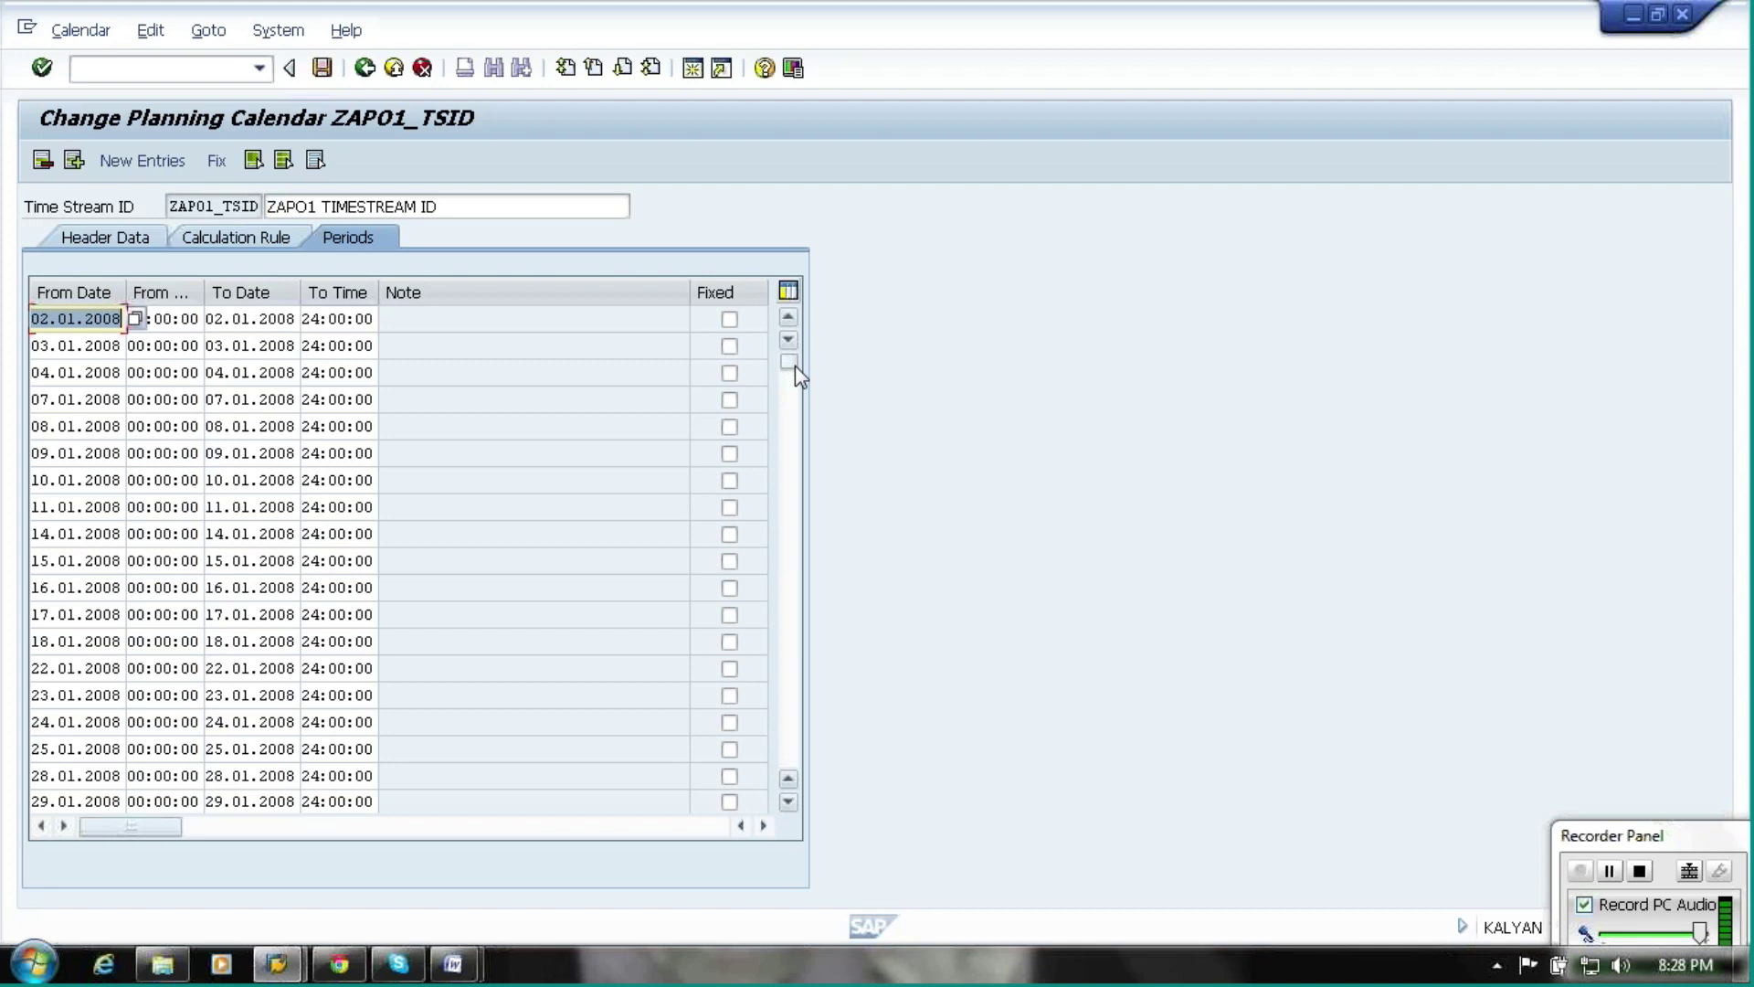
{"action": "left_click_drag", "start_coordinate": [795, 366], "coordinate": [788, 788]}
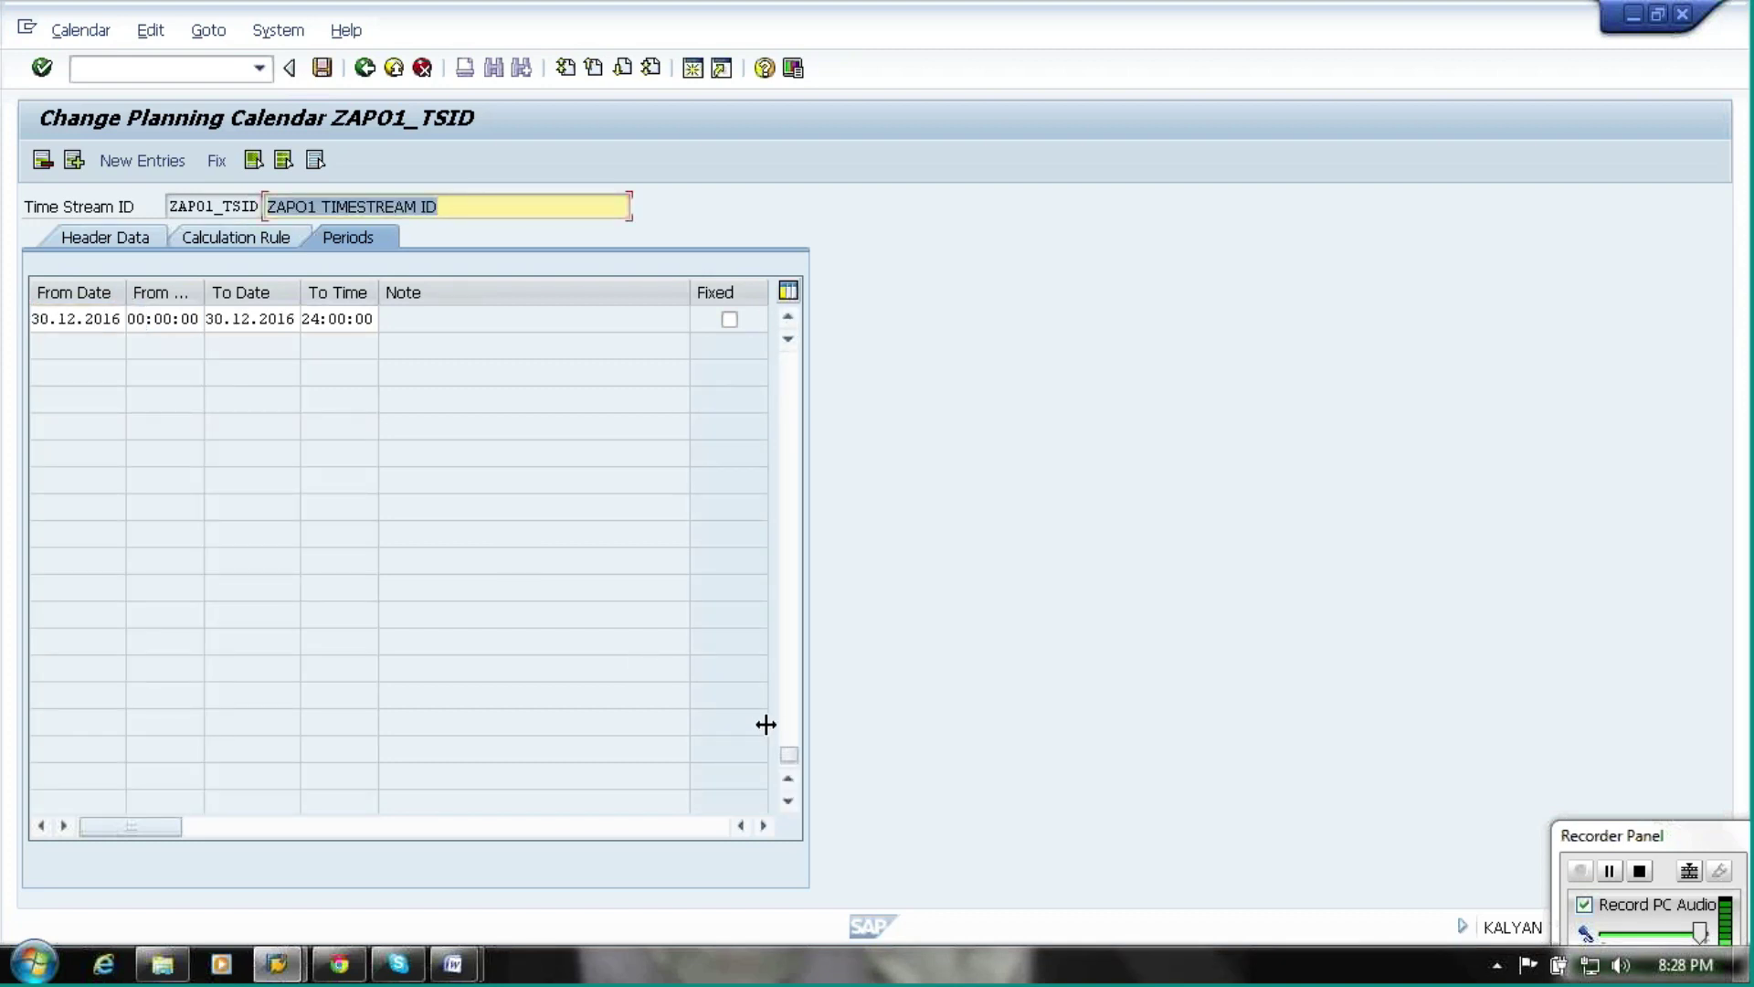
{"action": "left_click_drag", "start_coordinate": [779, 750], "coordinate": [797, 552]}
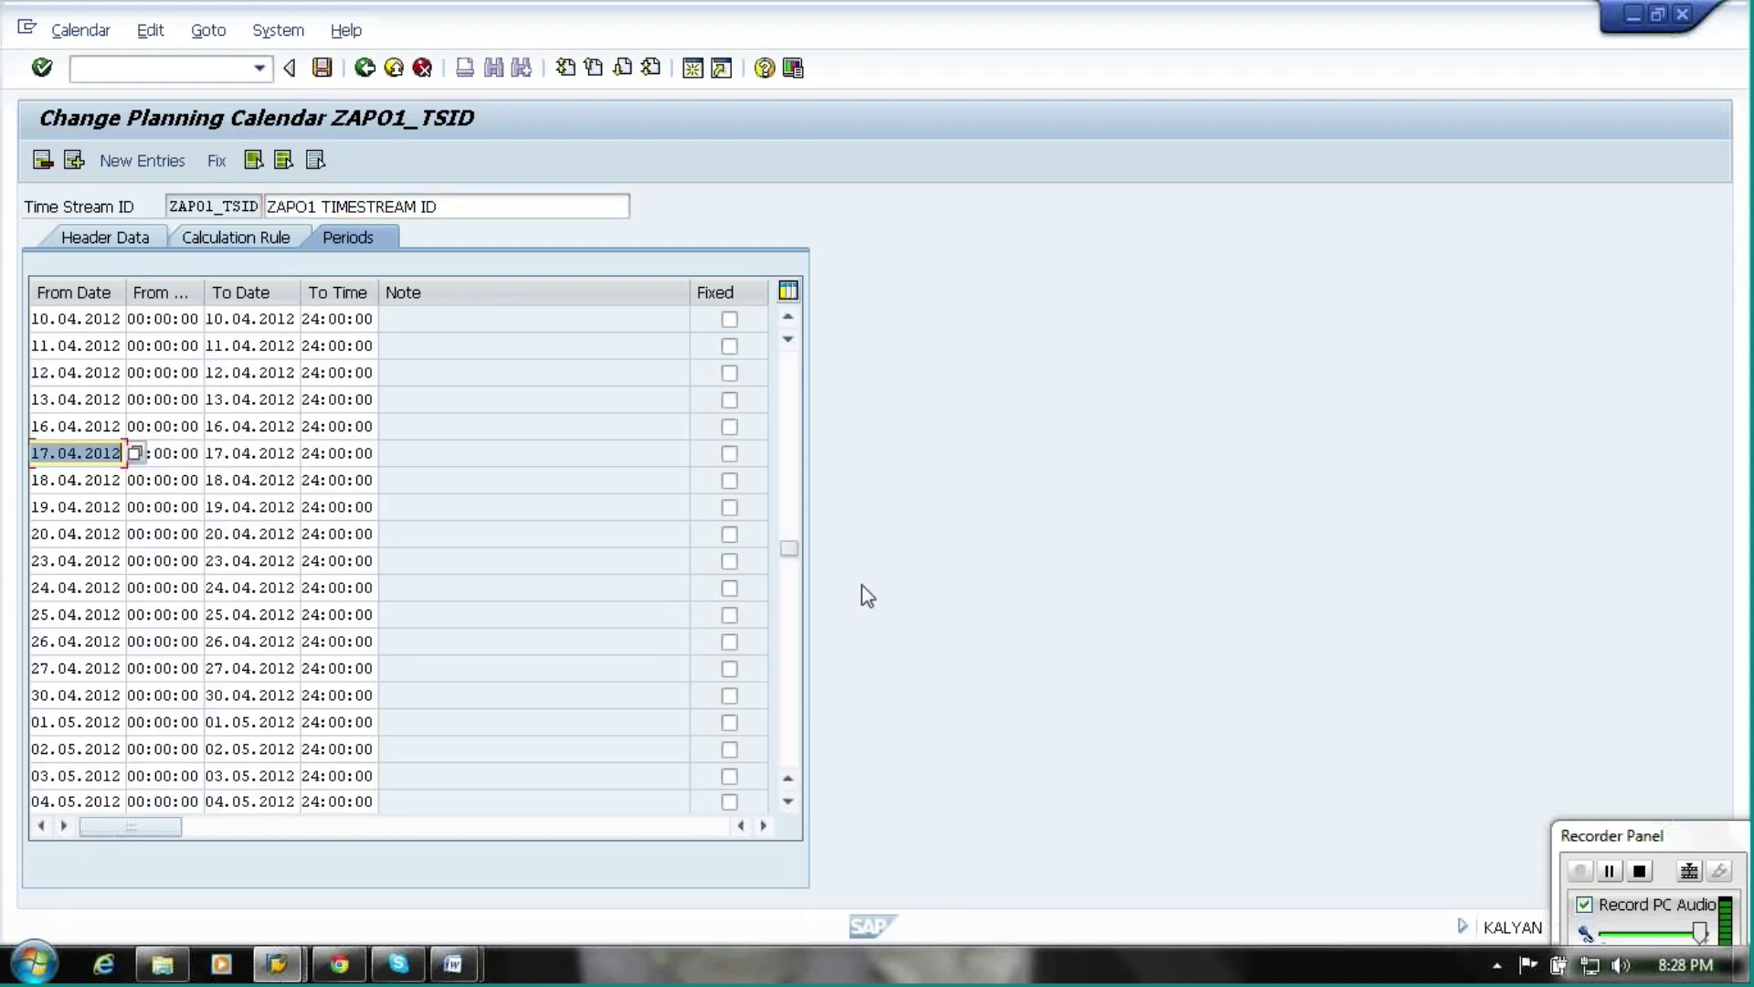
{"action": "left_click_drag", "start_coordinate": [793, 549], "coordinate": [792, 532]}
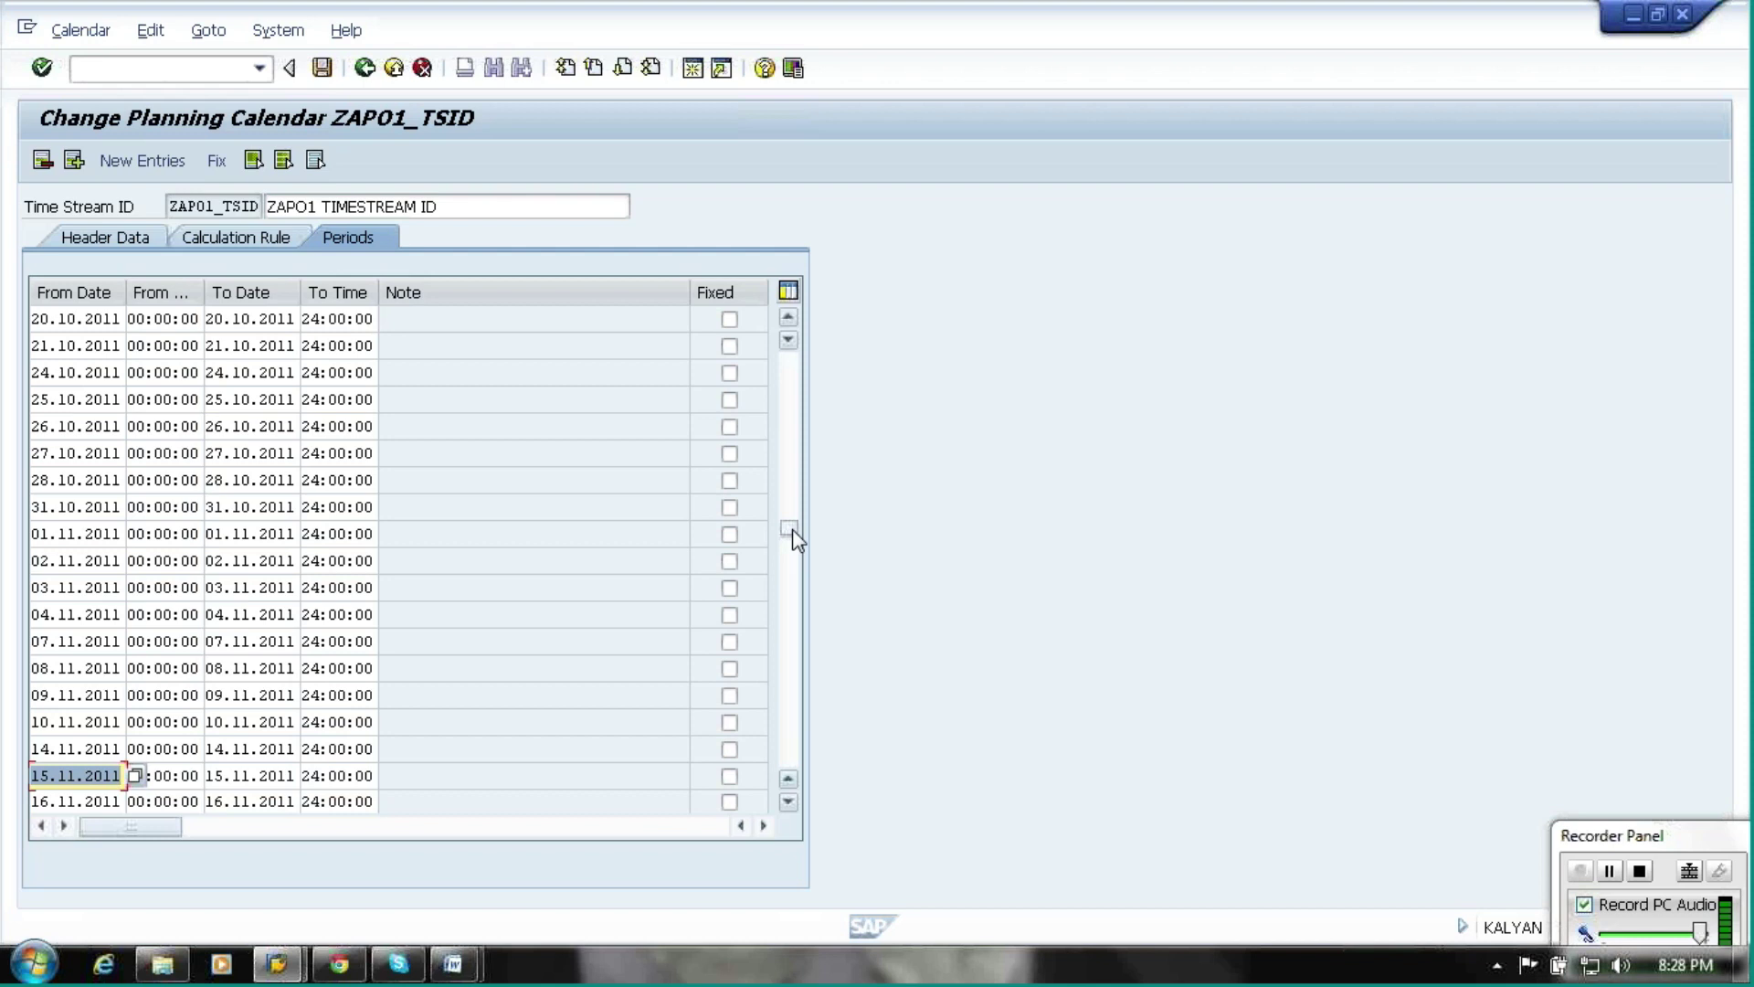
{"action": "left_click", "coordinate": [790, 803]}
{"action": "left_click", "coordinate": [790, 802]}
{"action": "left_click", "coordinate": [789, 802]}
{"action": "left_click", "coordinate": [789, 802]}
{"action": "left_click", "coordinate": [790, 802]}
{"action": "left_click", "coordinate": [789, 802]}
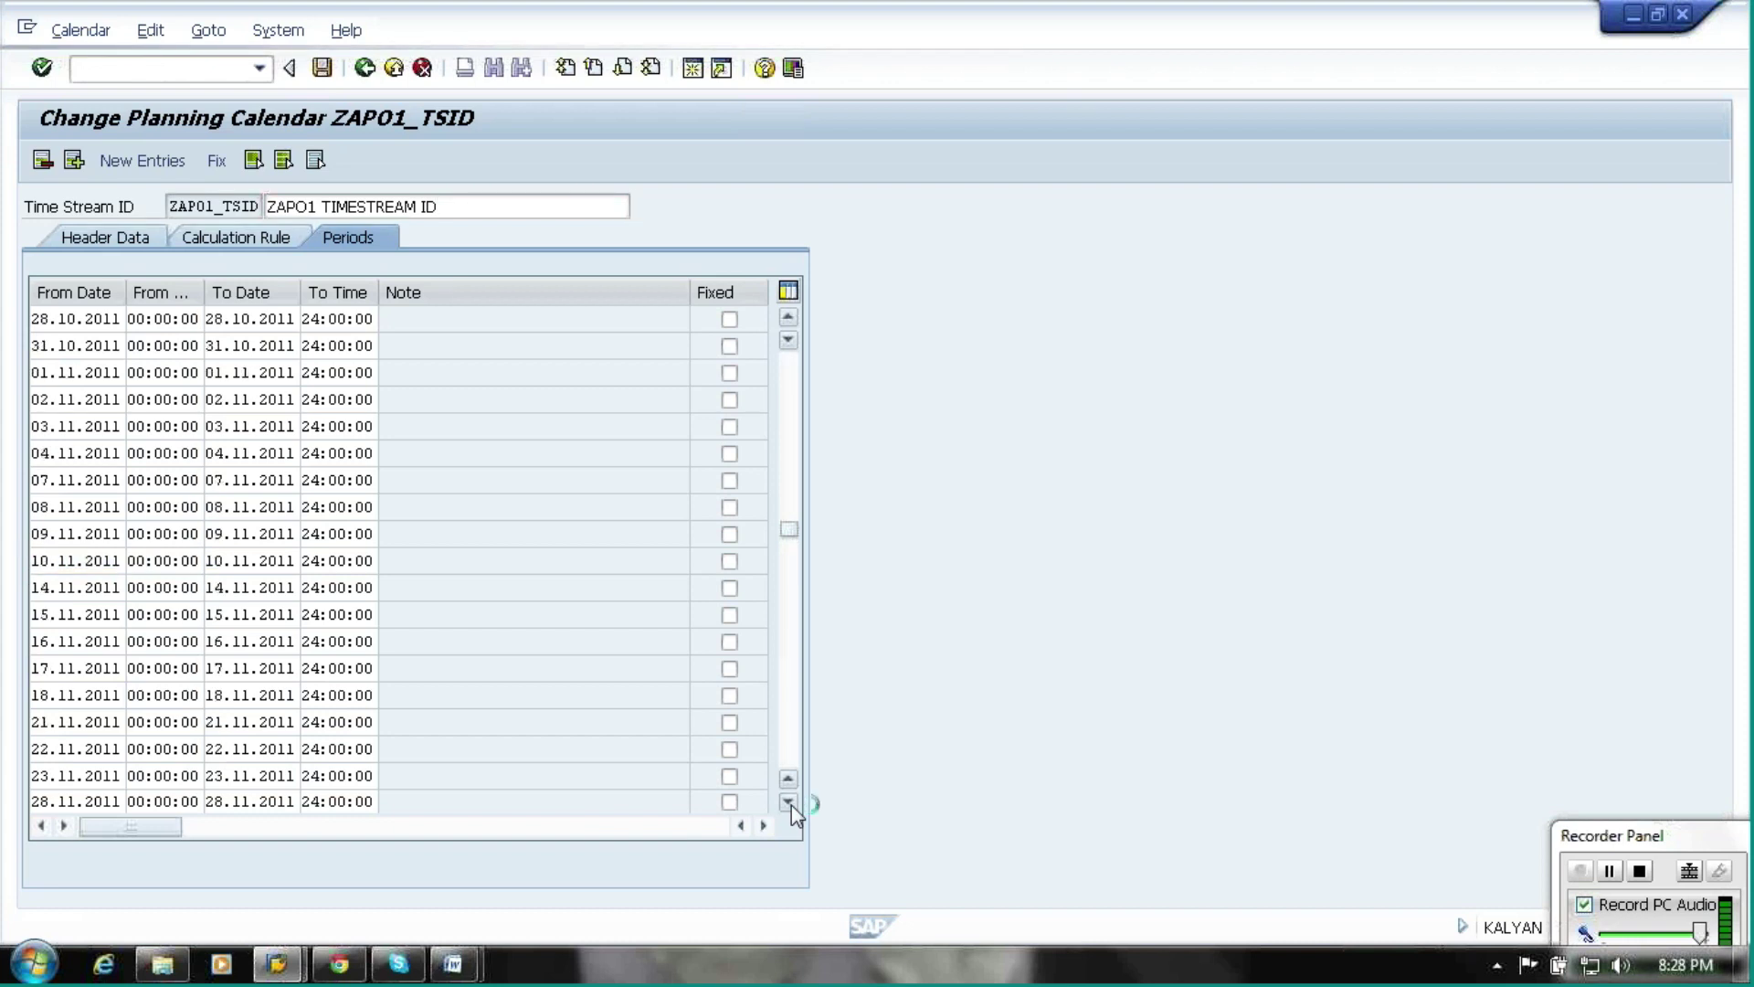
{"action": "left_click", "coordinate": [789, 802]}
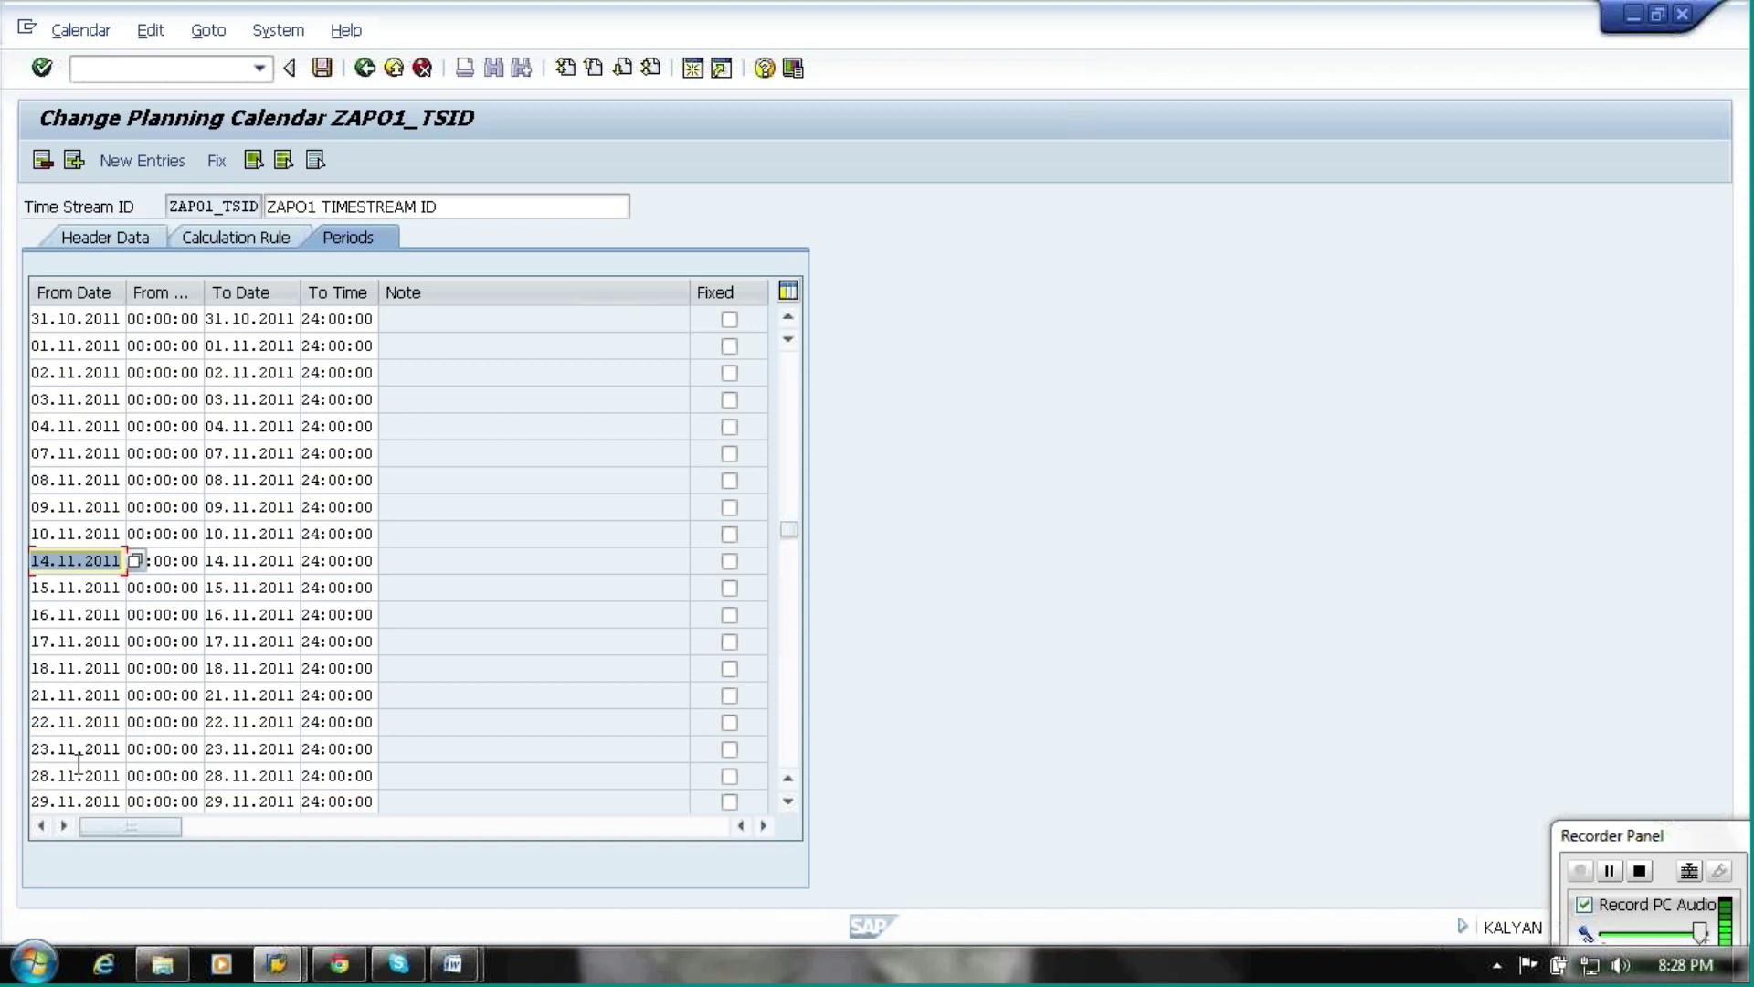
Check which calendar is assigned in the time stream's header data
{"action": "left_click", "coordinate": [116, 239]}
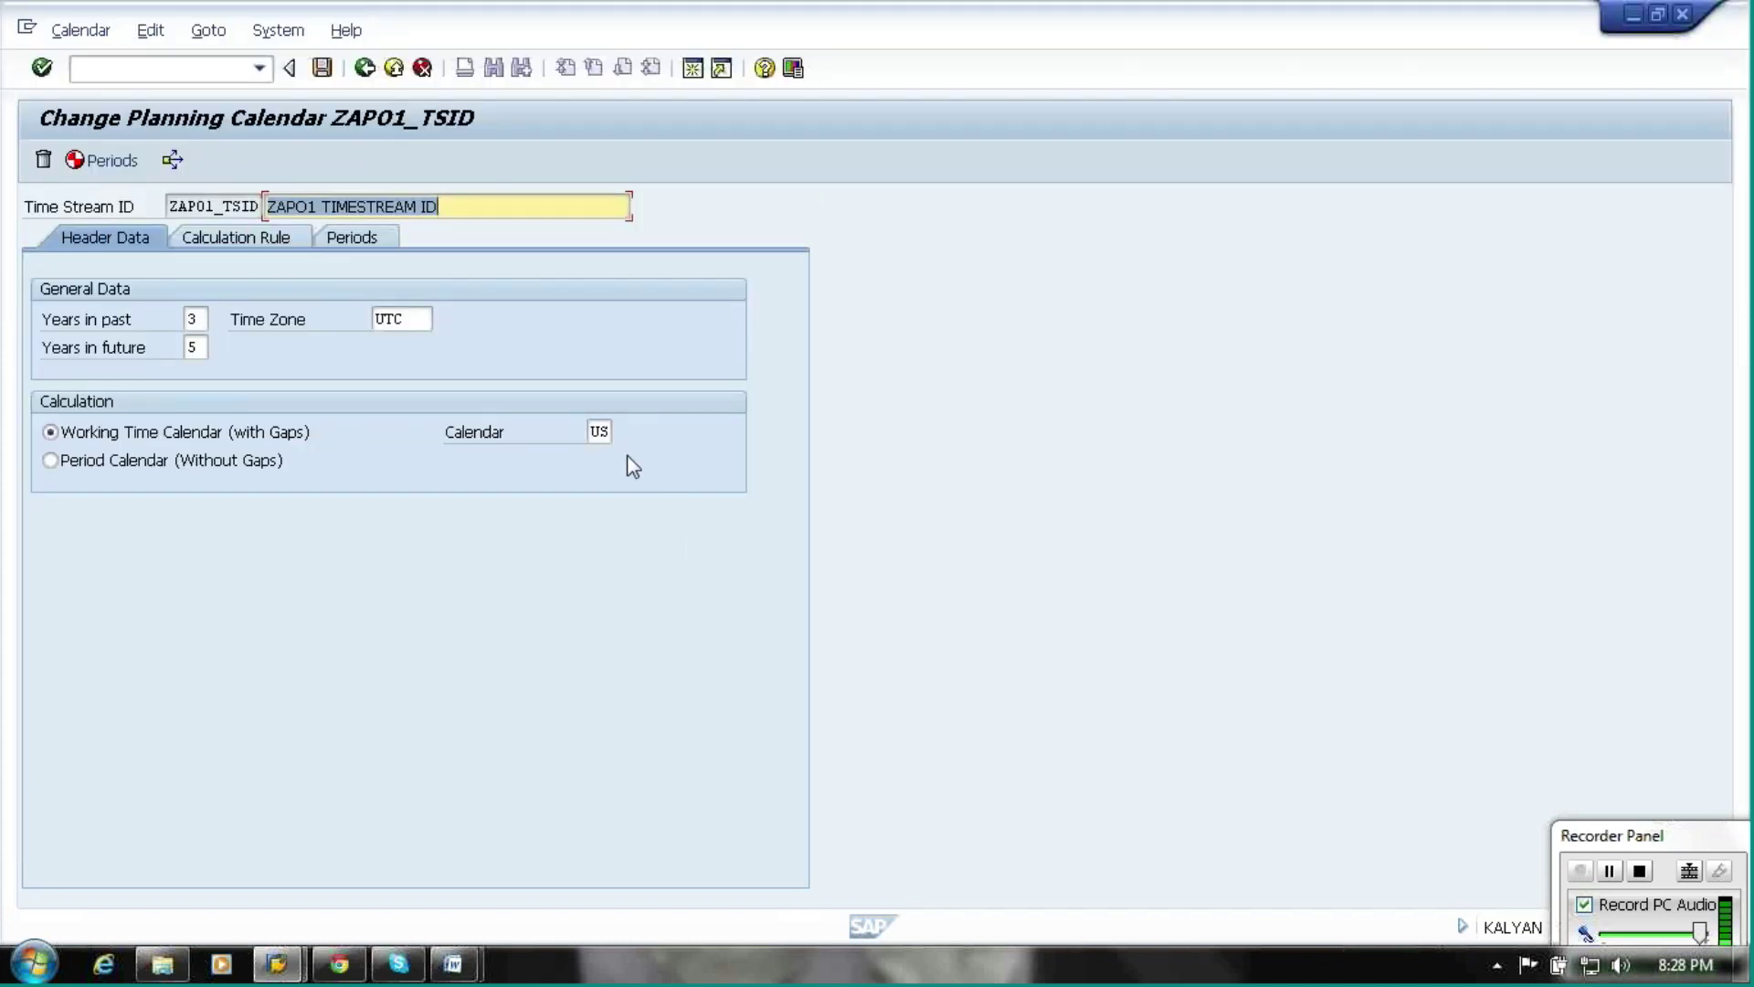
{"action": "left_click", "coordinate": [596, 431]}
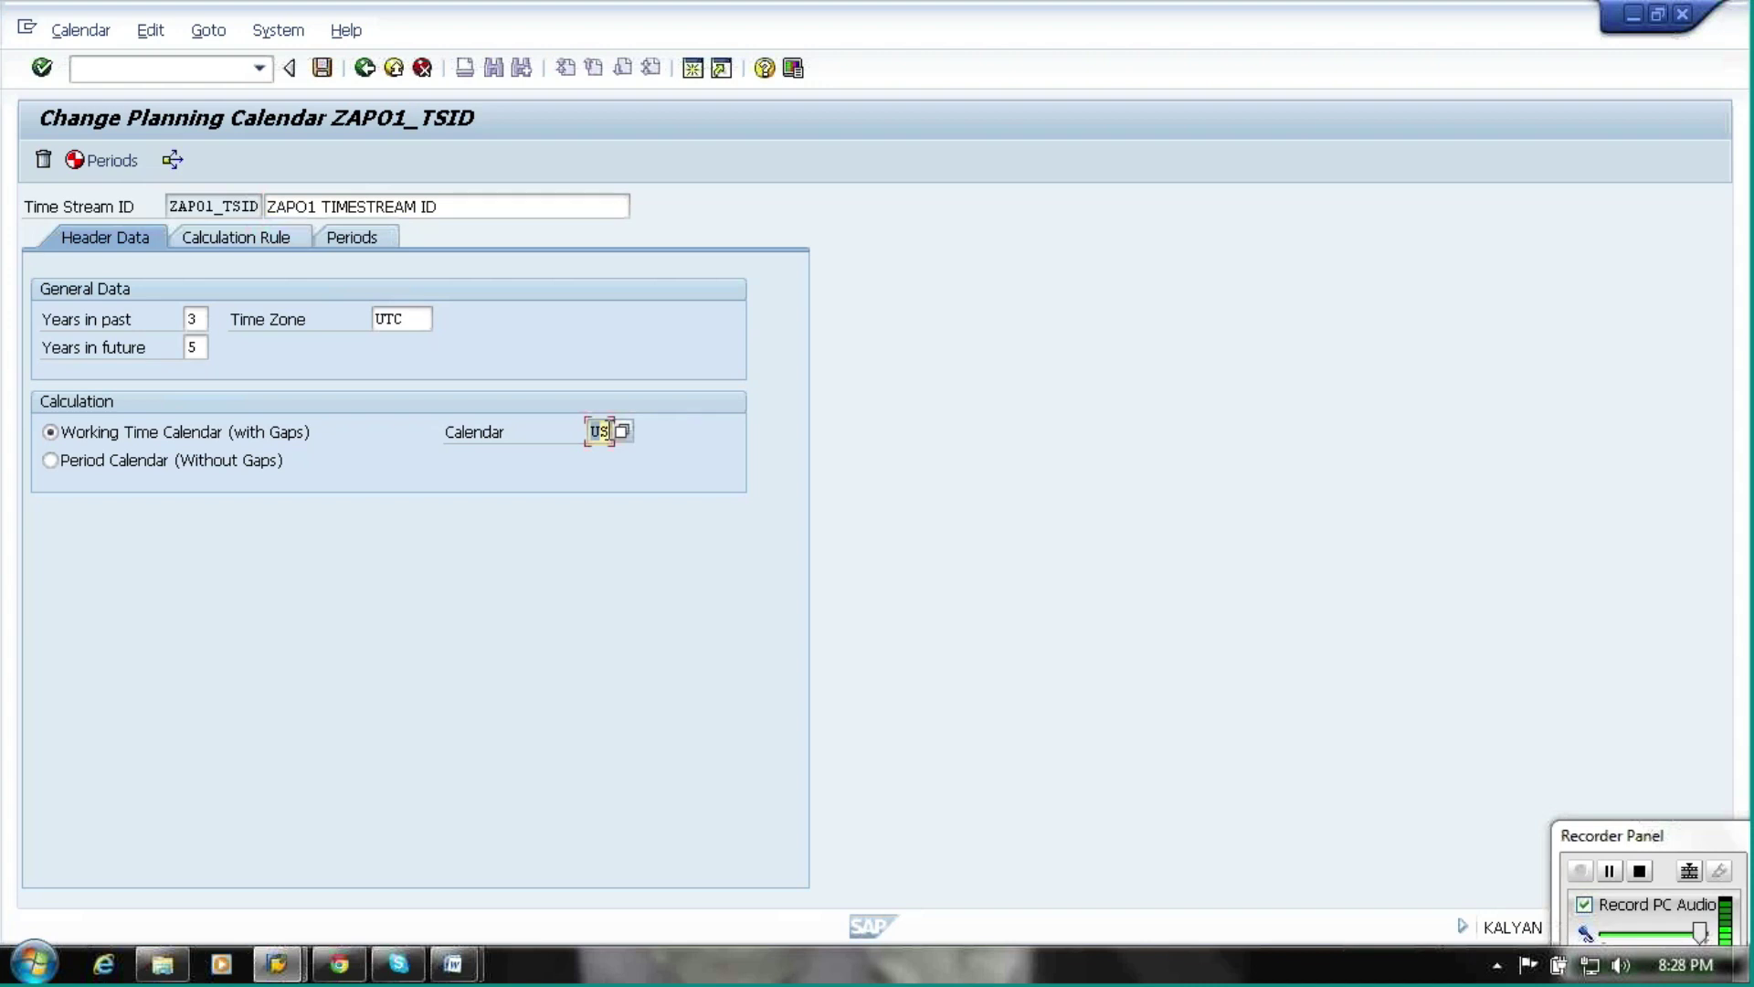
{"action": "left_click", "coordinate": [302, 237]}
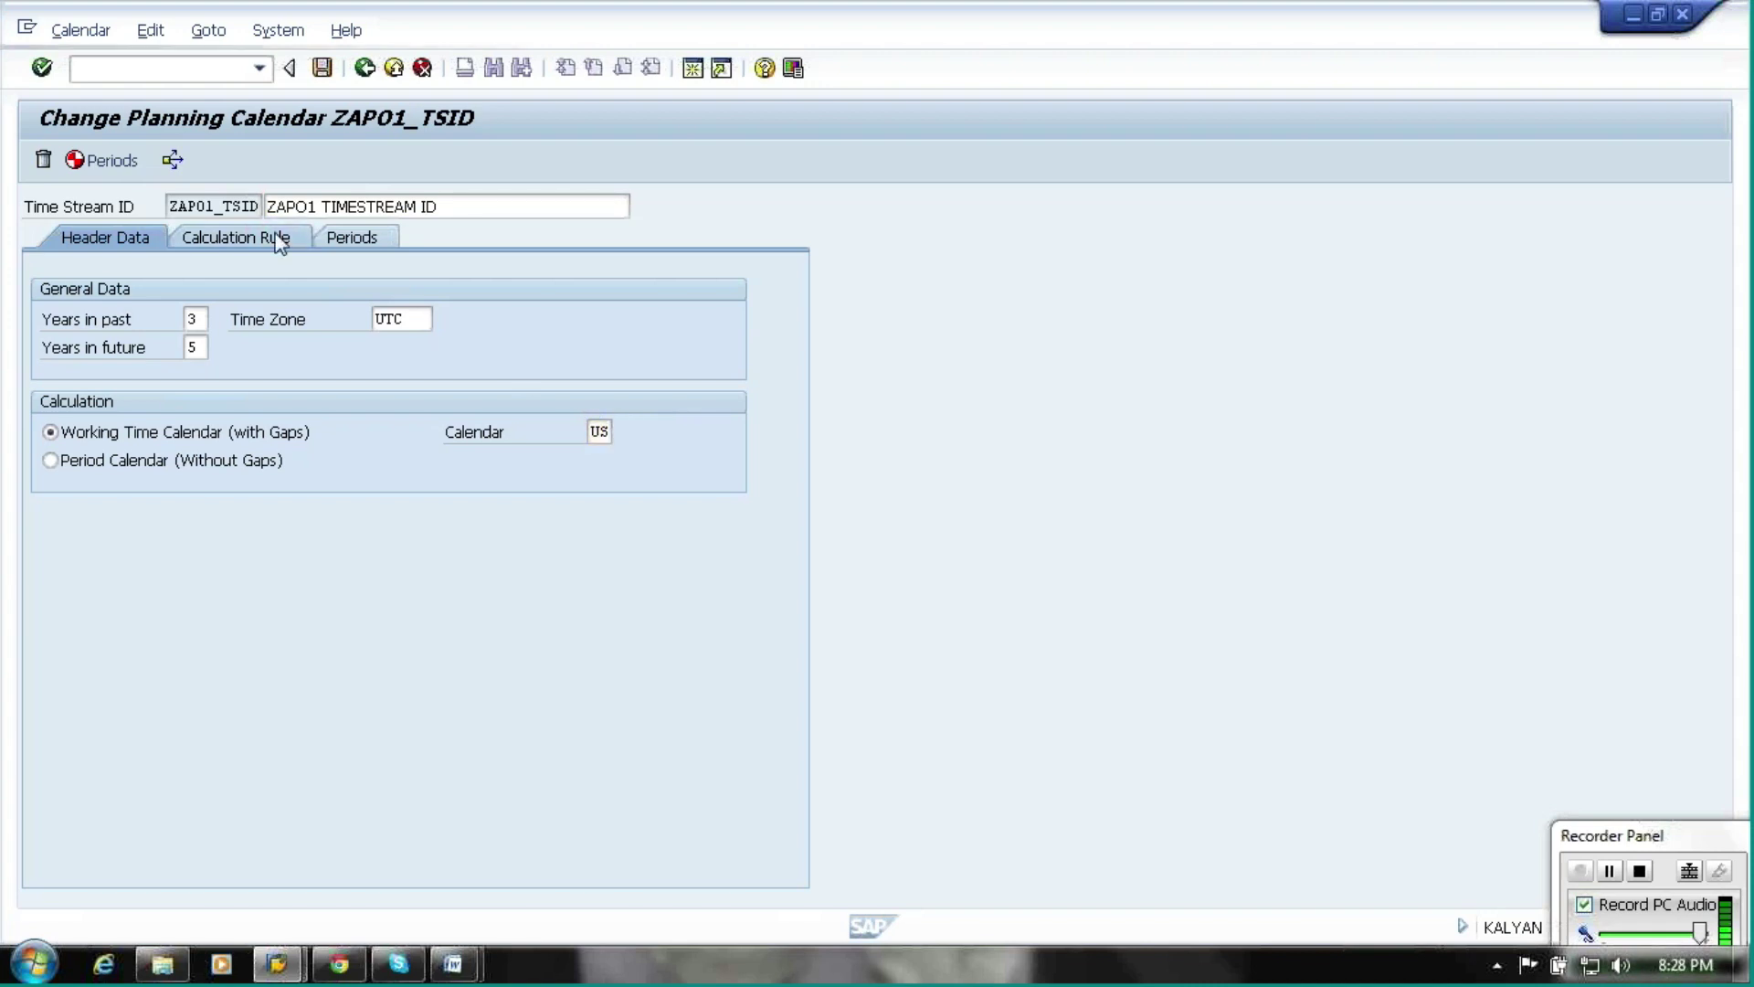
Delete the 02.05.2013 period from the planning calendar's list of periods
{"action": "left_click", "coordinate": [356, 239]}
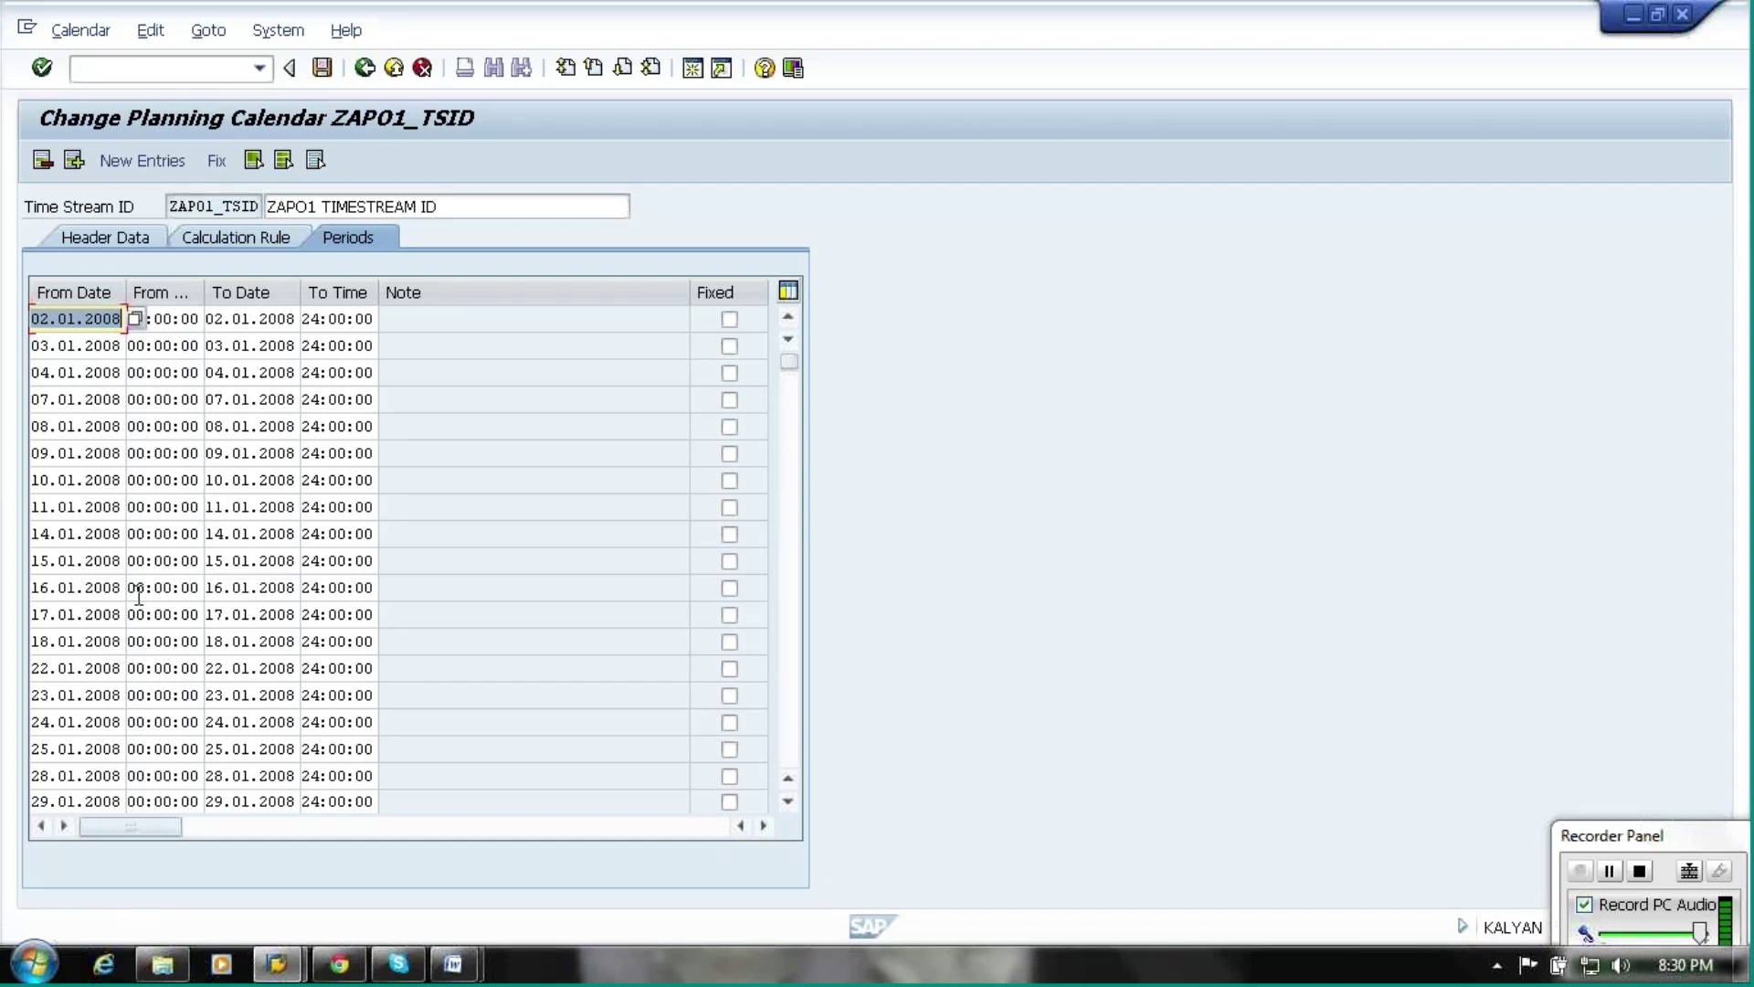
{"action": "left_click_drag", "start_coordinate": [790, 360], "coordinate": [791, 594]}
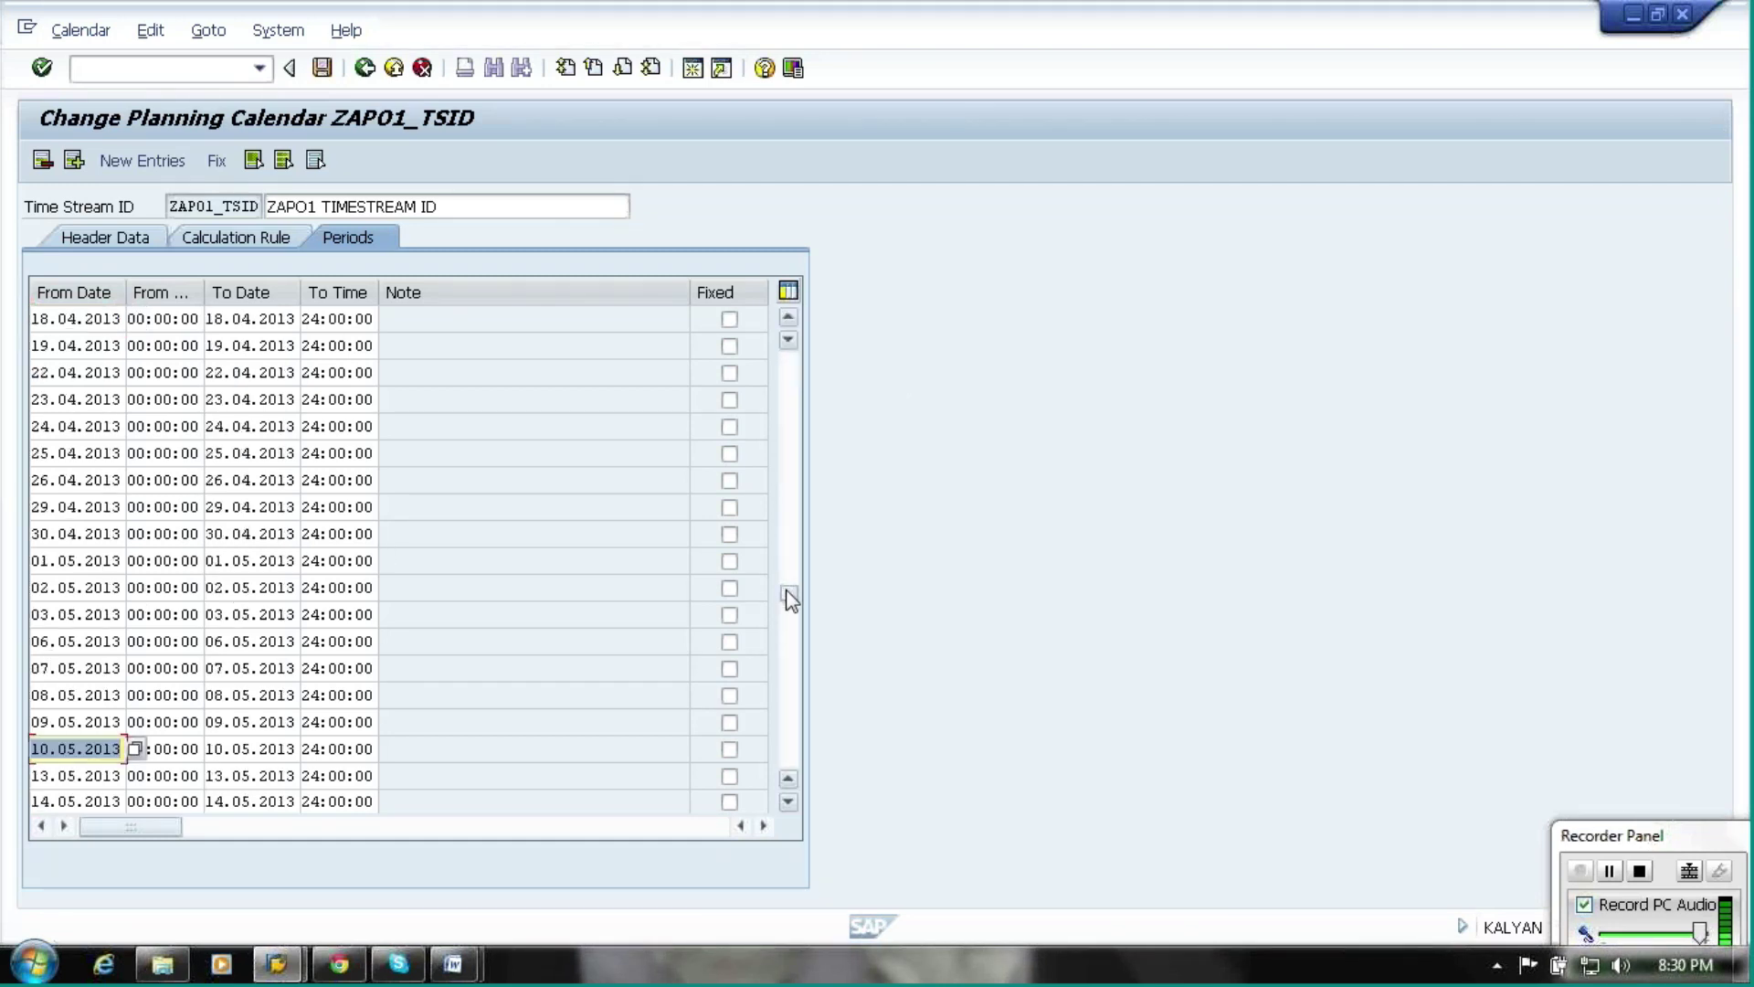
{"action": "left_click", "coordinate": [82, 590]}
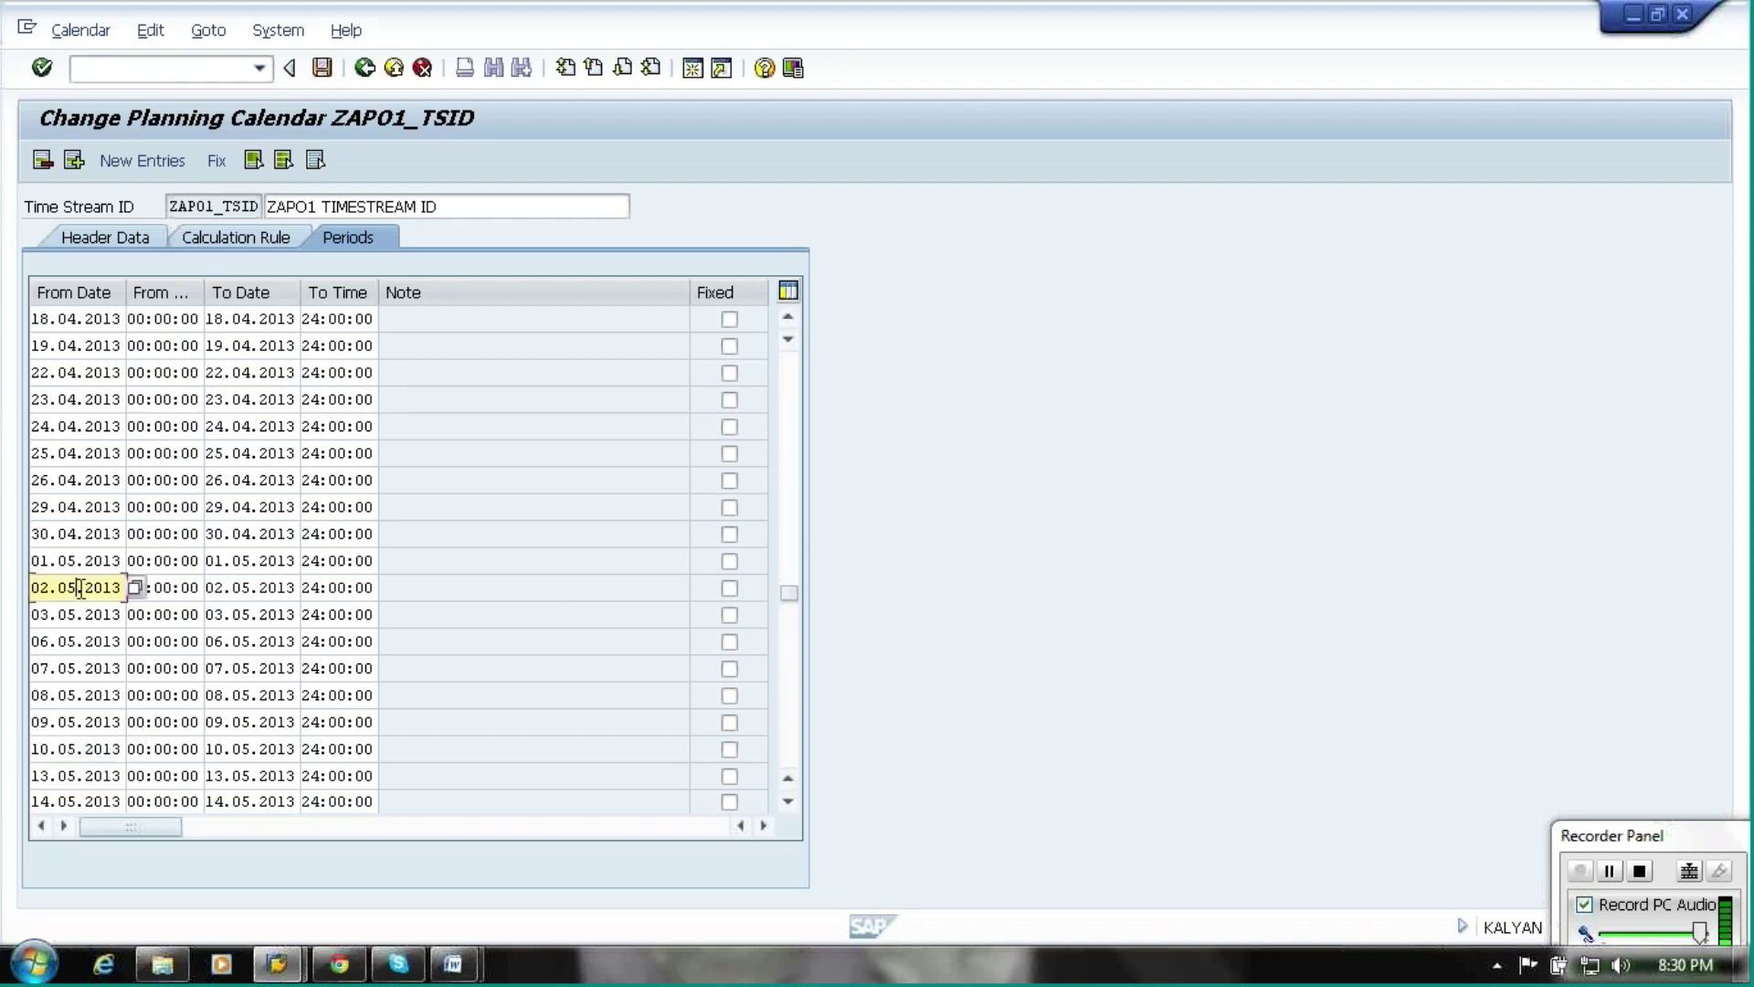
{"action": "left_click", "coordinate": [43, 162]}
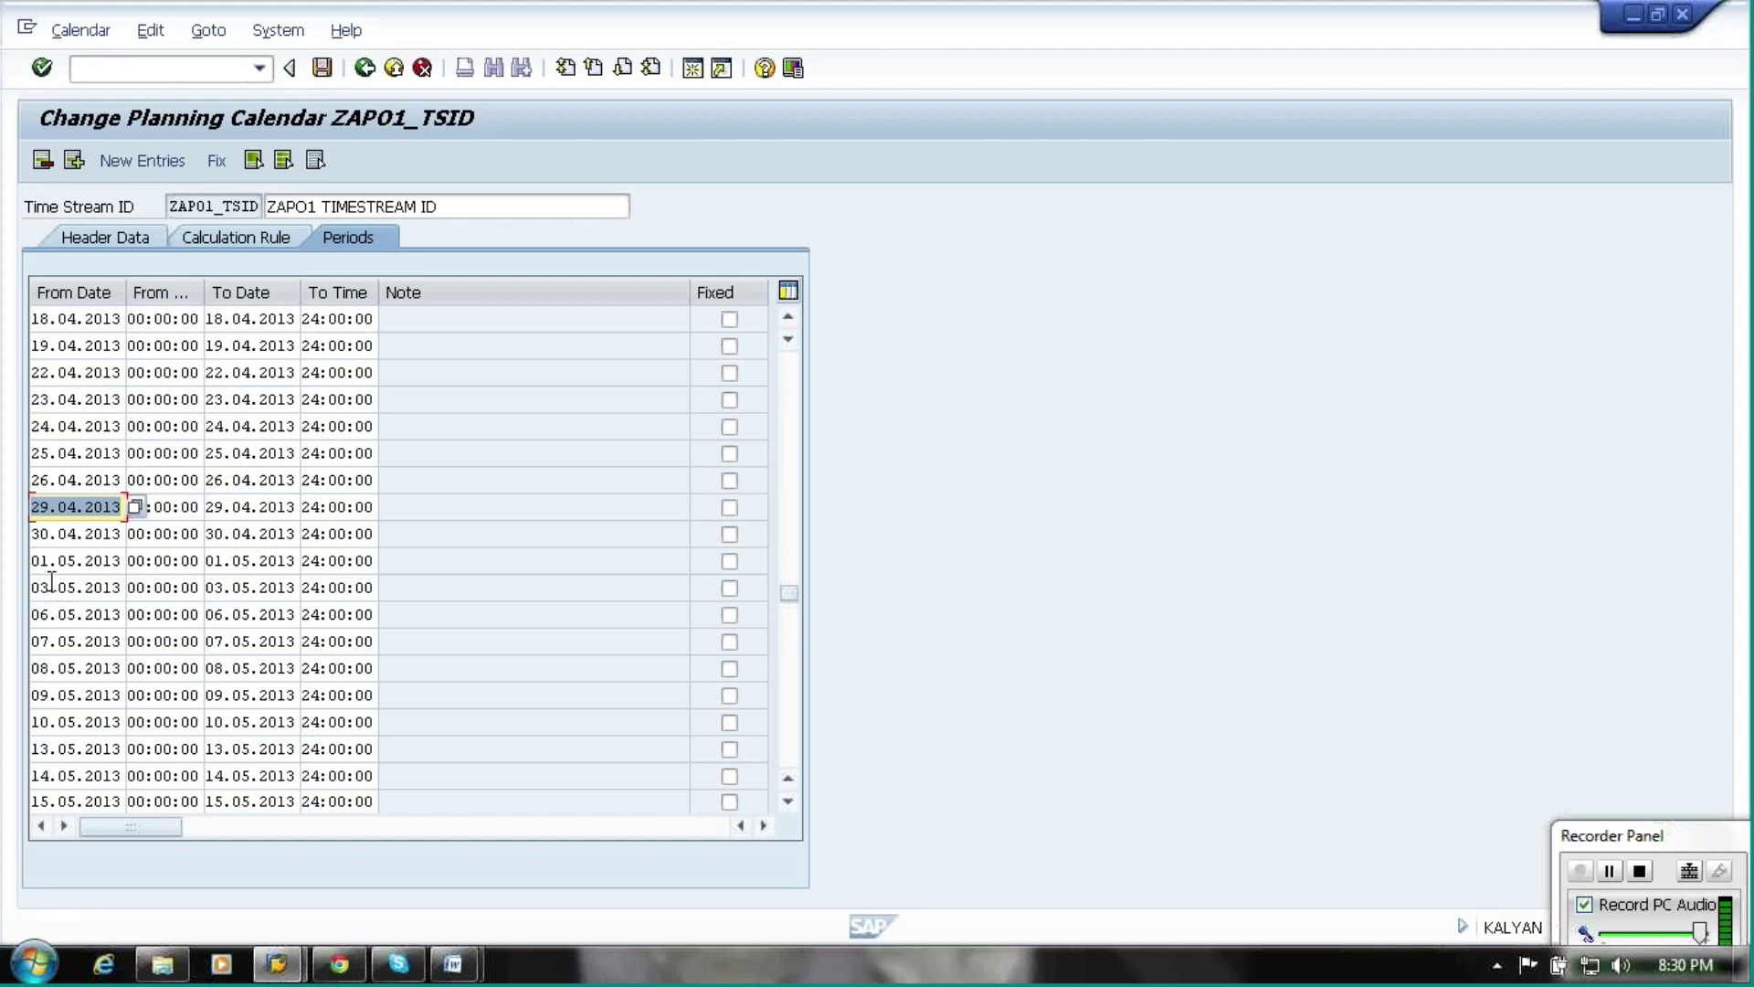
Save time stream ZAPO1_TSID and return to the SAP Easy Access menu
{"action": "left_click", "coordinate": [322, 70]}
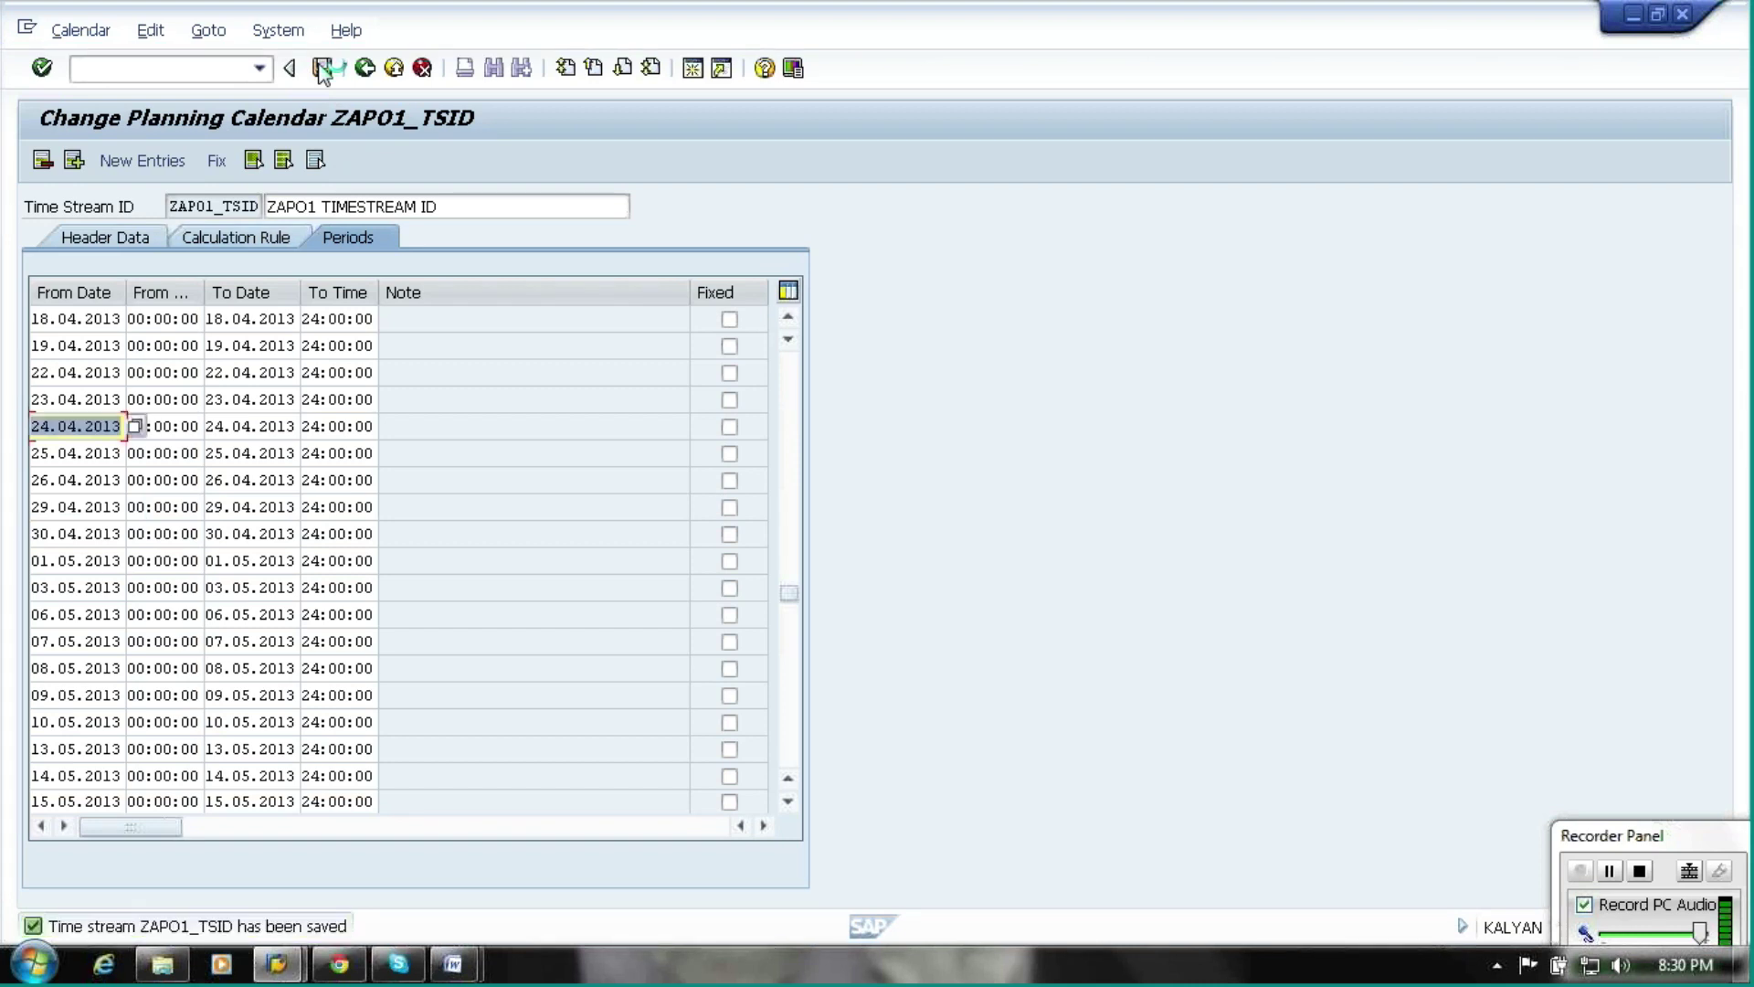
{"action": "left_click", "coordinate": [364, 70]}
{"action": "left_click", "coordinate": [365, 68]}
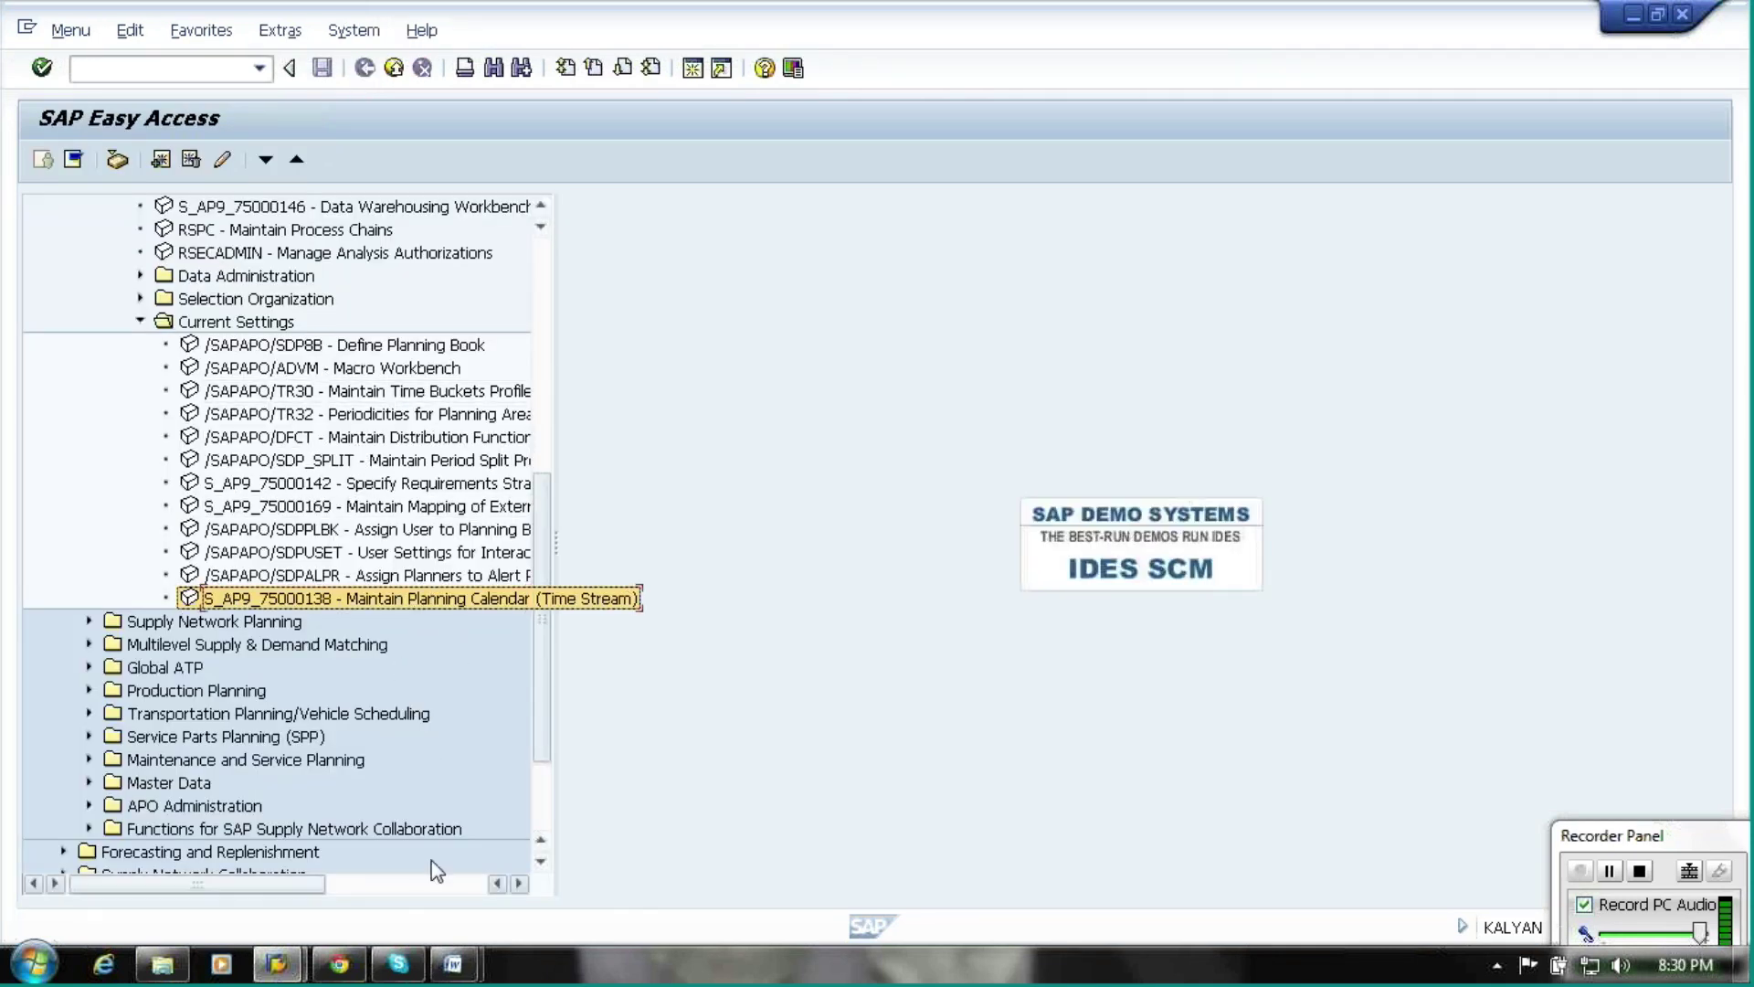
Switch to Word and consult the course notes
{"action": "left_click", "coordinate": [464, 974]}
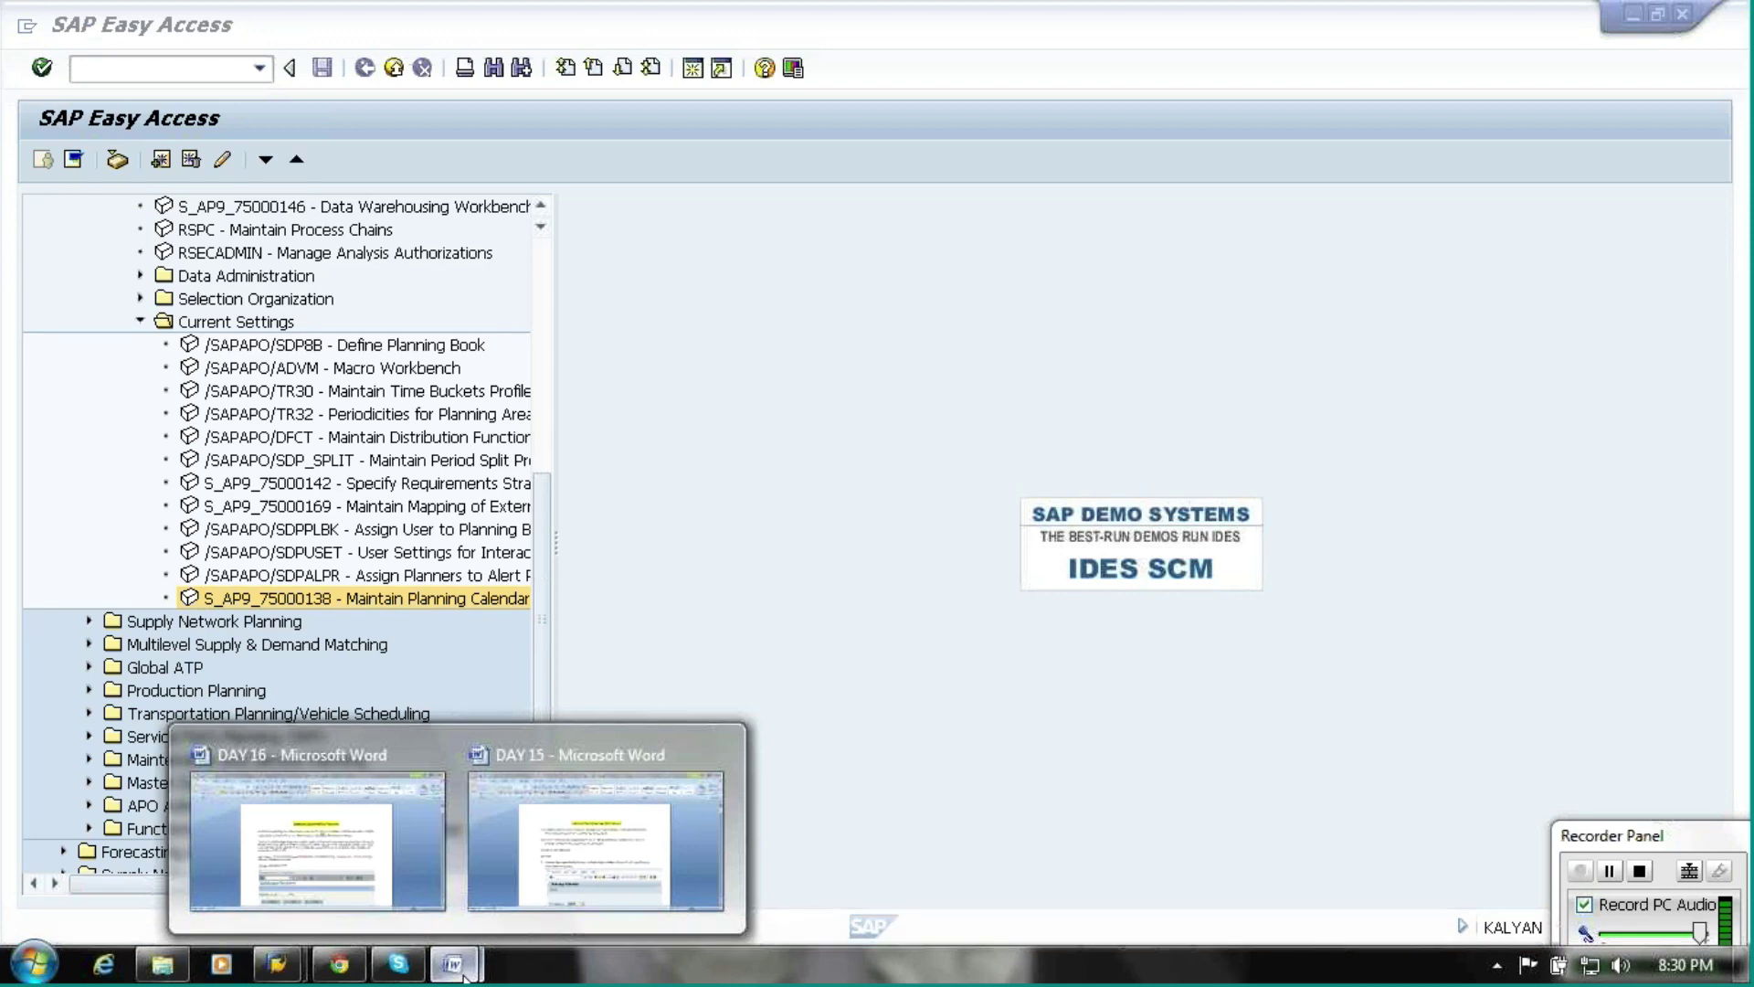
{"action": "left_click", "coordinate": [406, 865]}
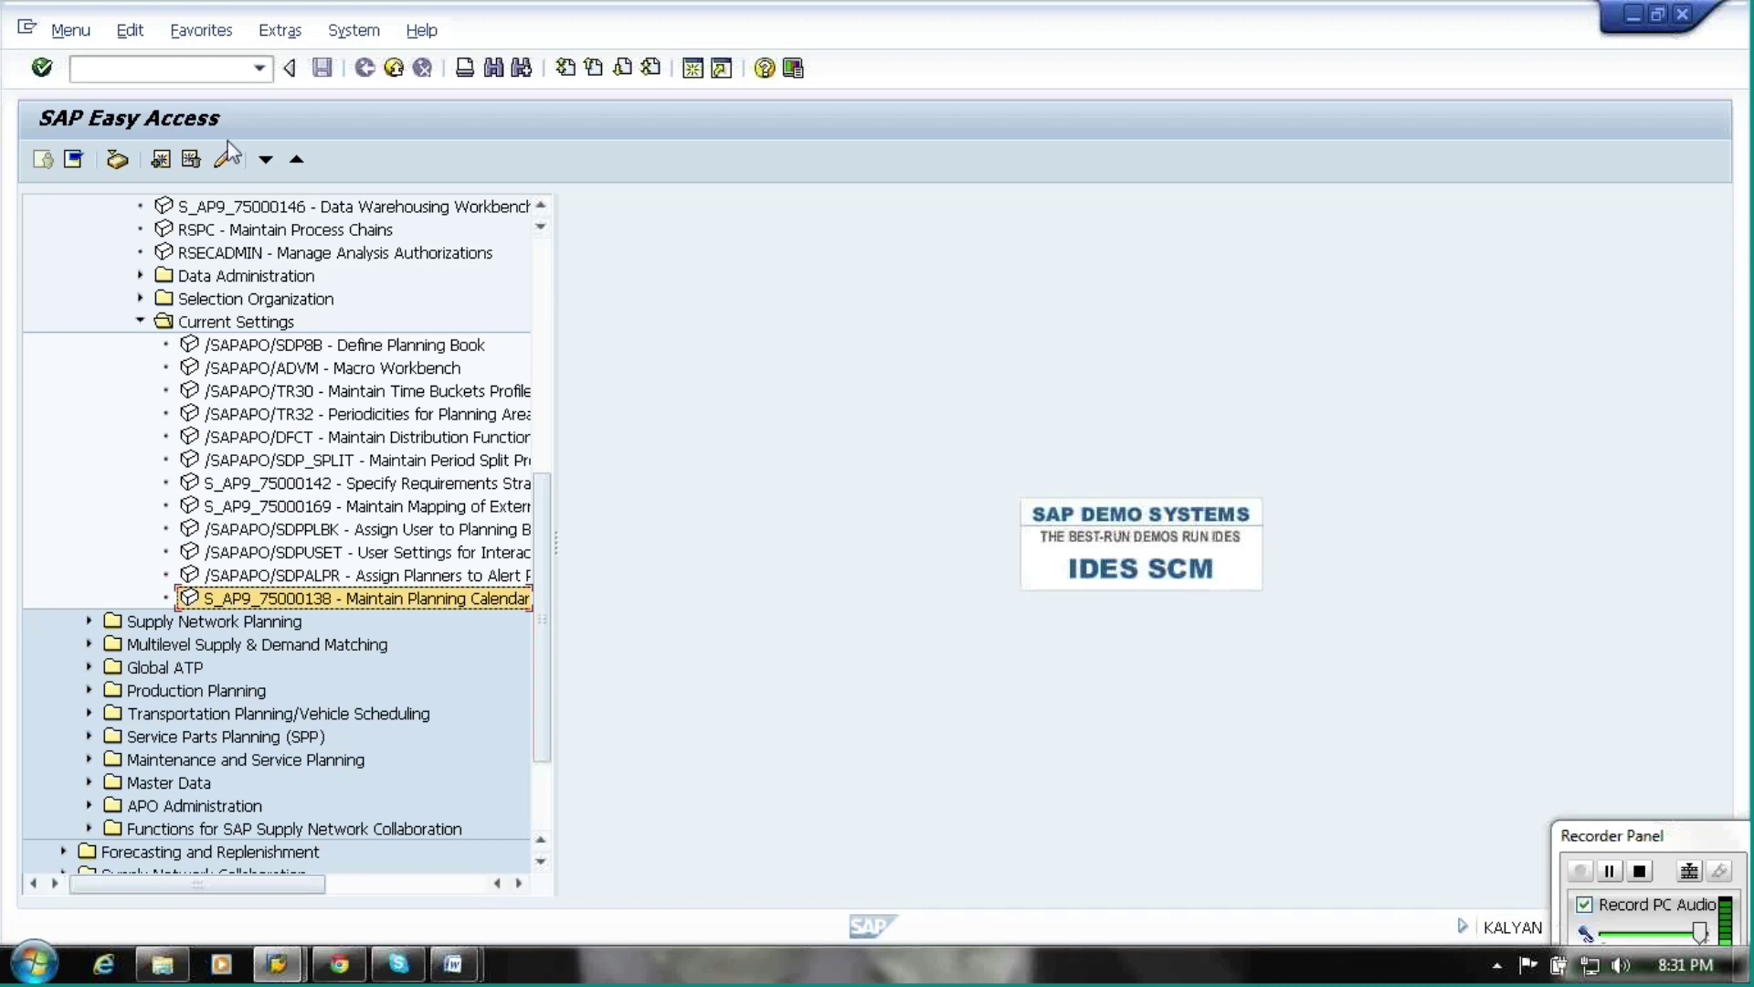
Open the Data Warehousing Workbench with transaction code /NRSA1, answering the modeling documentation question and keeping it from being shown again
{"action": "left_click", "coordinate": [161, 70]}
{"action": "type", "text": "/N"}
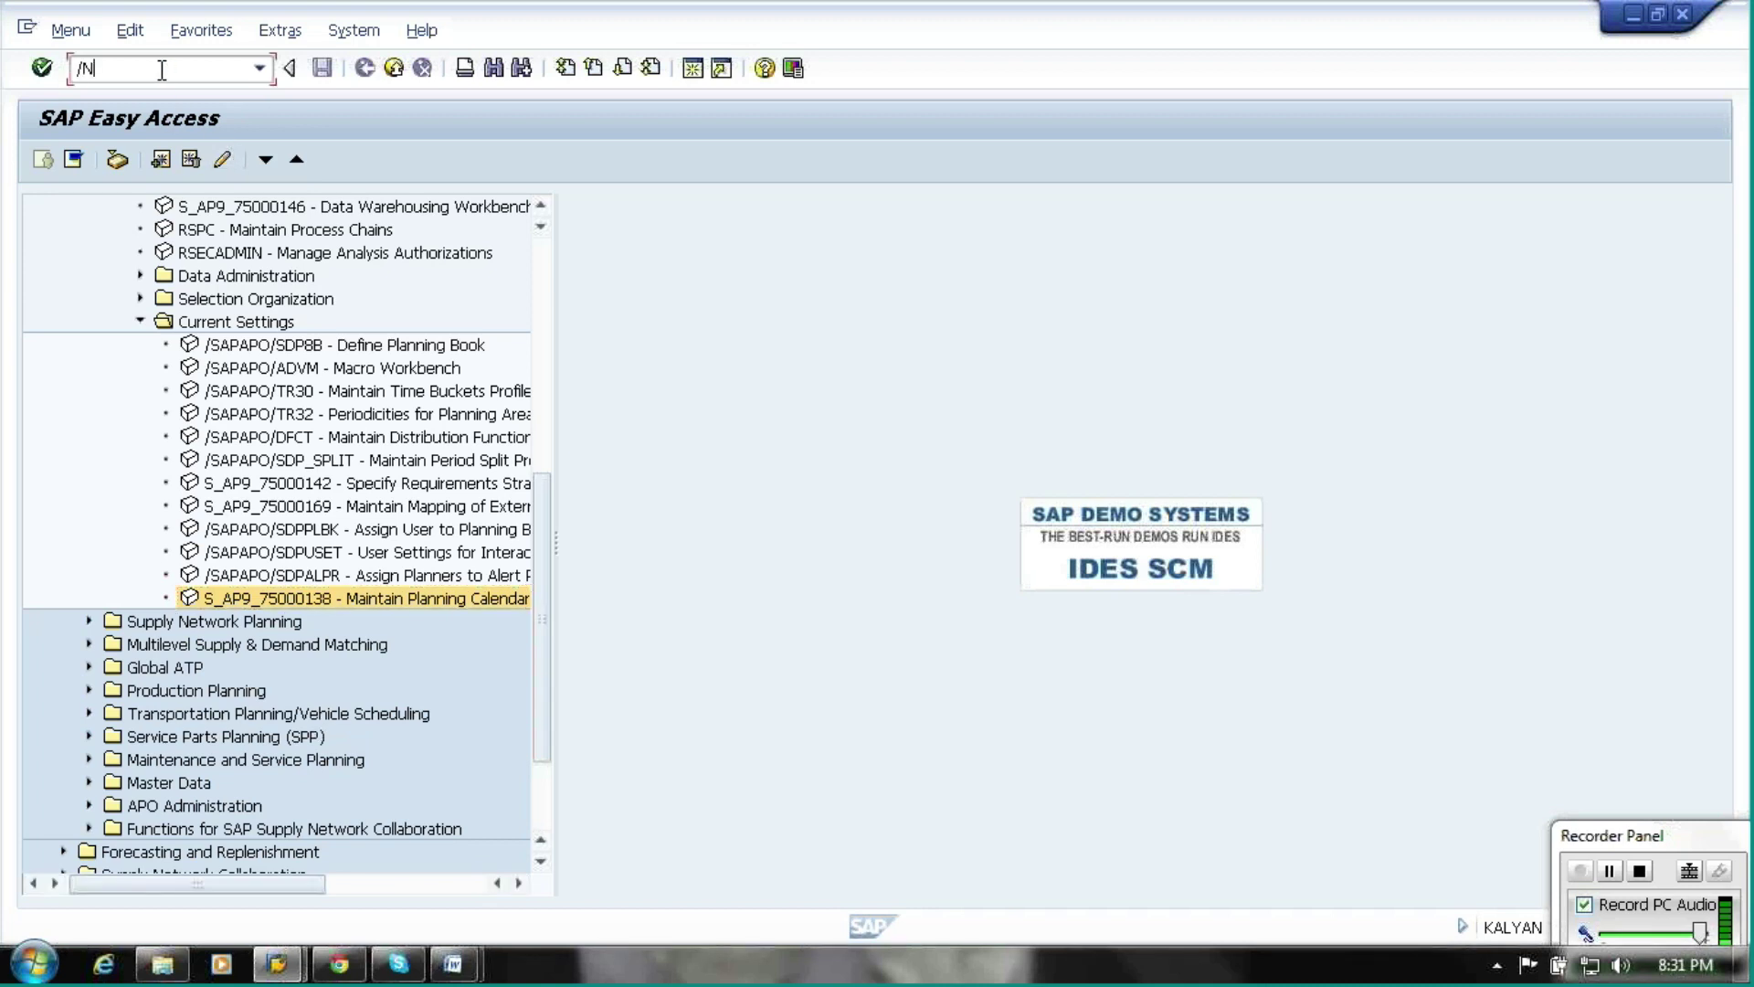
{"action": "type", "text": "RSA1"}
{"action": "key", "text": "Return"}
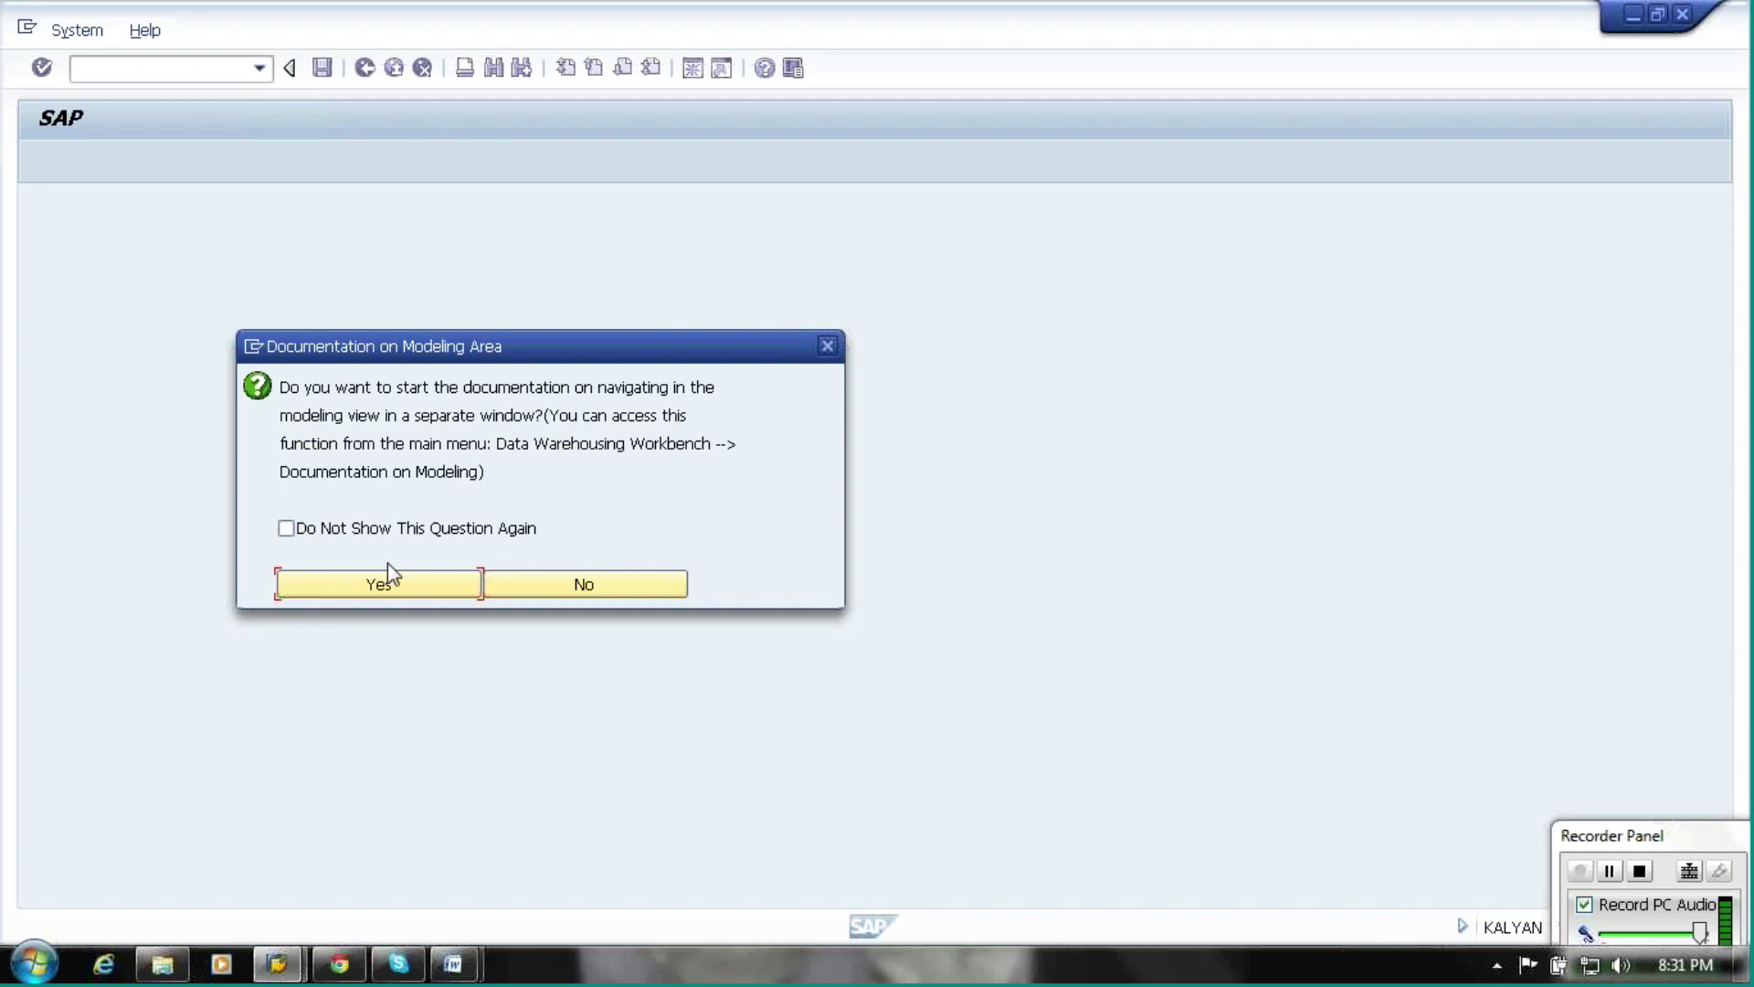
{"action": "left_click", "coordinate": [287, 529]}
{"action": "left_click", "coordinate": [355, 594]}
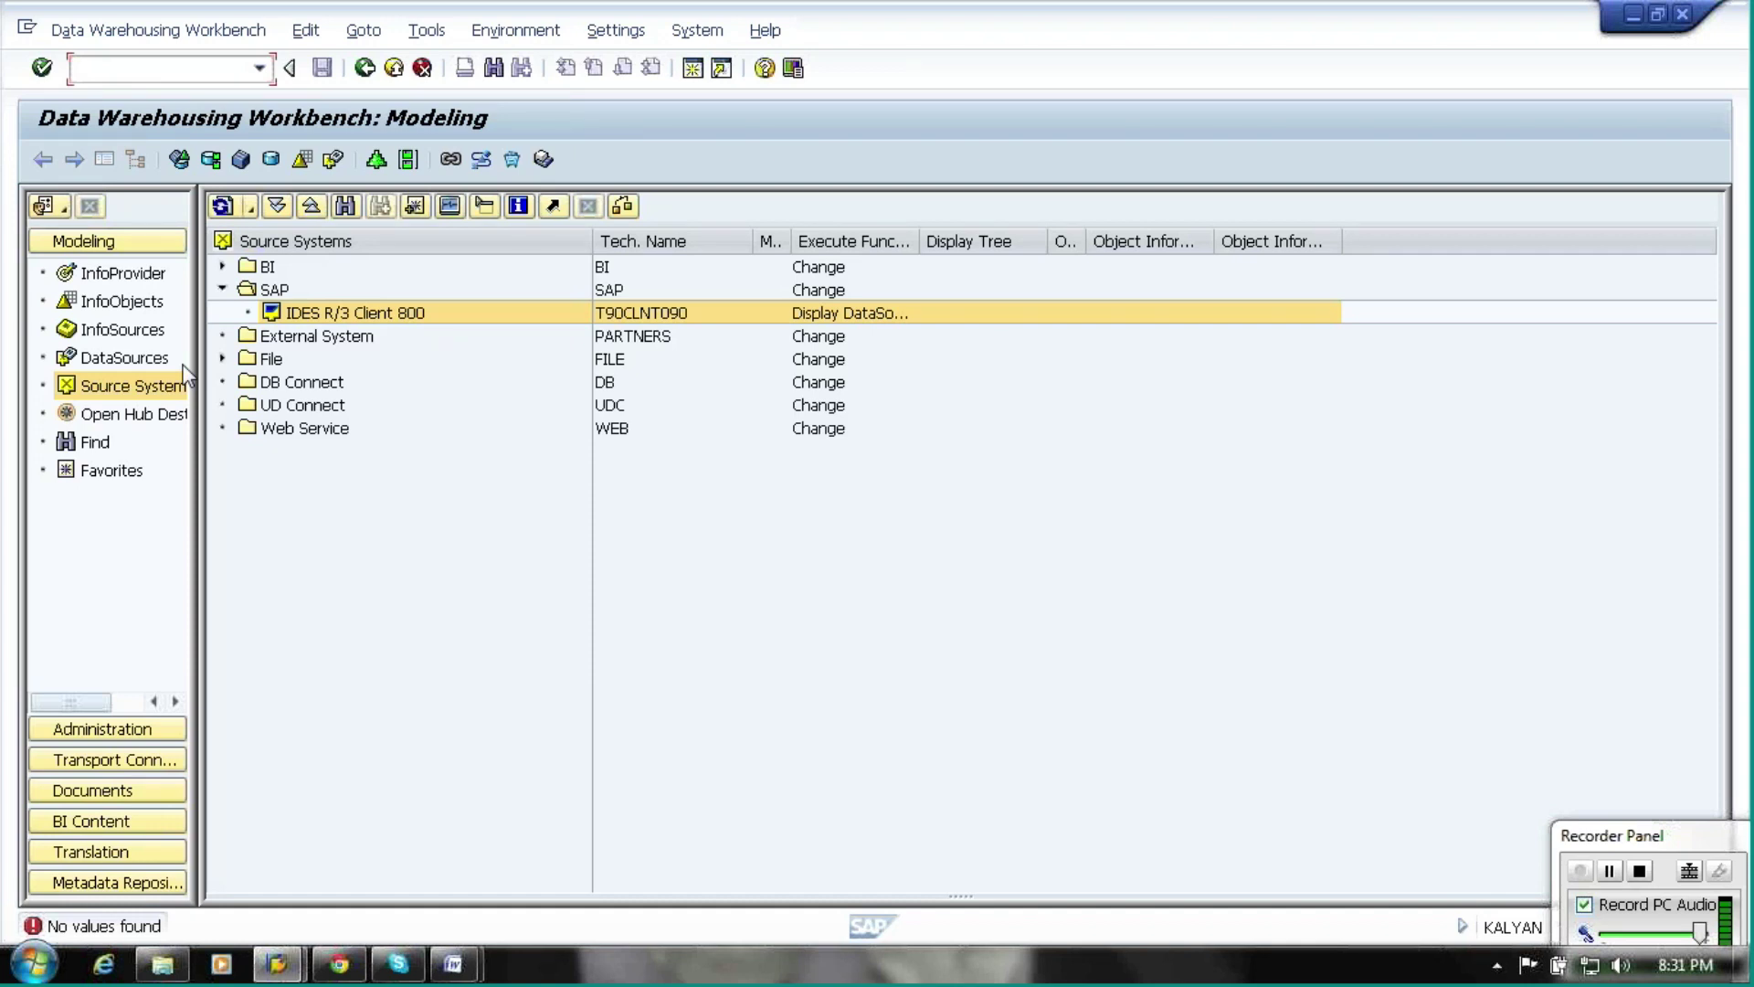
Transfer the fiscal year variants from source system IDES R/3 Client 800 in Update tables mode through the global settings transfer
{"action": "left_click", "coordinate": [364, 313]}
{"action": "right_click", "coordinate": [364, 312]}
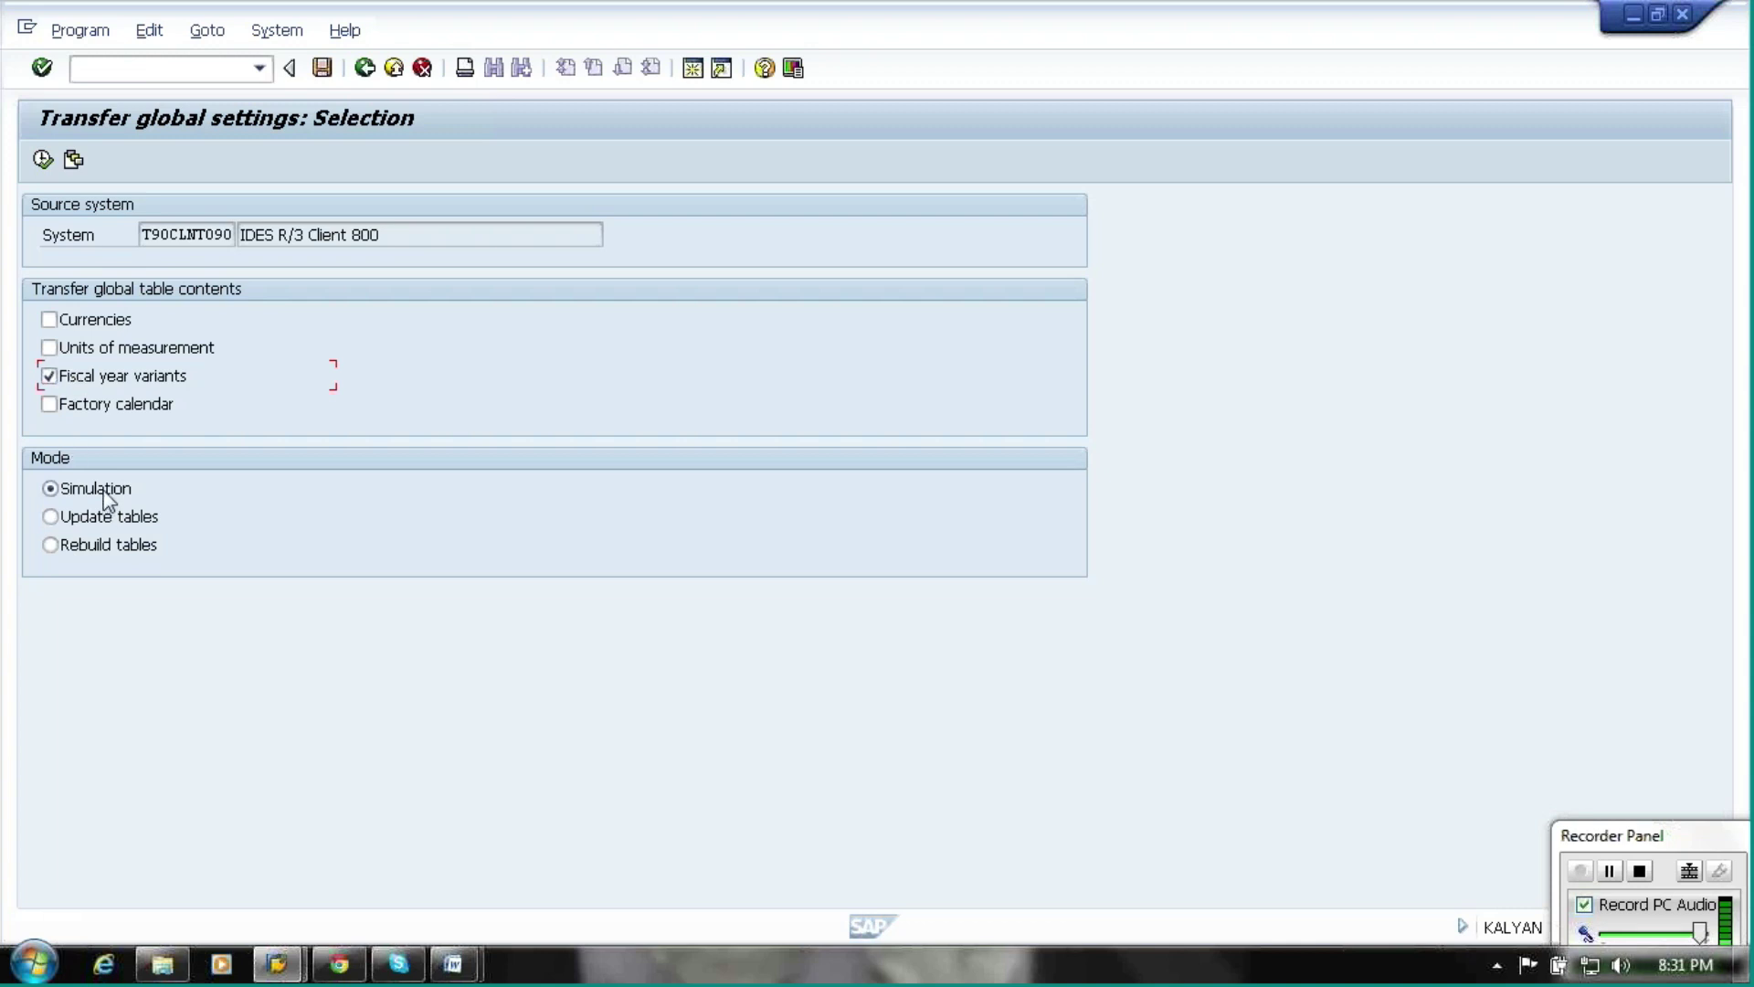
{"action": "left_click", "coordinate": [88, 525]}
{"action": "left_click", "coordinate": [43, 161]}
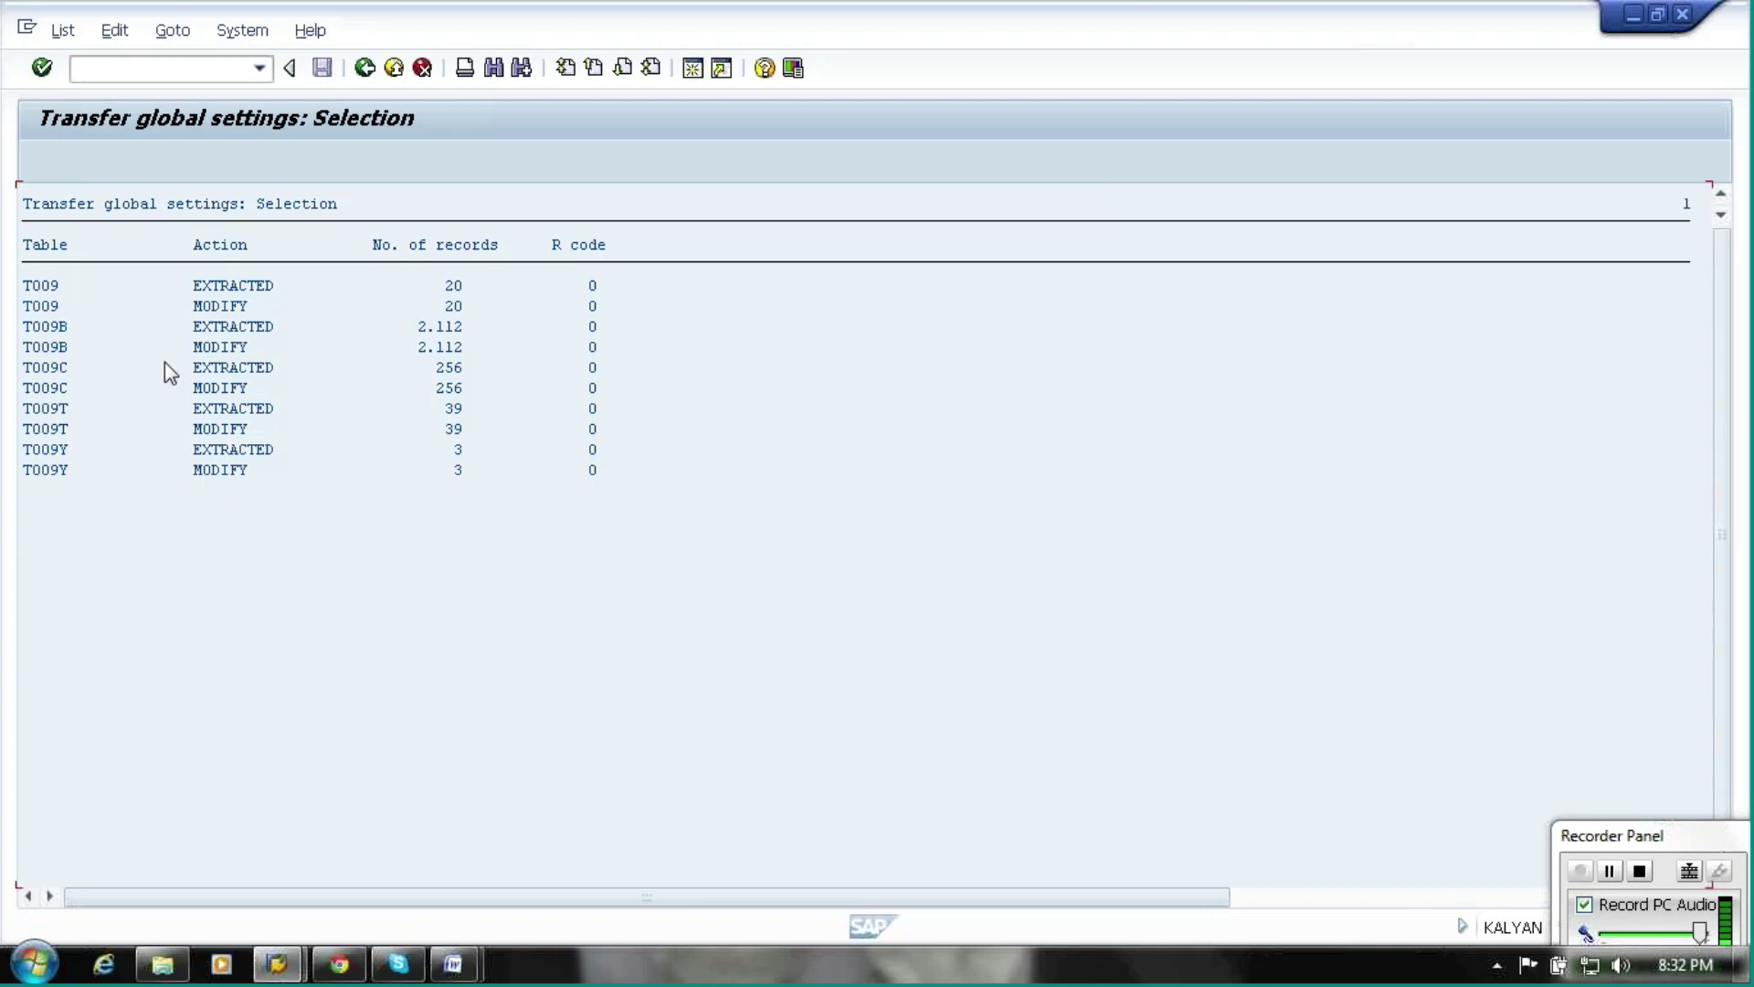
{"action": "left_click", "coordinate": [365, 69]}
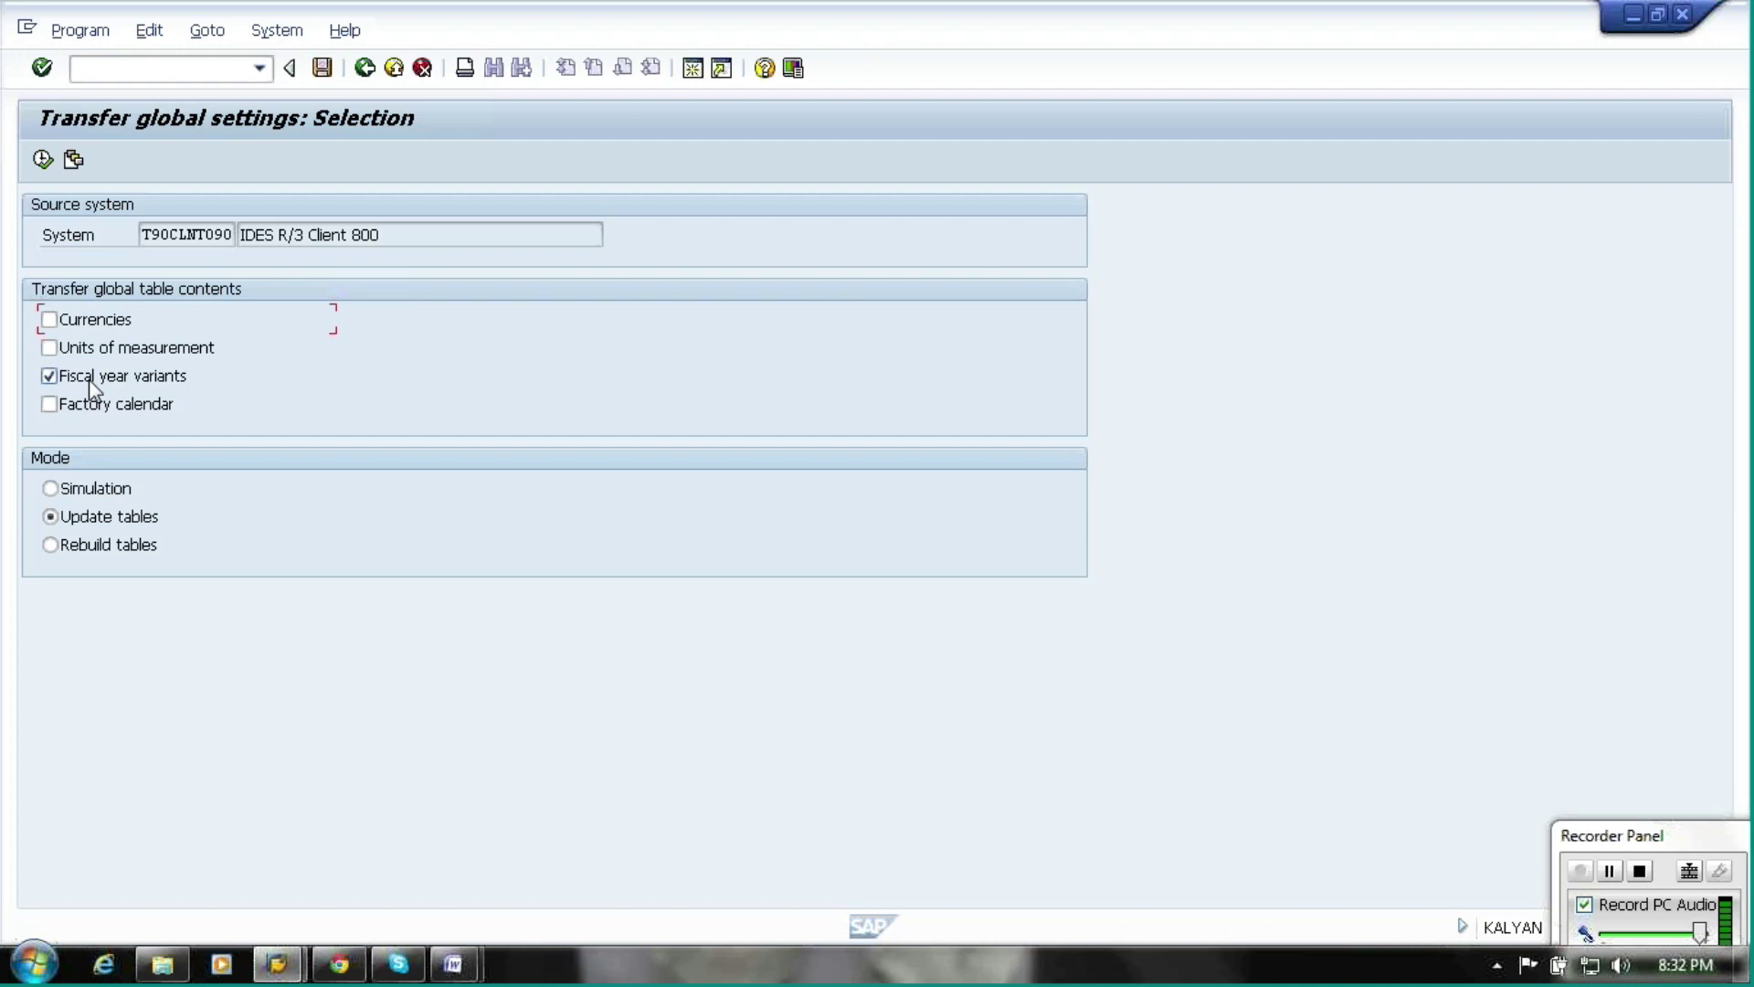
Deselect fiscal year variants, transfer the units of measurement in Update tables mode, and return to the Data Warehousing Workbench
{"action": "left_click", "coordinate": [52, 377]}
{"action": "left_click", "coordinate": [42, 160]}
{"action": "left_click", "coordinate": [365, 68]}
{"action": "left_click", "coordinate": [50, 349]}
{"action": "left_click", "coordinate": [42, 160]}
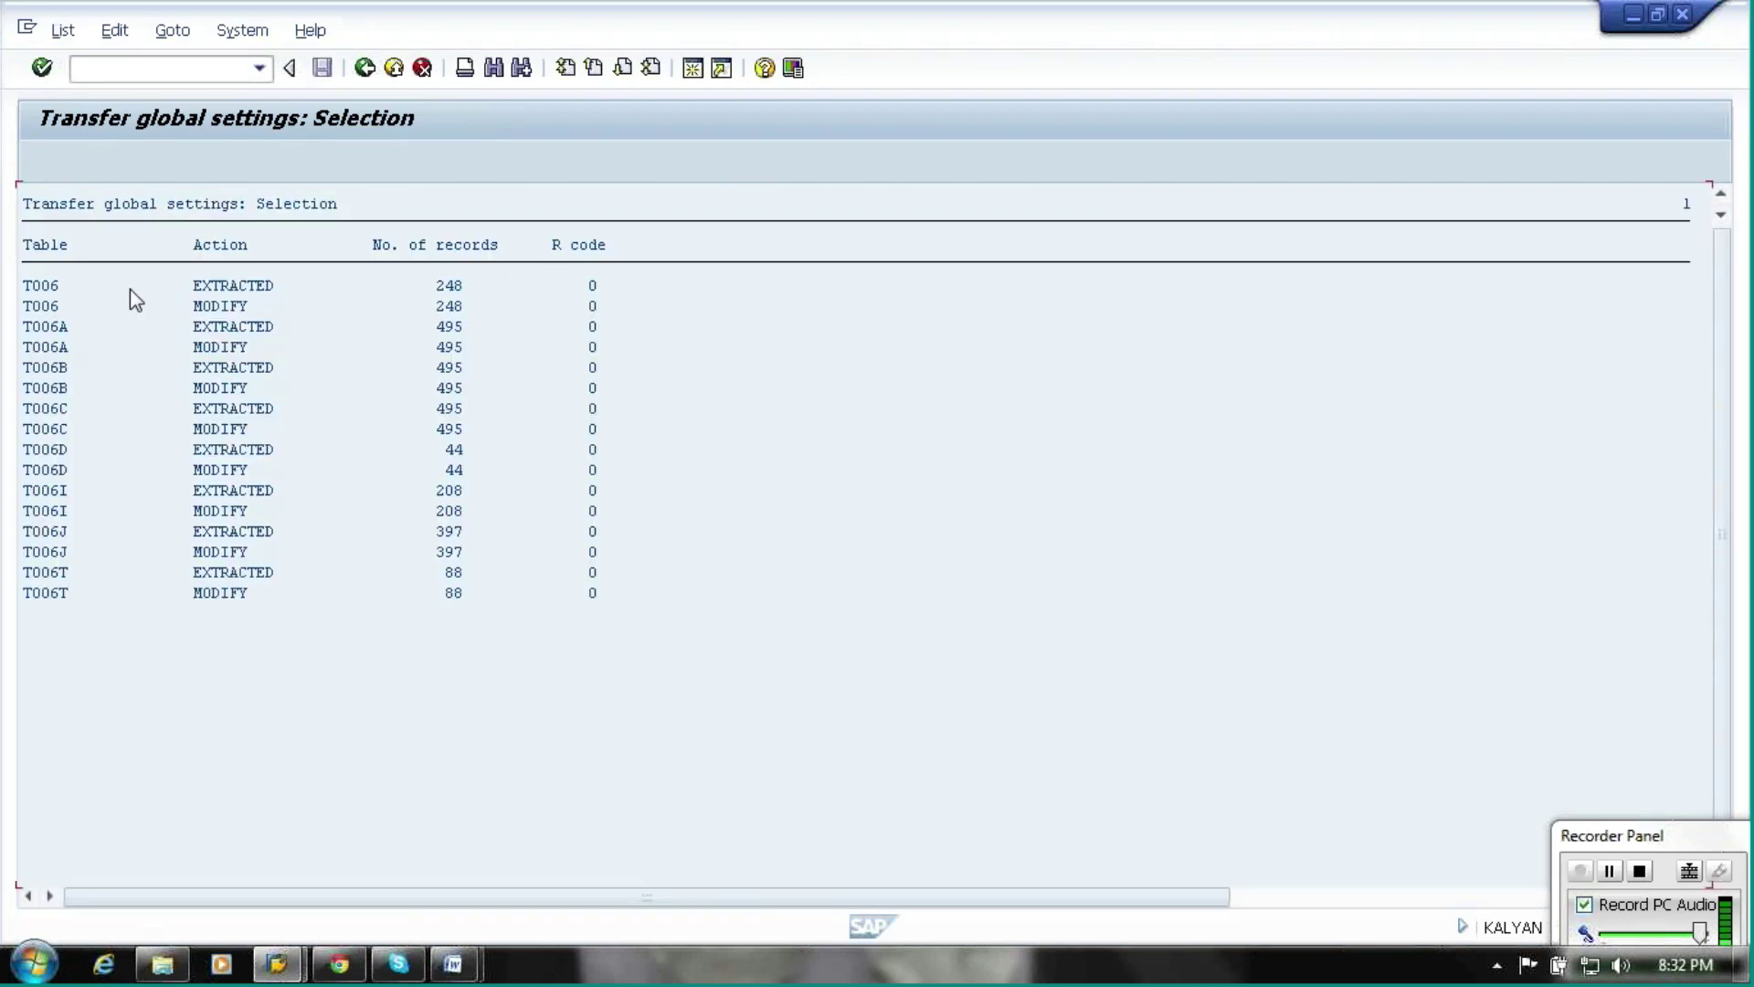
{"action": "left_click", "coordinate": [364, 70]}
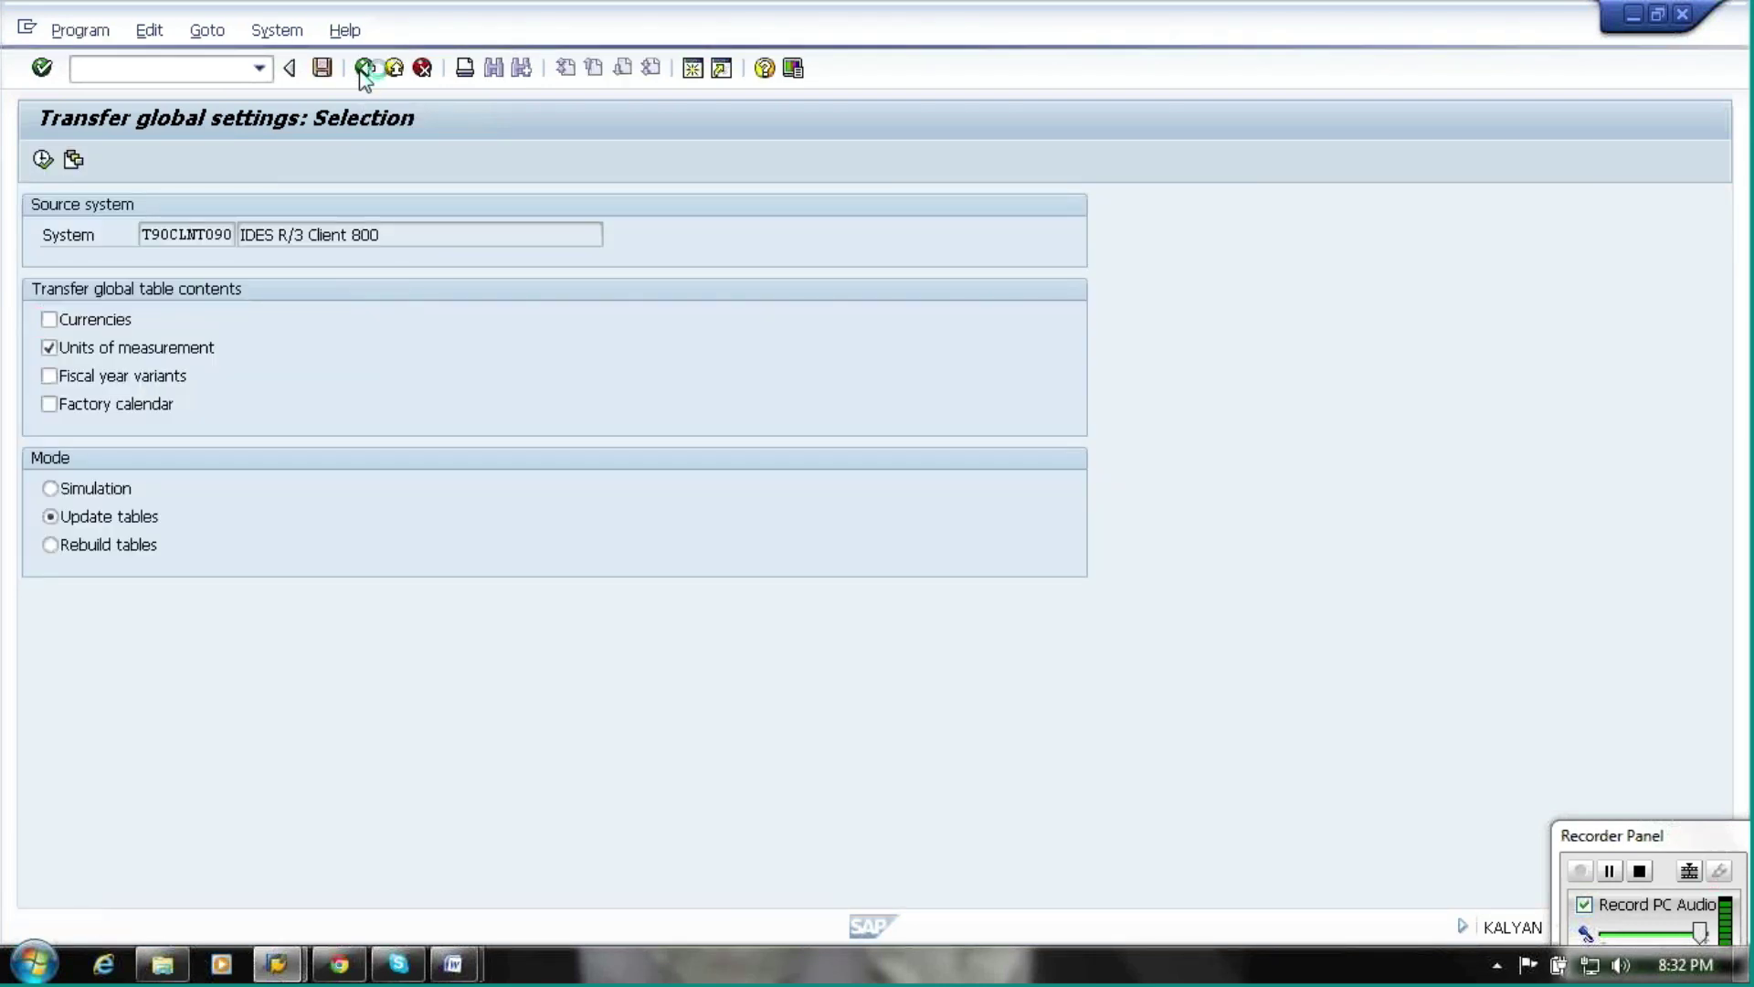
{"action": "left_click", "coordinate": [365, 69]}
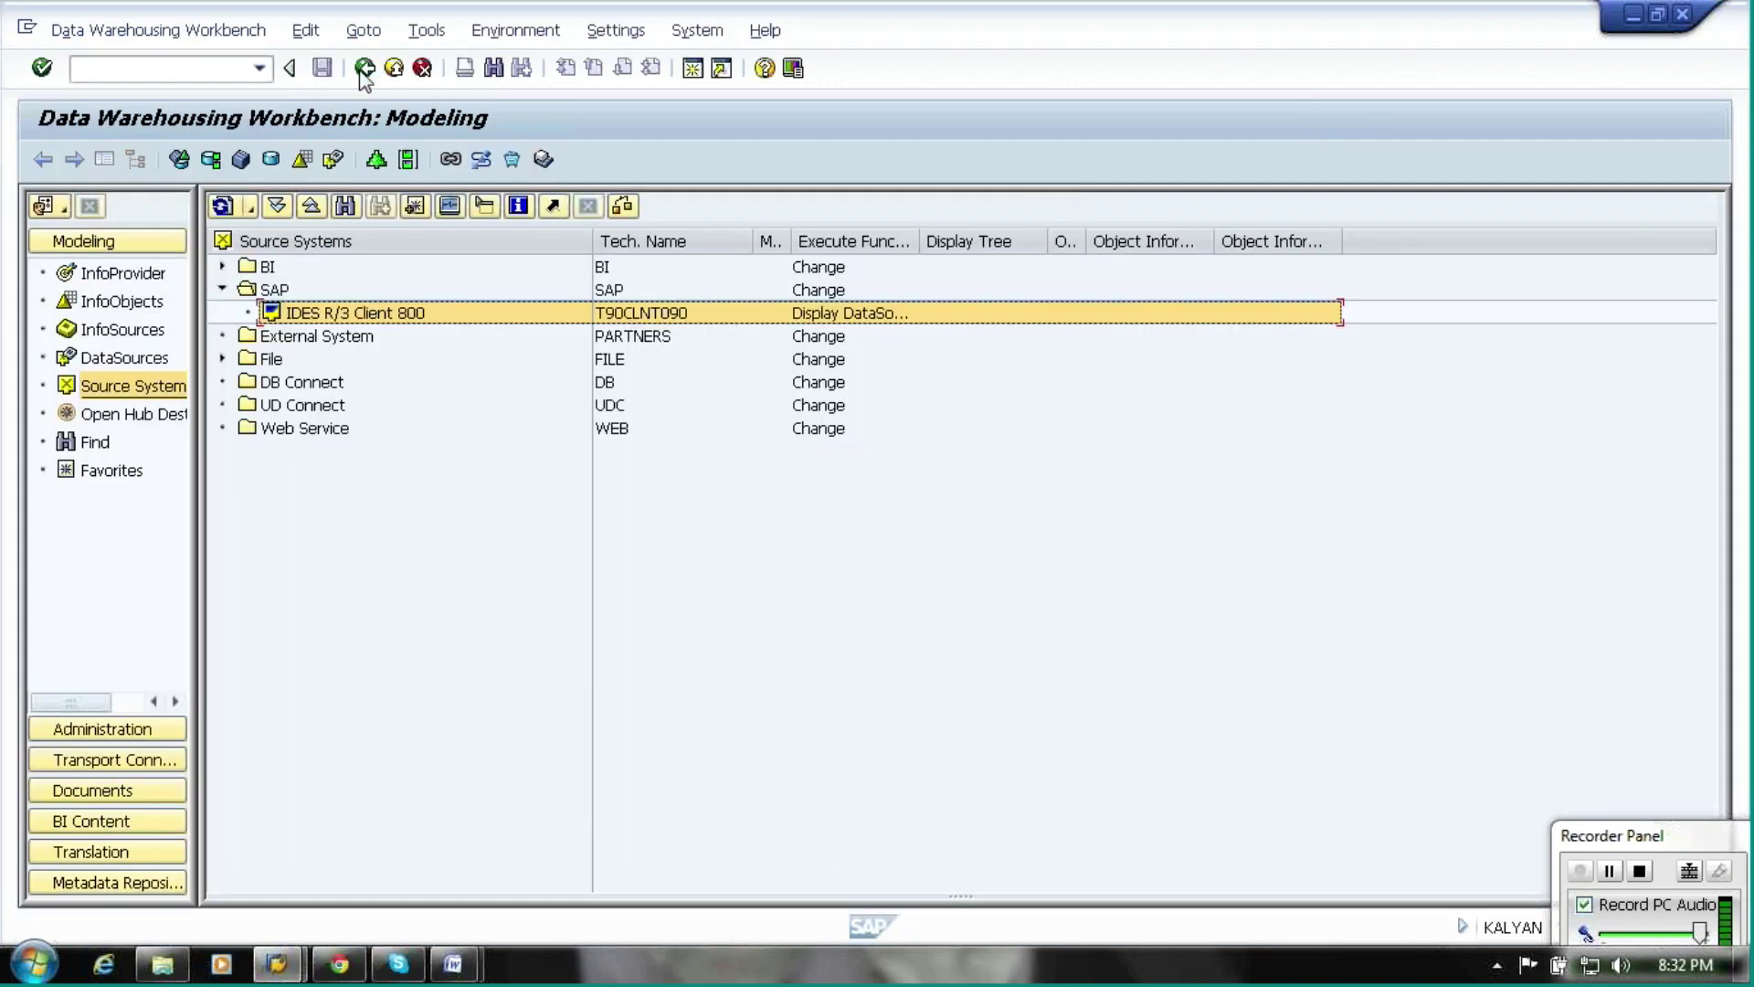
Display the SAP Reference IMG using transaction code /NSPRO
{"action": "left_click", "coordinate": [193, 66]}
{"action": "type", "text": "/NSPRO"}
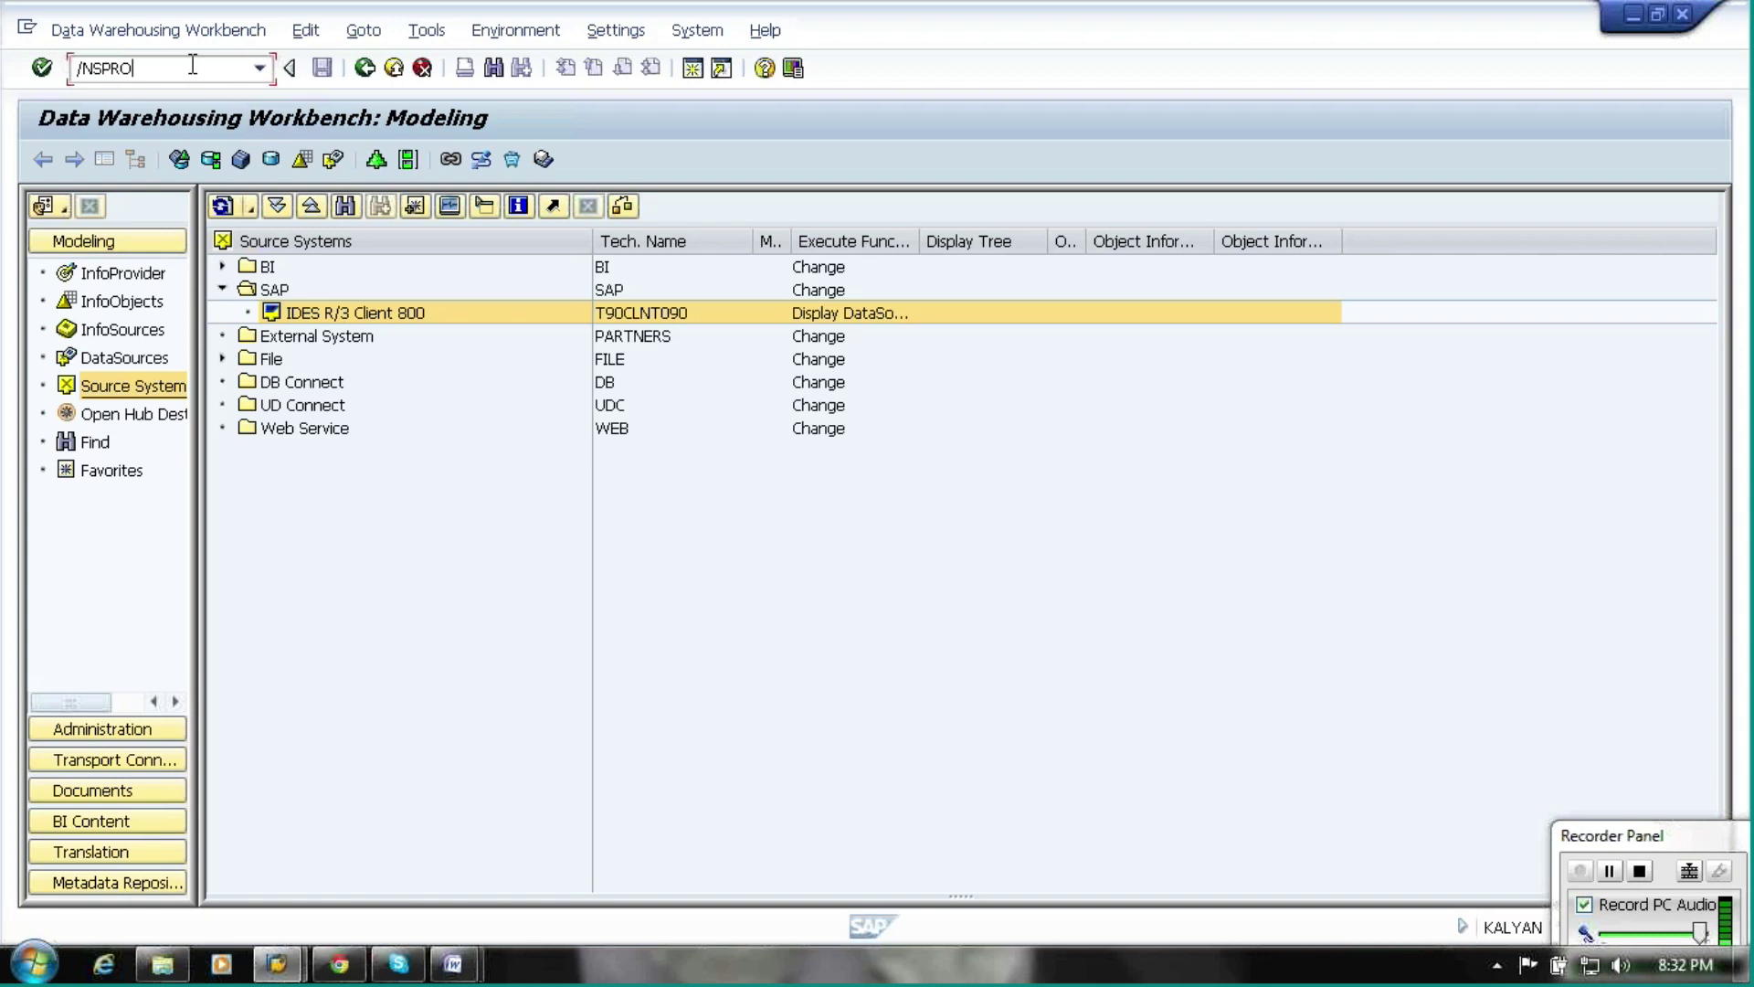
{"action": "key", "text": "Return"}
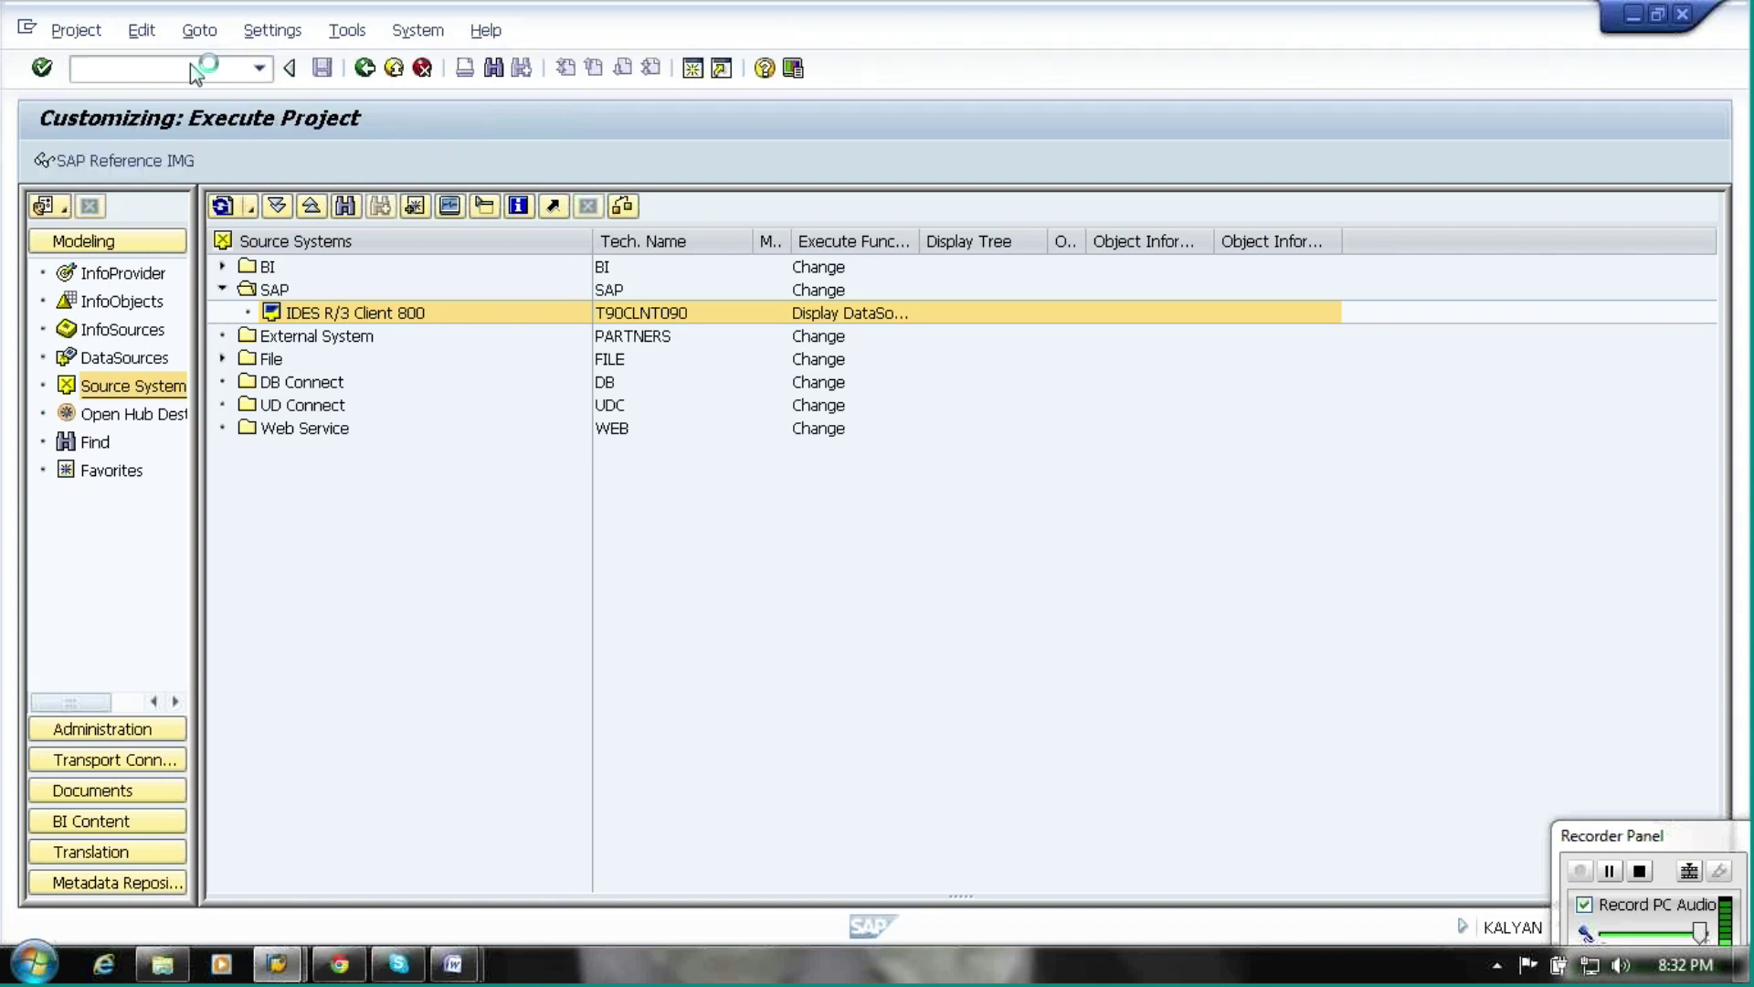
{"action": "left_click", "coordinate": [143, 160]}
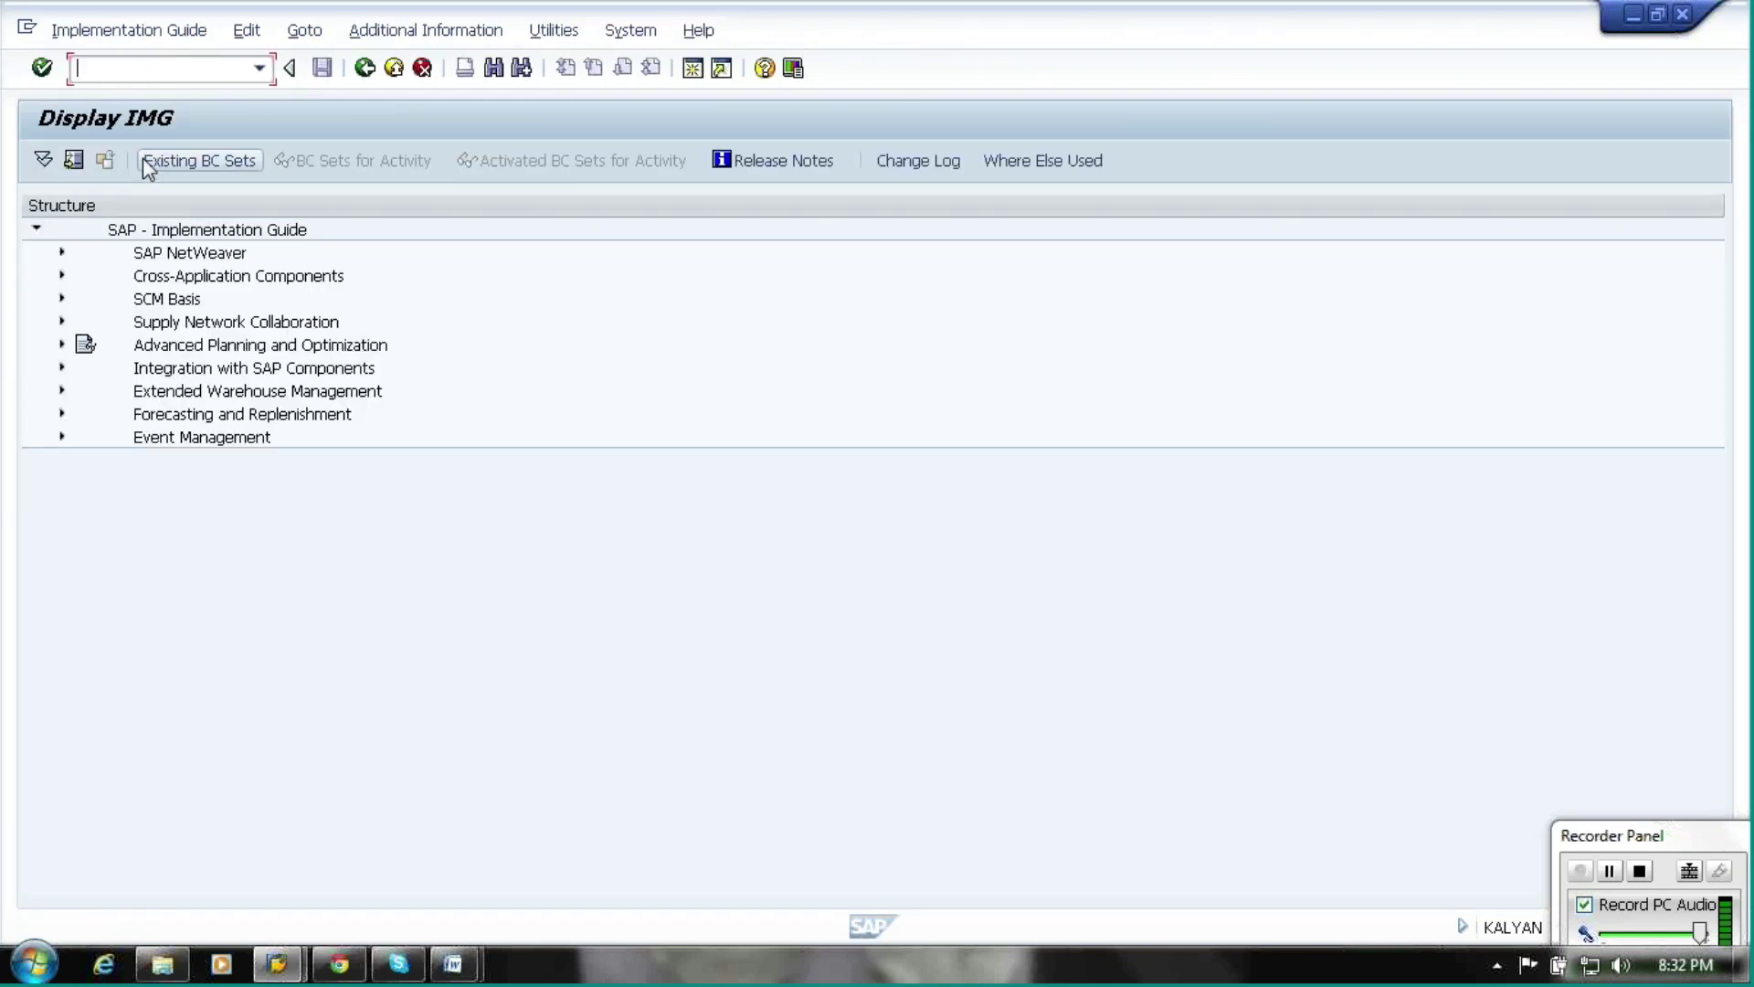
Open Maintain Fiscal Year Variants in the IMG under Advanced Planning and Optimization, Supply Chain Planning, Demand Planning, Basic Settings
{"action": "left_click", "coordinate": [62, 345]}
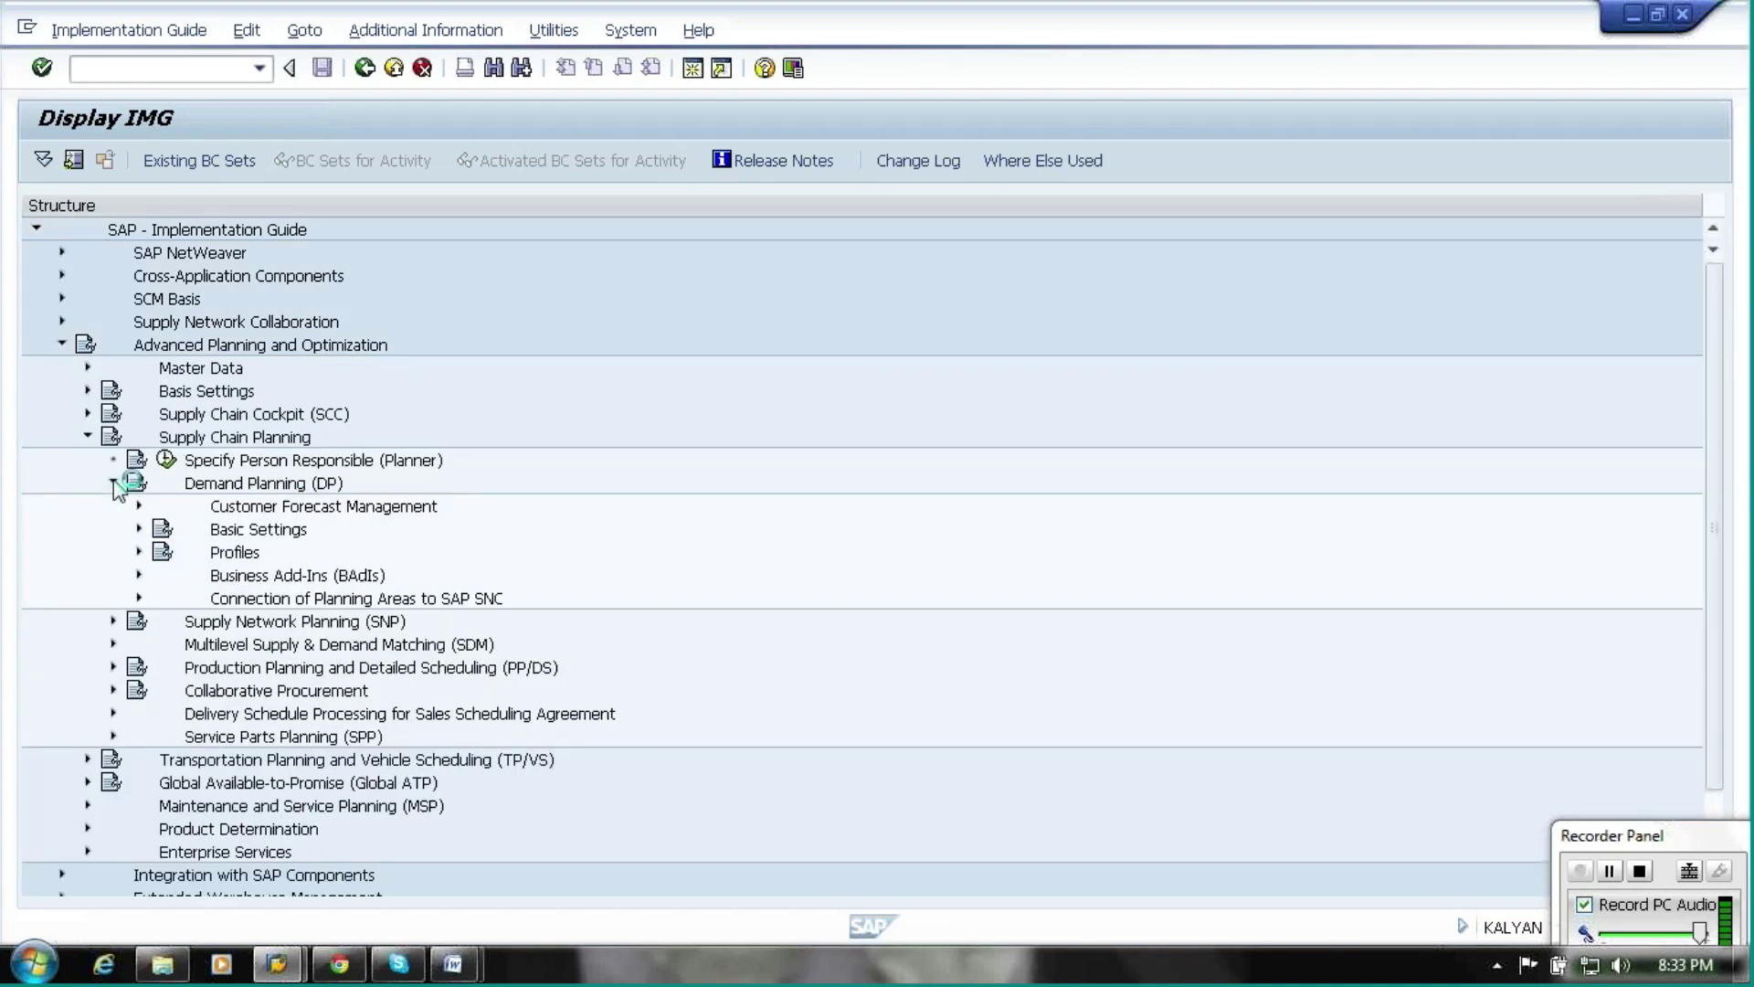
{"action": "left_click", "coordinate": [139, 529]}
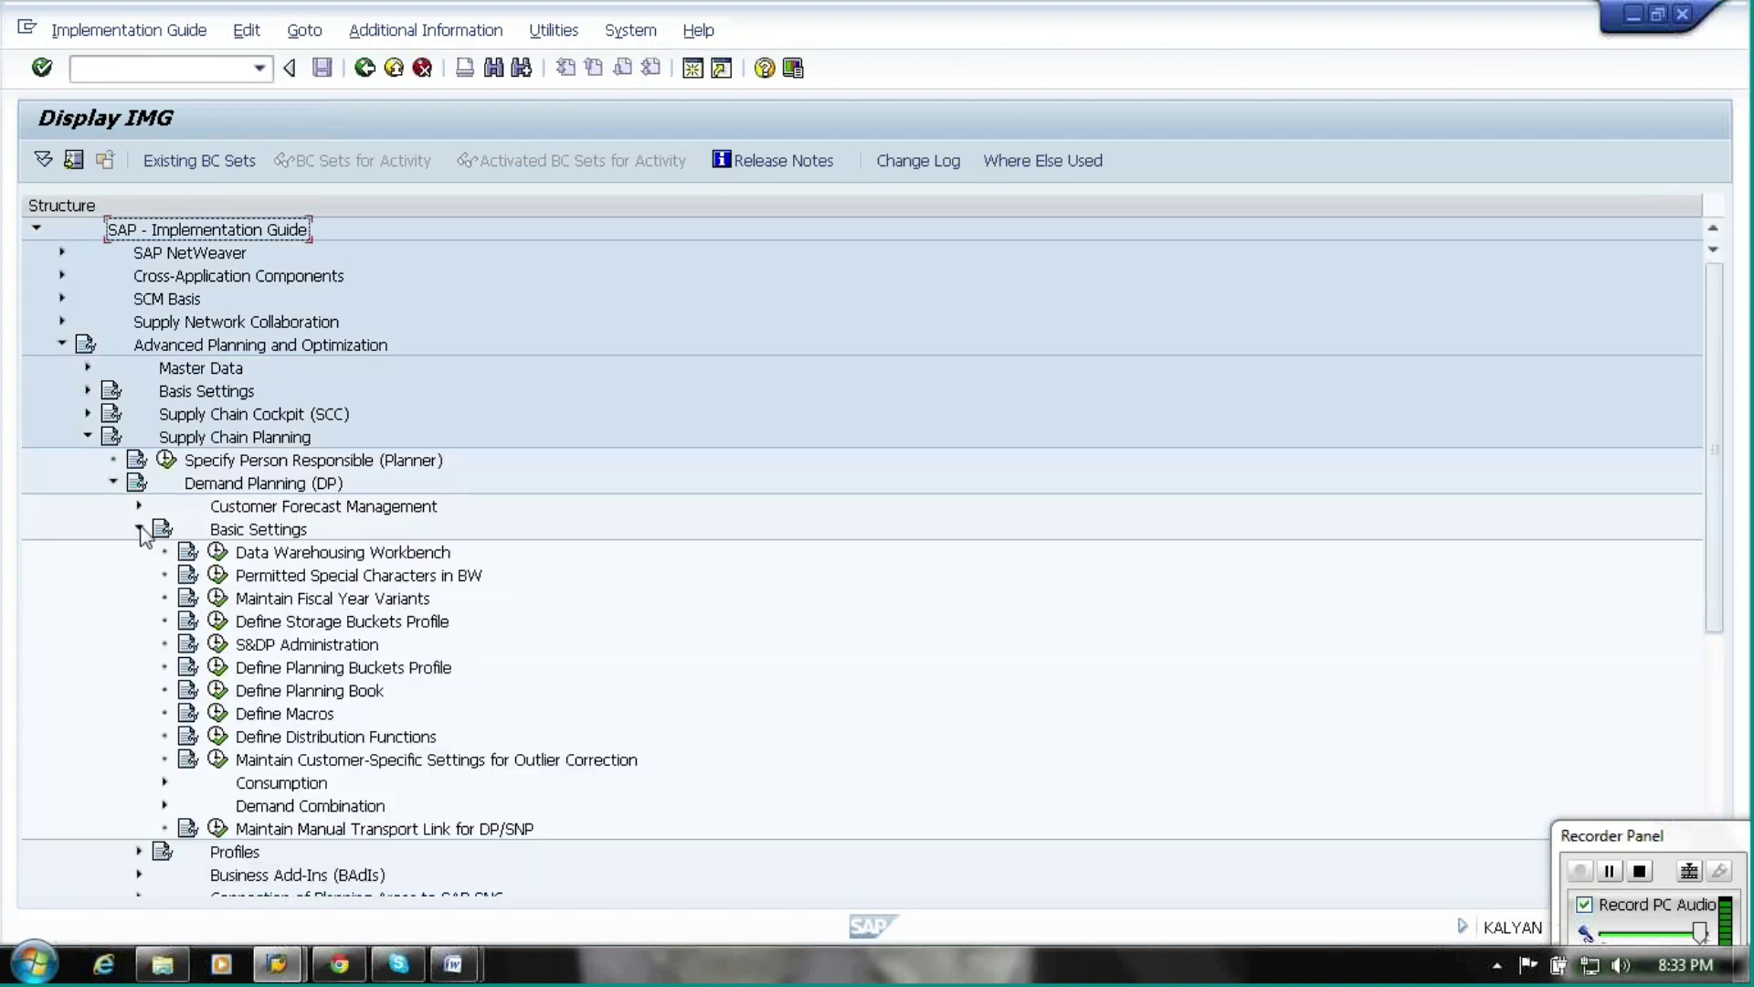
{"action": "left_click", "coordinate": [219, 599]}
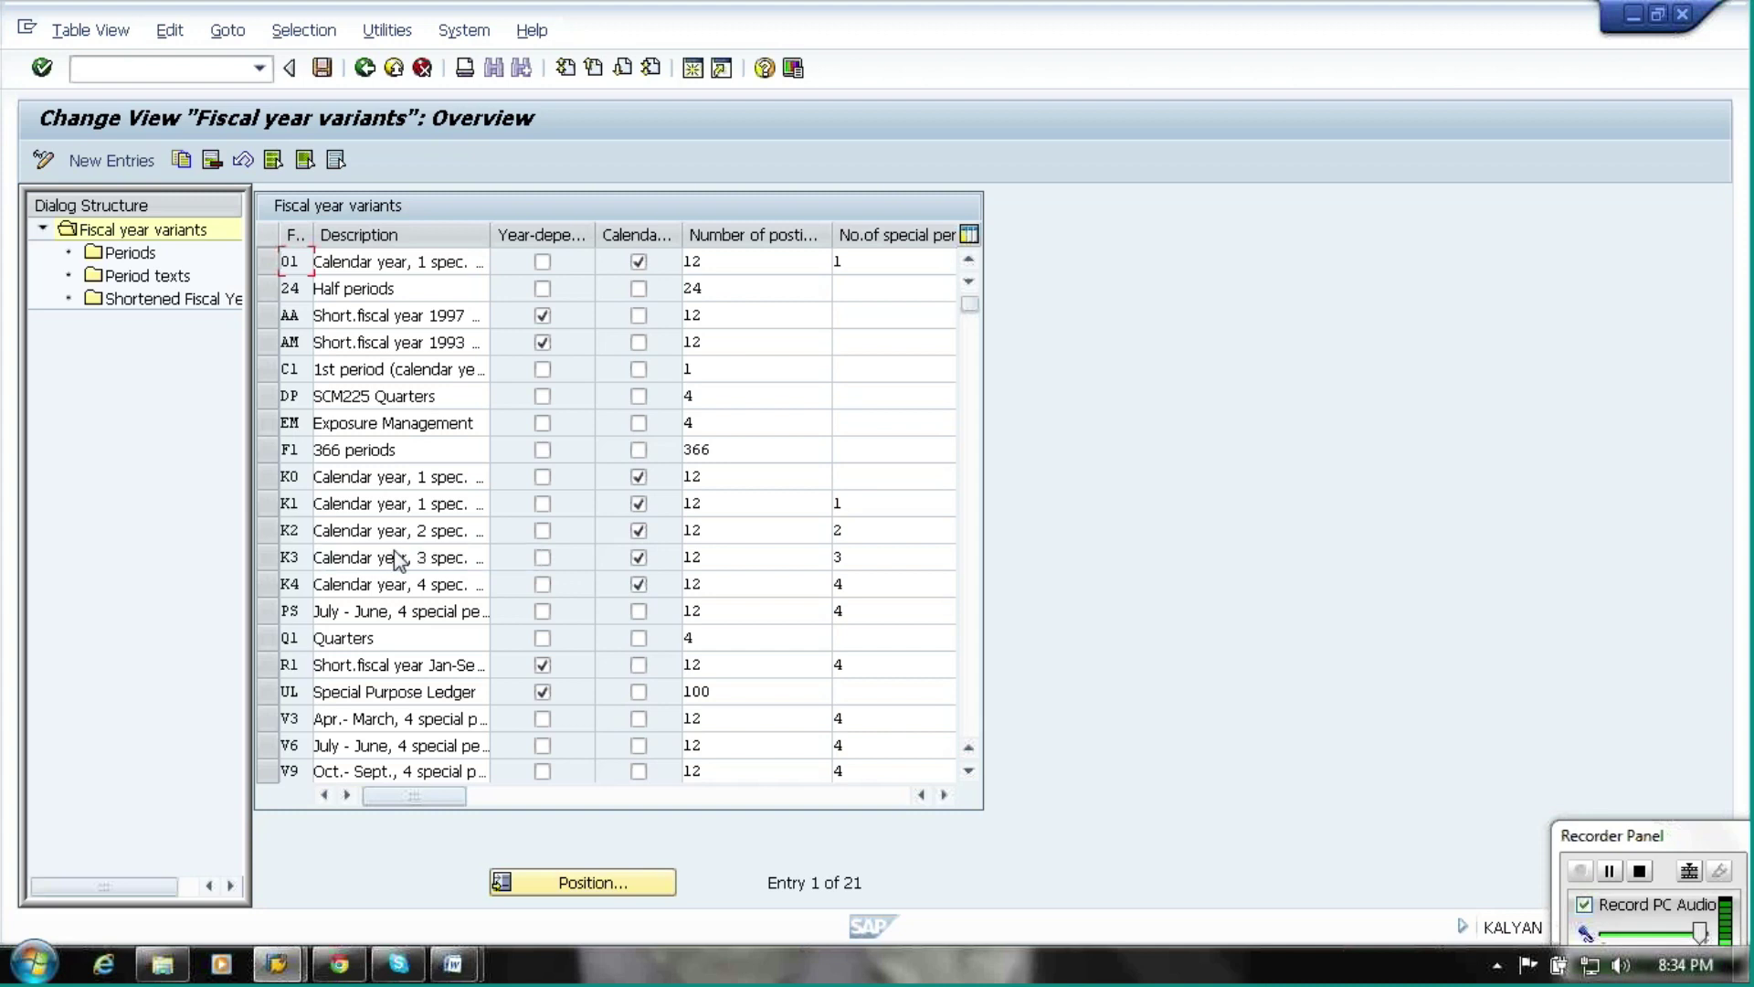
Check how the weeks fall in December 2011 and January 2012 in the Windows calendar
{"action": "left_click", "coordinate": [1686, 978]}
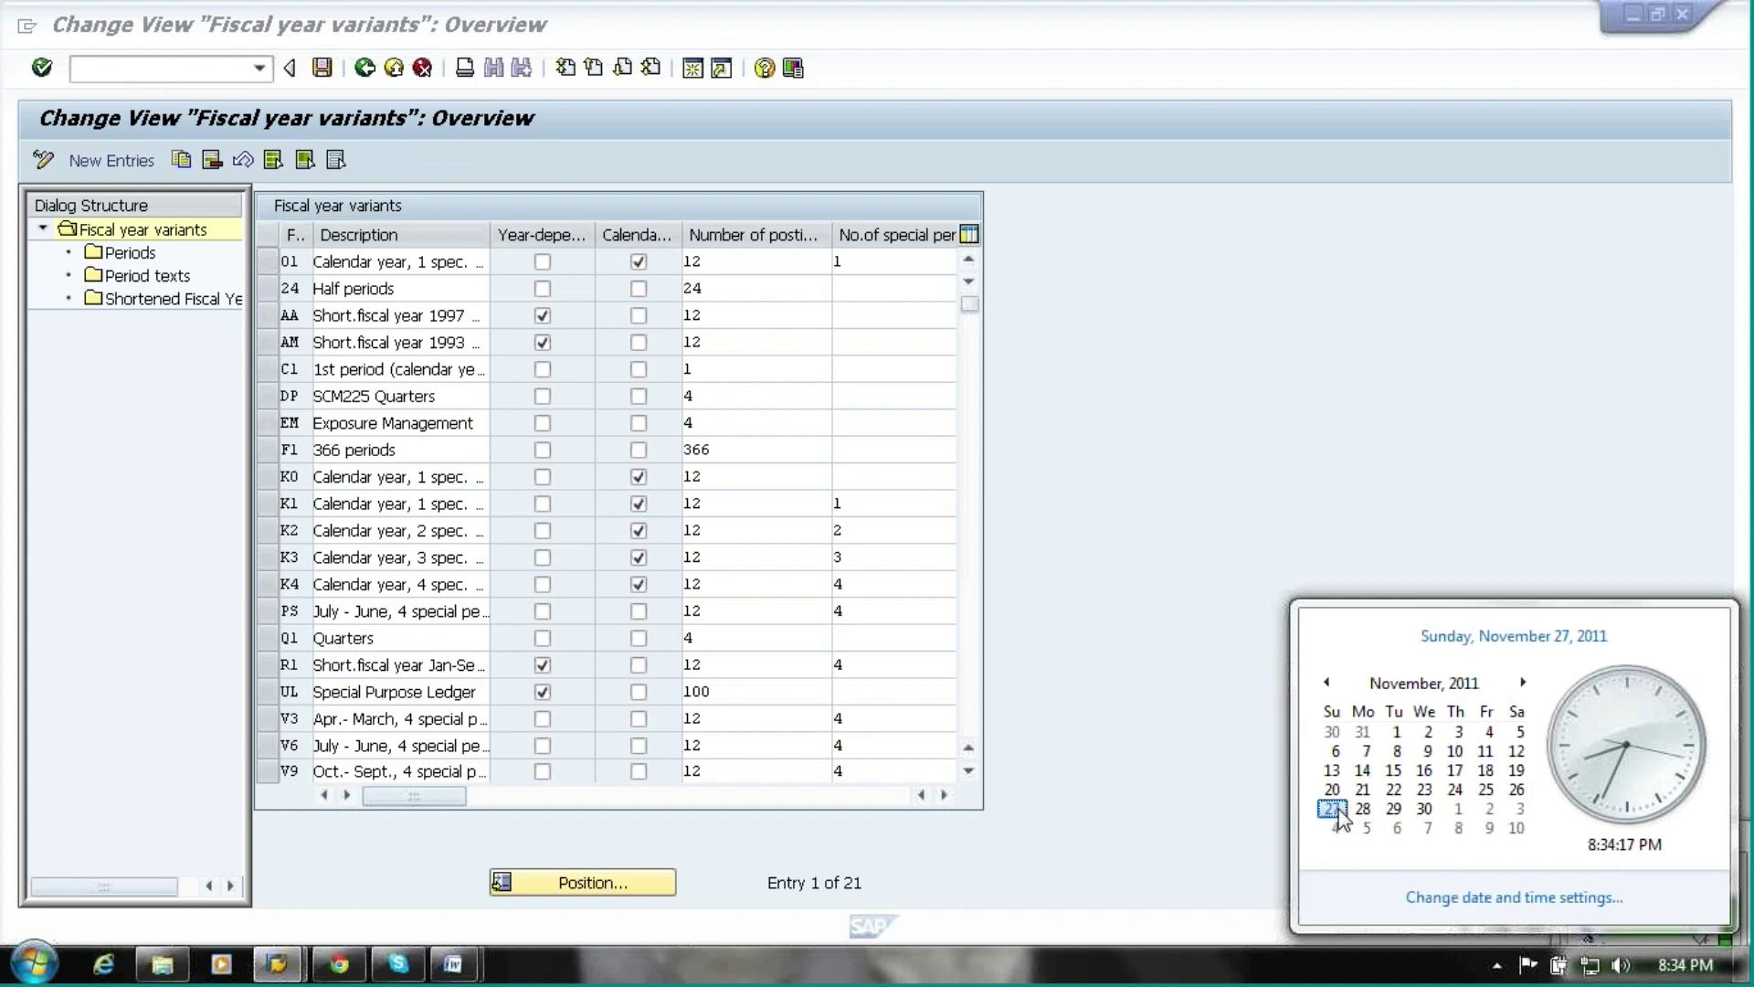
{"action": "left_click", "coordinate": [1523, 682]}
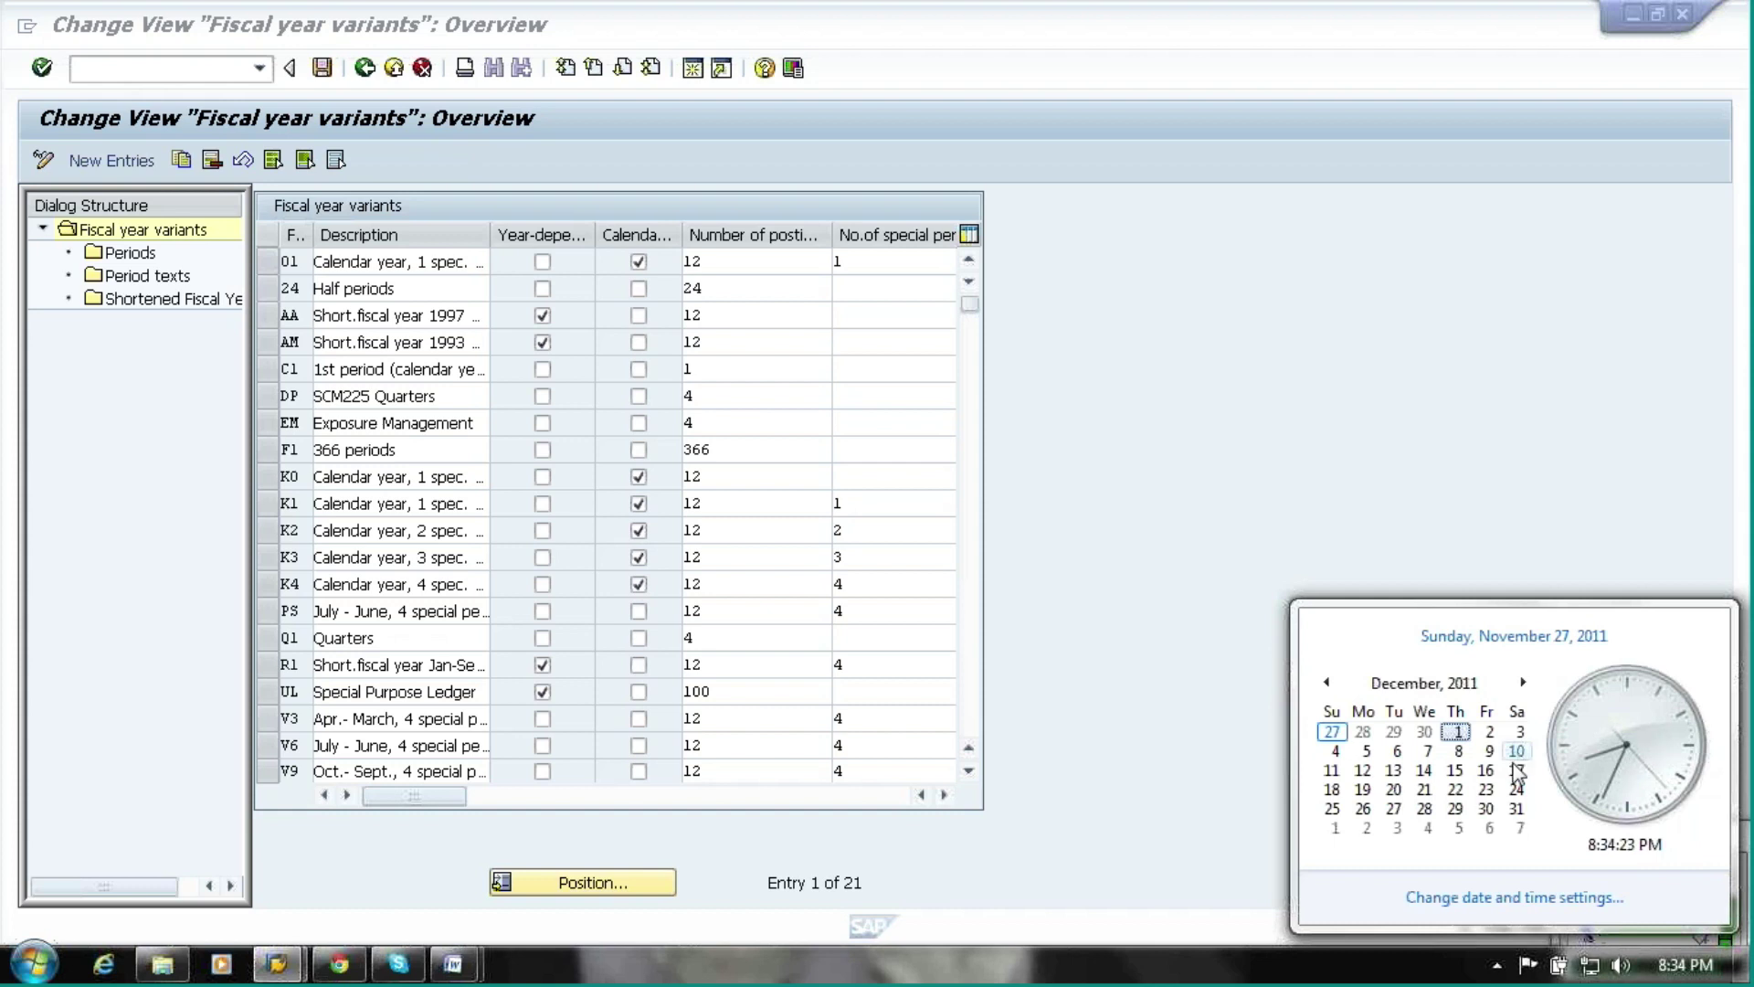
{"action": "left_click", "coordinate": [1523, 683]}
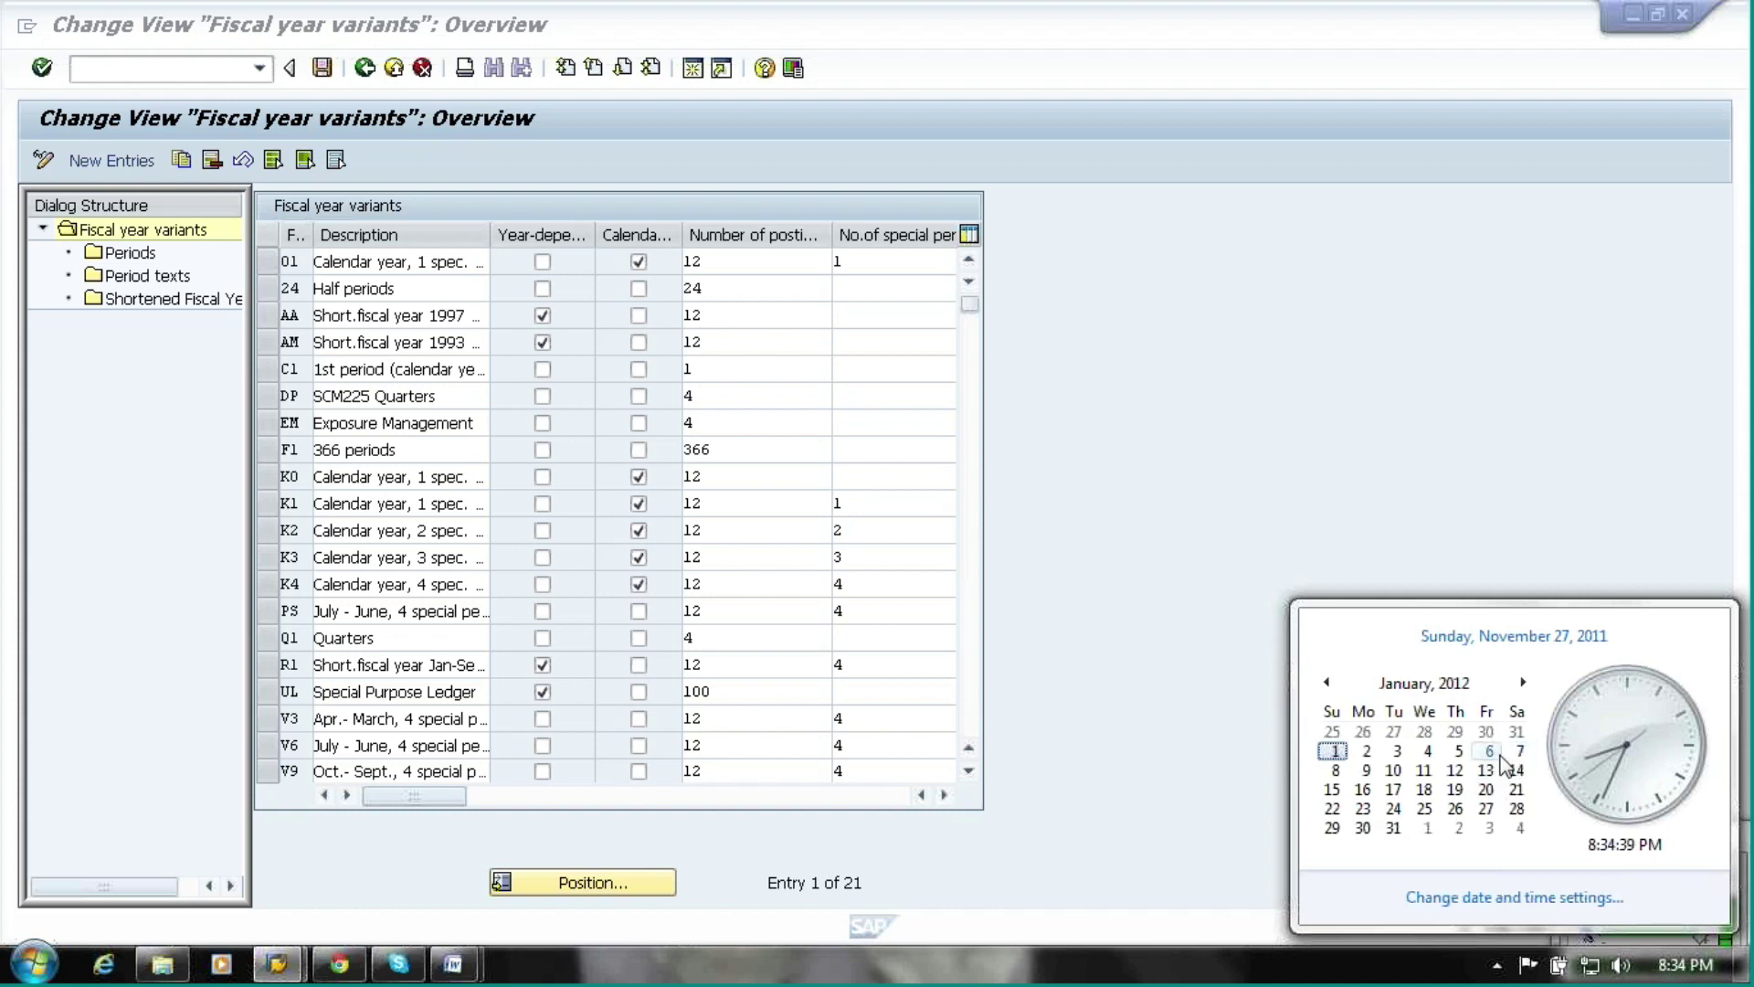
{"action": "left_click", "coordinate": [1390, 536]}
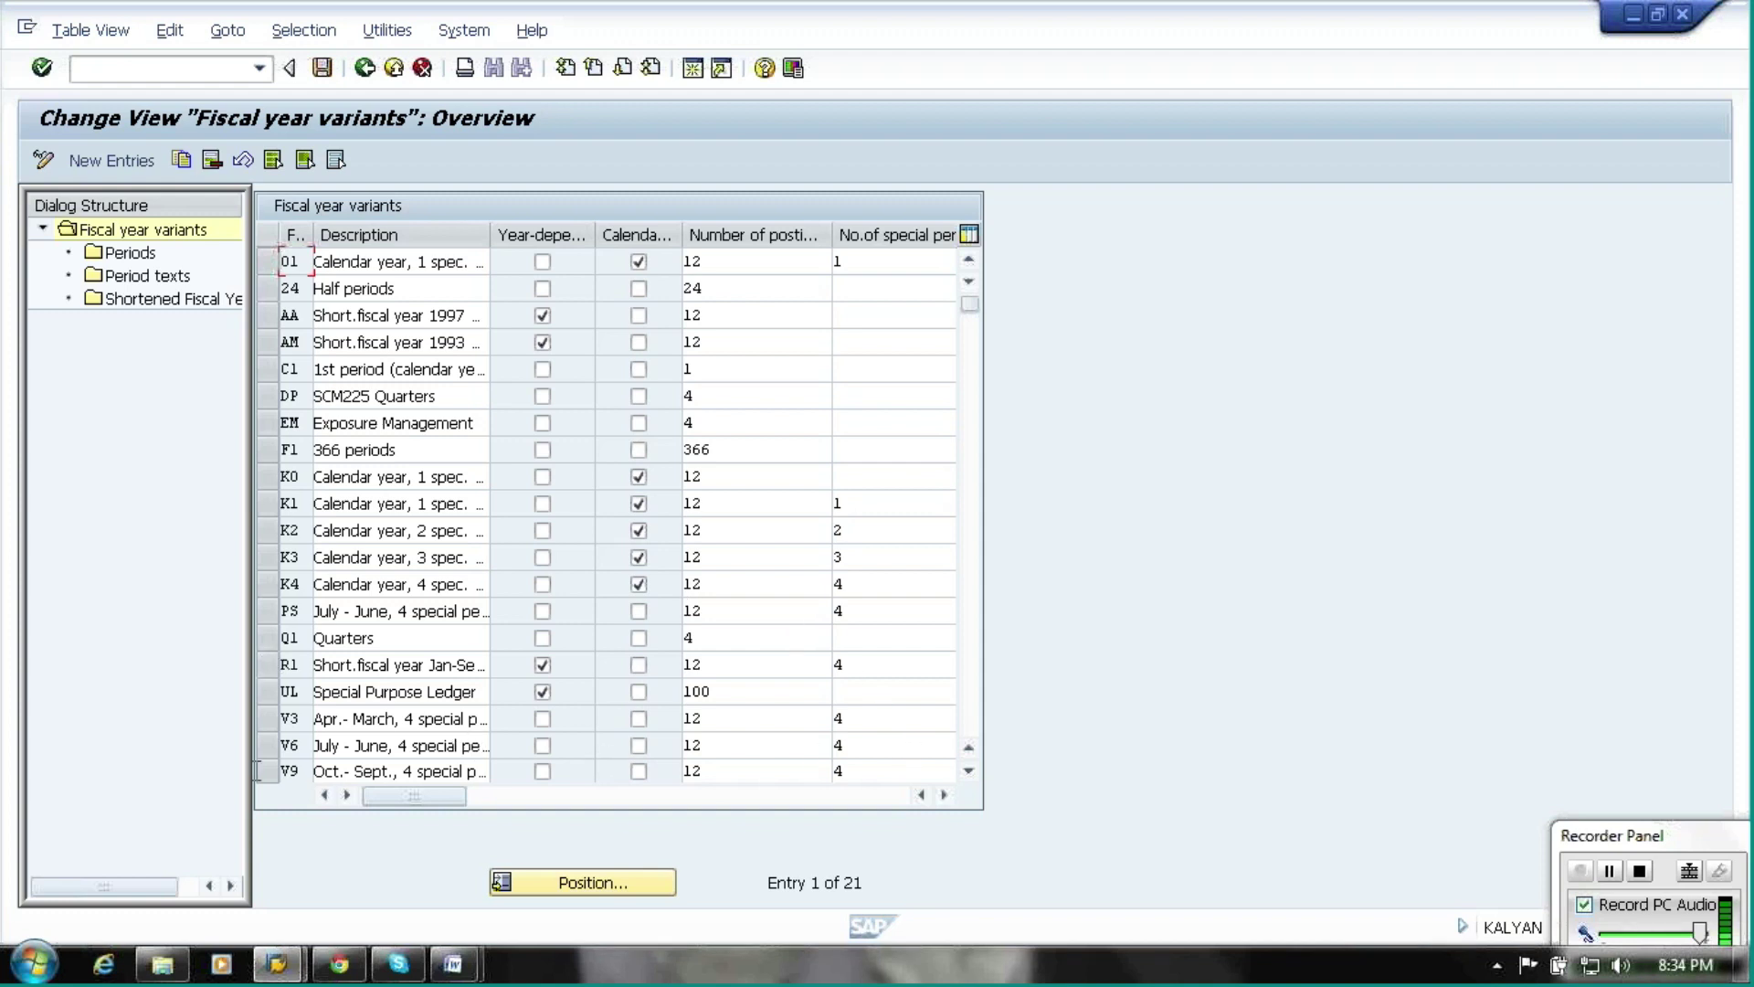
Try to open the periods of fiscal year variant K0
{"action": "left_click", "coordinate": [265, 476]}
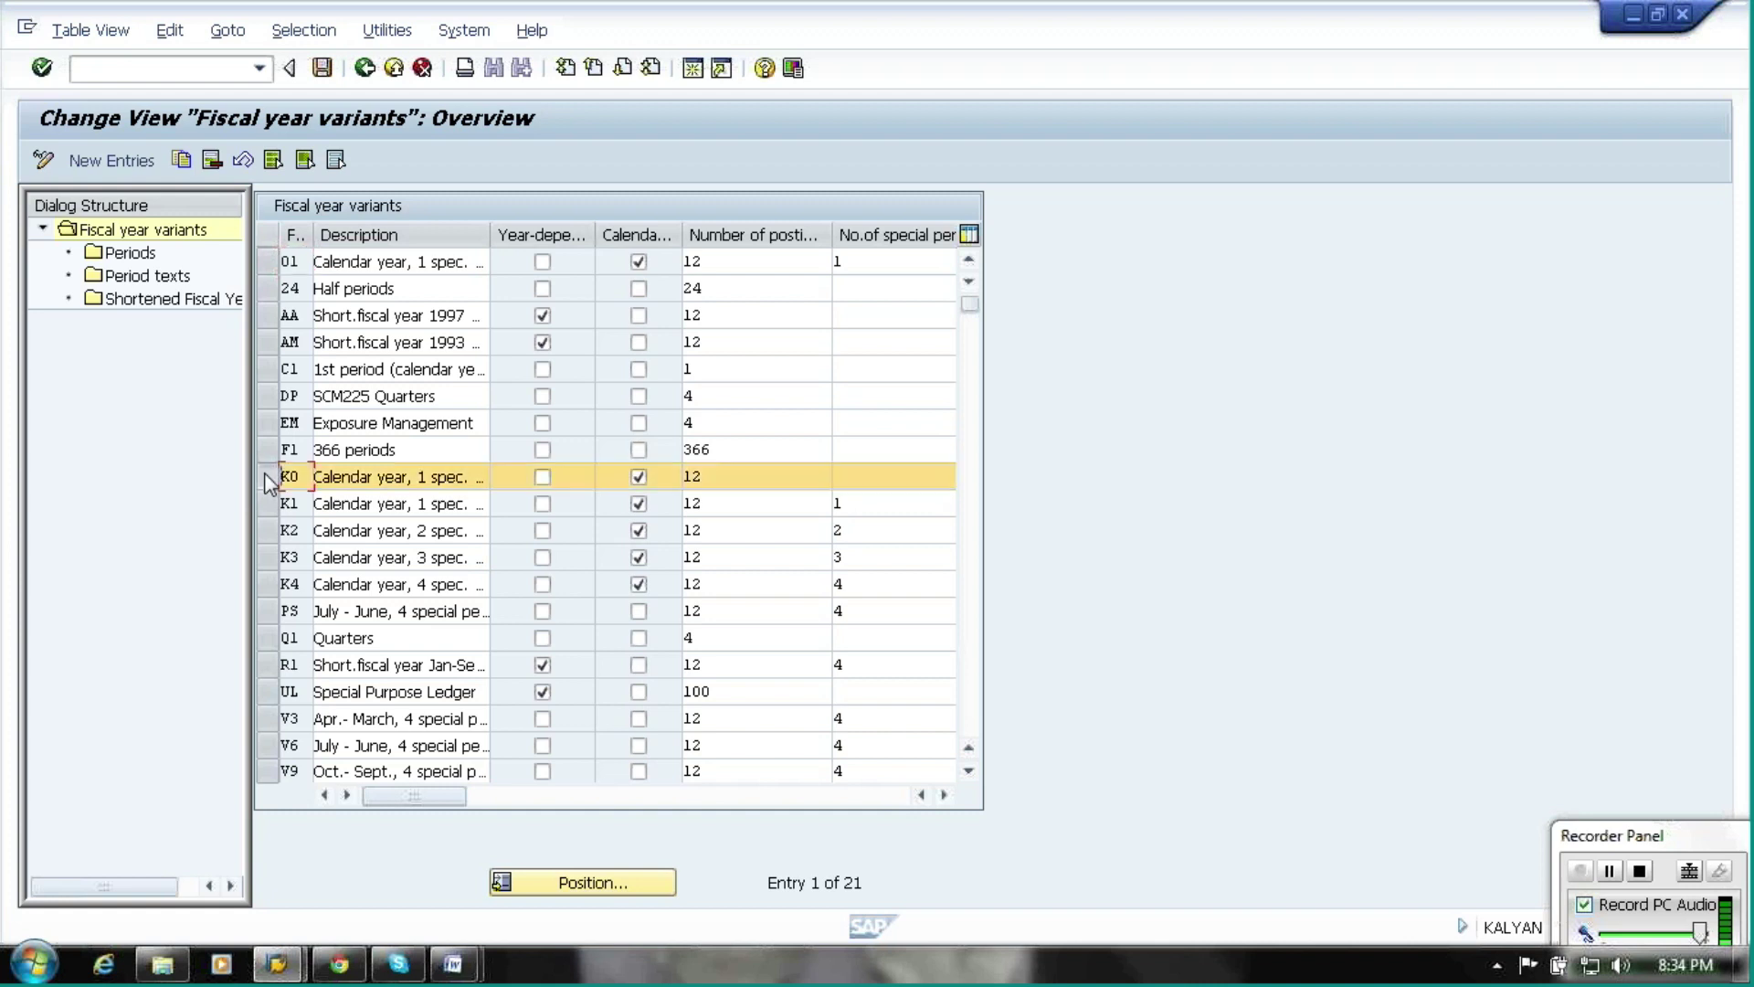
{"action": "left_click", "coordinate": [139, 256]}
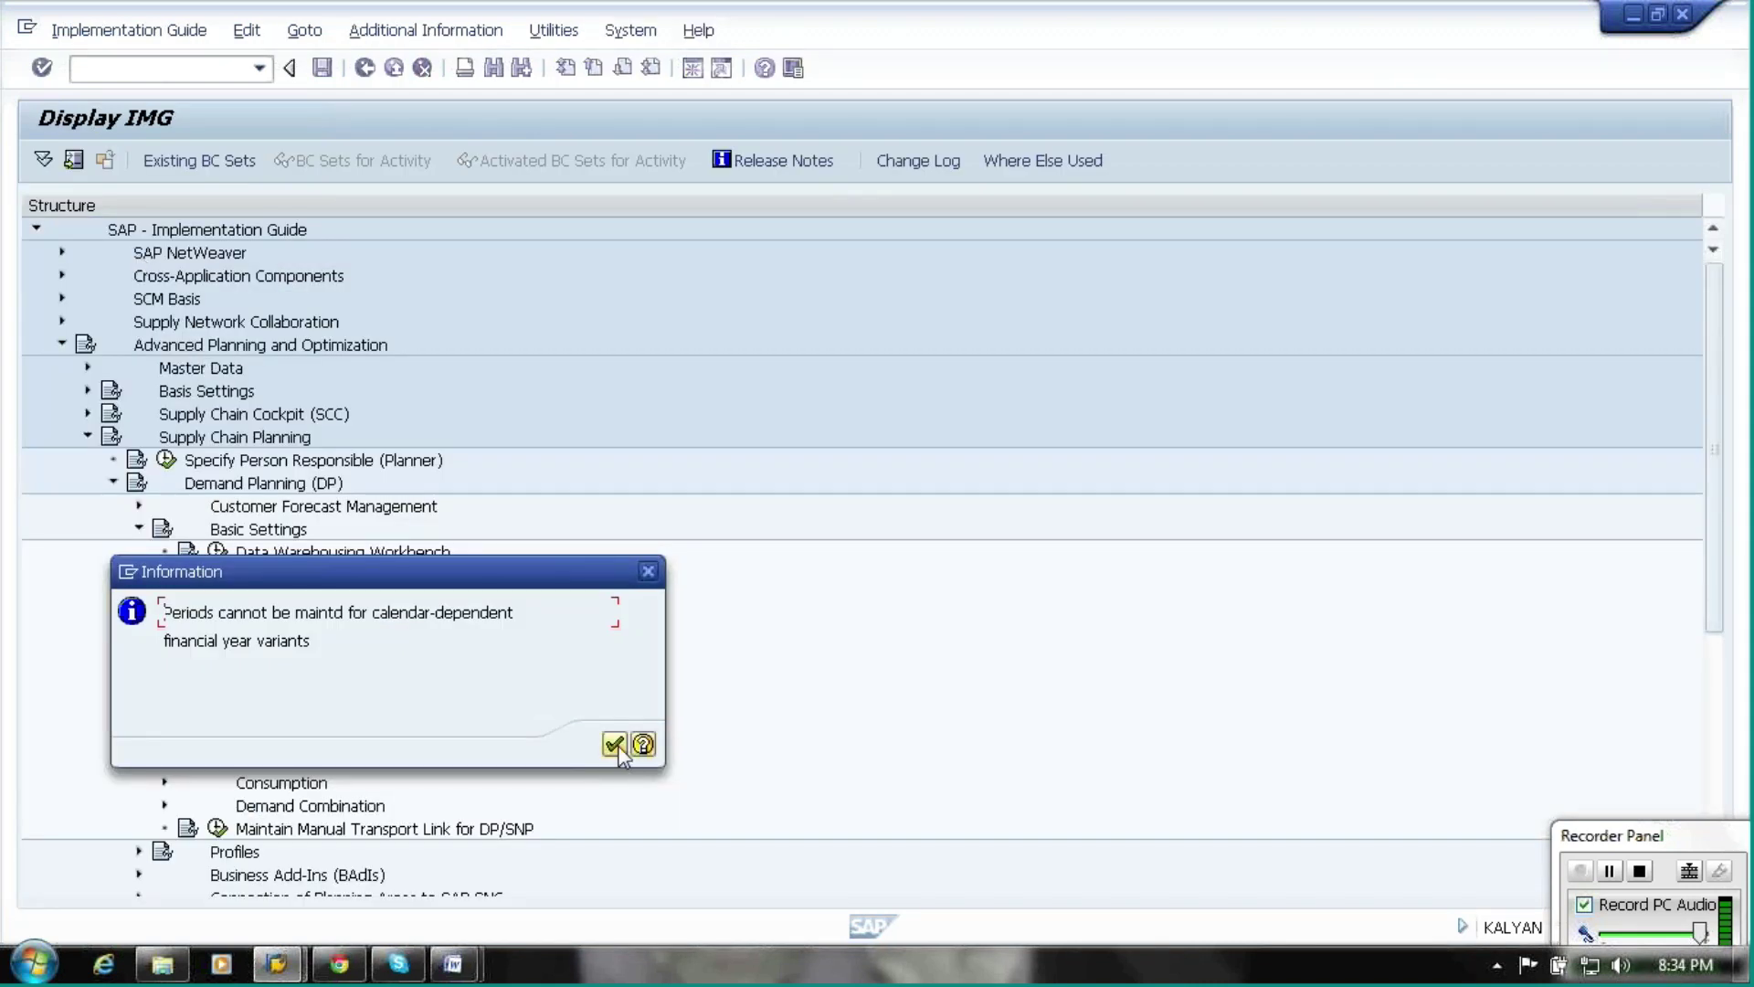
{"action": "left_click", "coordinate": [615, 744]}
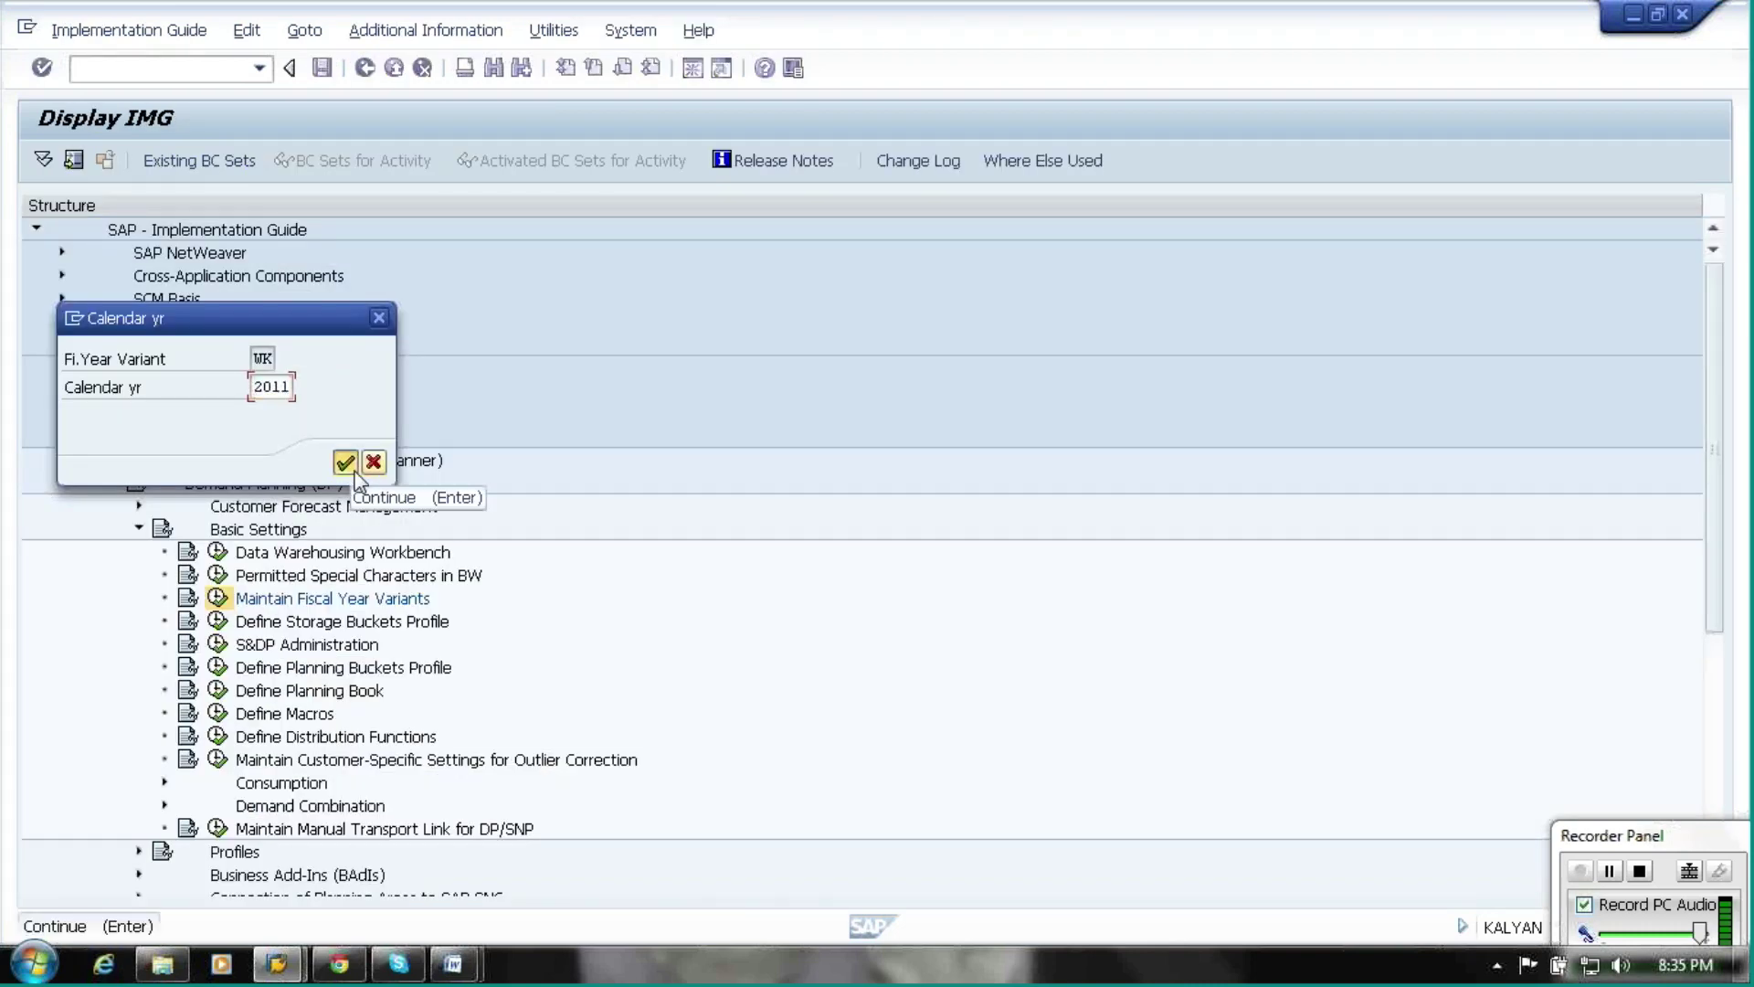
Inspect the periods of fiscal year variant WK for calendar year 2011, and return to the implementation guide
{"action": "left_click", "coordinate": [346, 462]}
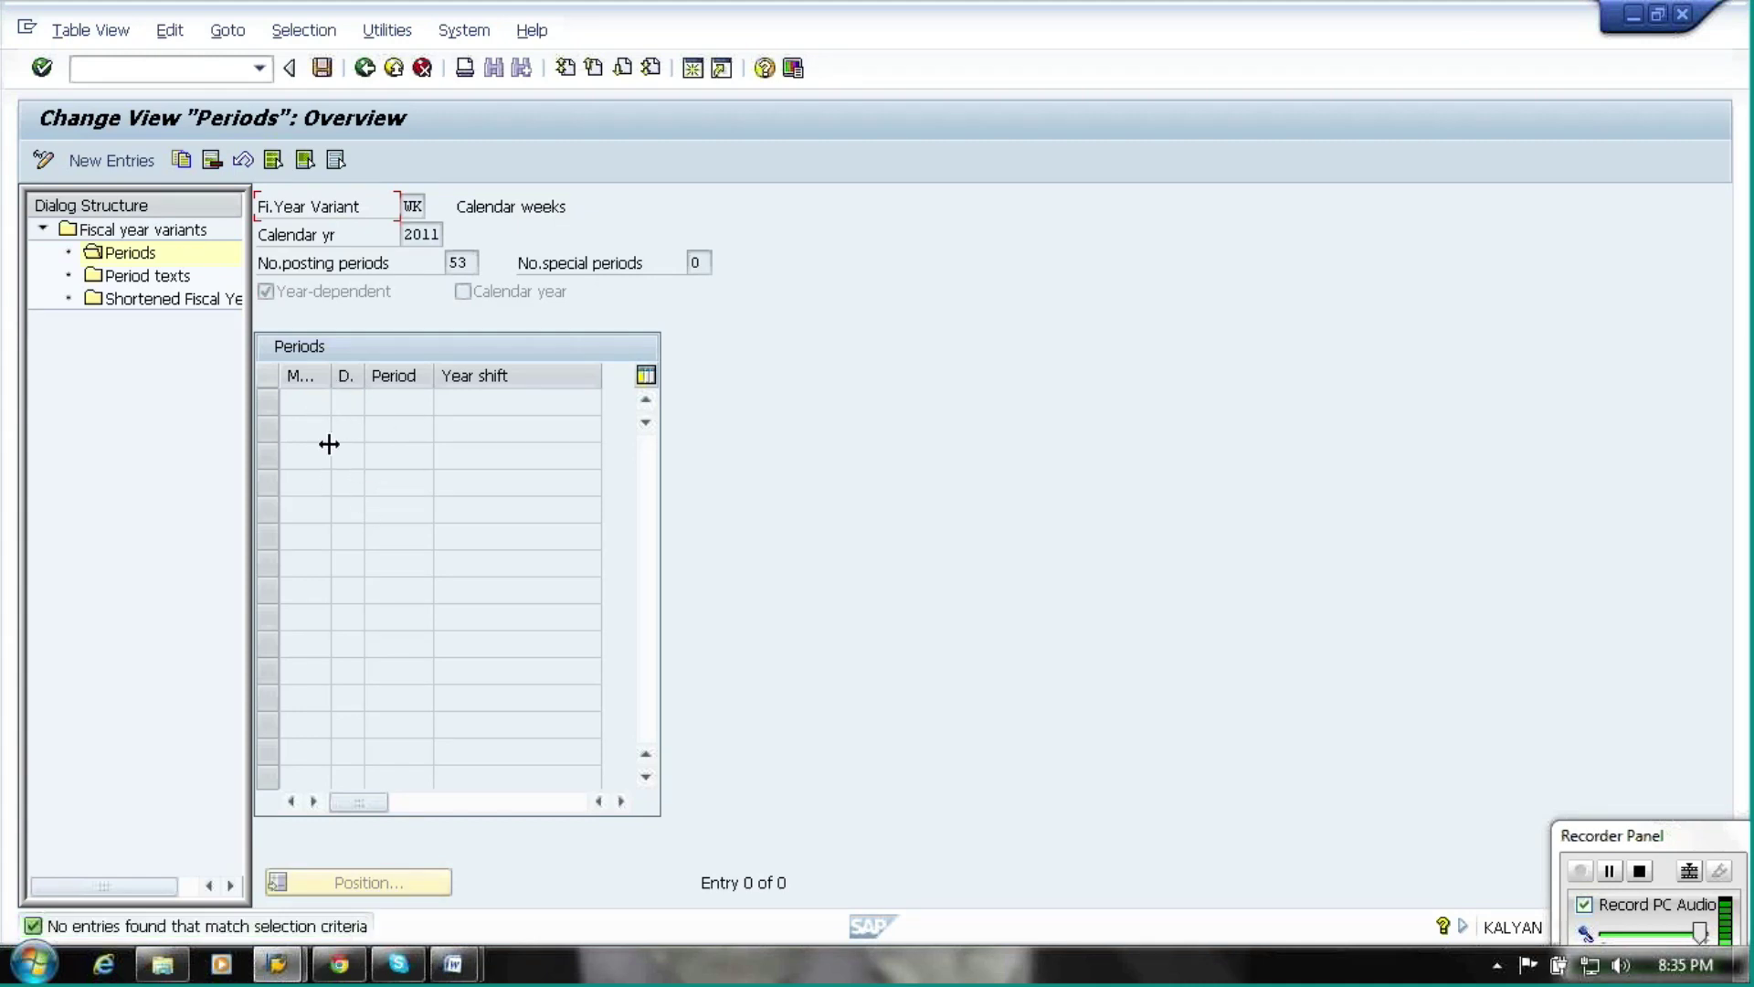
{"action": "left_click", "coordinate": [362, 72]}
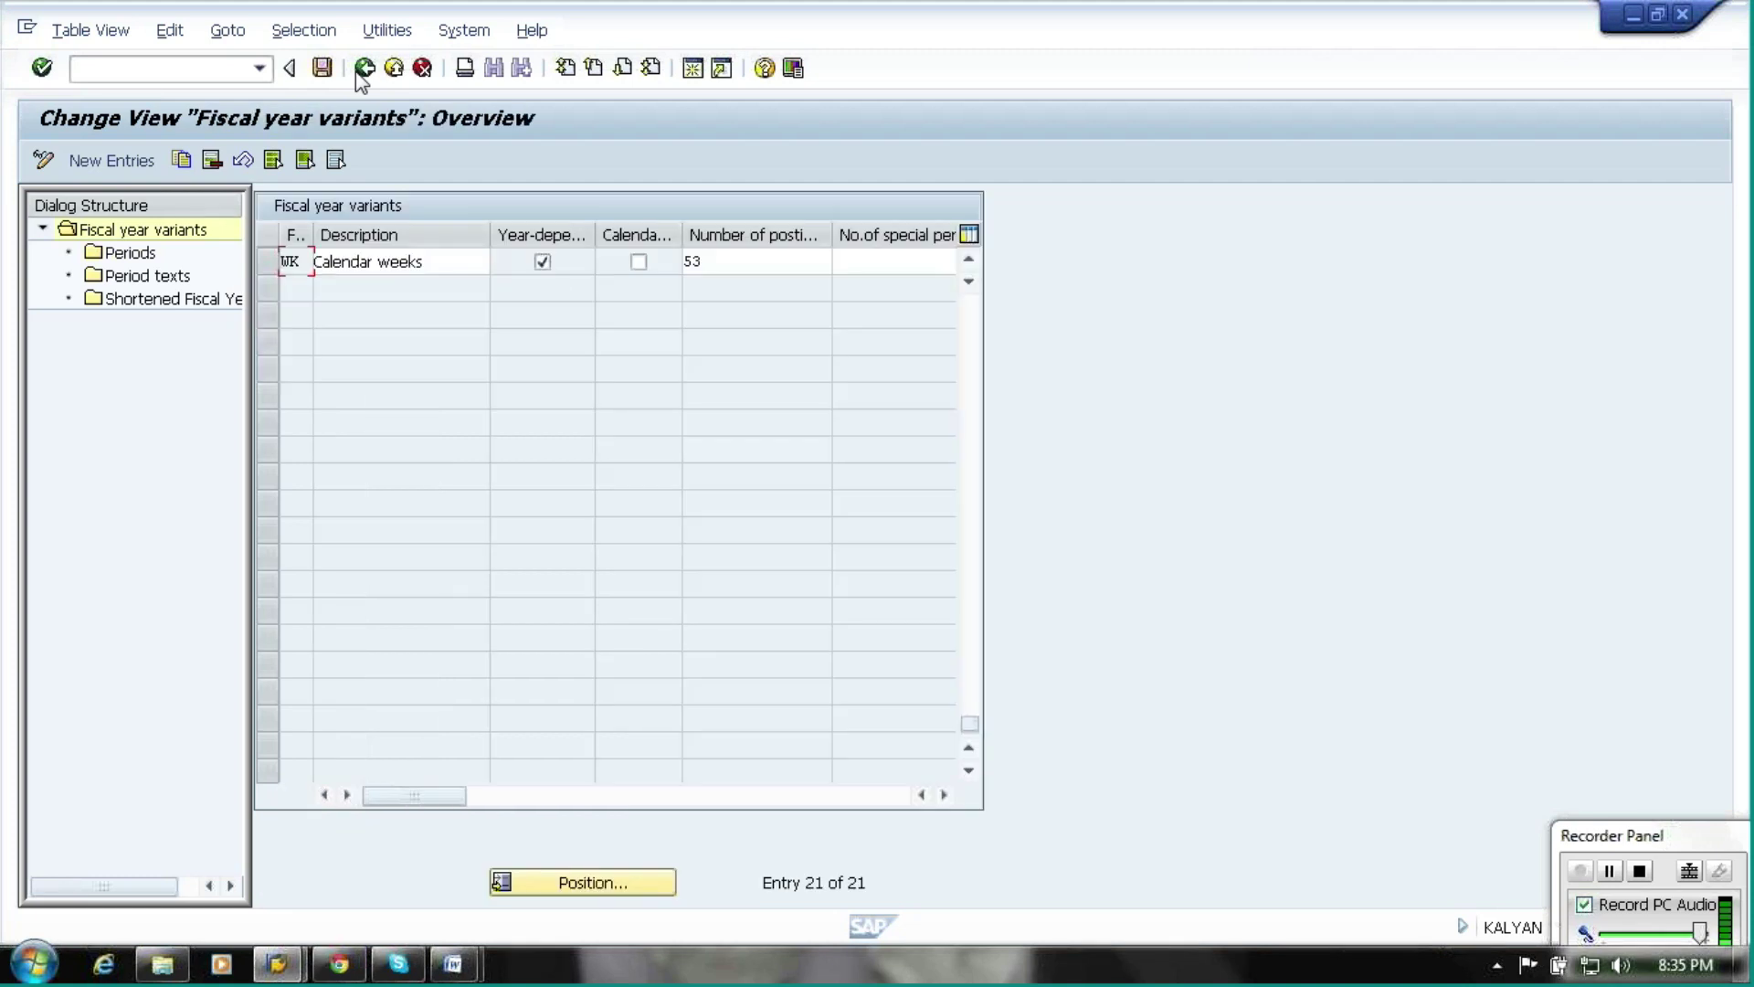
{"action": "left_click", "coordinate": [361, 72]}
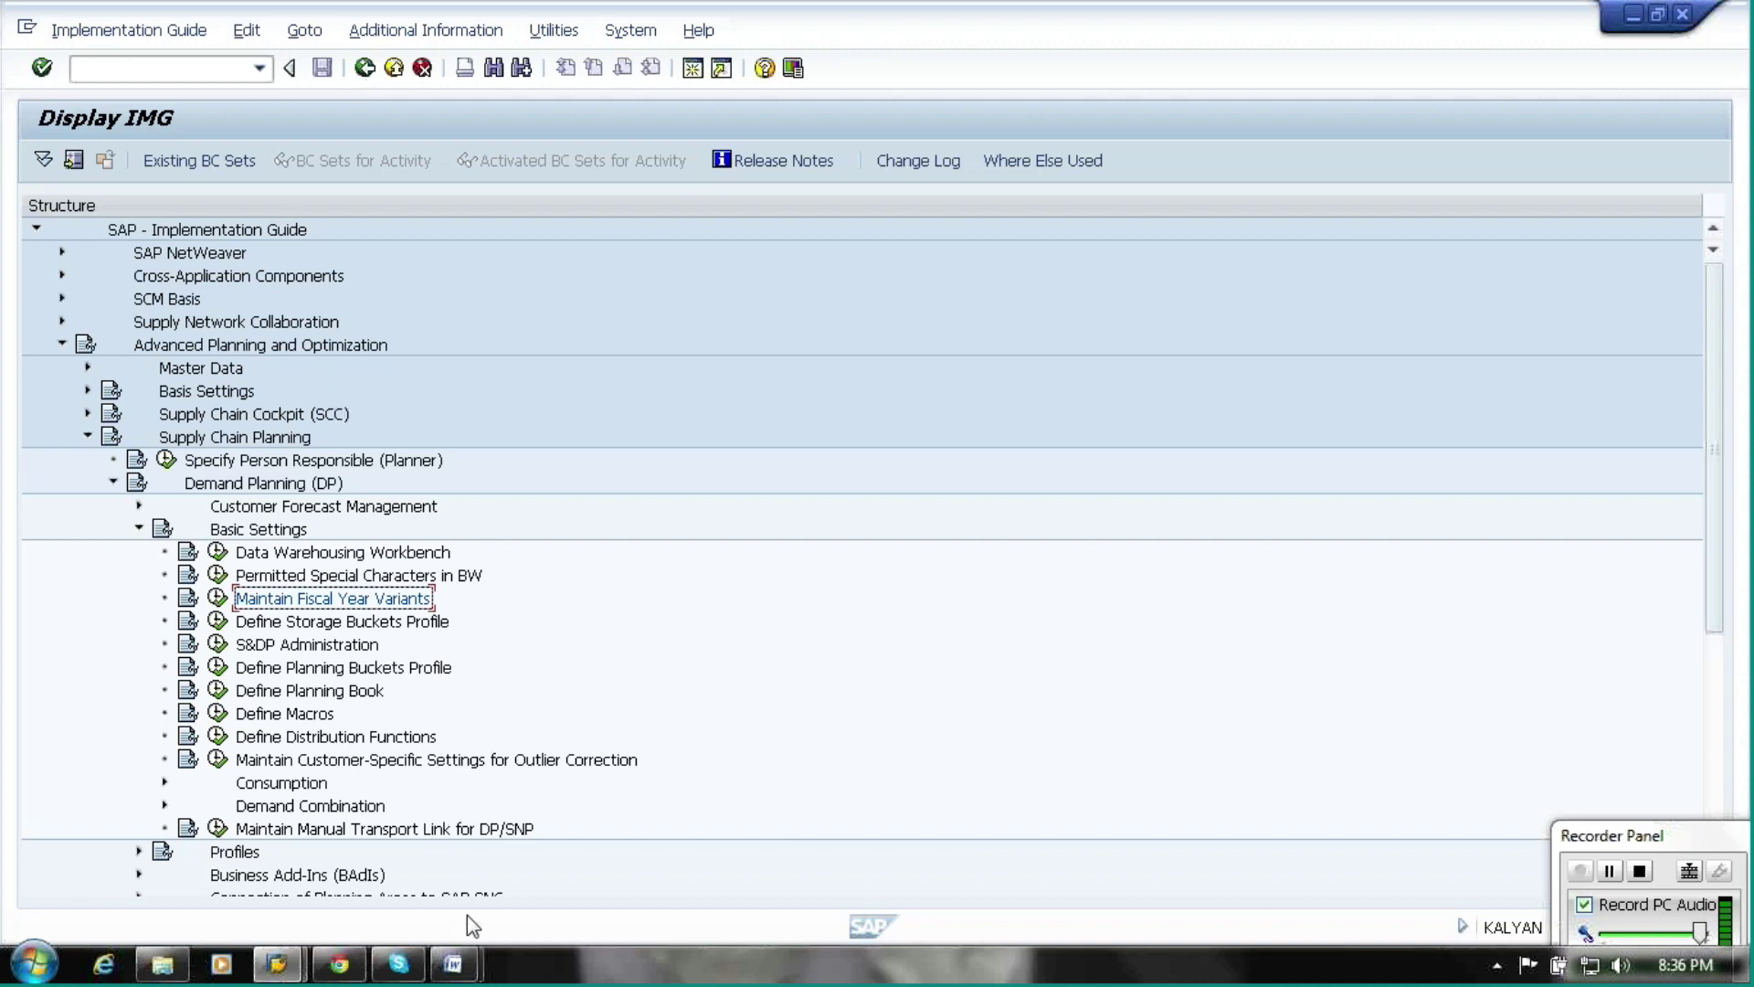
Switch to Word and open the DAY 16 notes on Maintain Distribution Function
{"action": "left_click", "coordinate": [461, 967]}
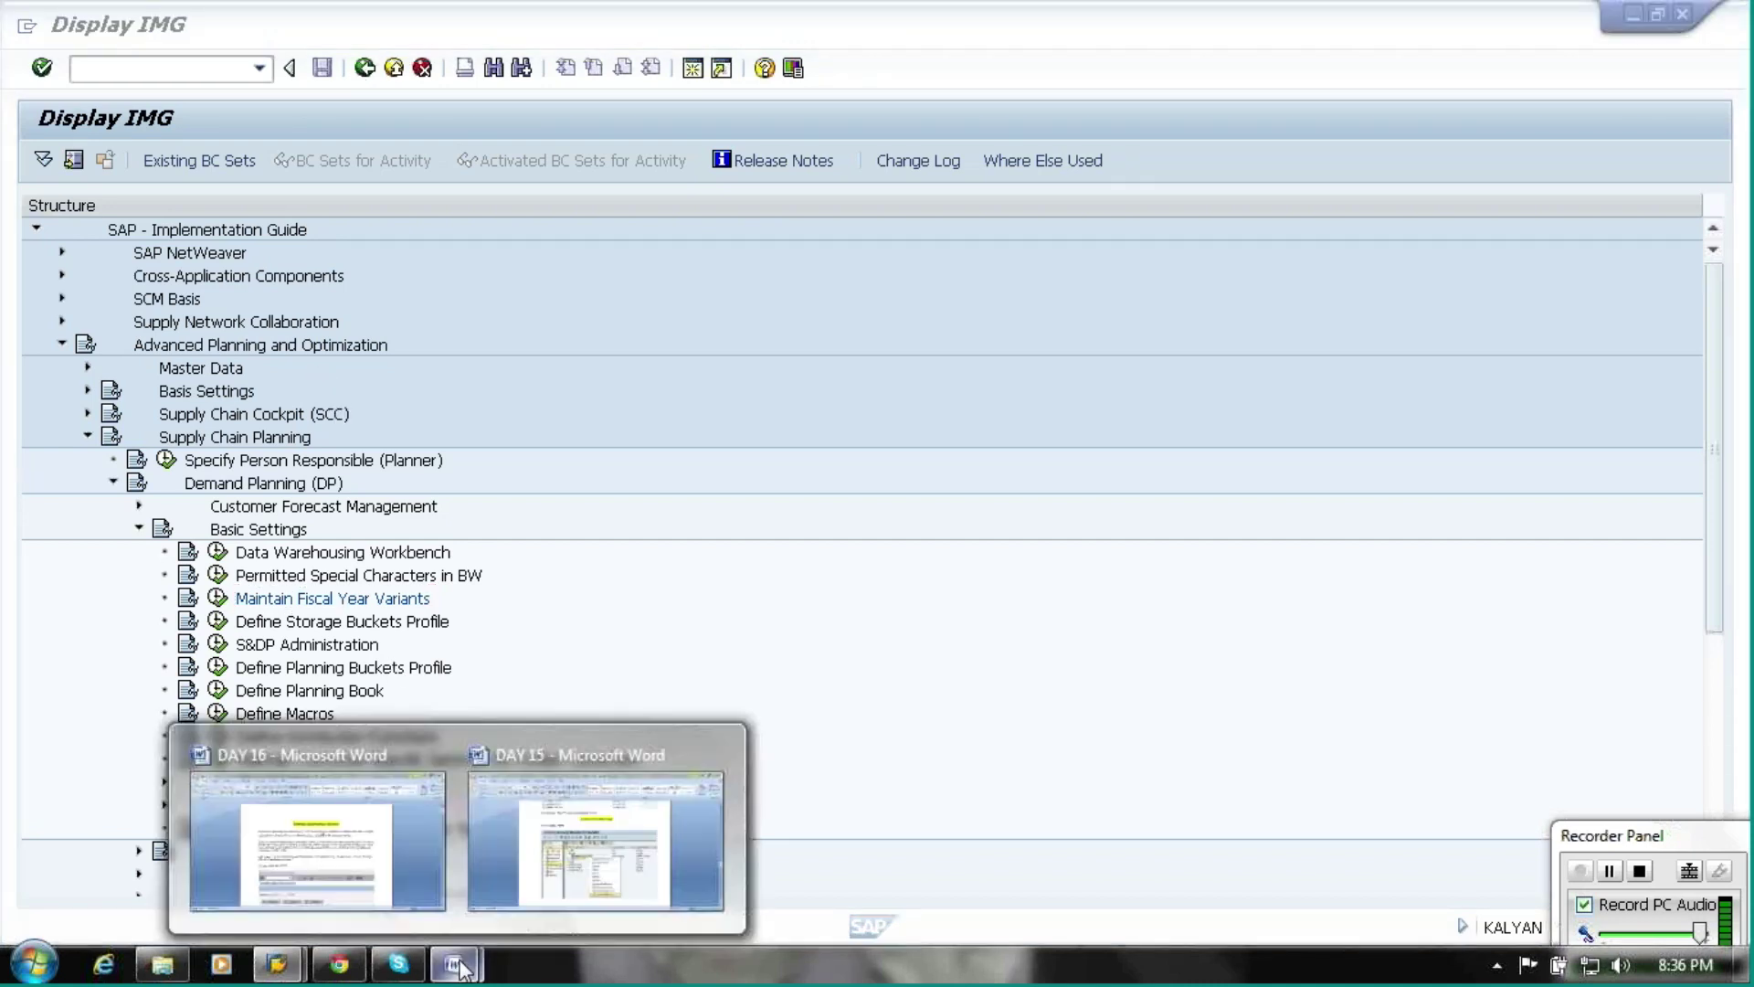
{"action": "left_click", "coordinate": [403, 875]}
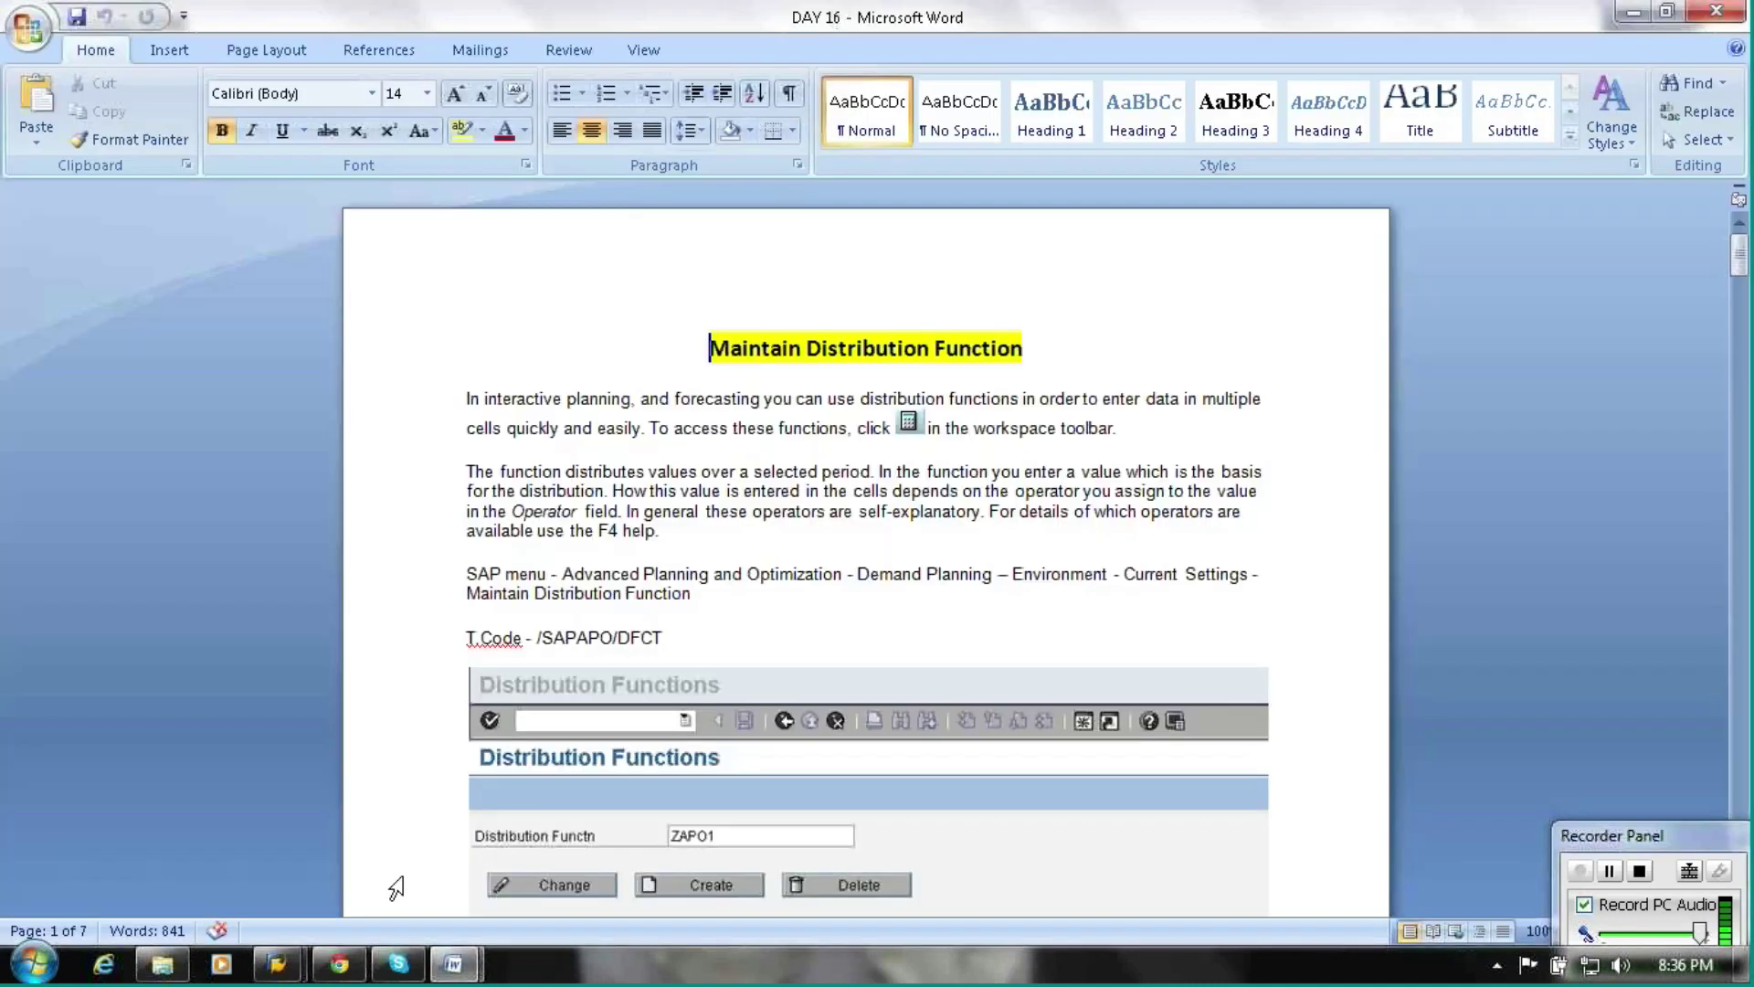
Switch to the DAY 15 notes in Word and review the closing section on fiscal year variants
{"action": "left_click", "coordinate": [474, 968]}
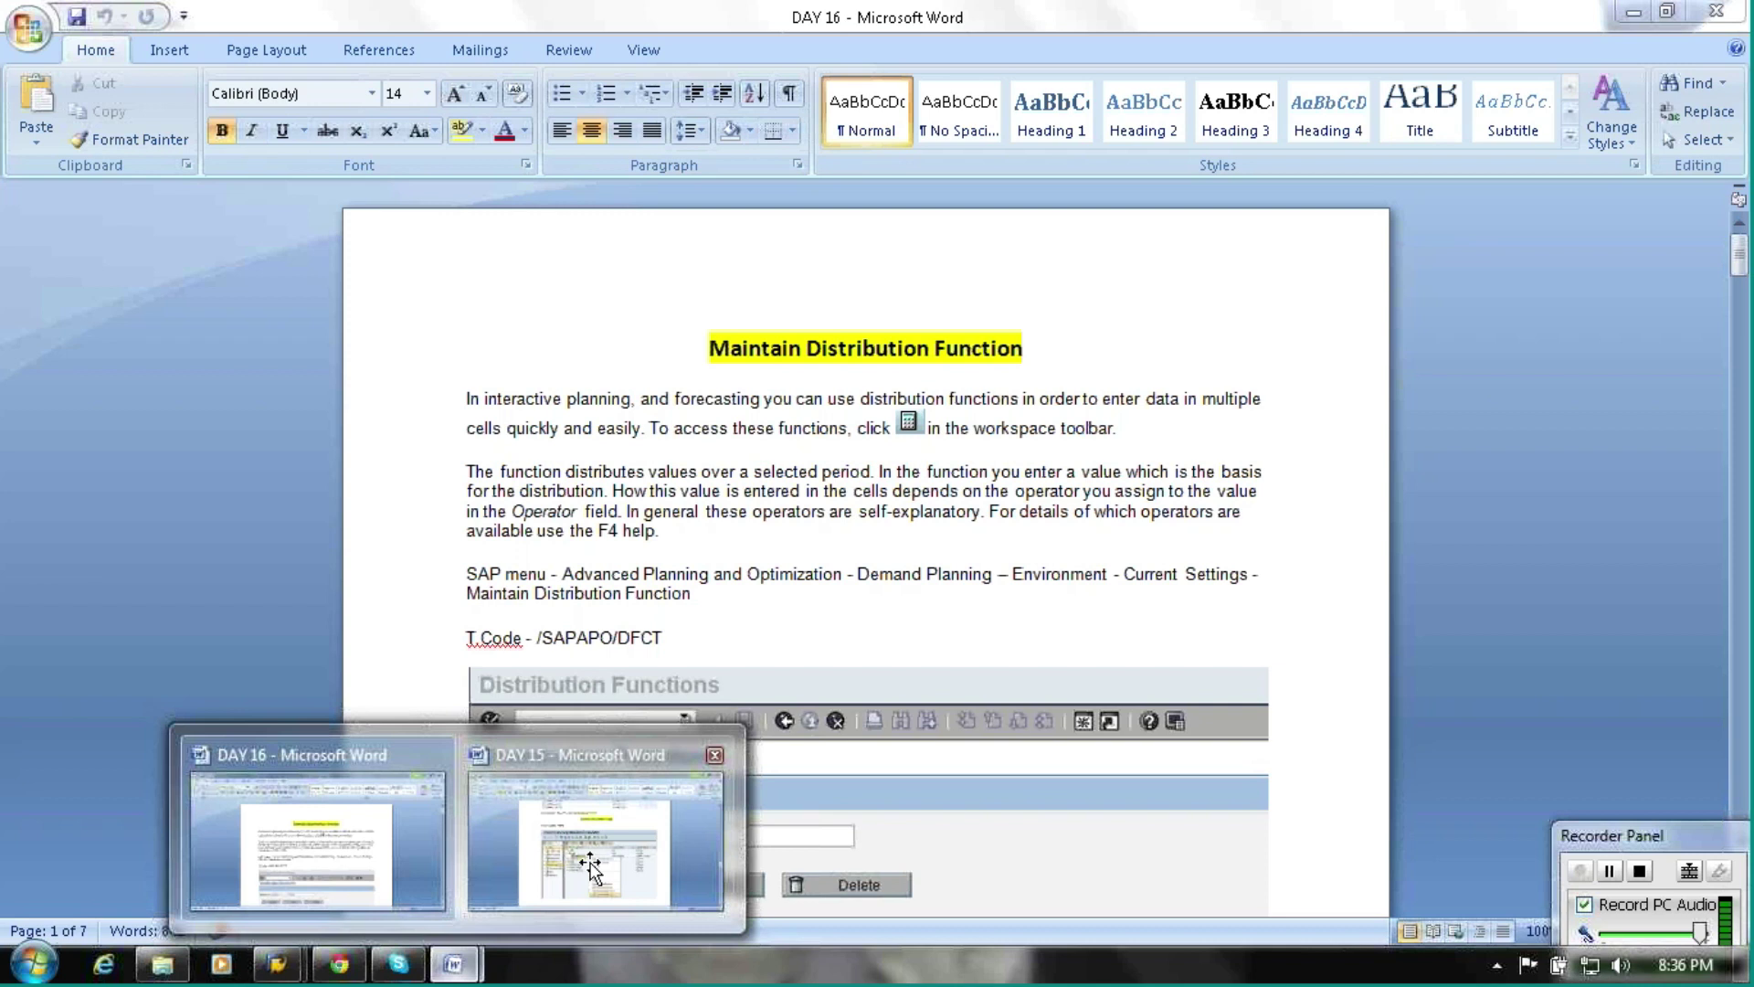
{"action": "left_click", "coordinate": [589, 871]}
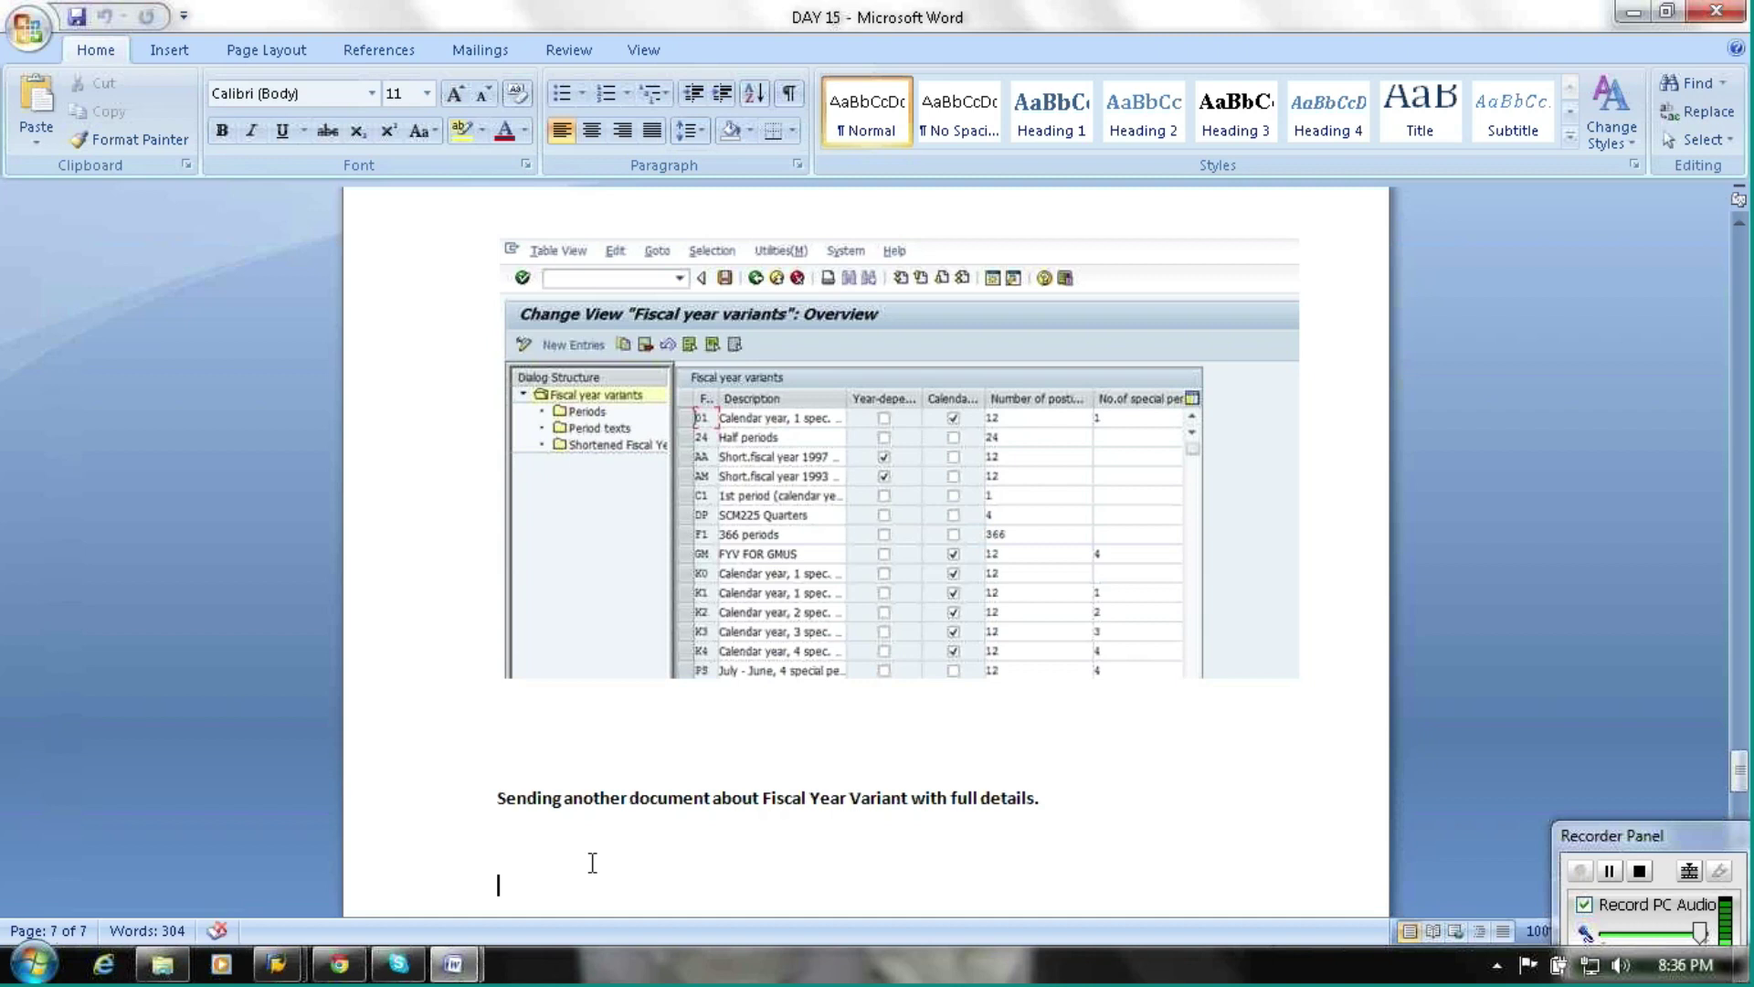
{"action": "left_click", "coordinate": [447, 971]}
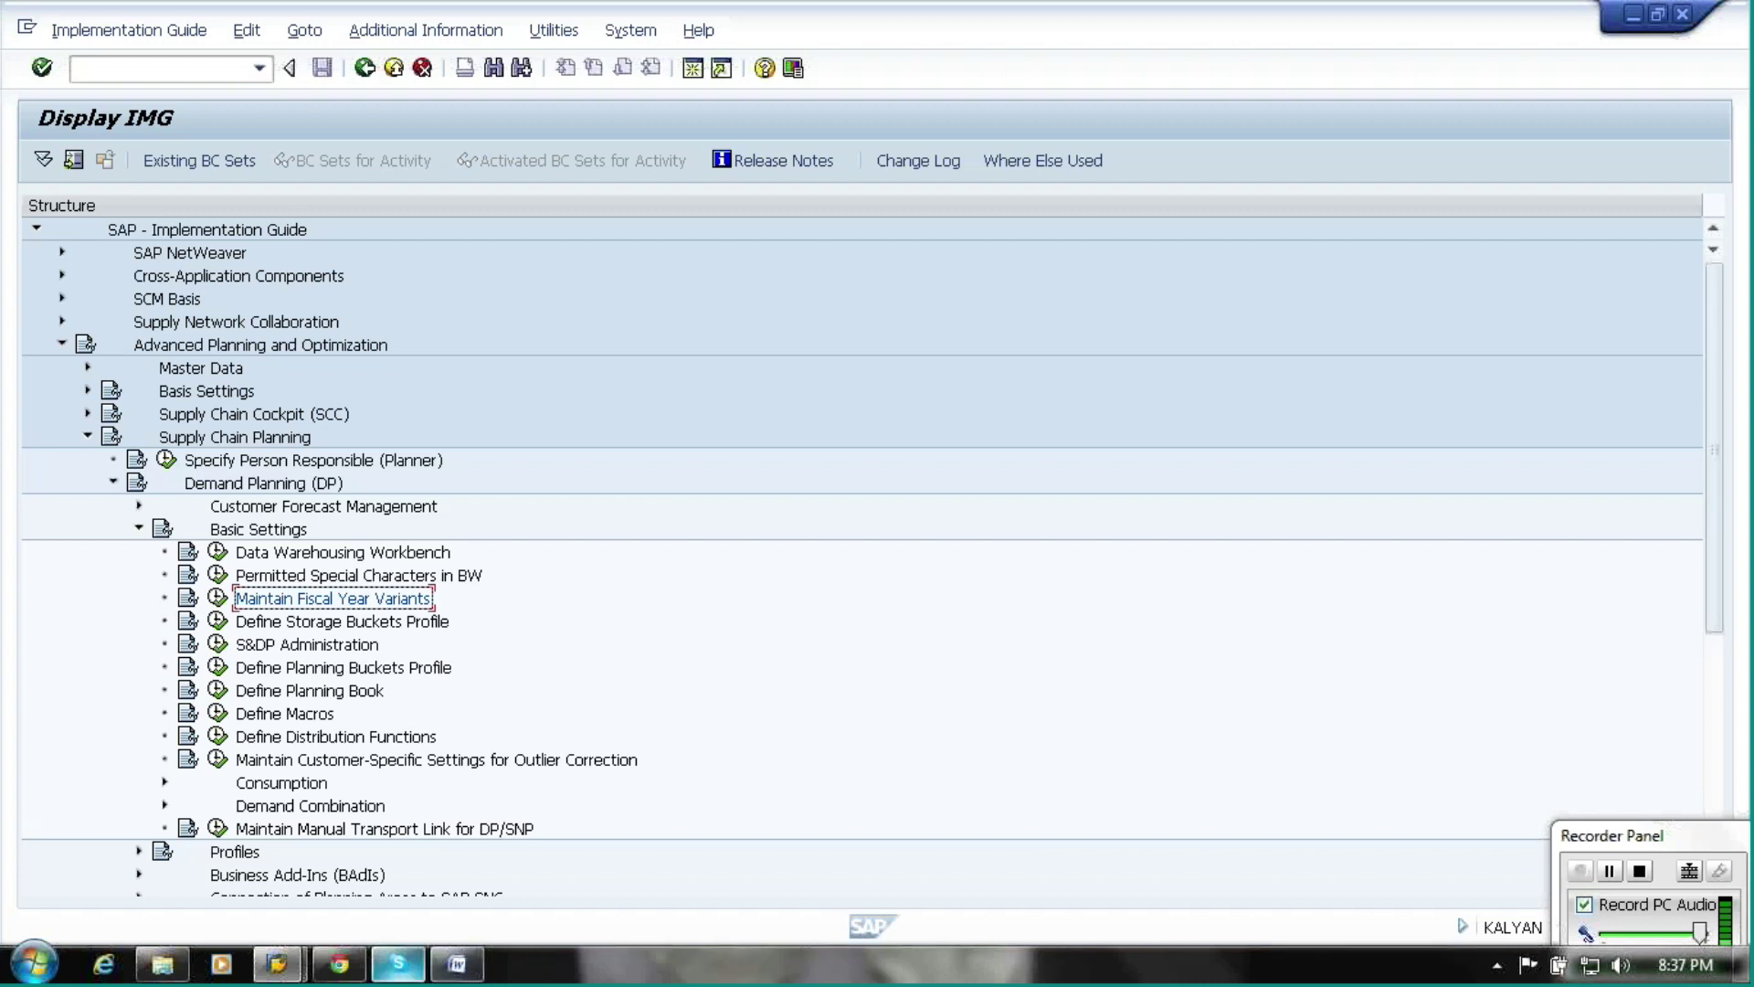
Switch to Windows Explorer and locate the FISCAL YEAR PERIODS IN DP document in the DP folder
{"action": "left_click", "coordinate": [161, 963]}
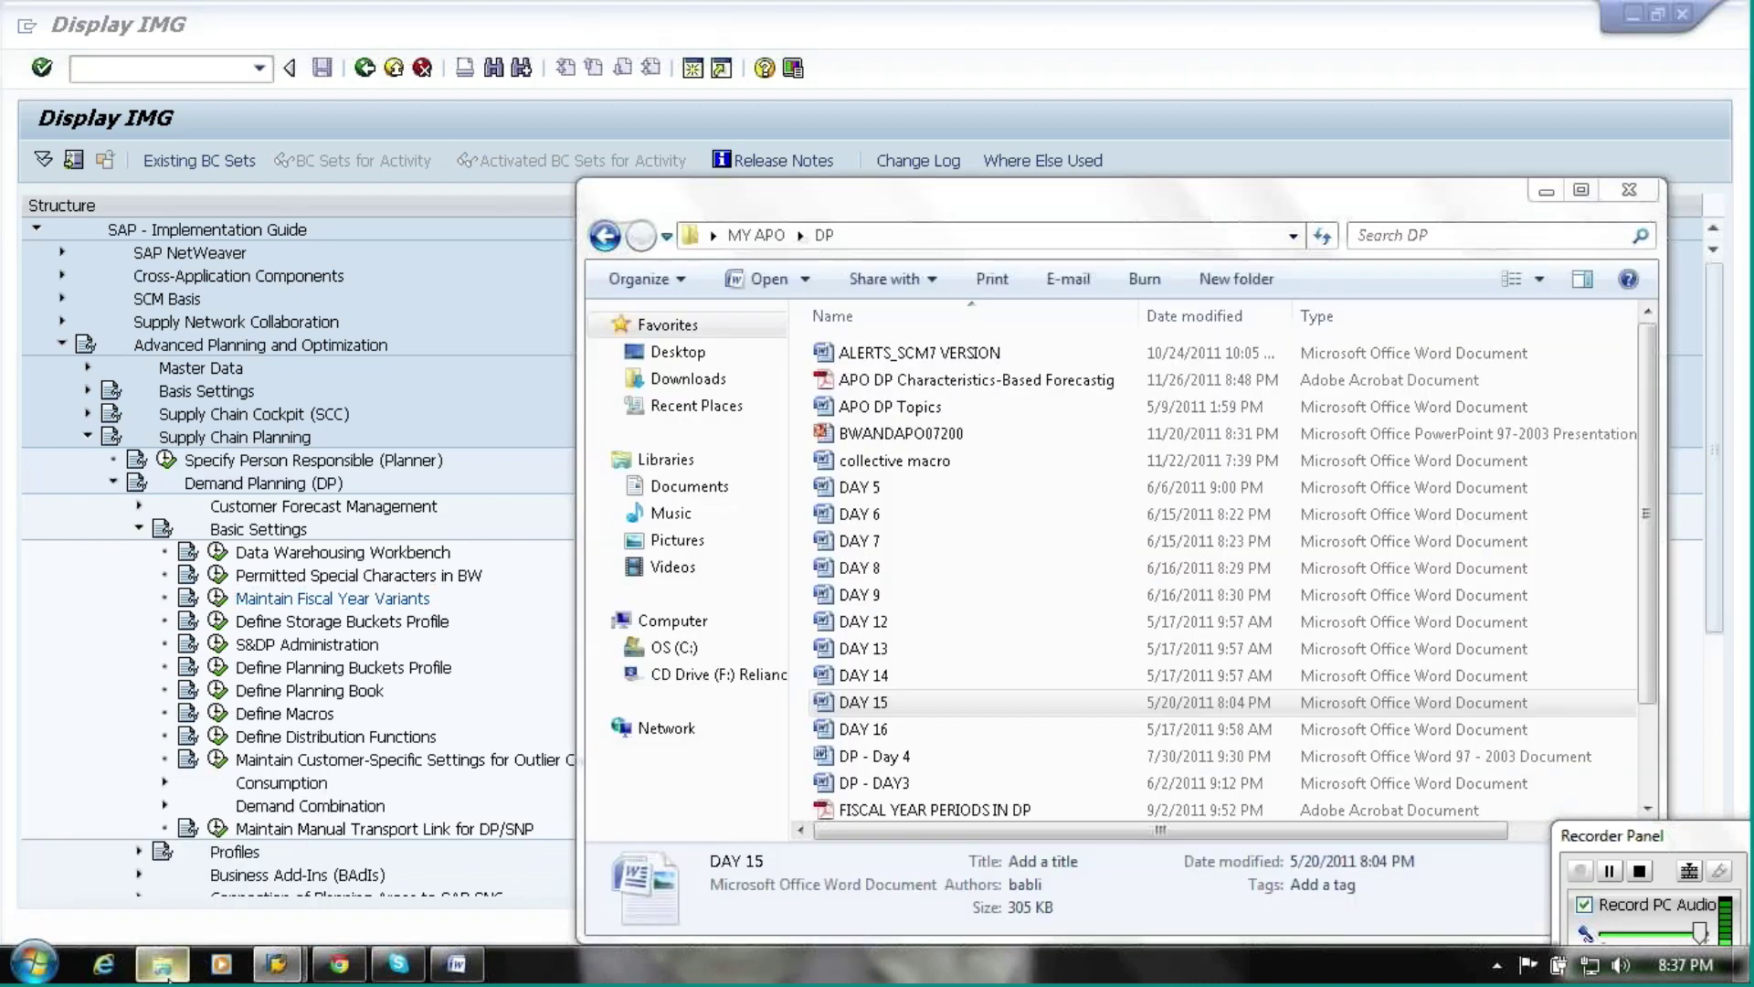
{"action": "left_click", "coordinate": [872, 811]}
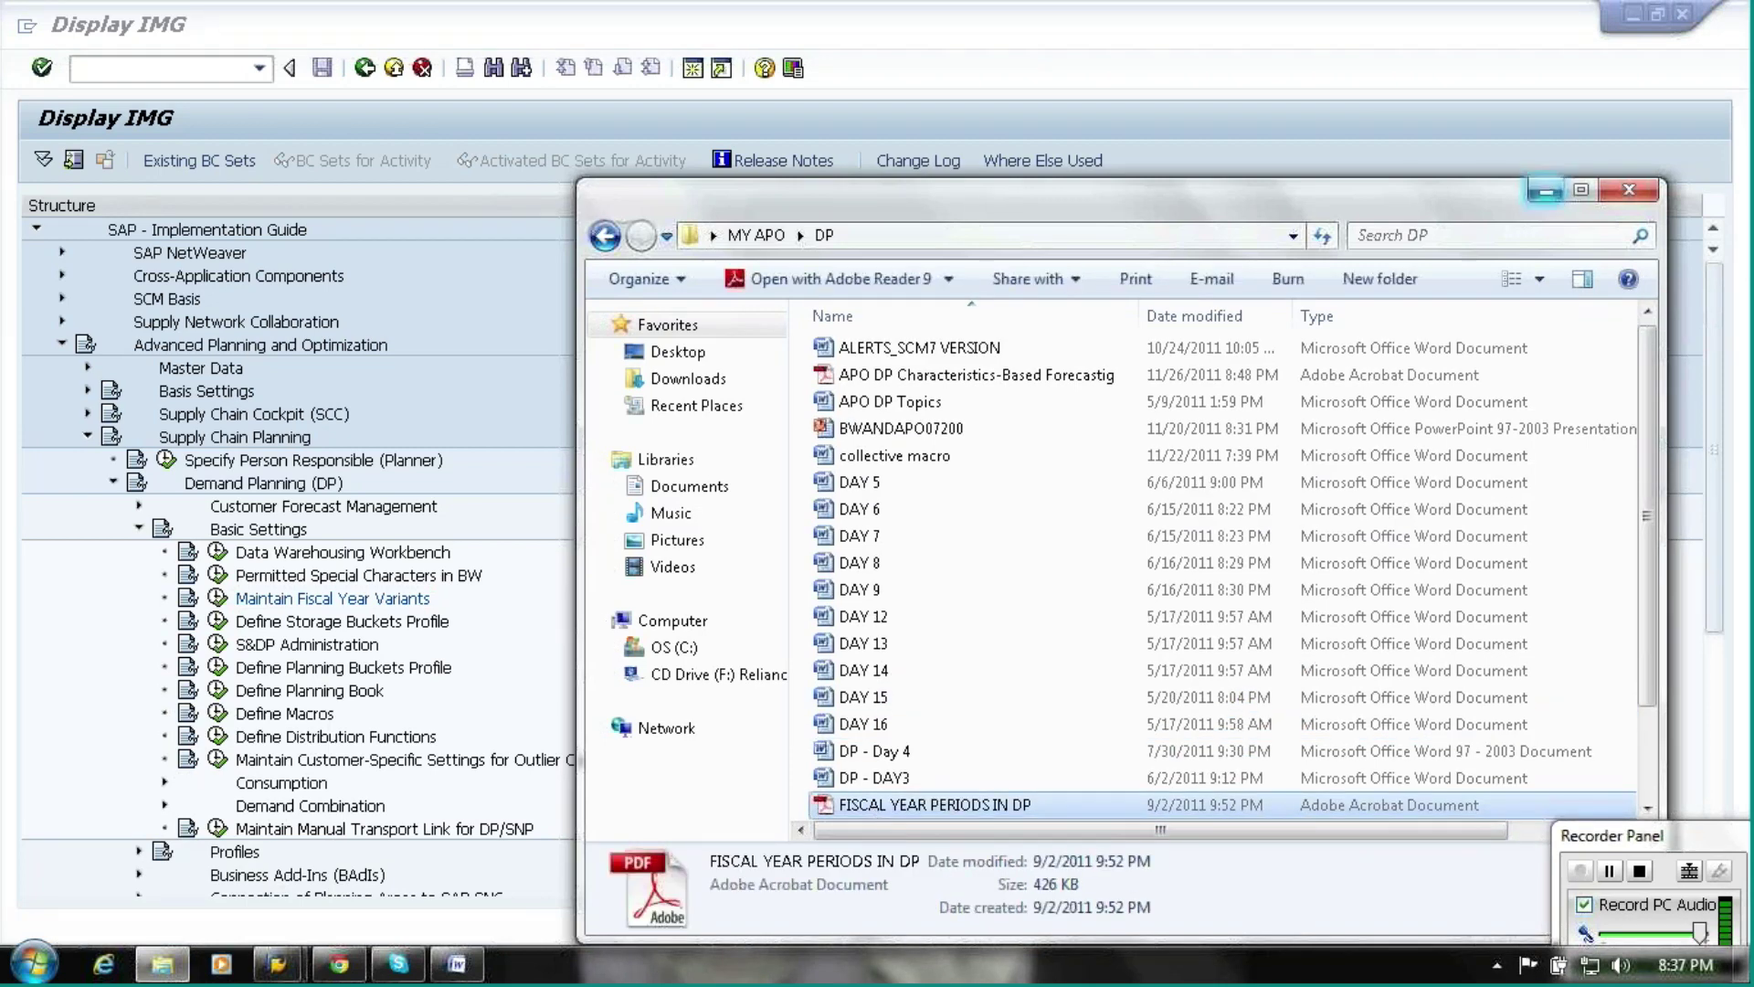
{"action": "left_click", "coordinate": [1538, 190]}
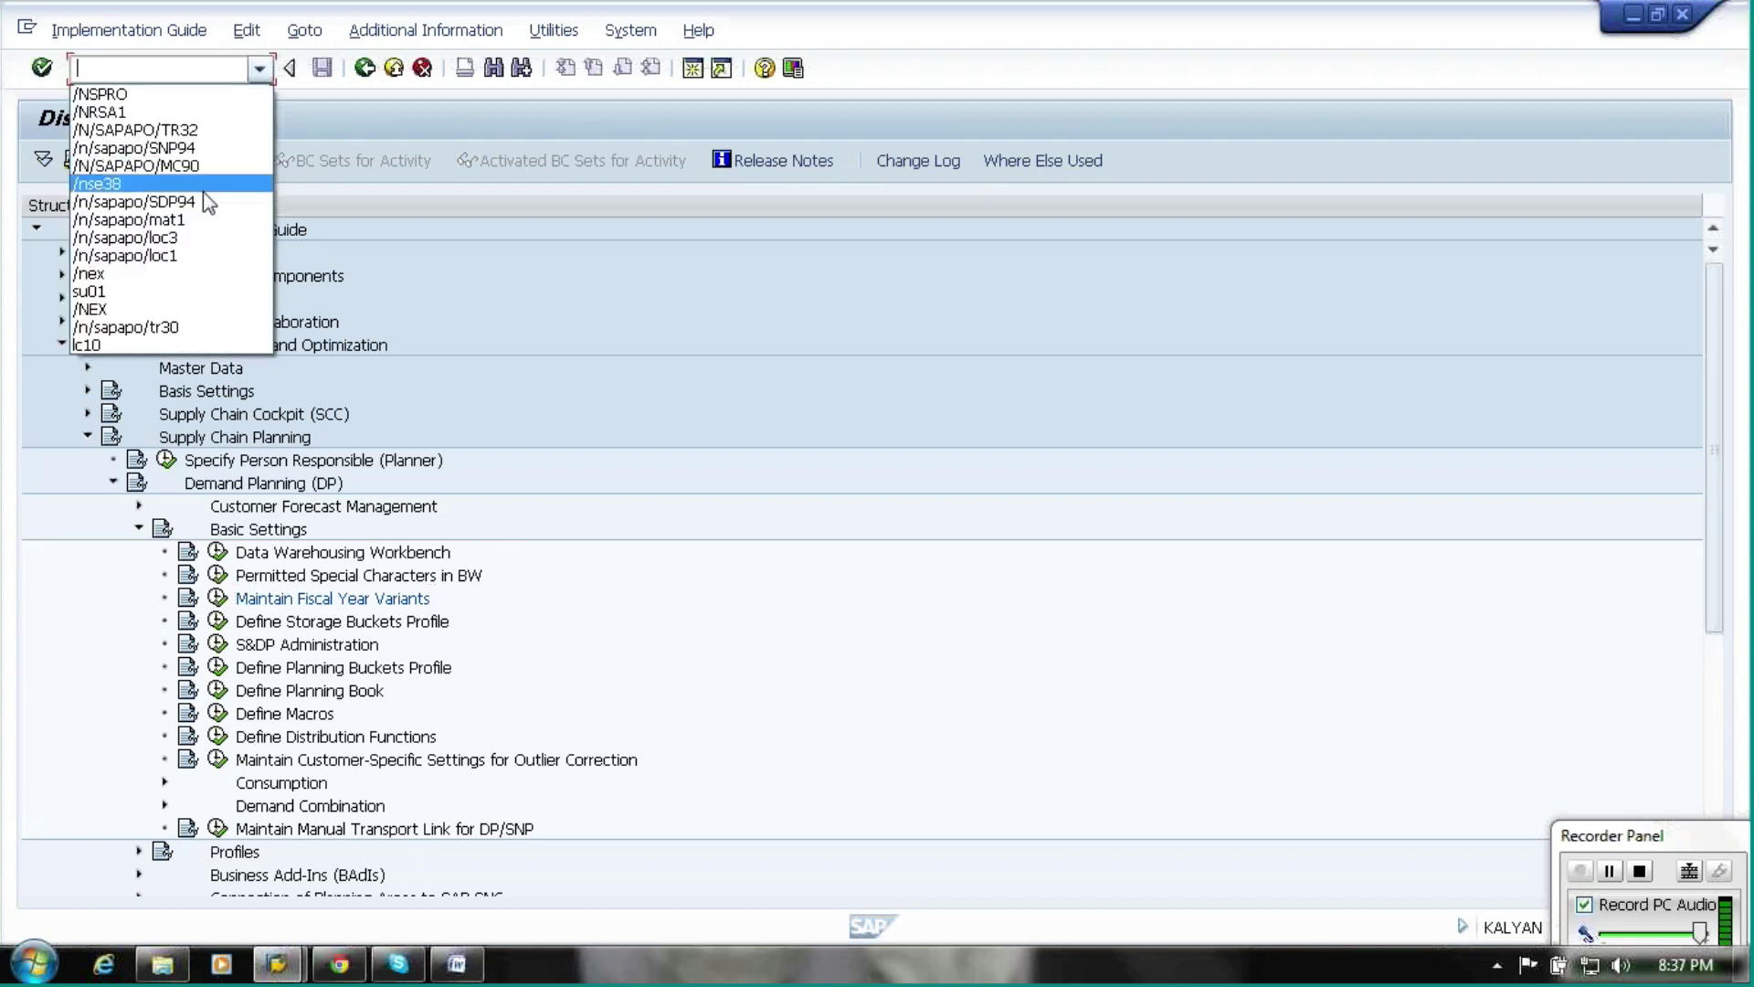
In SAP interactive planning (/n/sapapo/SDP94), load product P1 from selection P1P2L1ZAP1, examine the Distribute function for the History row, and exit
{"action": "left_click", "coordinate": [203, 199]}
{"action": "key", "text": "Return"}
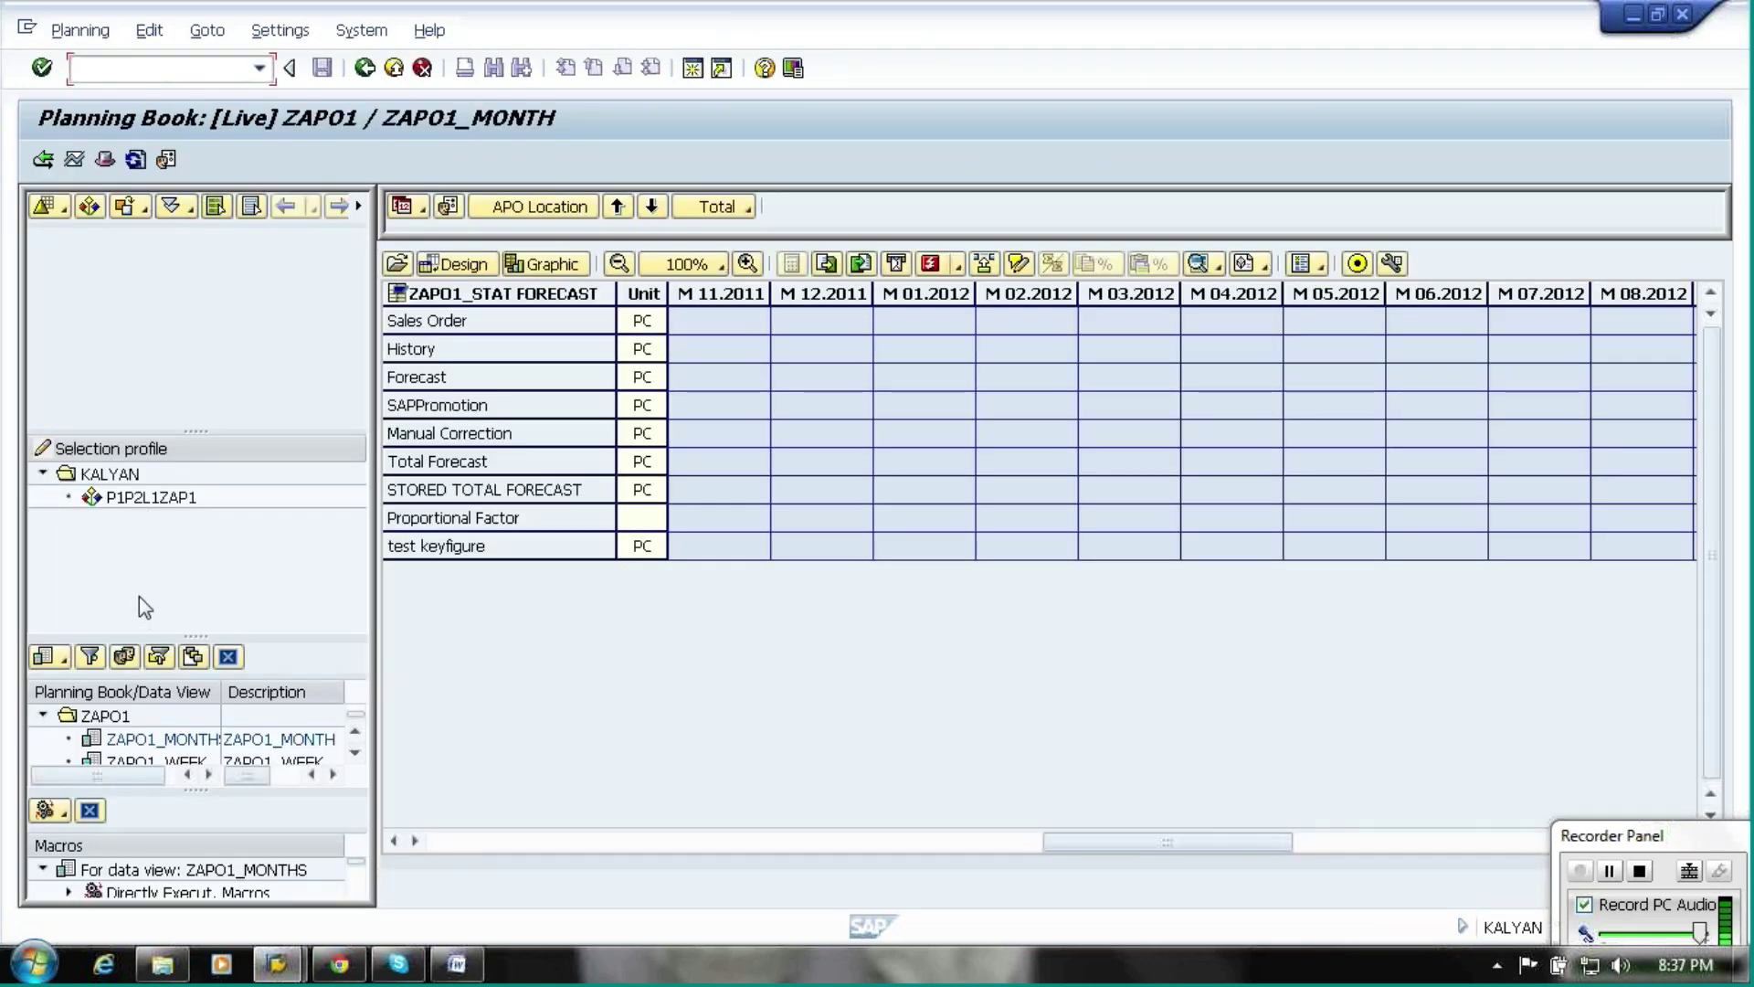
{"action": "double_click", "coordinate": [155, 500]}
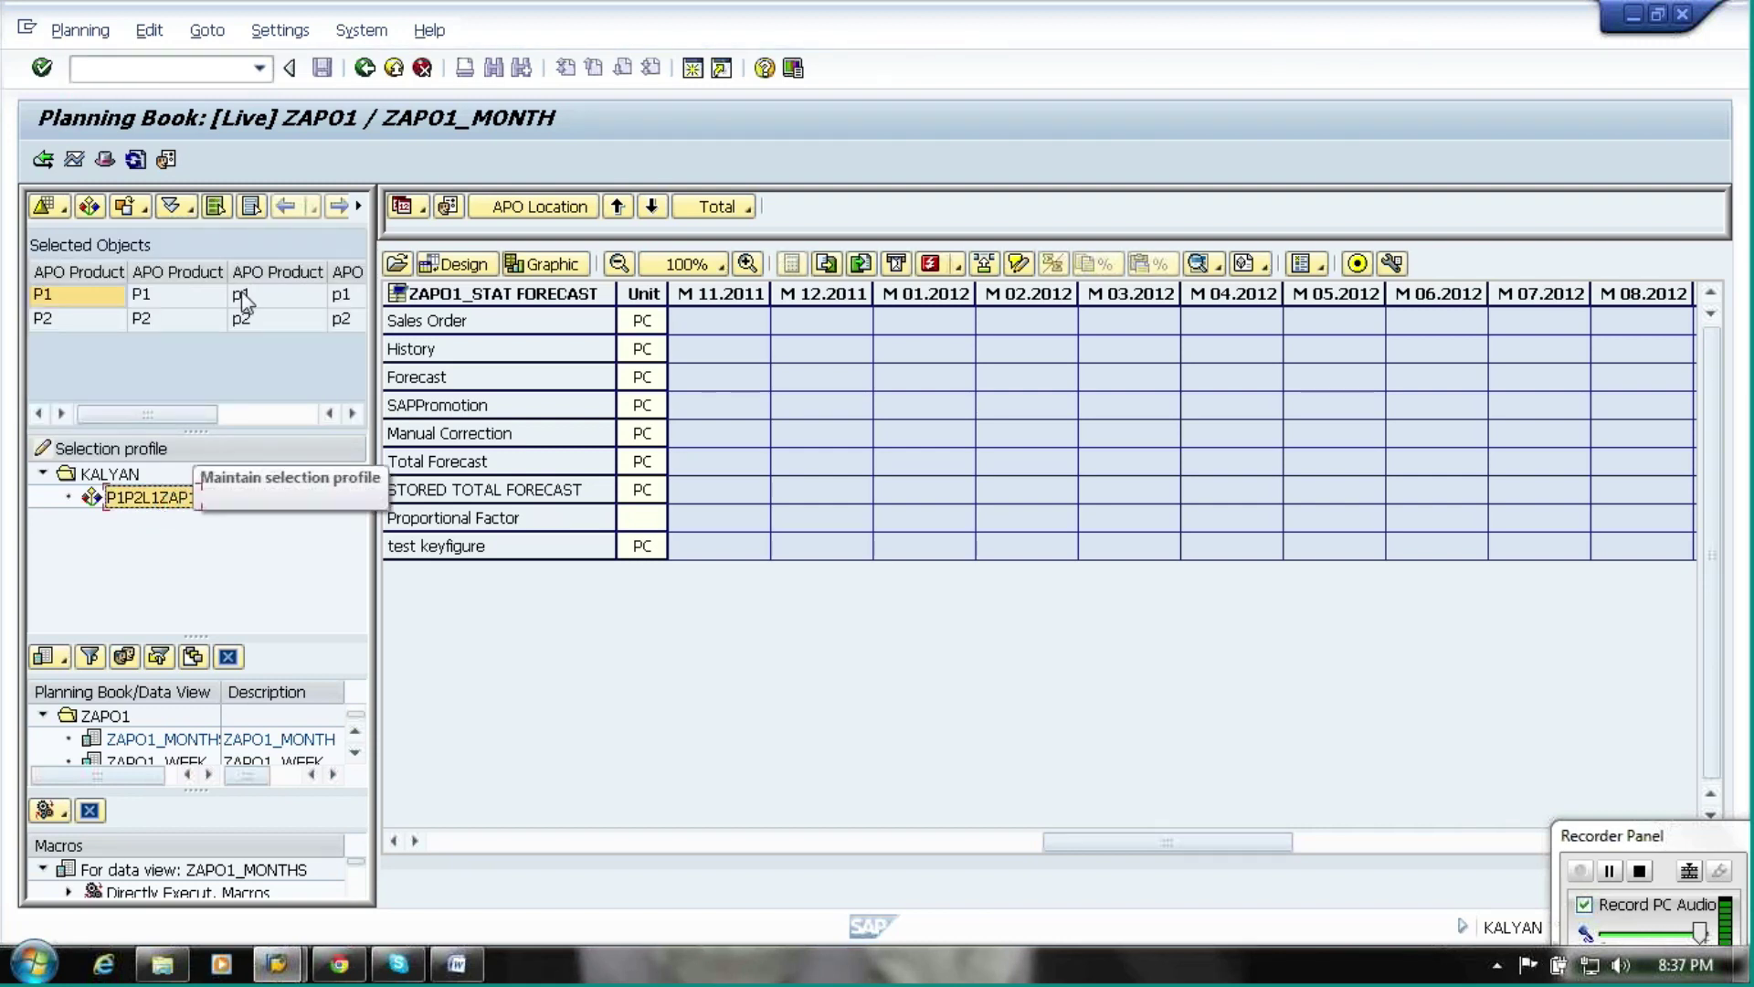
{"action": "left_click", "coordinate": [242, 299]}
{"action": "double_click", "coordinate": [242, 299]}
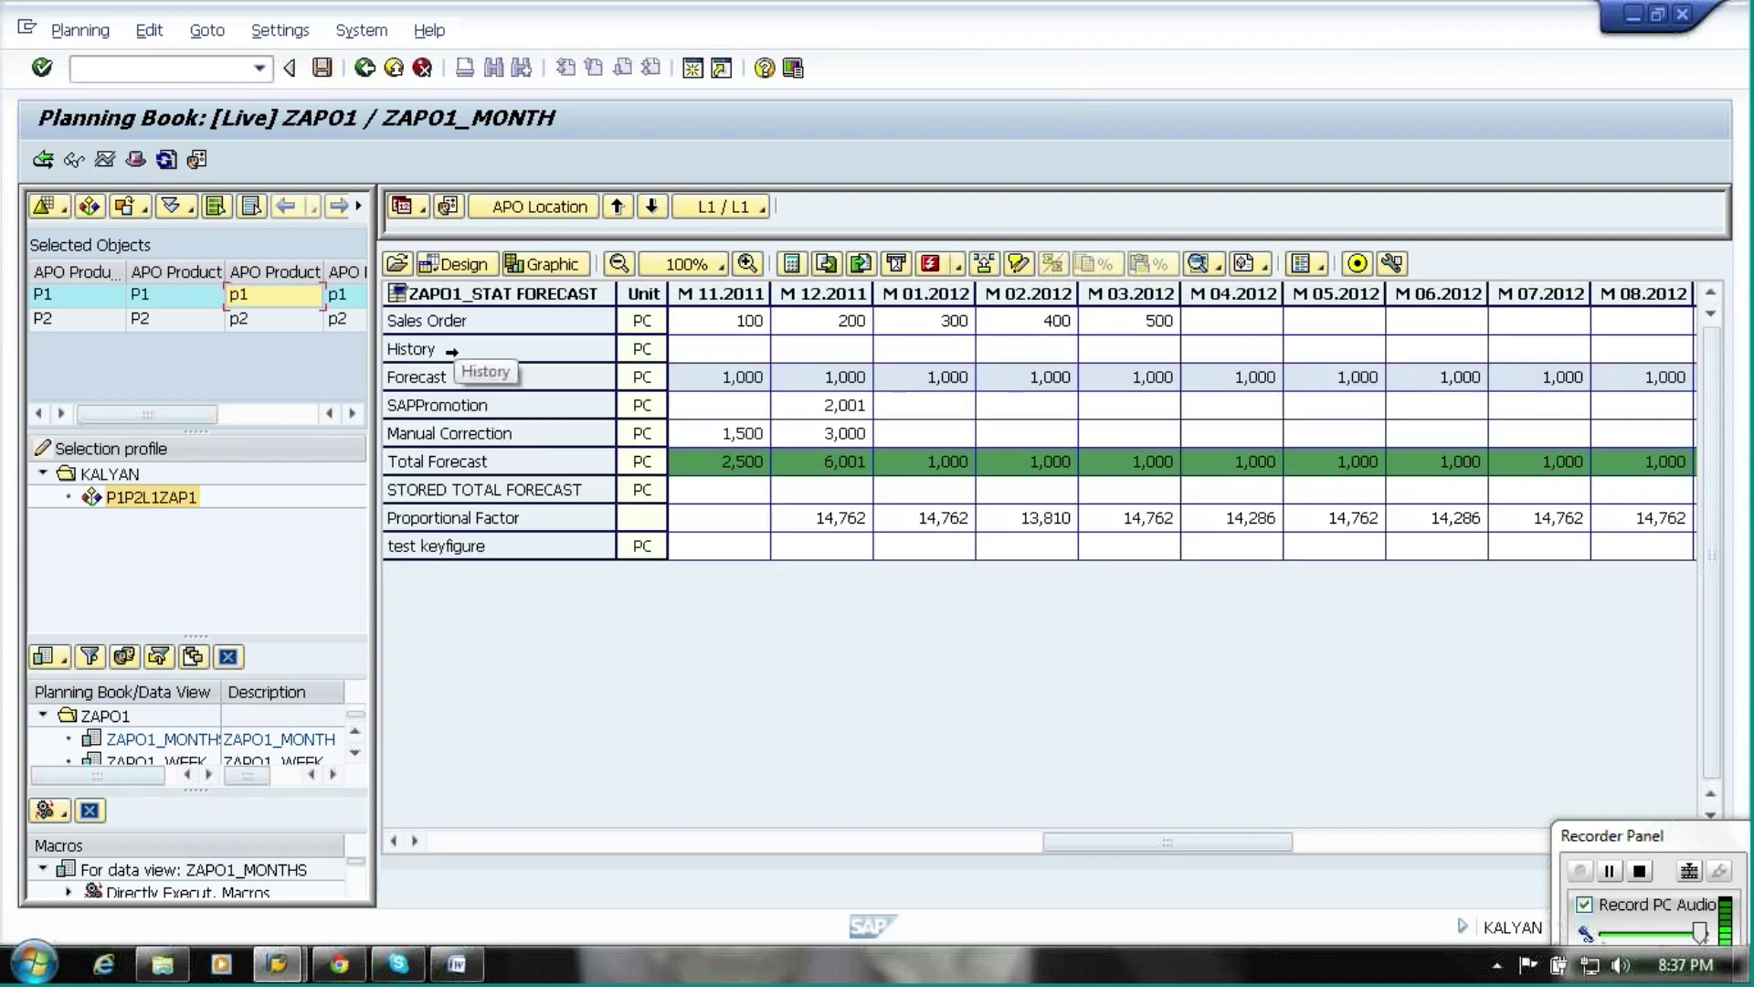
{"action": "left_click", "coordinate": [449, 351]}
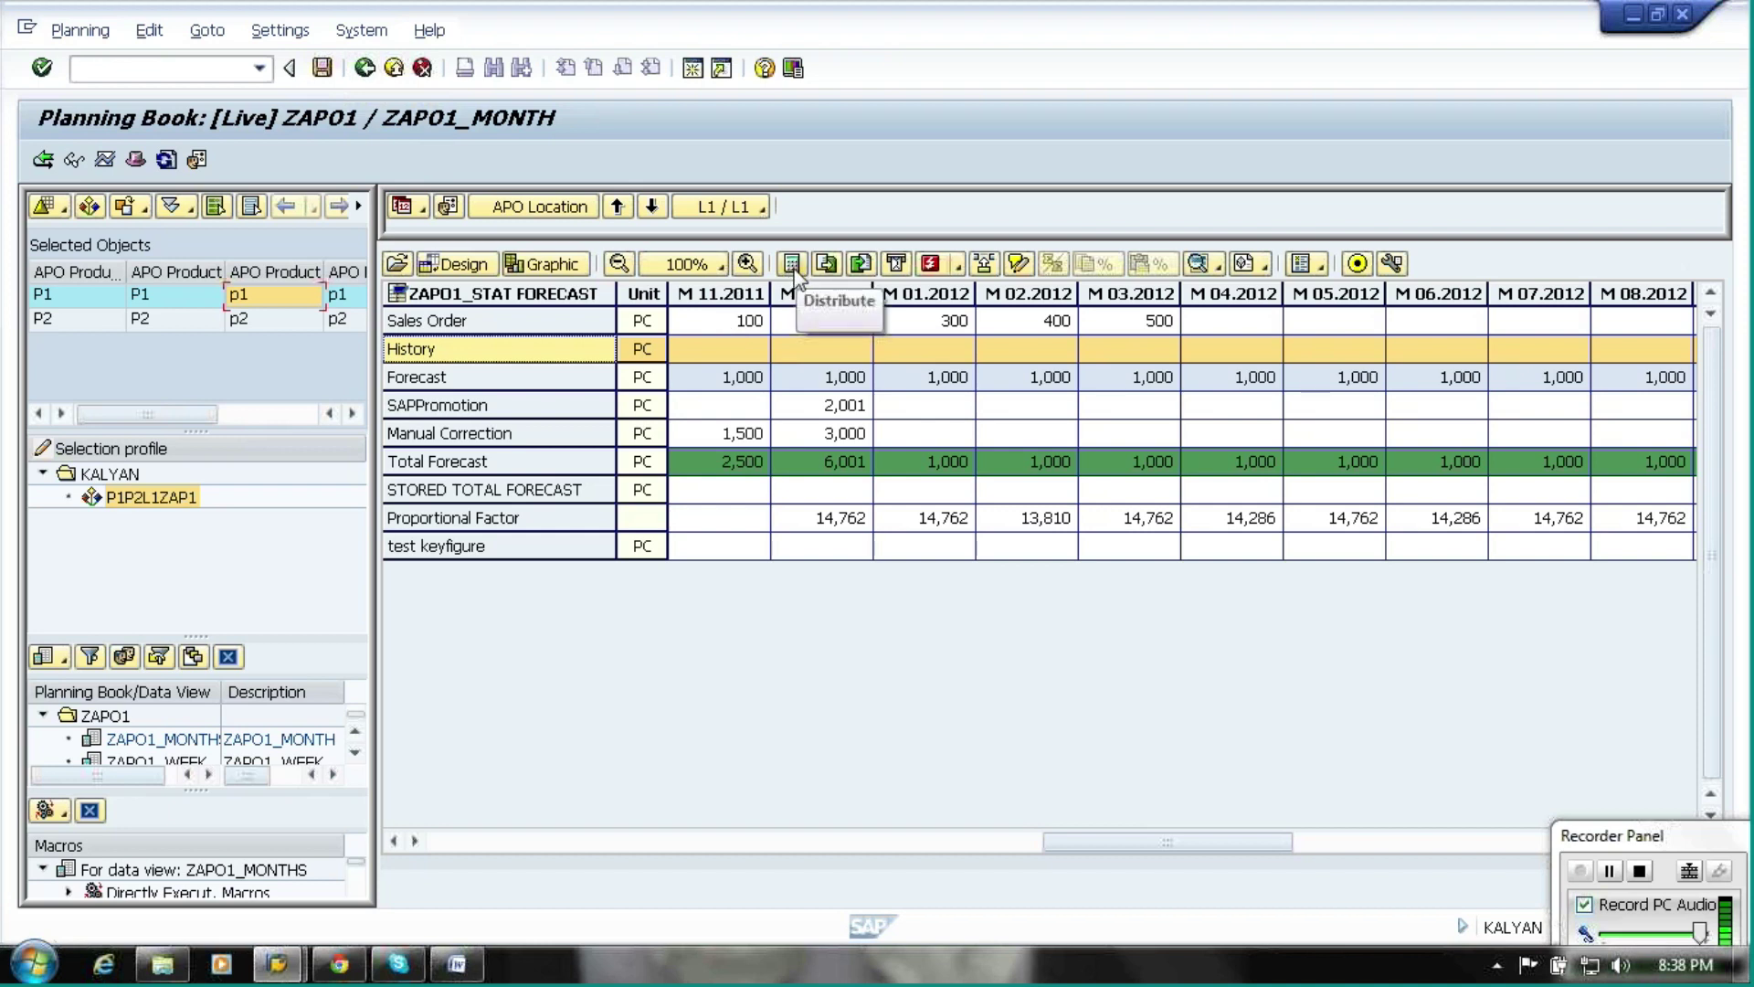
{"action": "left_click", "coordinate": [365, 75]}
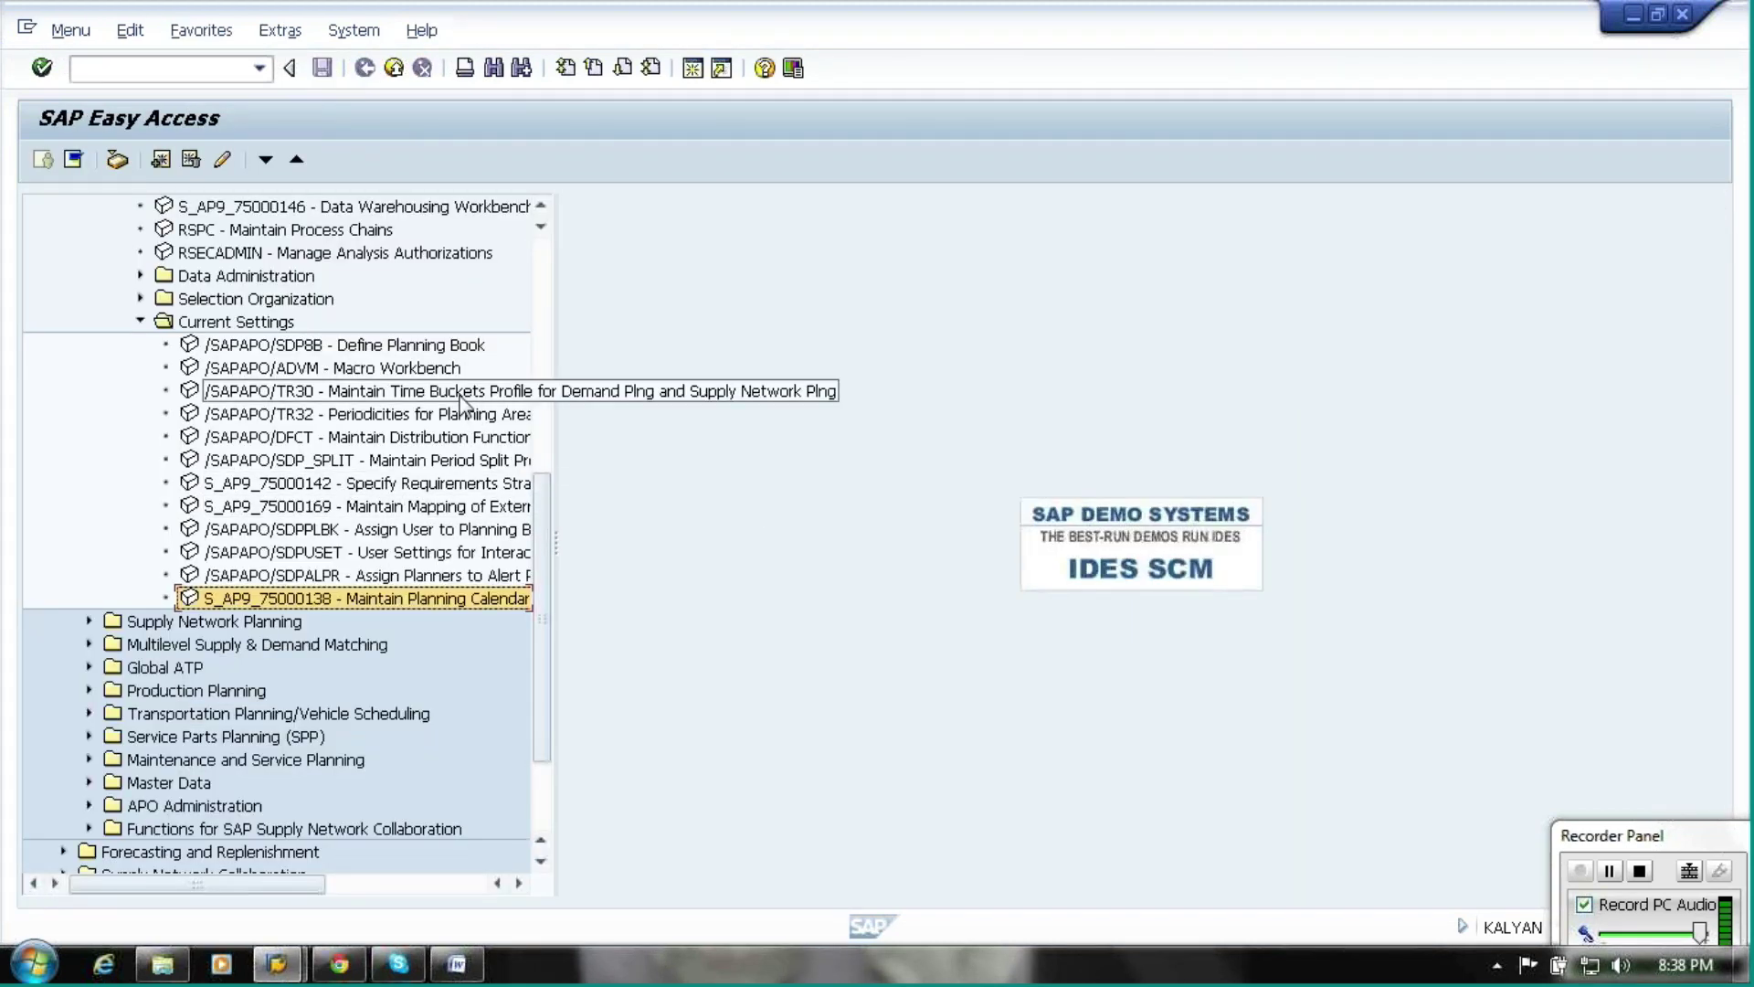
Open Maintain Distribution Function (/SAPAPO/DFCT) and create a distribution function named ZAPO1_DF
{"action": "left_click", "coordinate": [501, 440]}
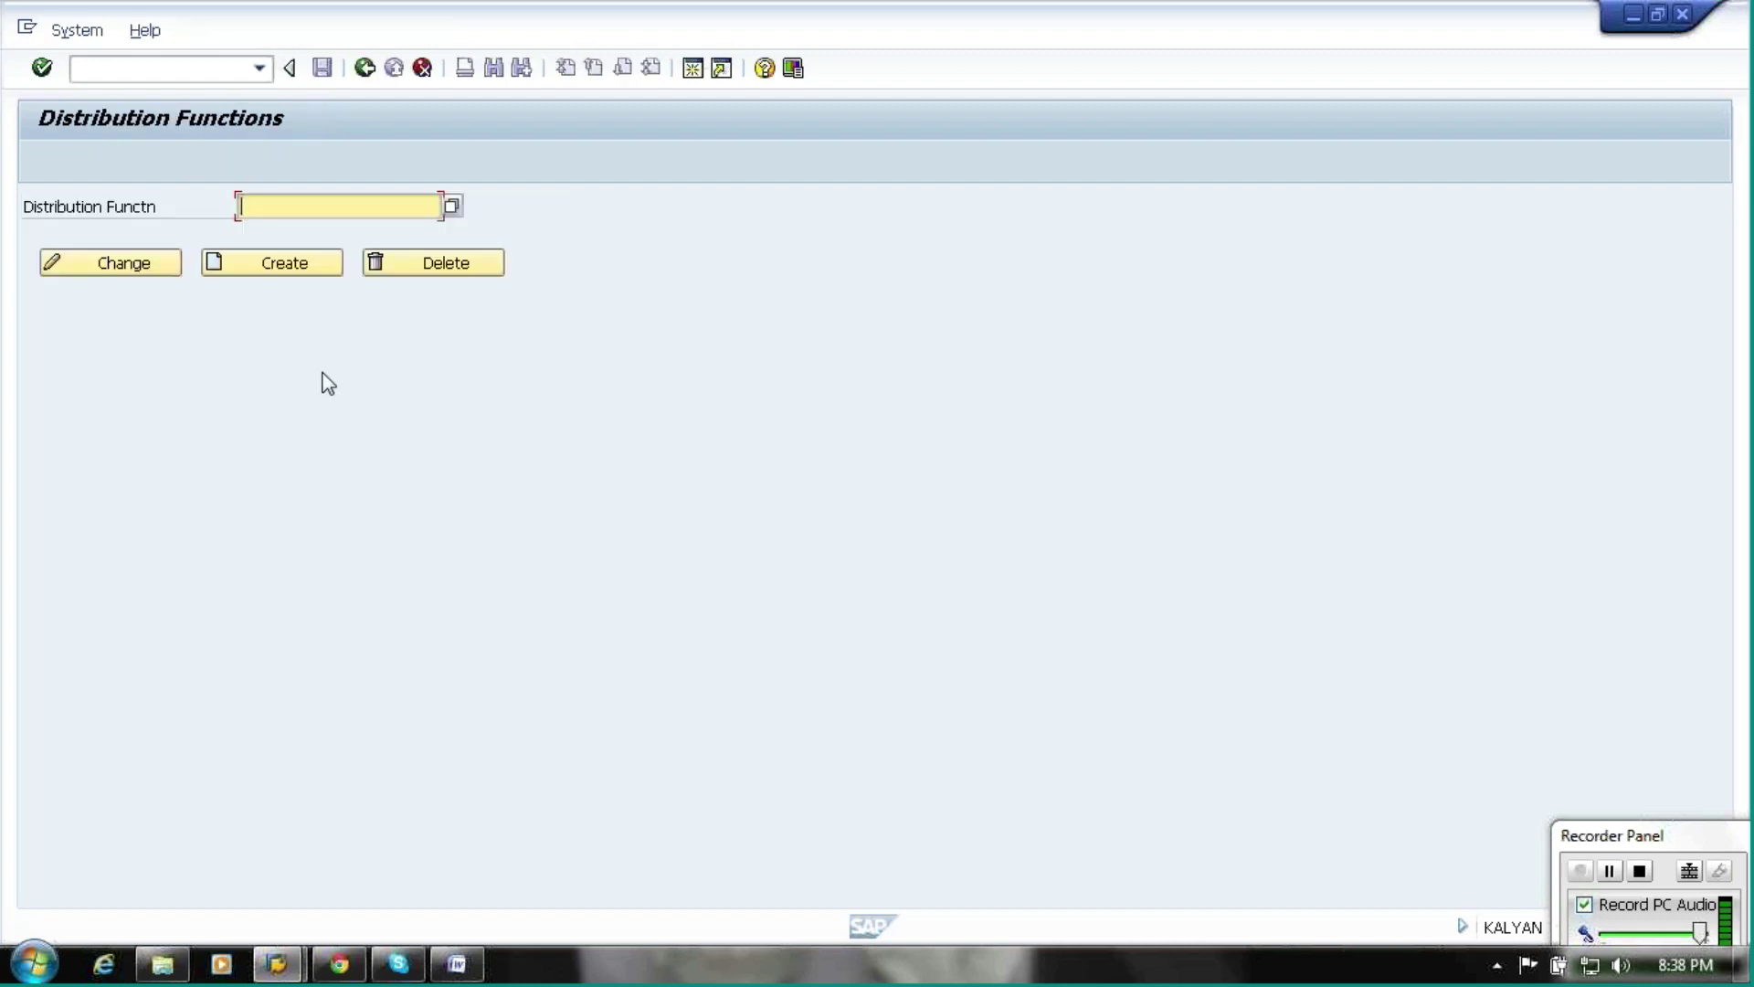
{"action": "type", "text": "ZAPO"}
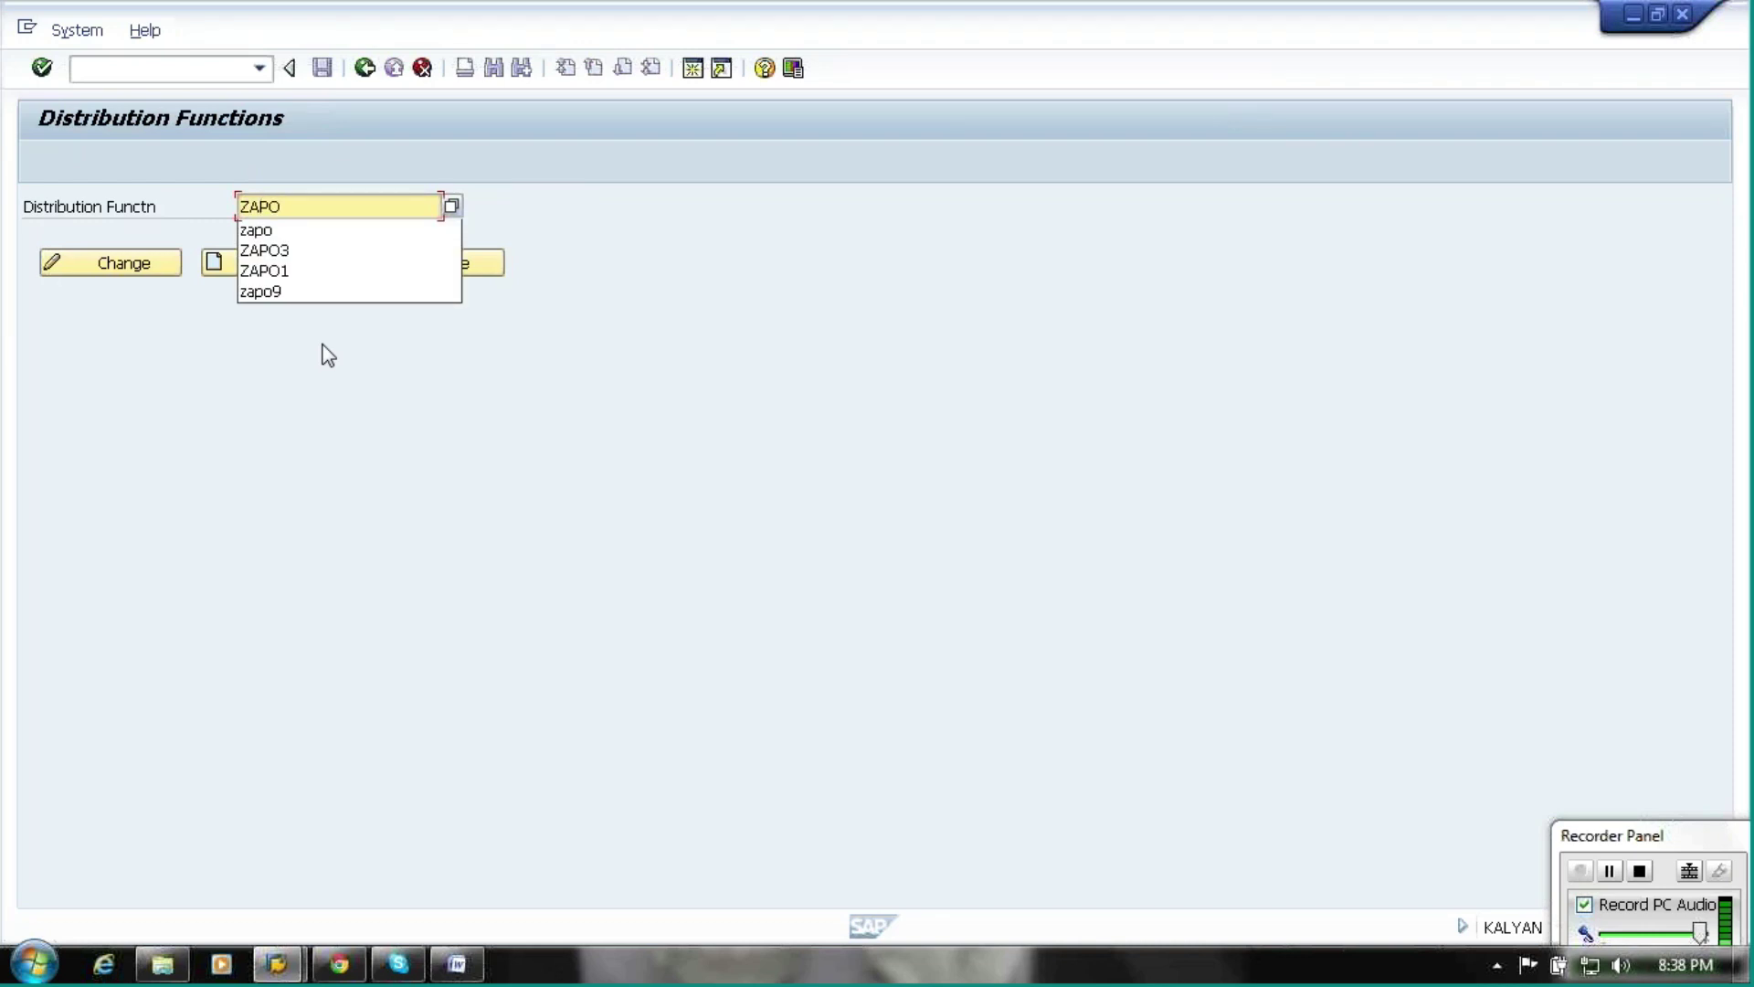
{"action": "type", "text": "1_DF"}
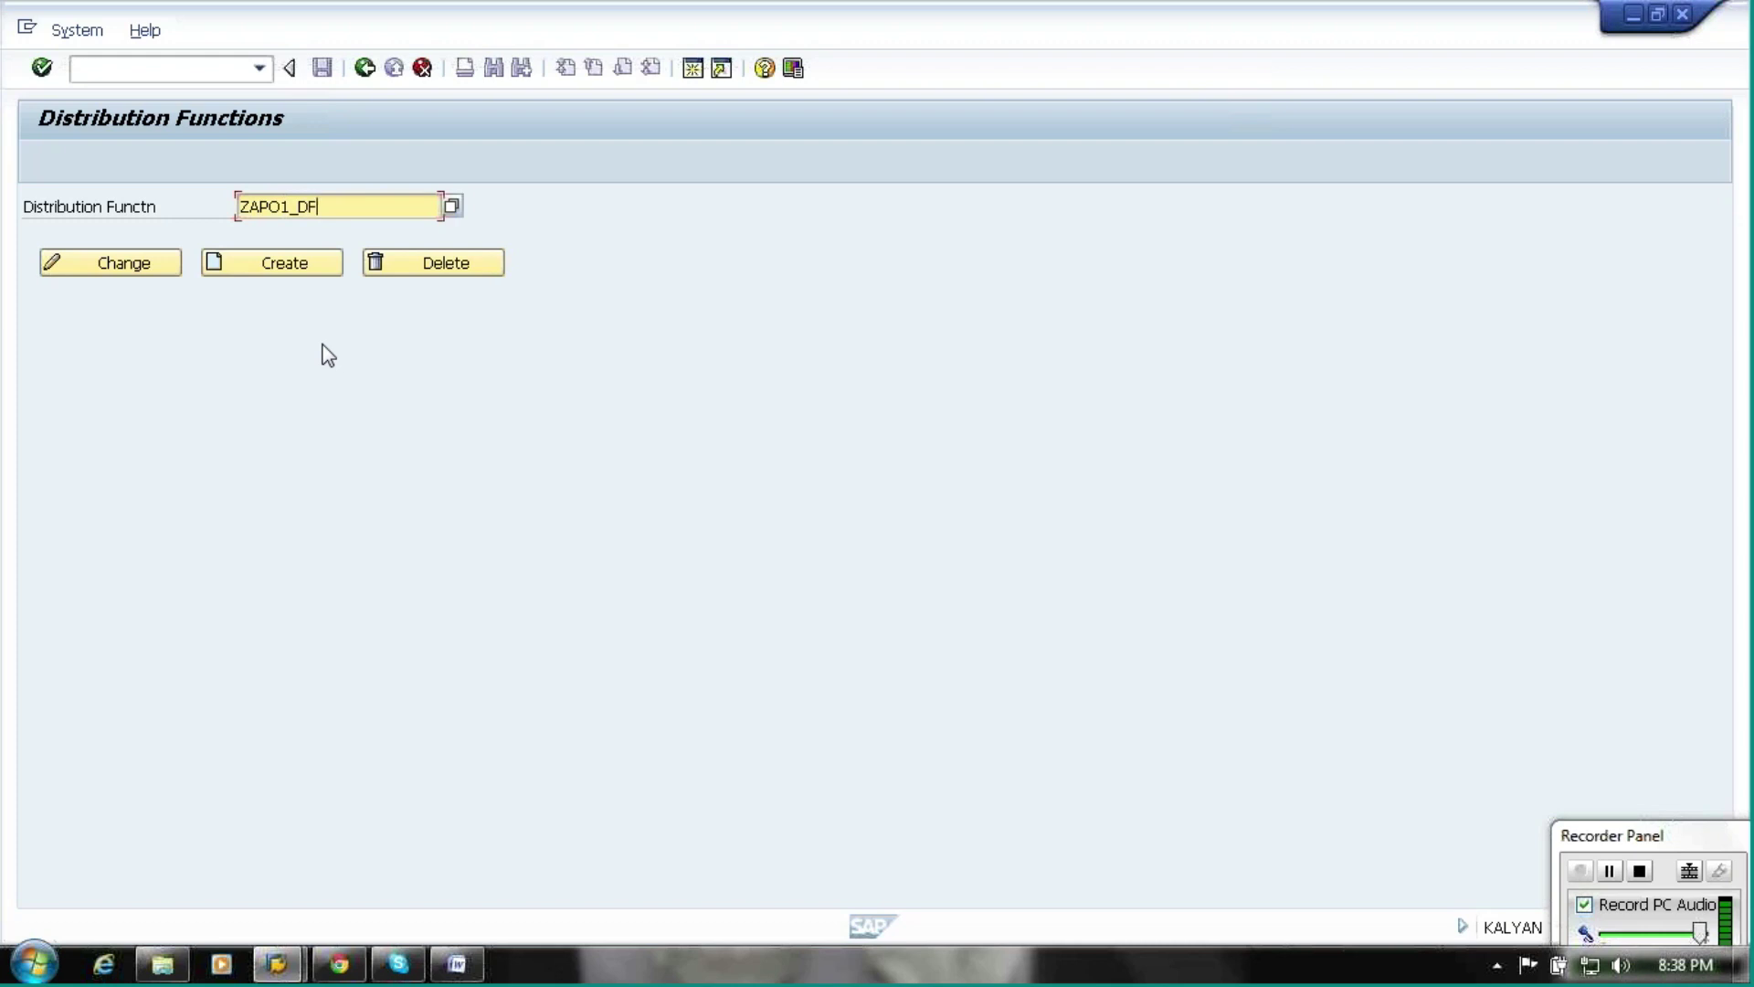
{"action": "left_click", "coordinate": [302, 267]}
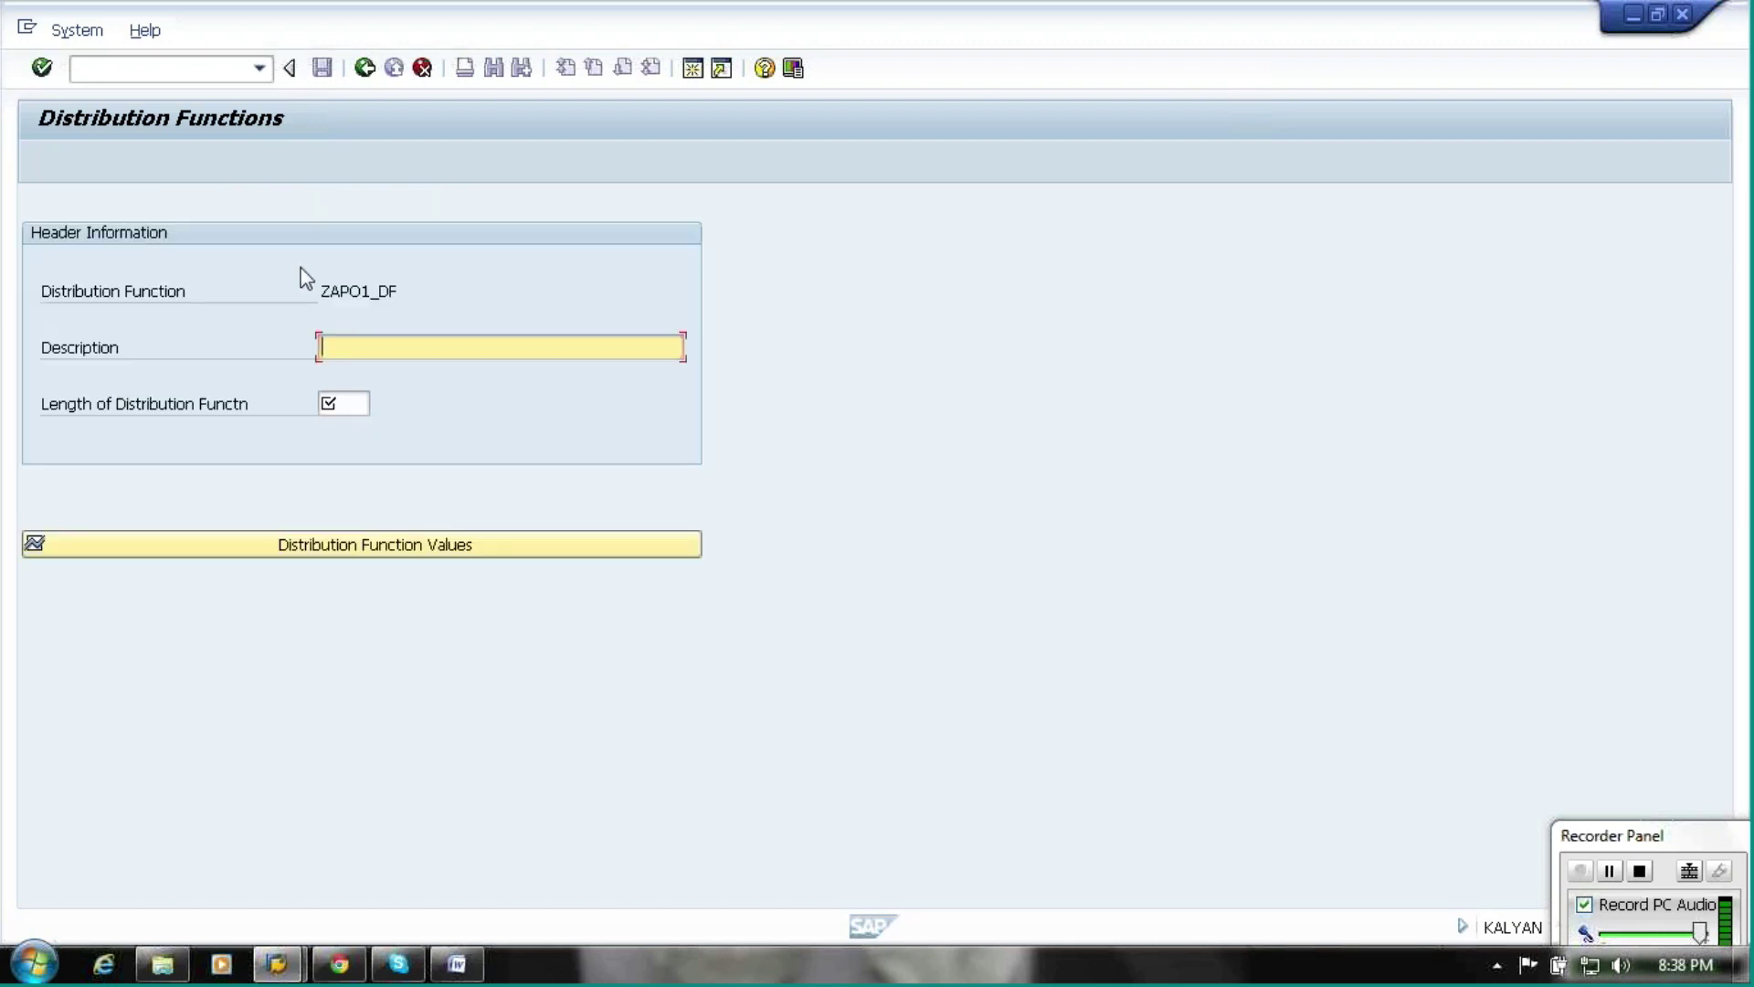
Describe the distribution function as ZAPO1 DF and set its length to 10
{"action": "type", "text": "ZAPO1 DF"}
{"action": "left_click", "coordinate": [360, 402]}
{"action": "type", "text": "10"}
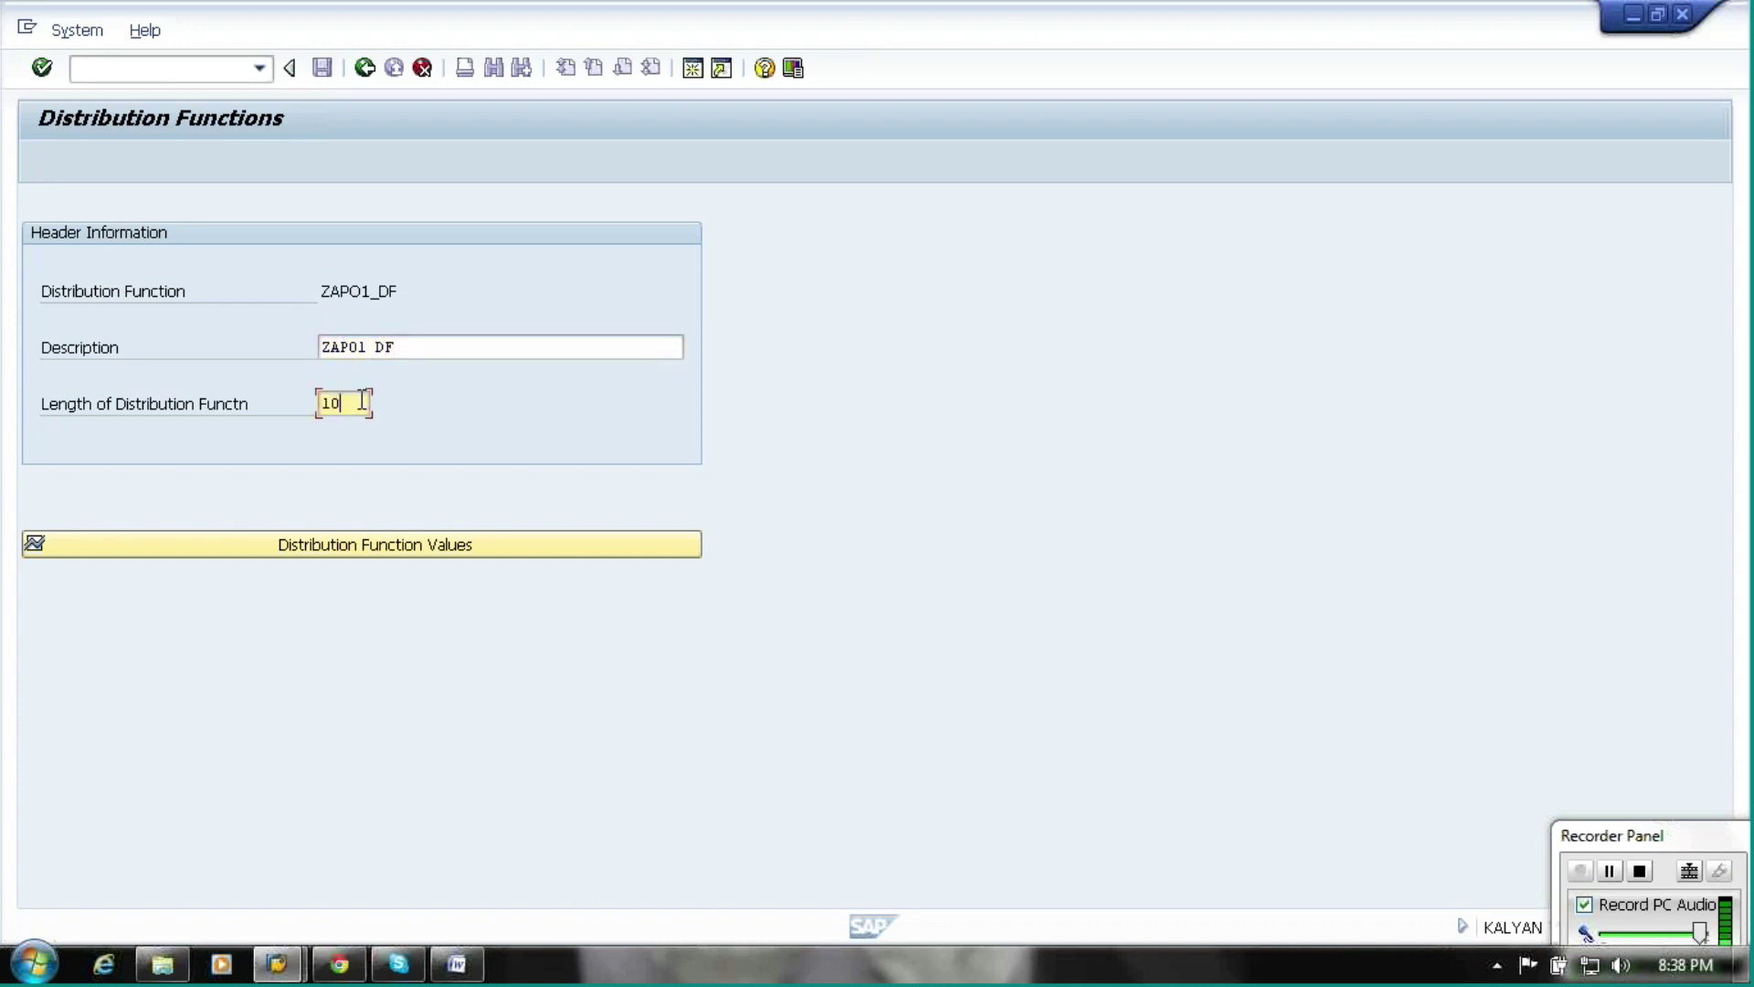
Enter distribution function values 100, 120, 140, 160, 180, 200, 220, 240, 260 and 280 for items 1 to 10, and save them
{"action": "left_click", "coordinate": [367, 546]}
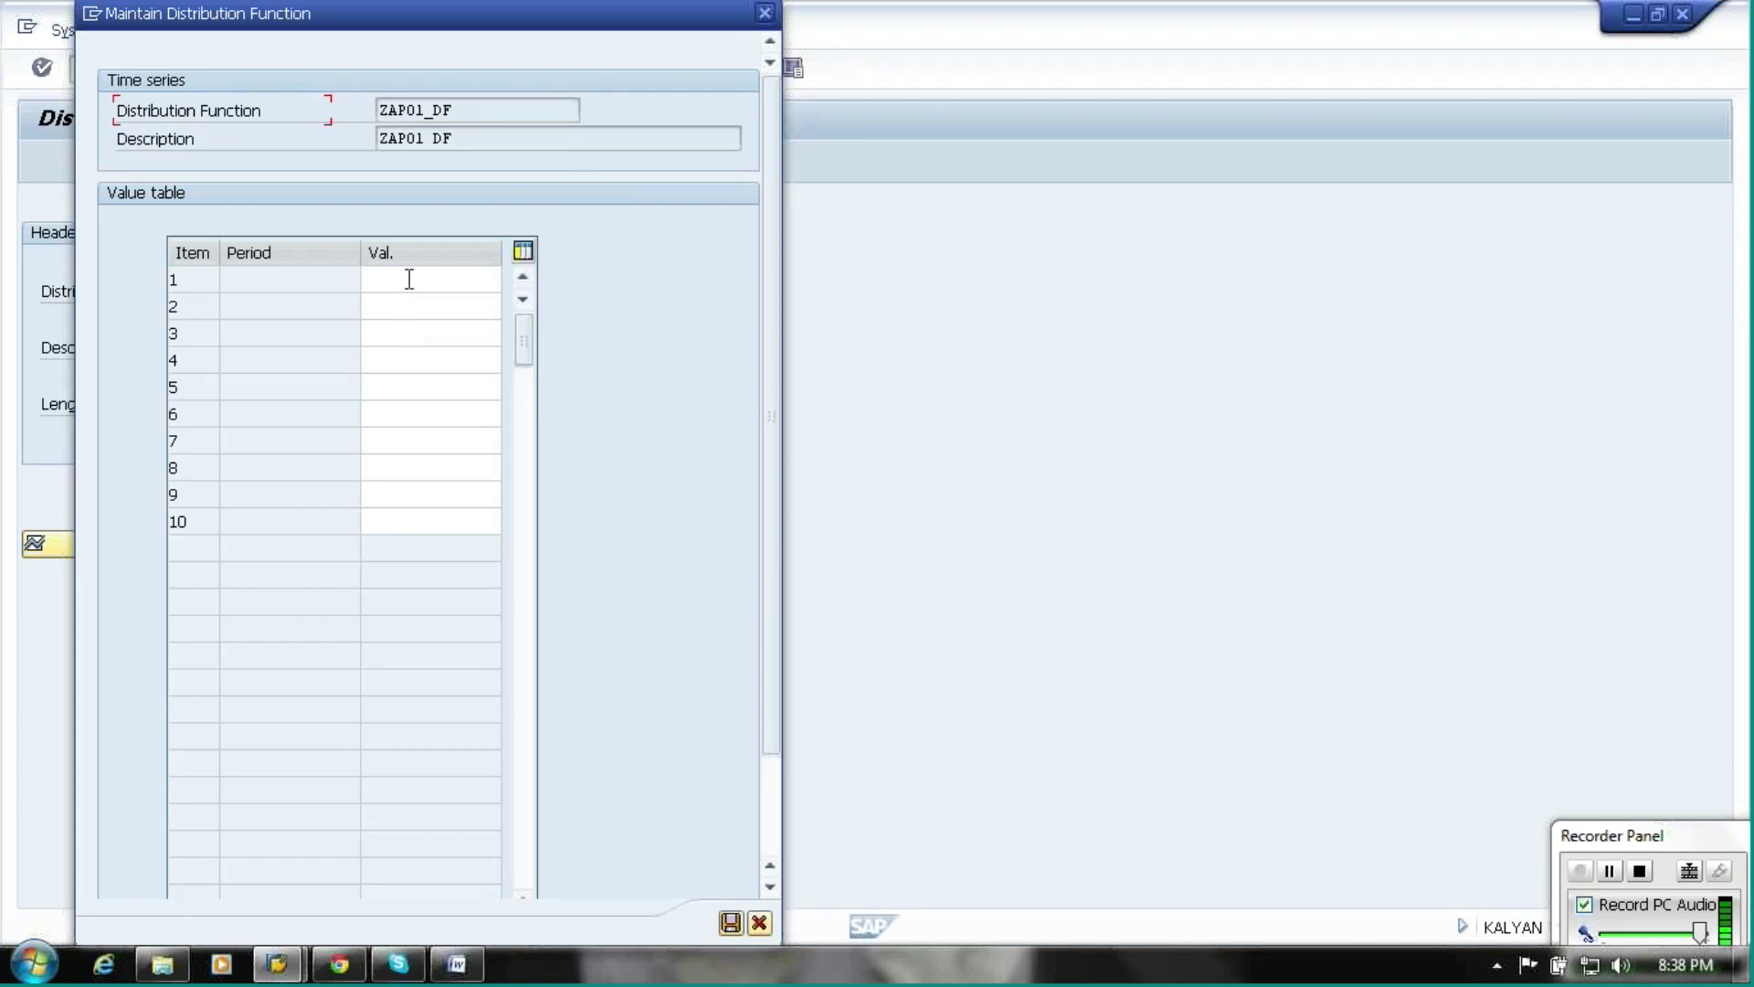
{"action": "left_click", "coordinate": [408, 279]}
{"action": "type", "text": "100"}
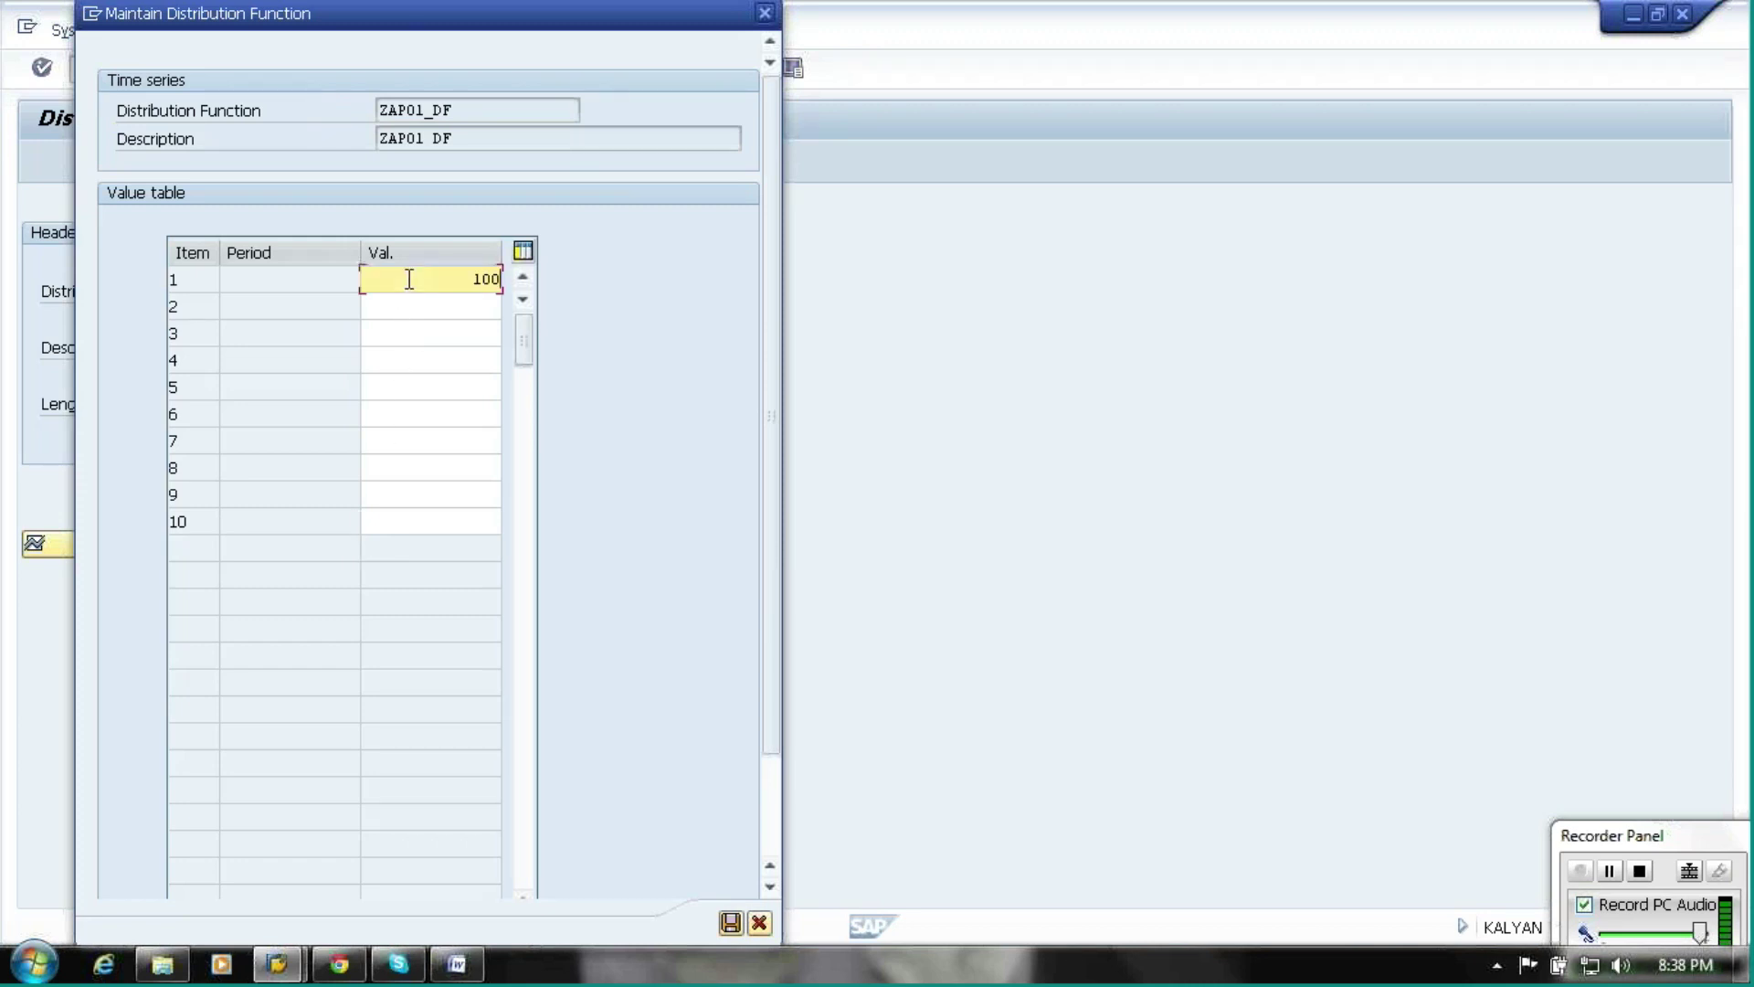
{"action": "key", "text": "Down"}
{"action": "type", "text": "120"}
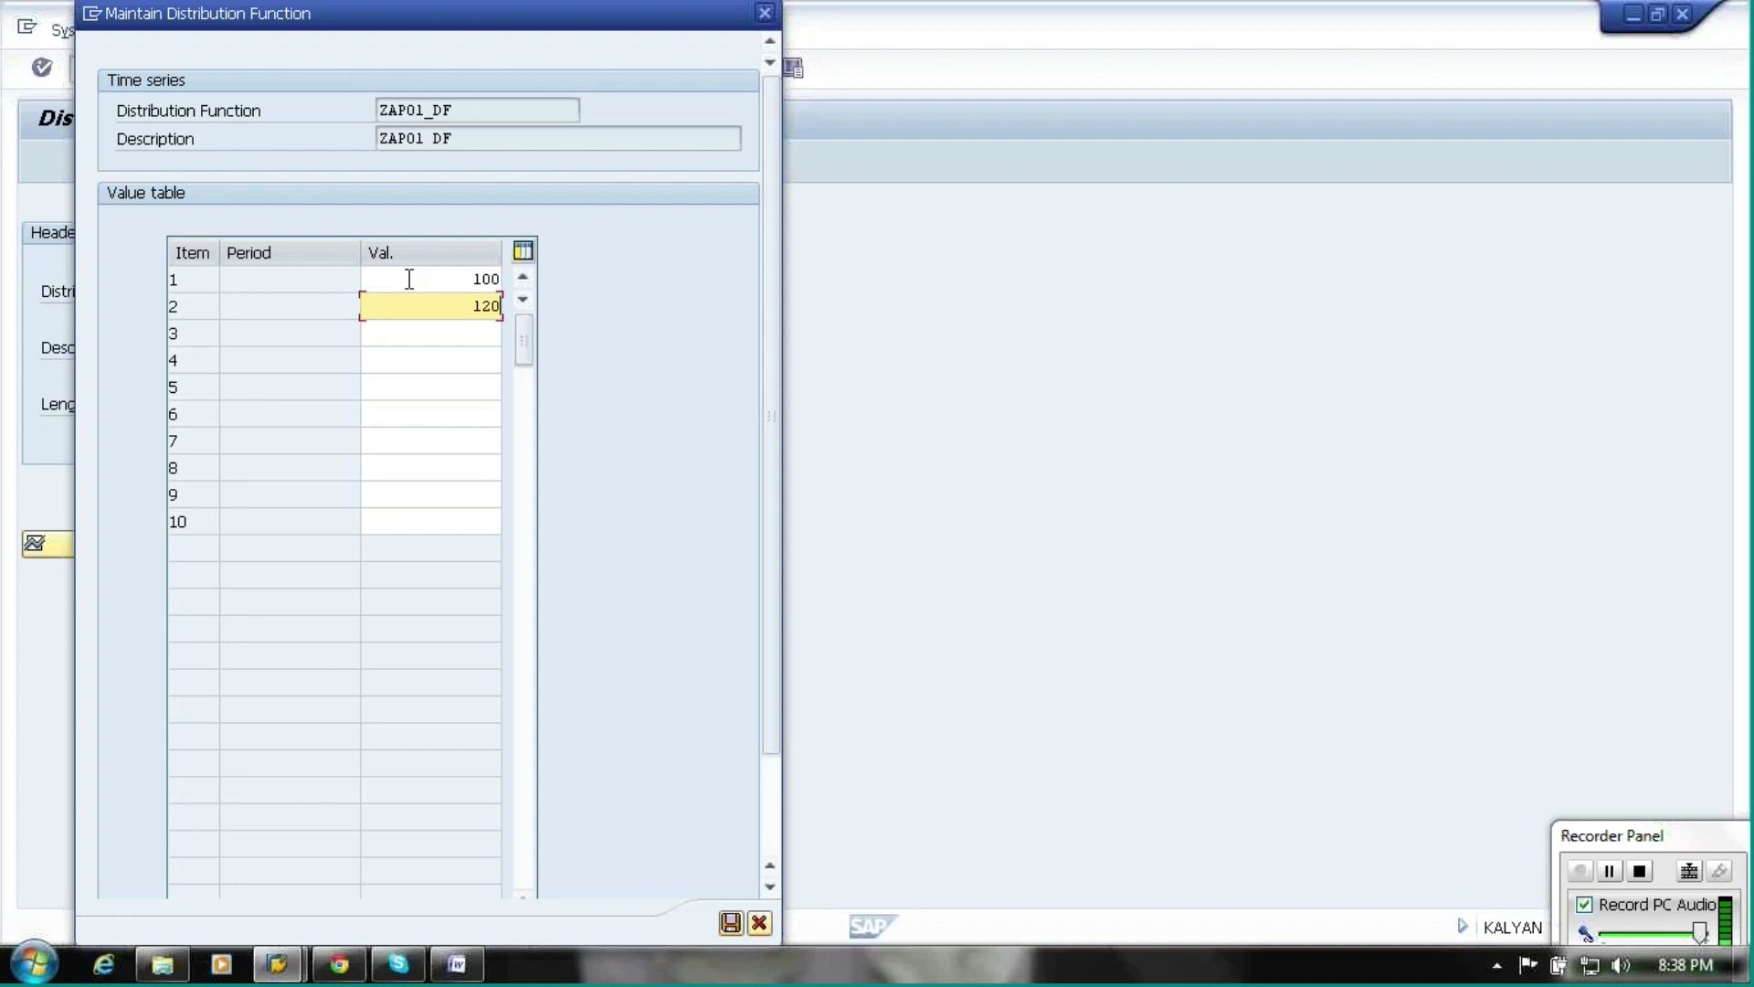
{"action": "key", "text": "Down"}
{"action": "type", "text": "140"}
{"action": "key", "text": "Down"}
{"action": "type", "text": "1"}
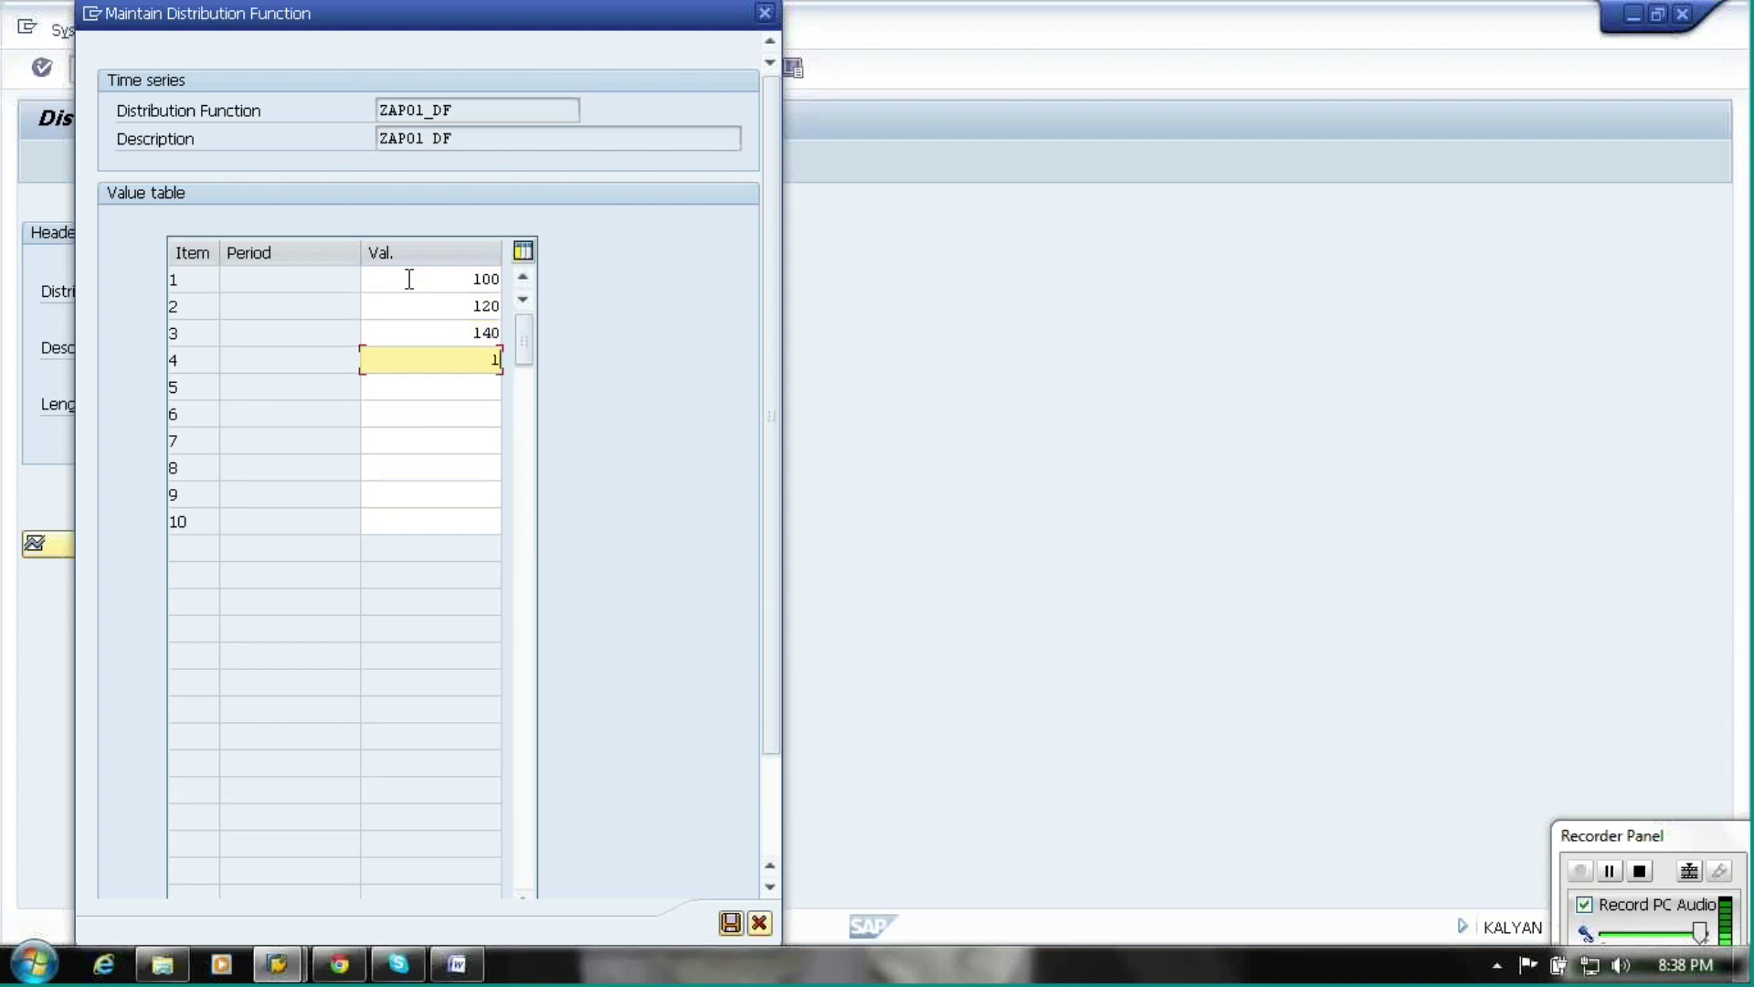
{"action": "type", "text": "60"}
{"action": "key", "text": "Down"}
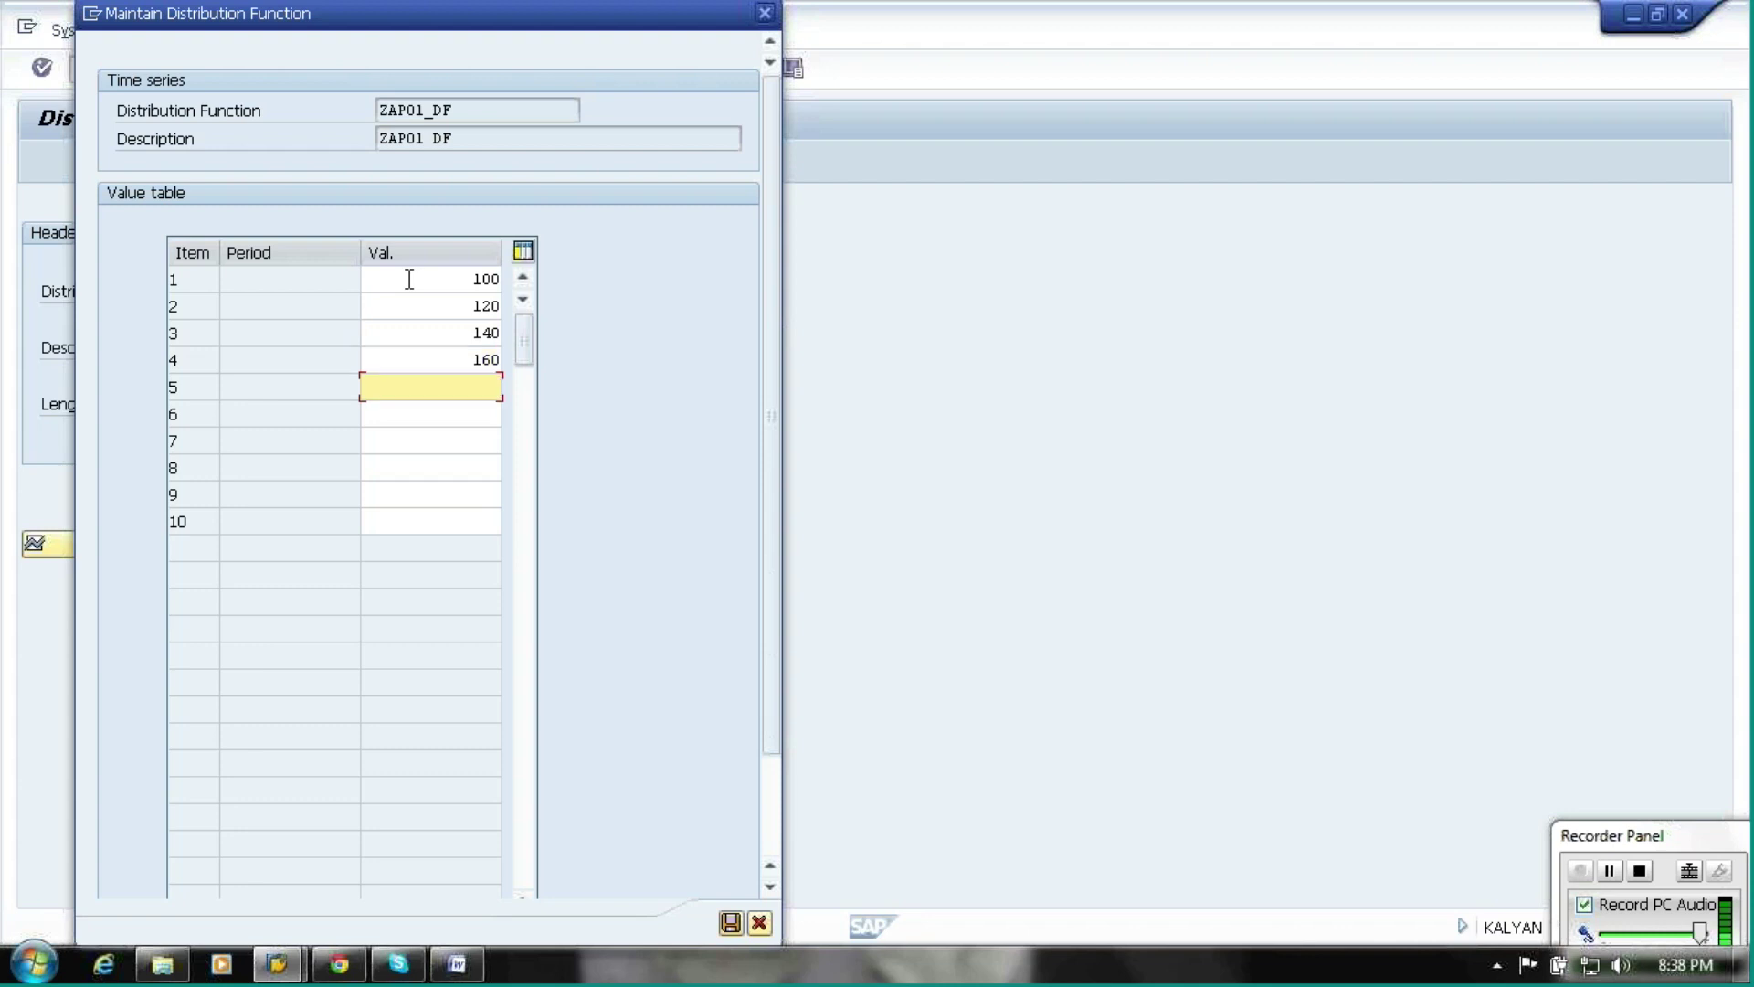
{"action": "type", "text": "180"}
{"action": "key", "text": "Down"}
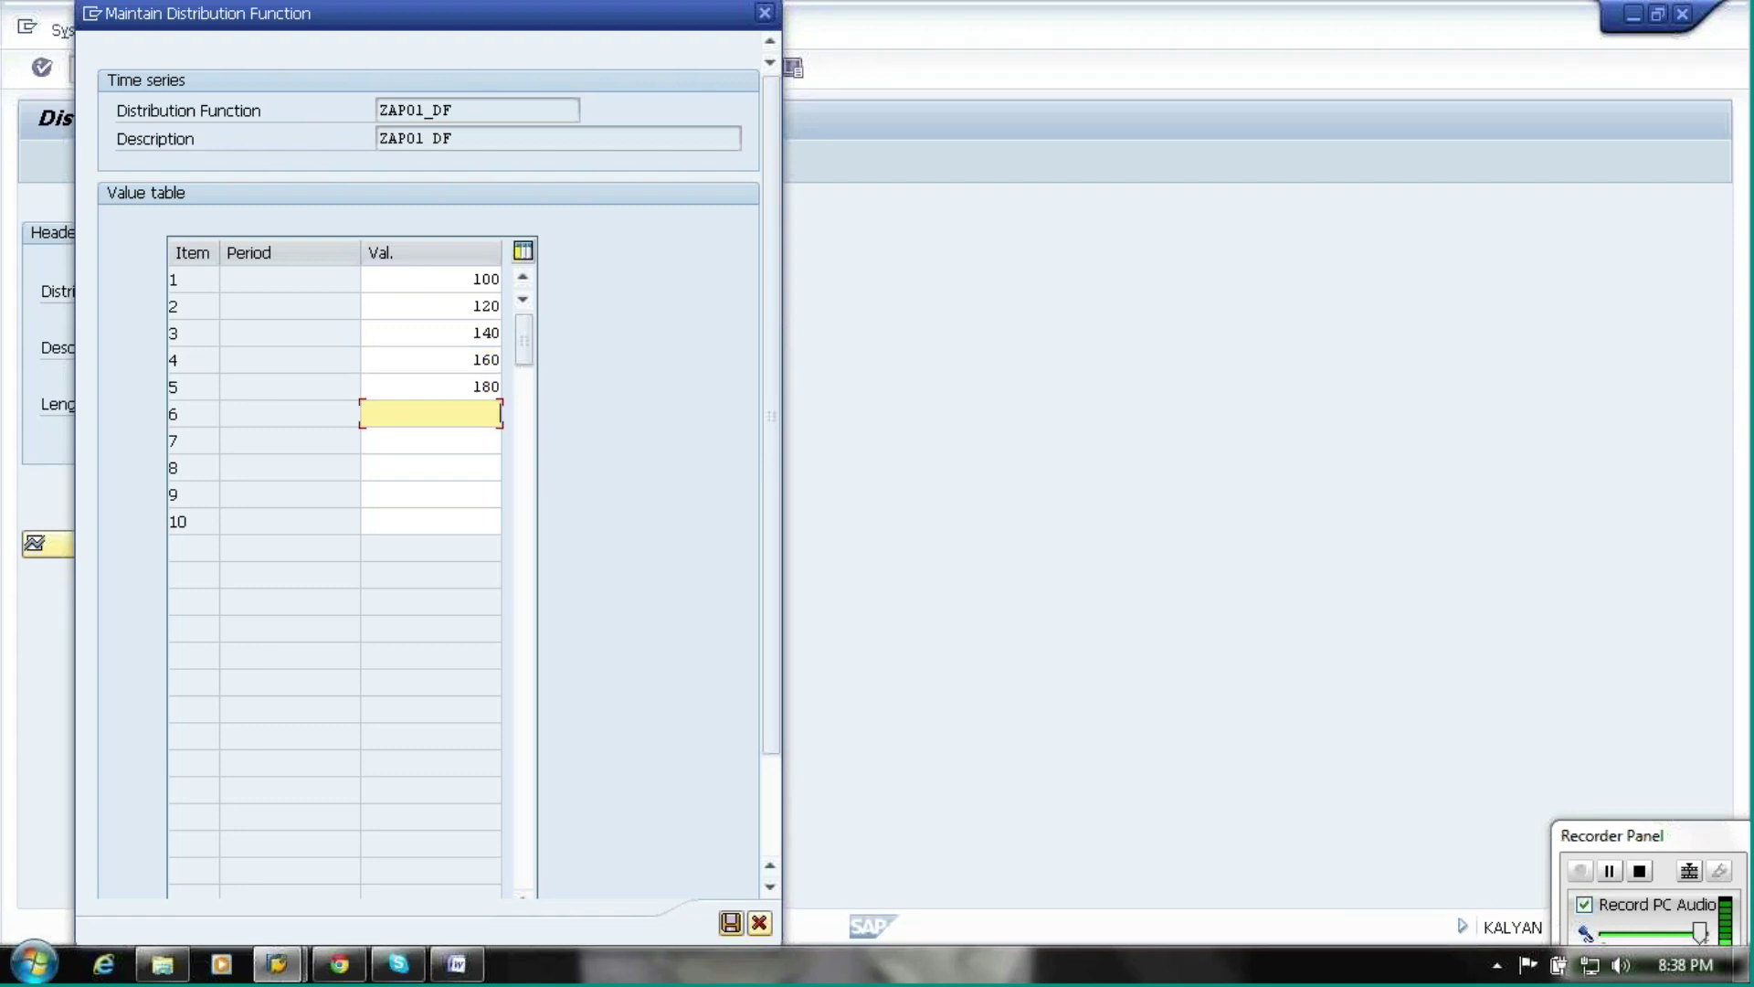
{"action": "type", "text": "200"}
{"action": "key", "text": "Down"}
{"action": "type", "text": "220"}
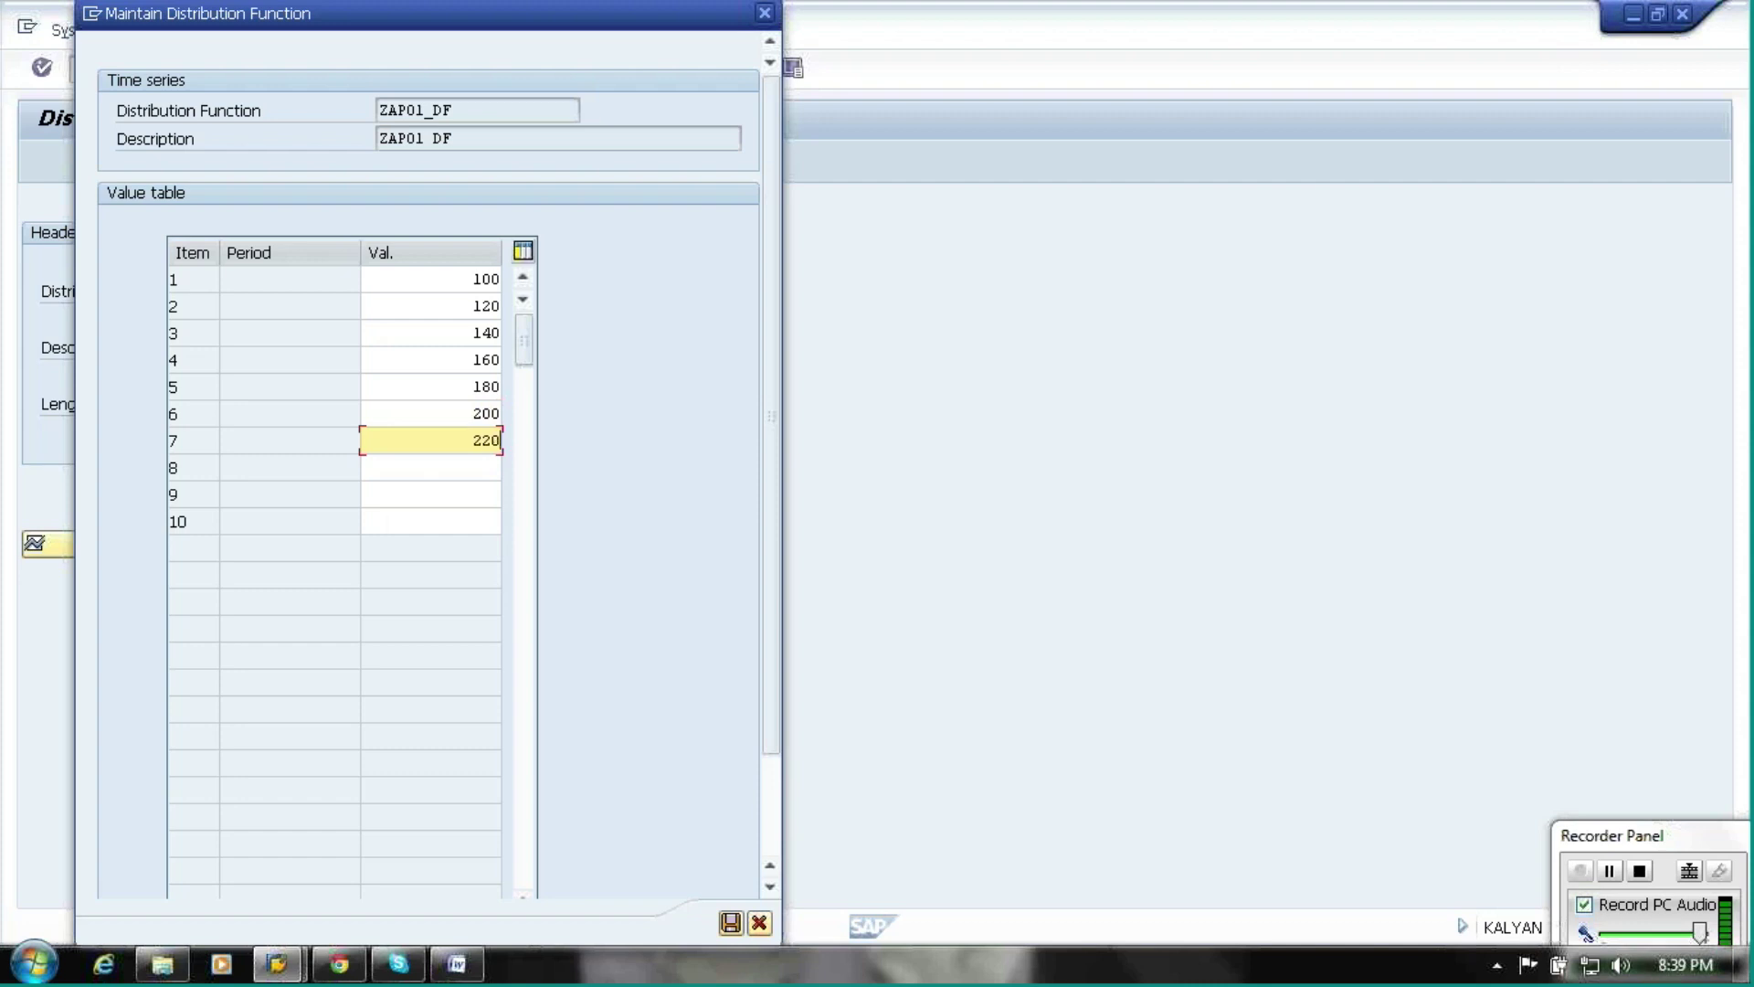
{"action": "key", "text": "Down"}
{"action": "type", "text": "240"}
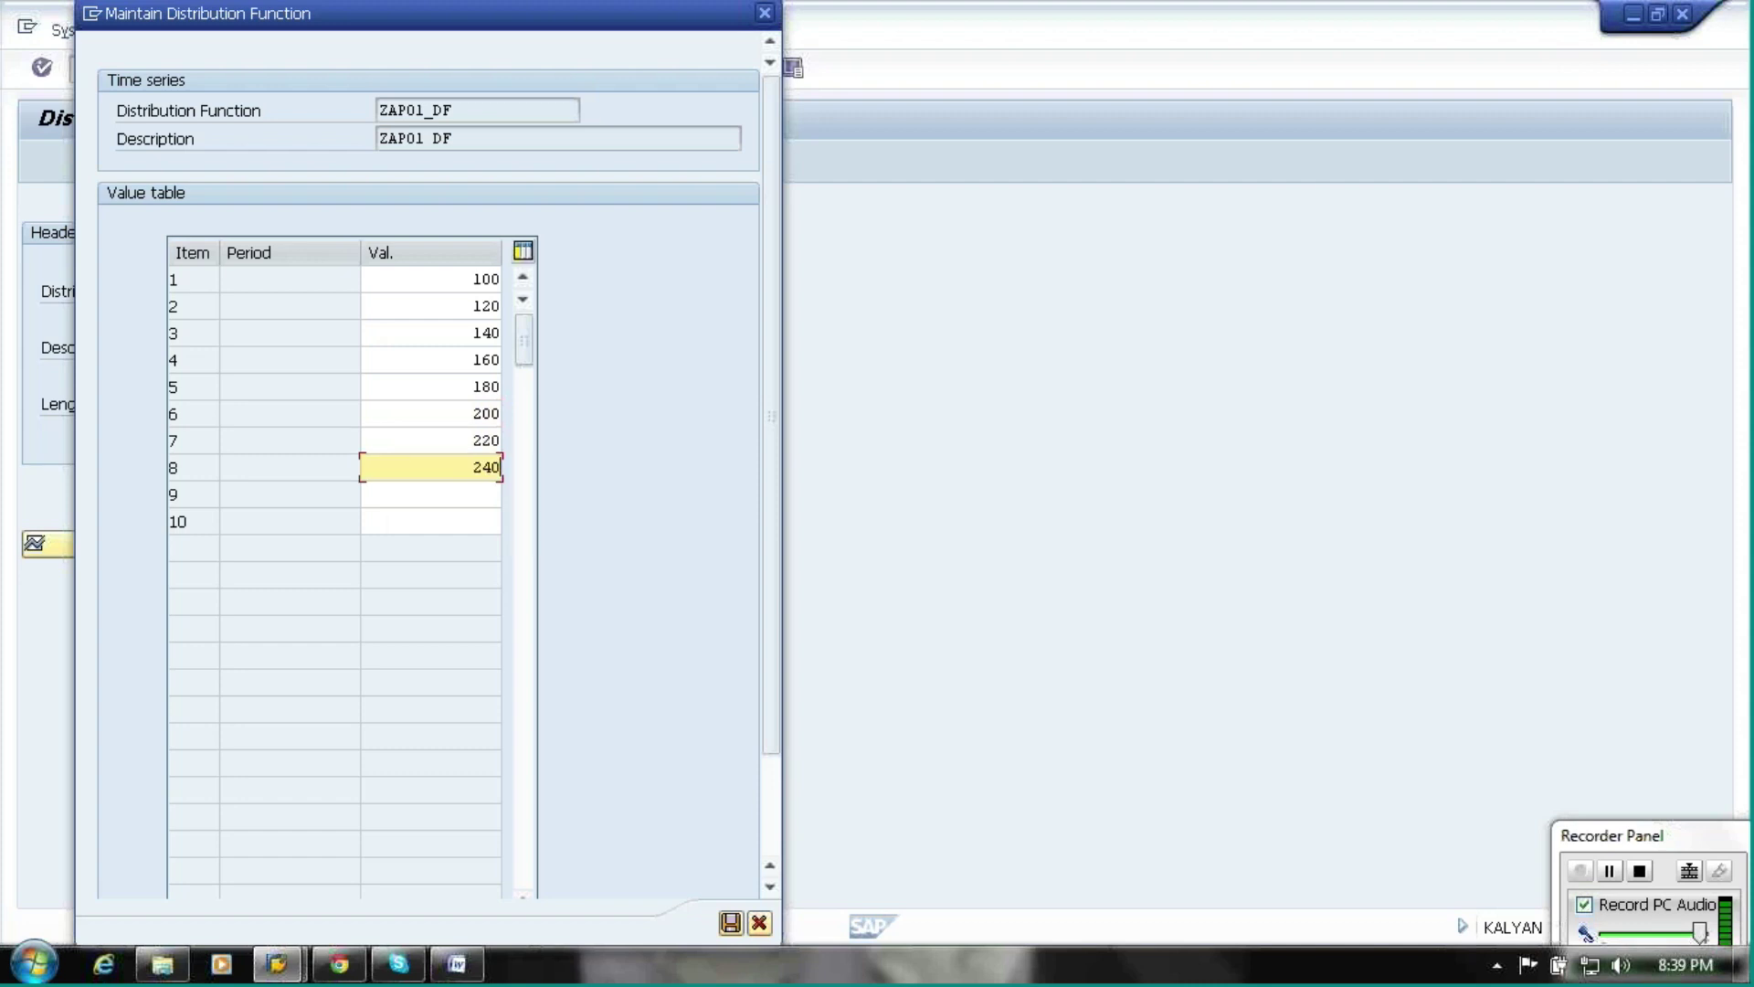
{"action": "key", "text": "Down"}
{"action": "type", "text": "260"}
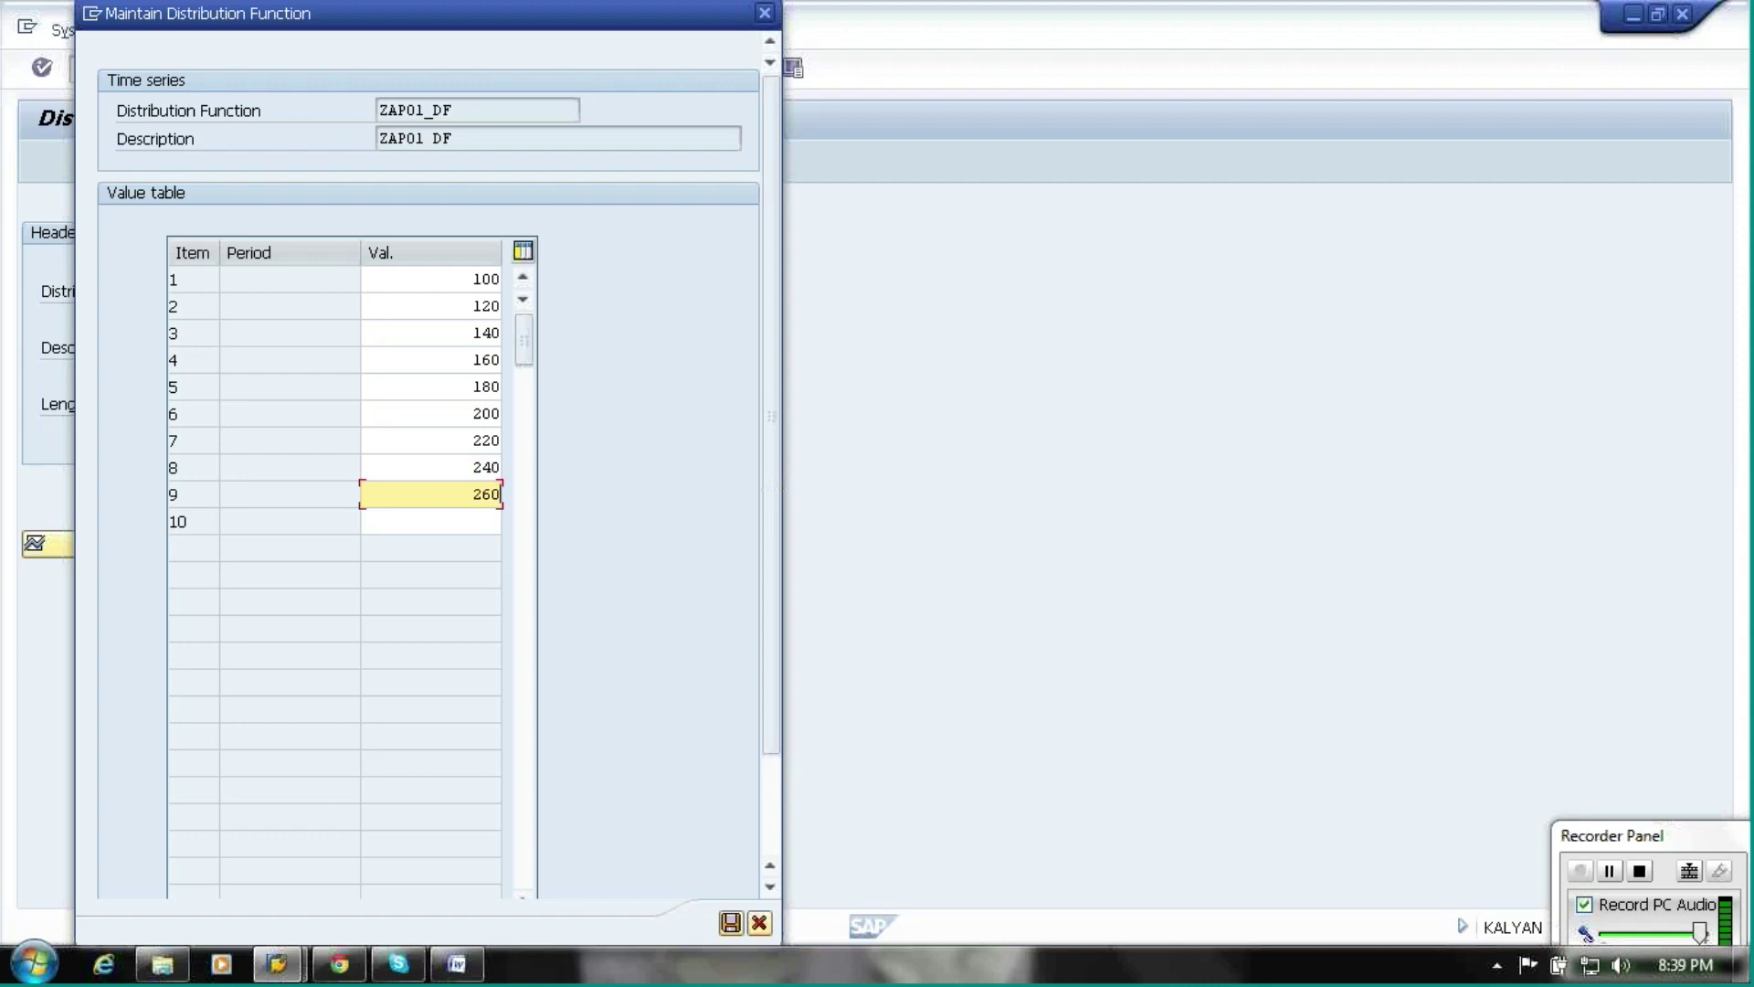
{"action": "key", "text": "Down"}
{"action": "type", "text": "280"}
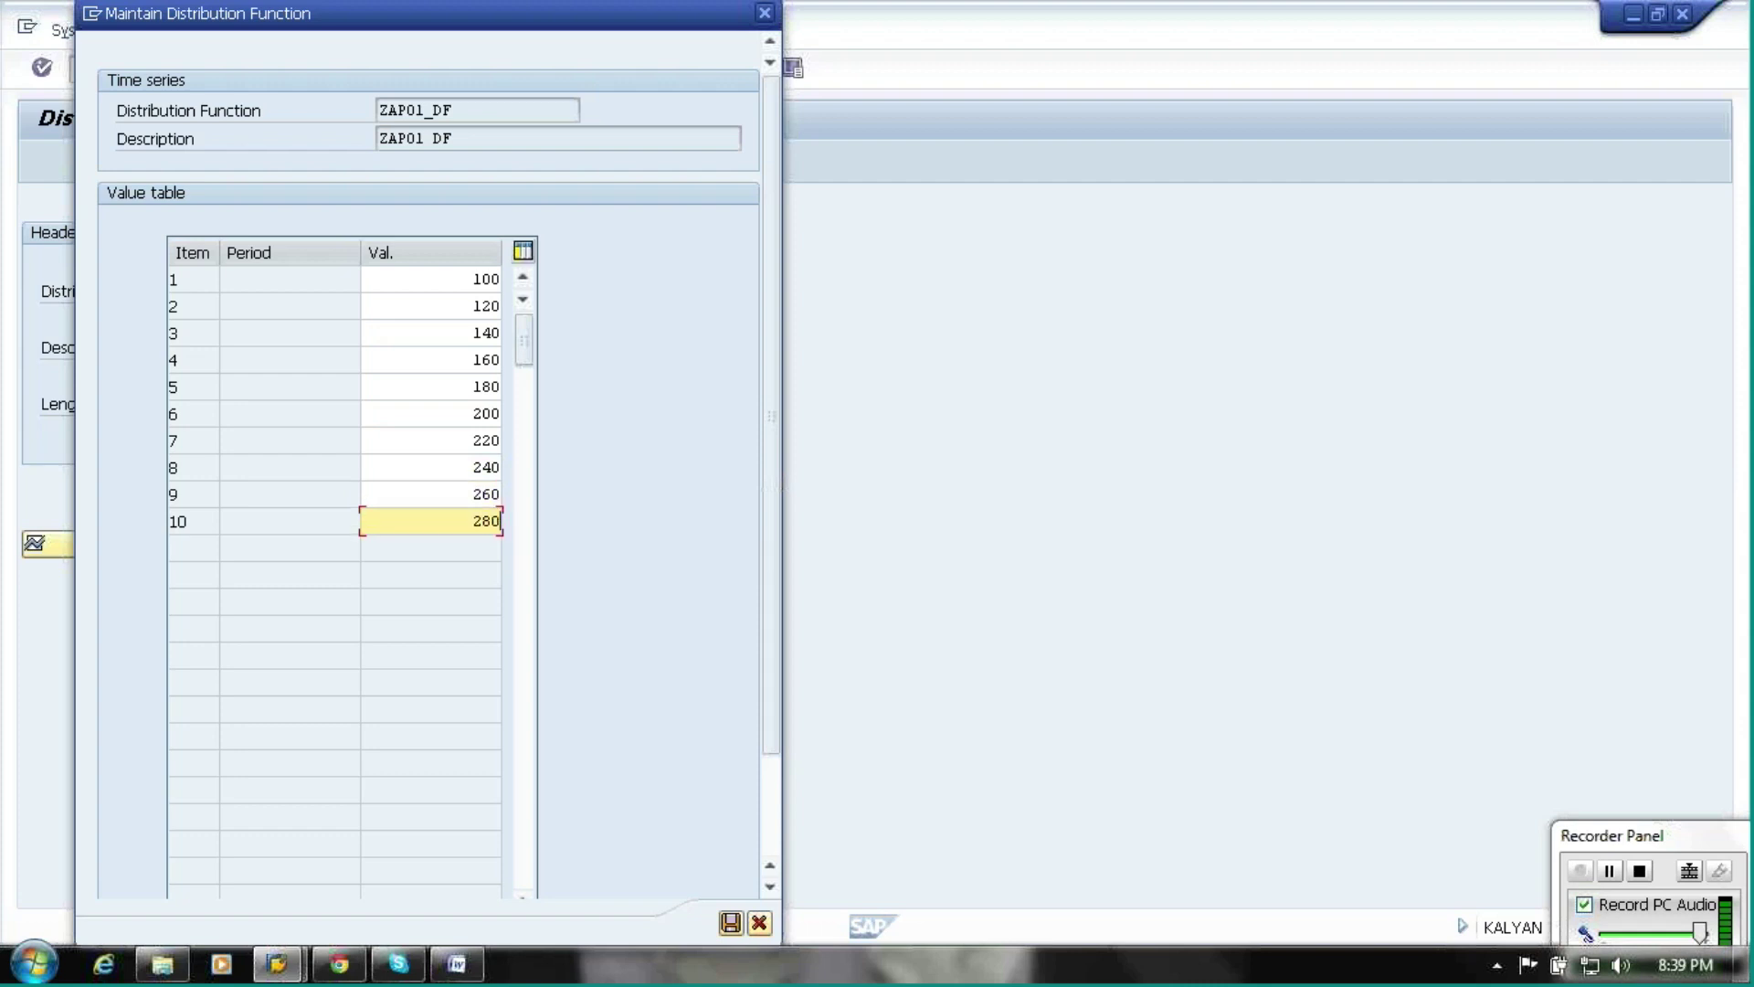
{"action": "left_click", "coordinate": [731, 923]}
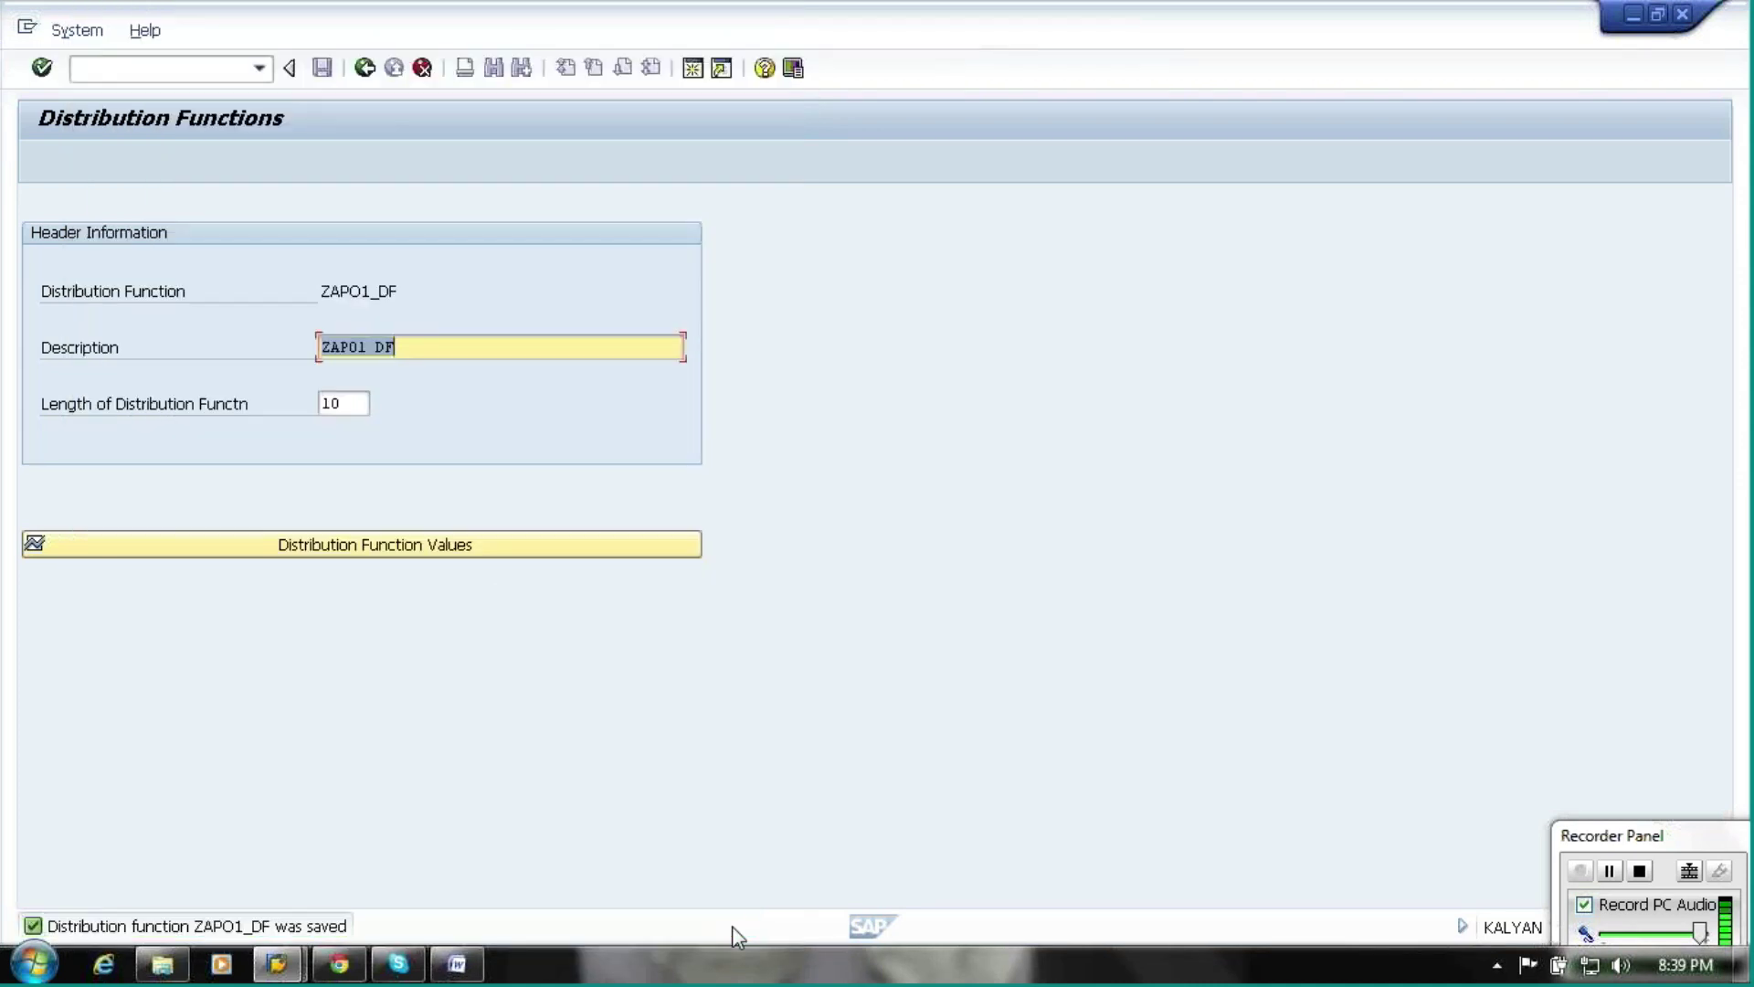
Go to interactive planning with /n/sapapo/SDP94 and load the data for product P1 from selection P1P2L1ZAP1
{"action": "left_click", "coordinate": [260, 68]}
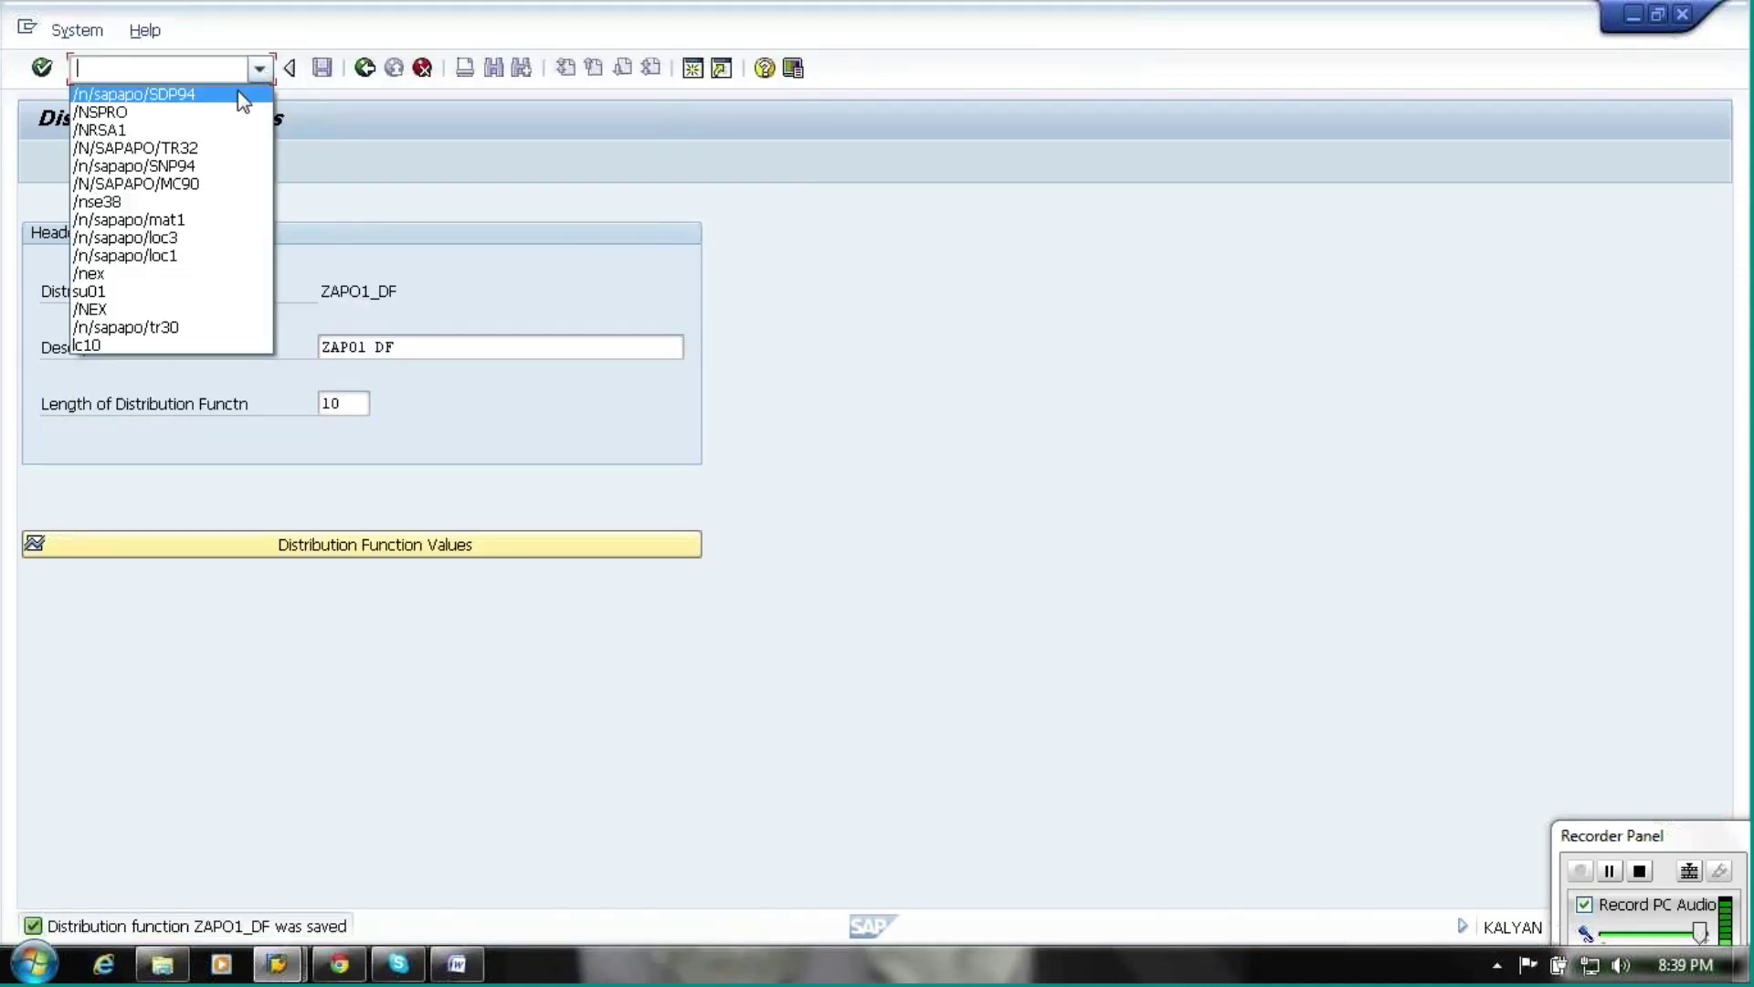
{"action": "left_click", "coordinate": [239, 92]}
{"action": "key", "text": "Return"}
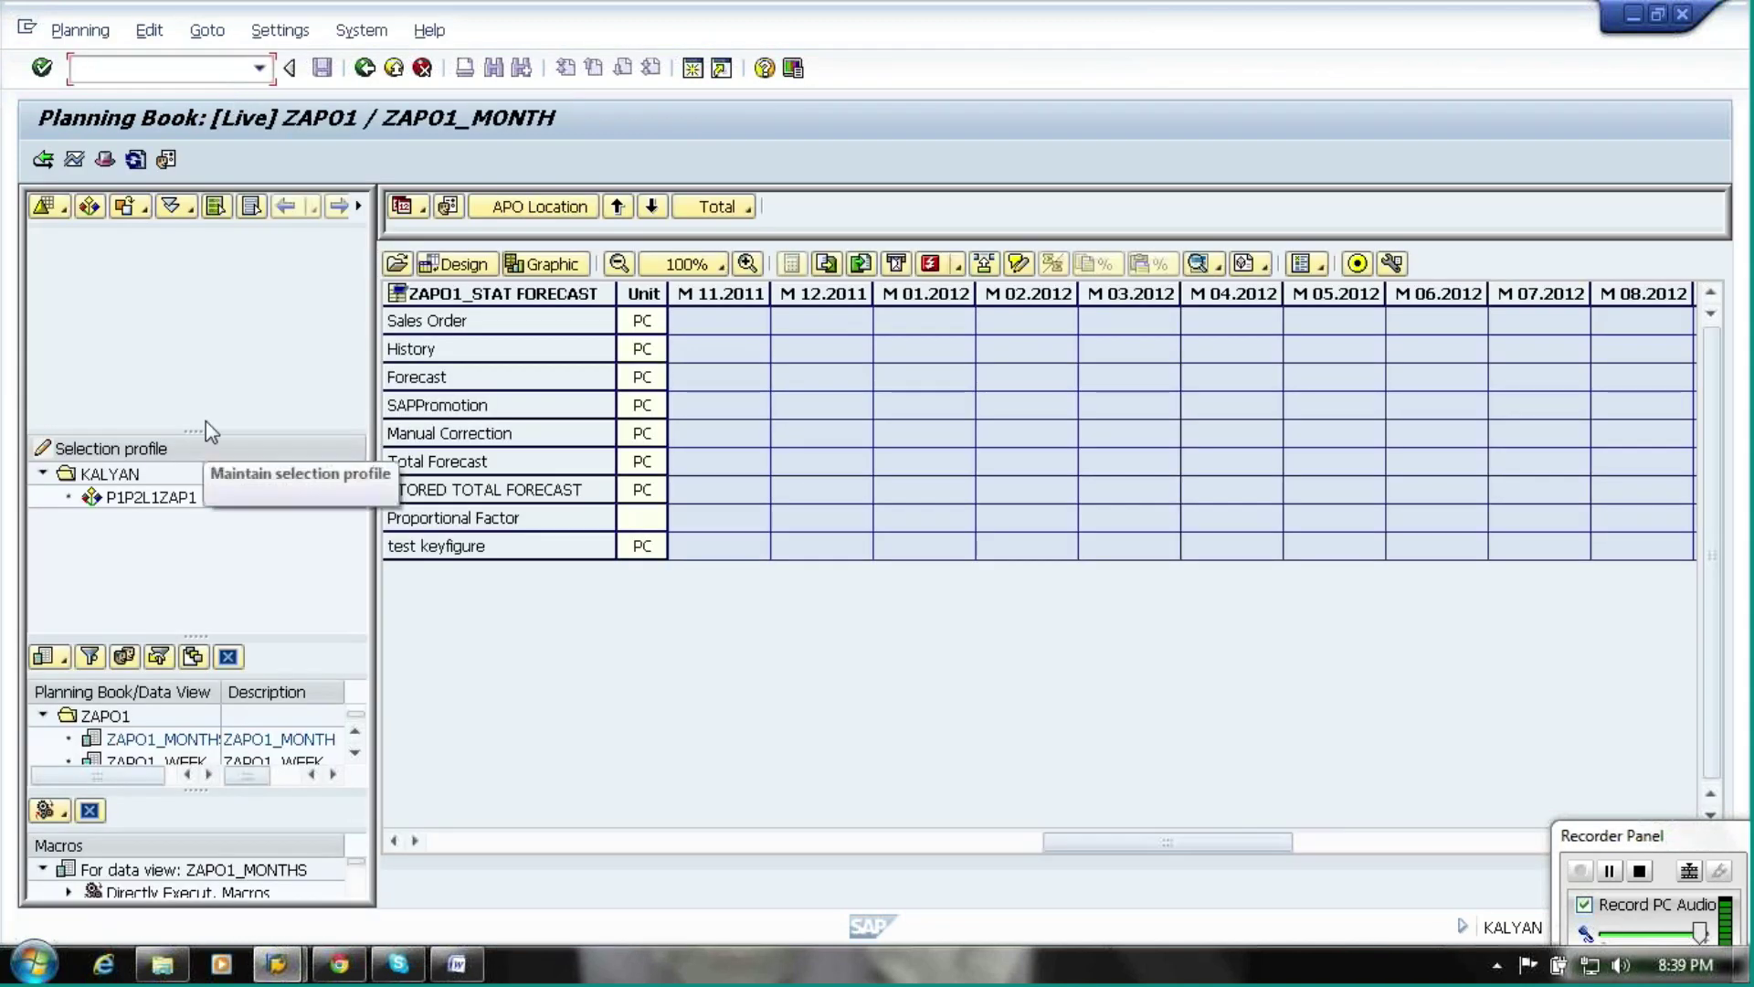
{"action": "double_click", "coordinate": [168, 499]}
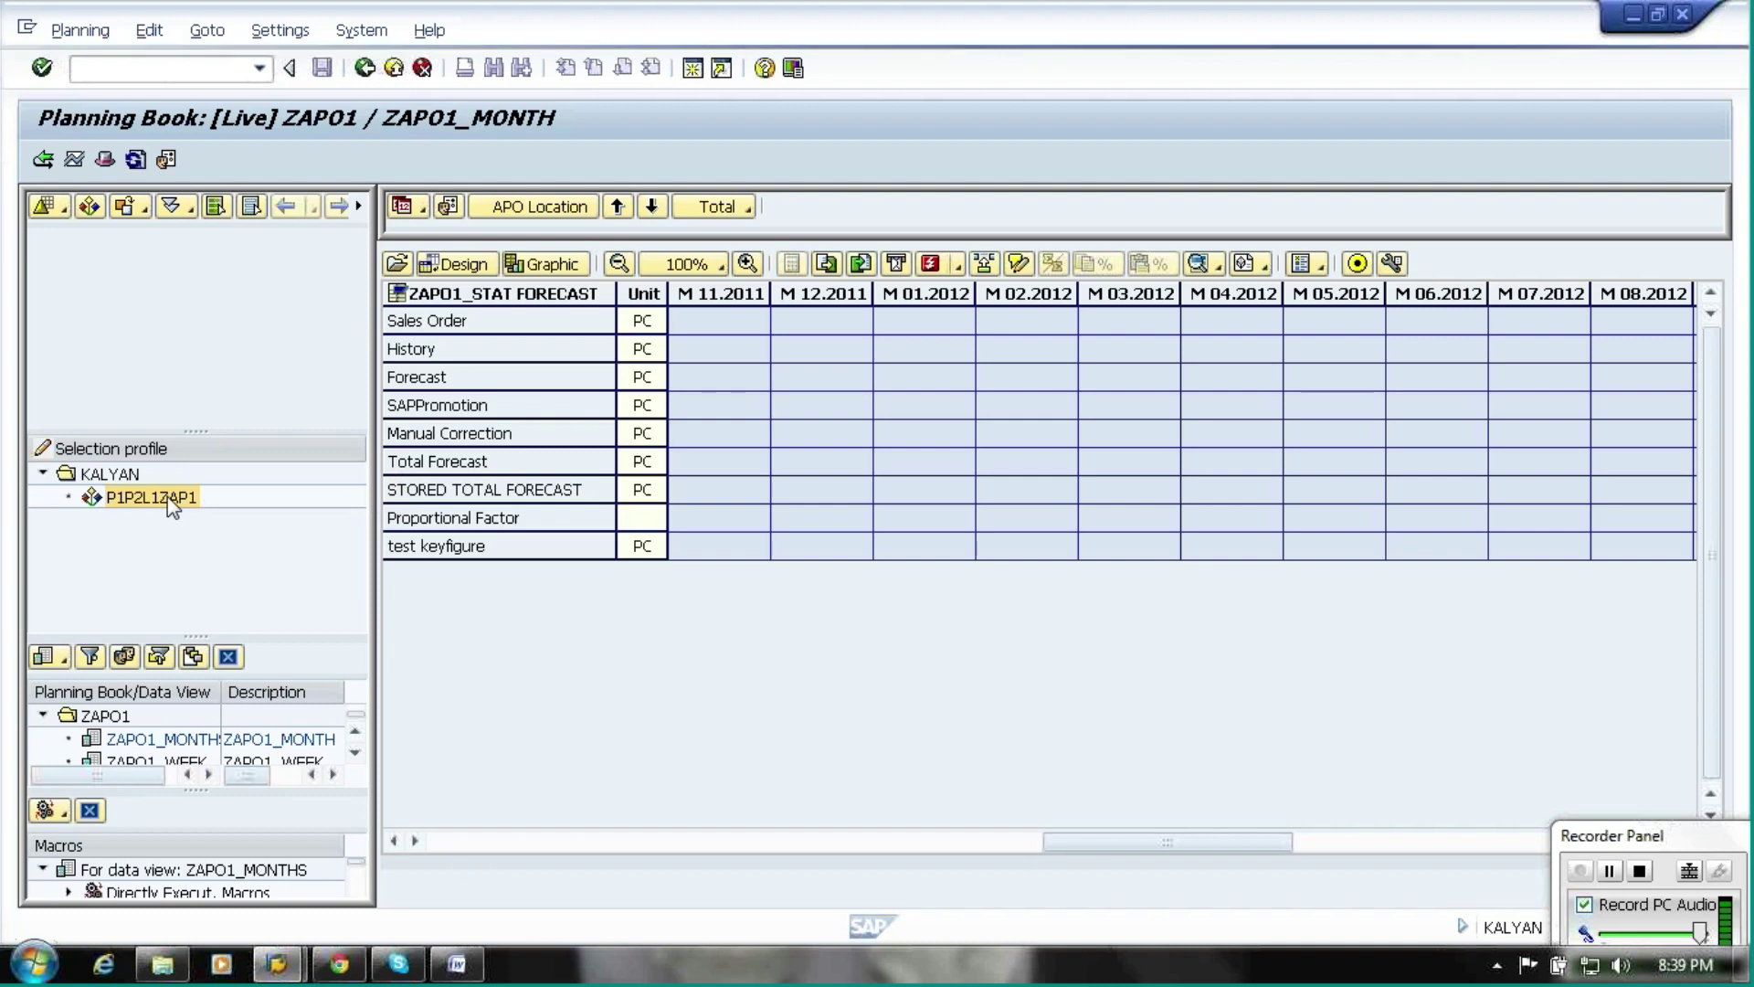
{"action": "left_click", "coordinate": [152, 300]}
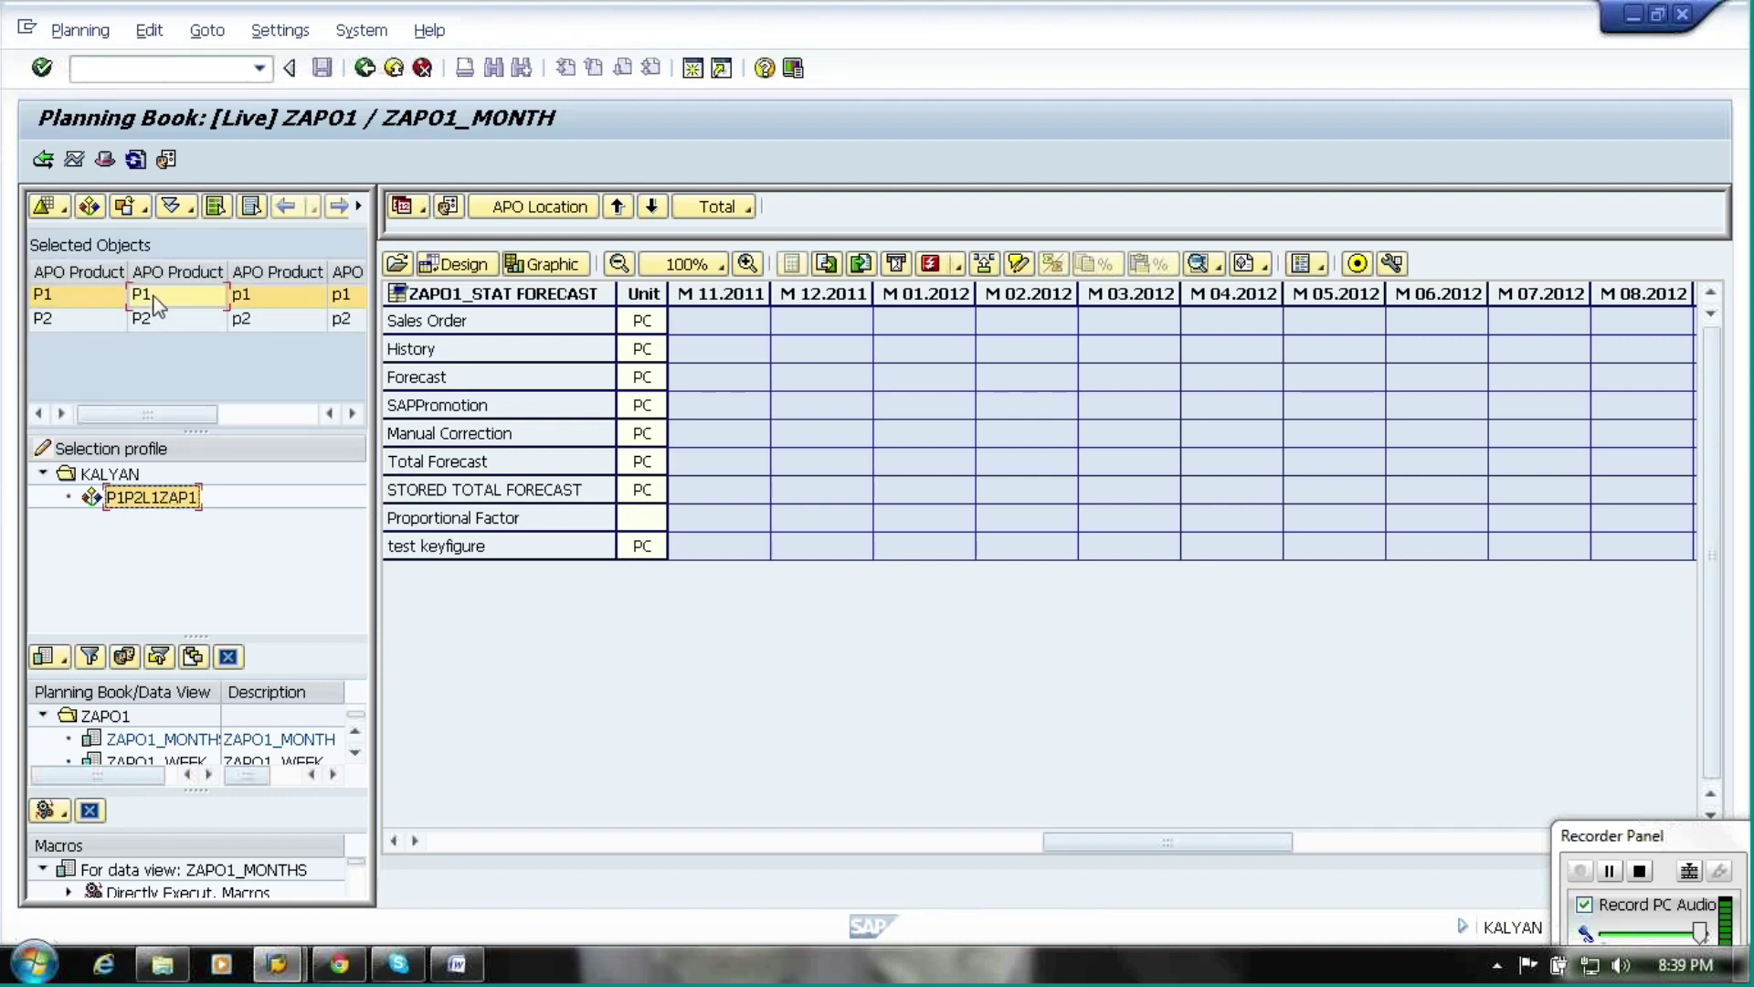
{"action": "double_click", "coordinate": [154, 299]}
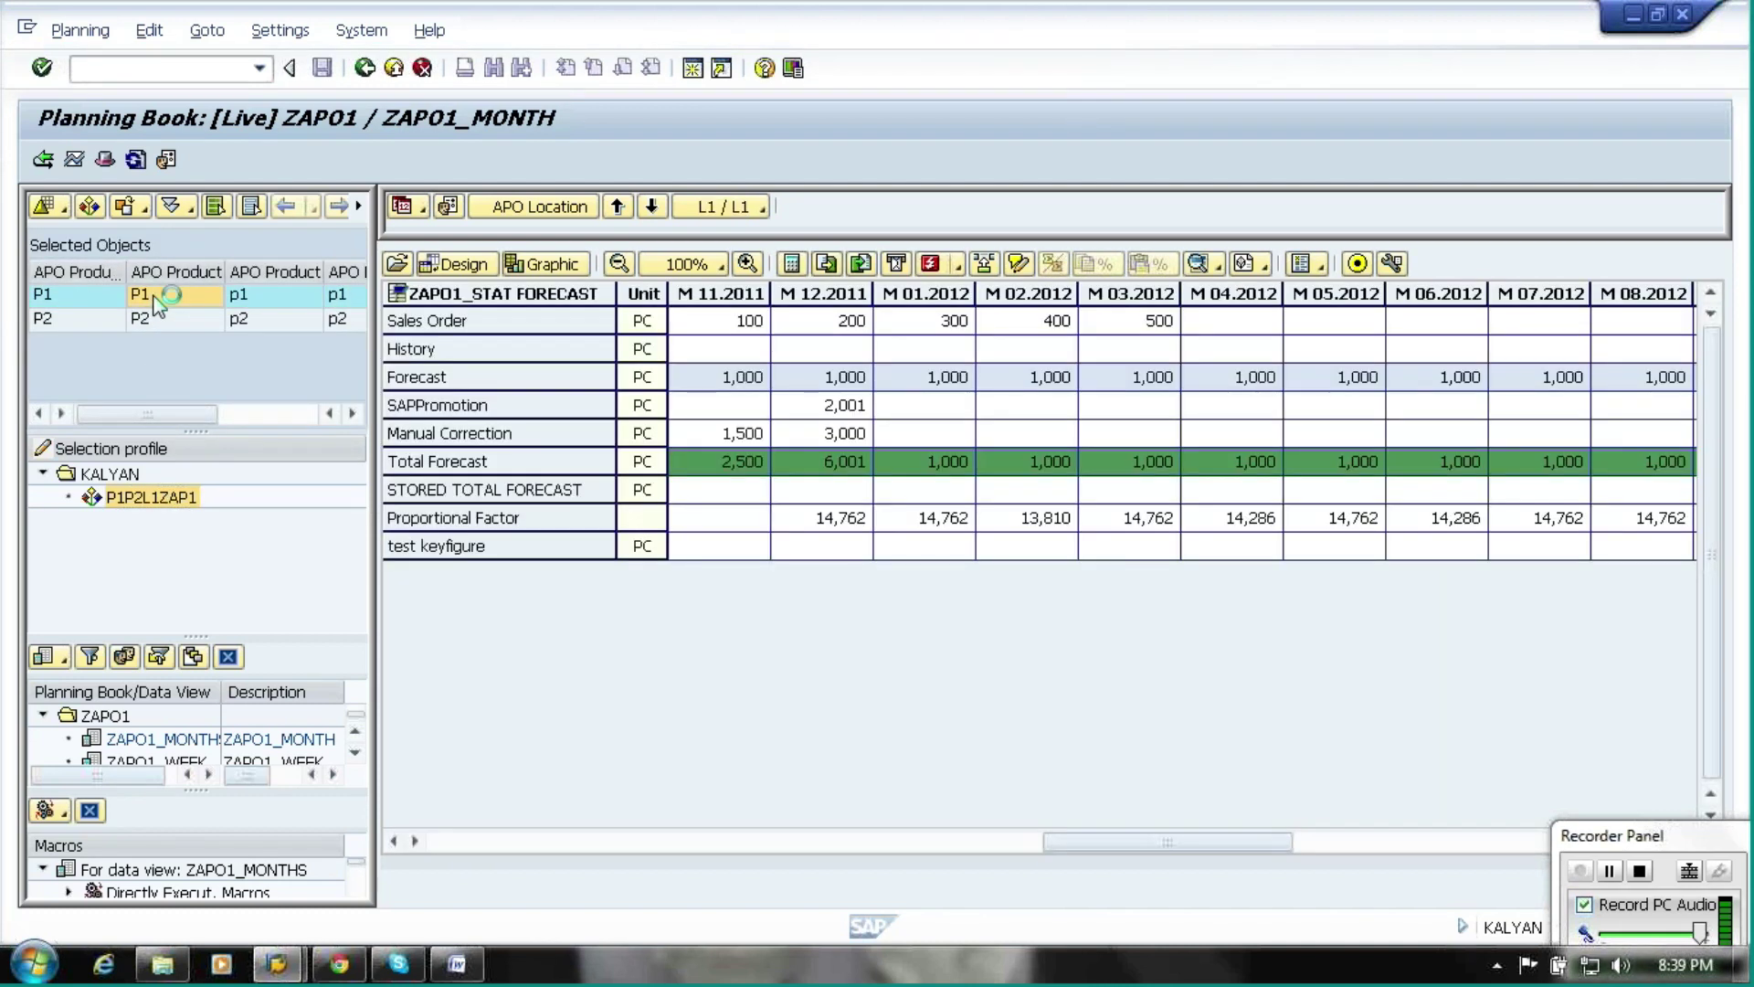
Clear the Sales Order quantities for months 11.2011 through 03.2012
{"action": "double_click", "coordinate": [709, 321]}
{"action": "key", "text": "Delete"}
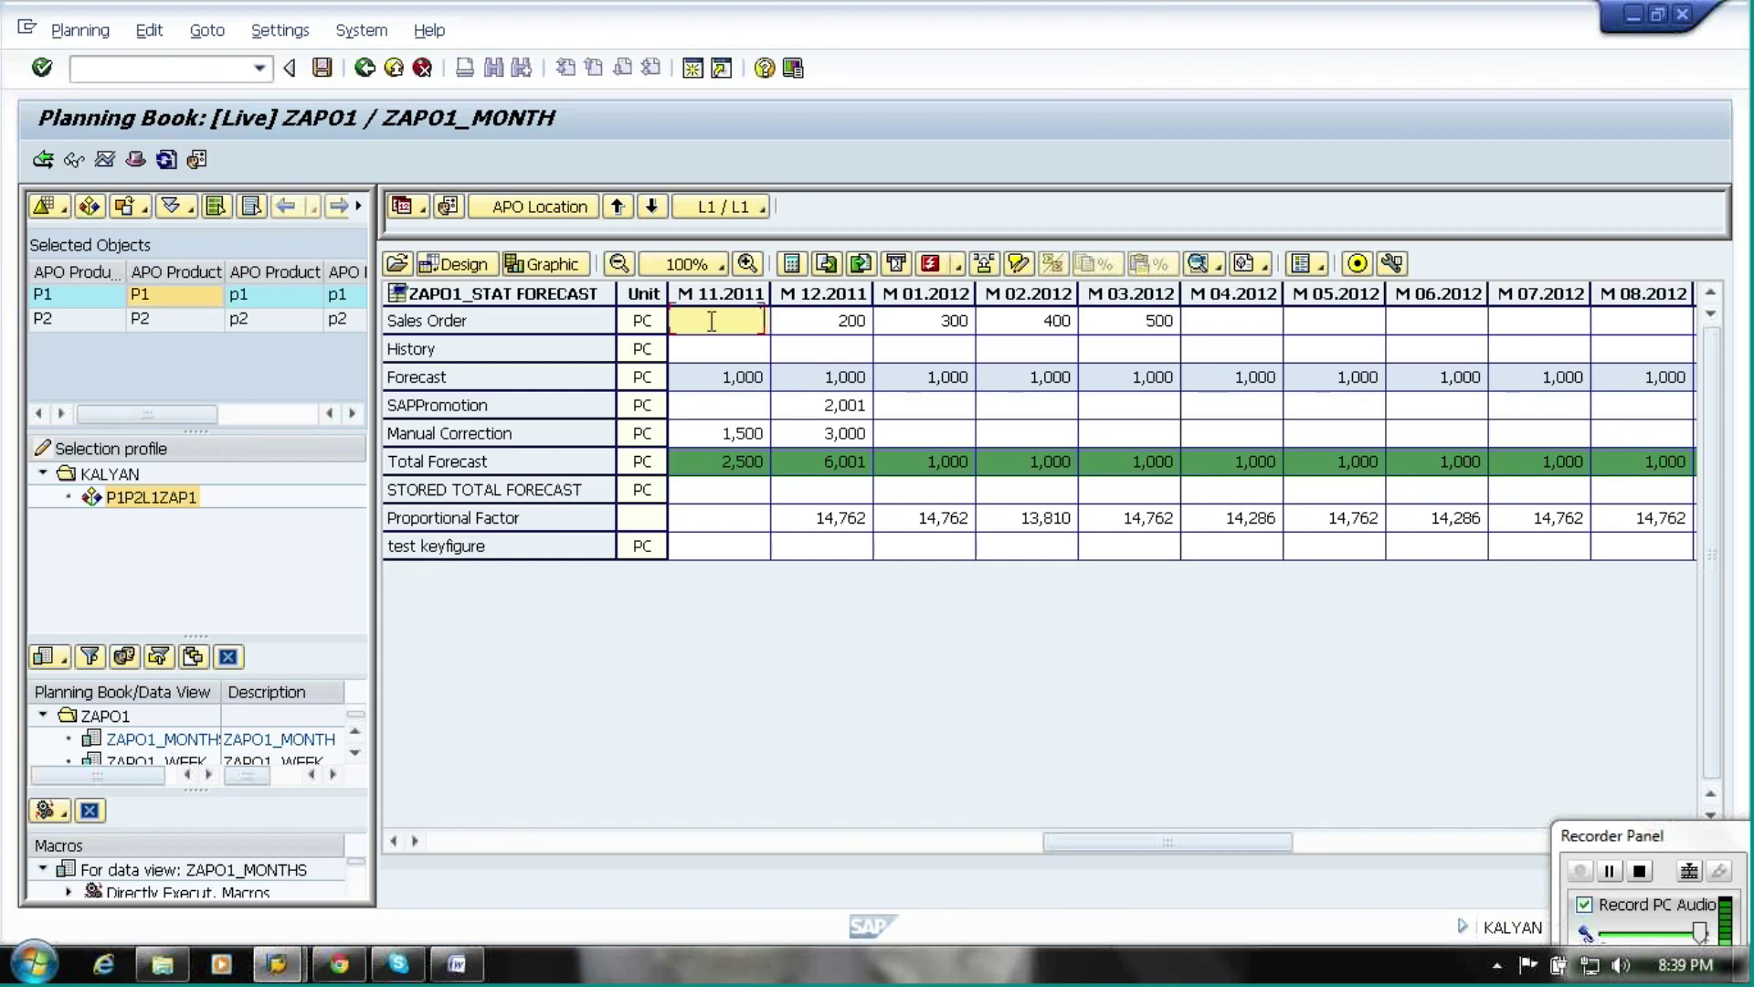
{"action": "key", "text": "Tab"}
{"action": "key", "text": "Delete"}
{"action": "key", "text": "Tab"}
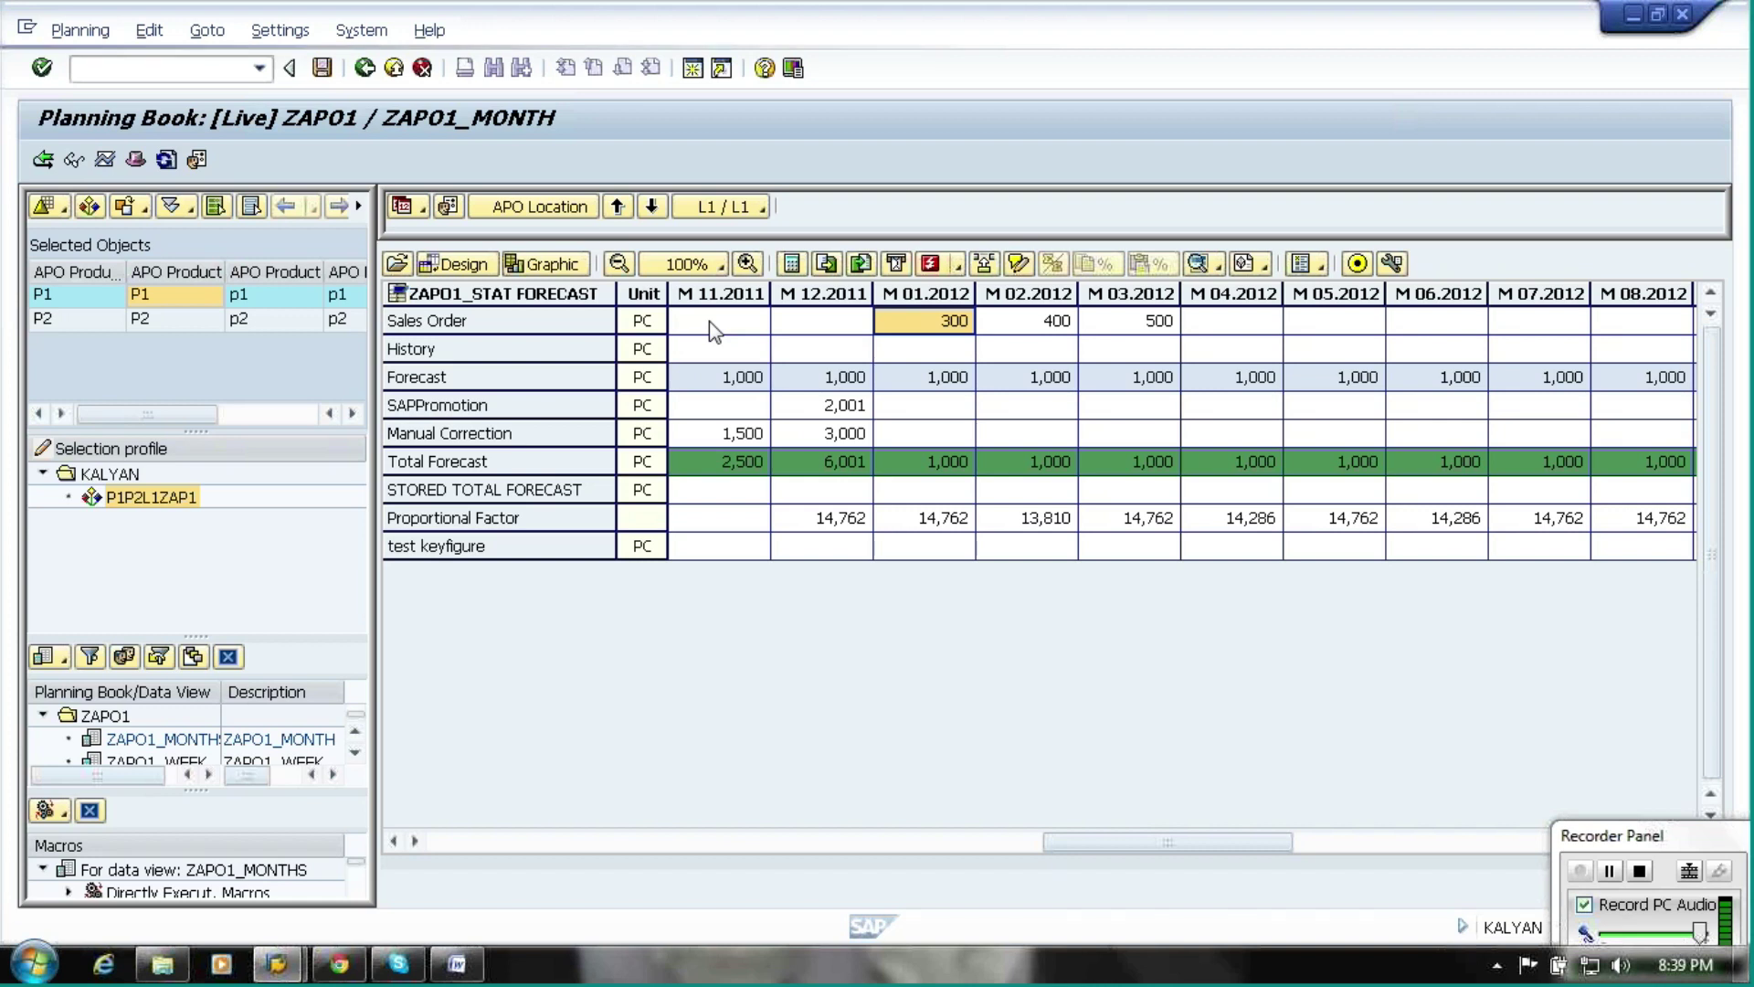
{"action": "key", "text": "Delete"}
{"action": "key", "text": "Tab"}
{"action": "key", "text": "Delete"}
{"action": "key", "text": "Tab"}
{"action": "key", "text": "Delete"}
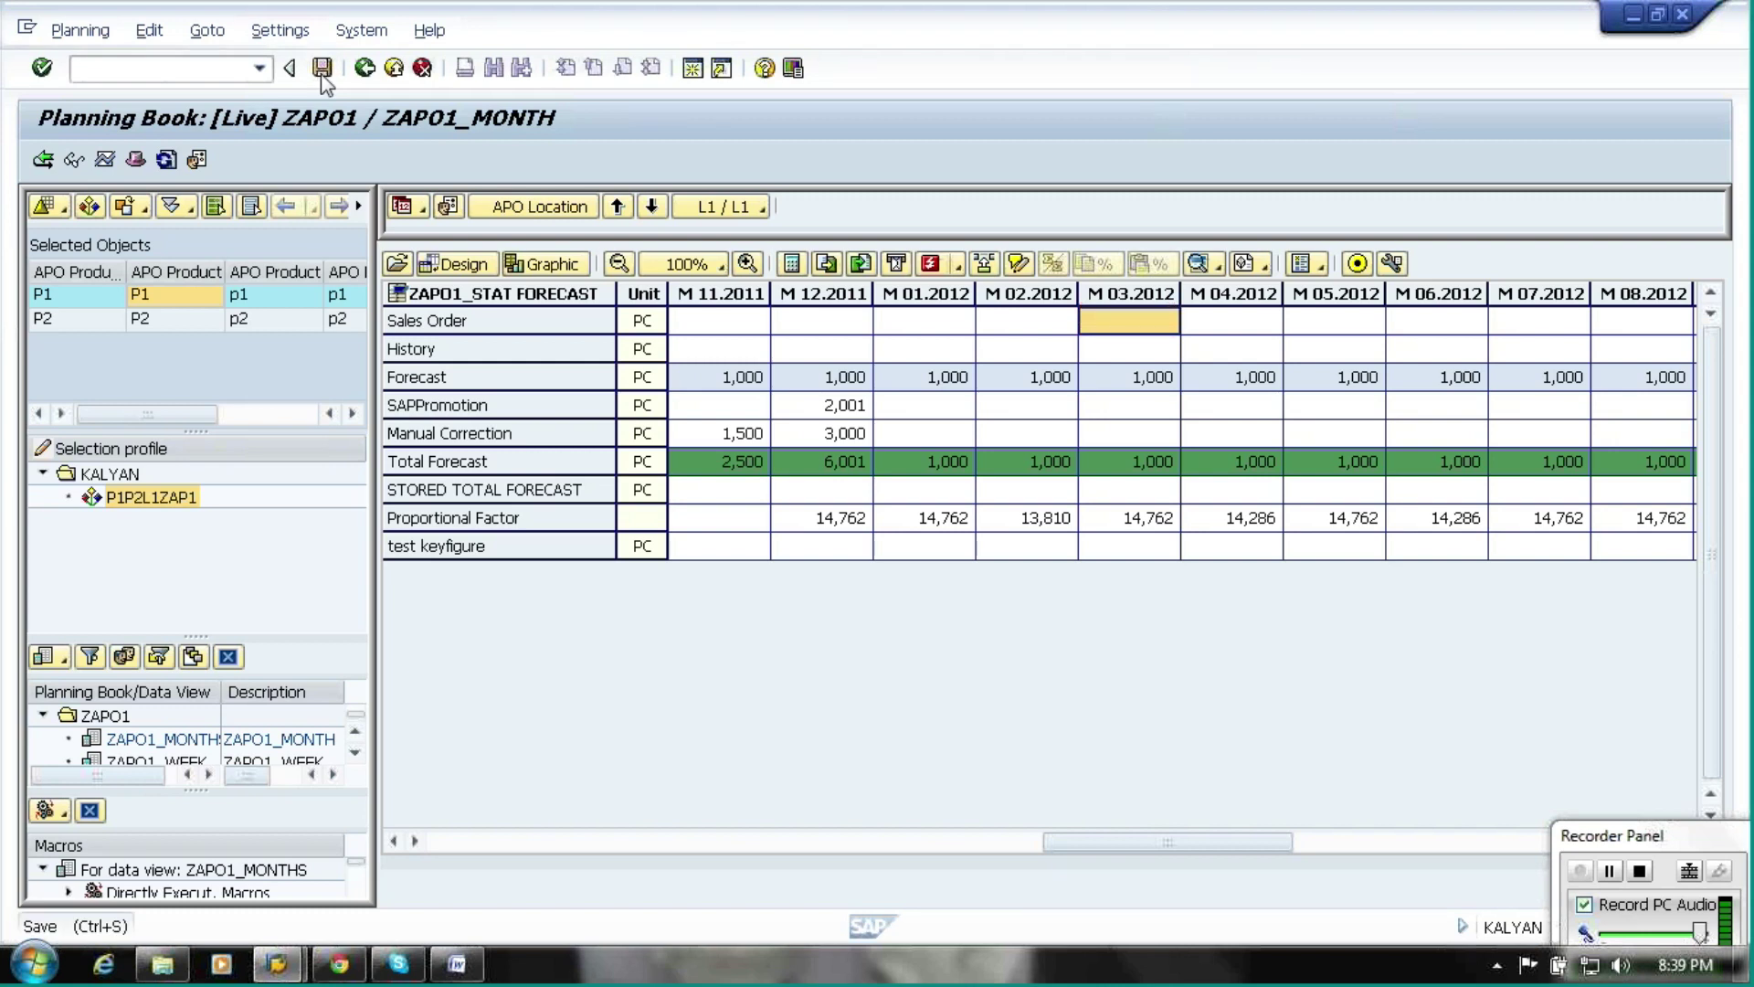
Save the planning book data and start a distribution for the Sales Order row, with the horizon beginning at M 11.2011
{"action": "left_click", "coordinate": [322, 69]}
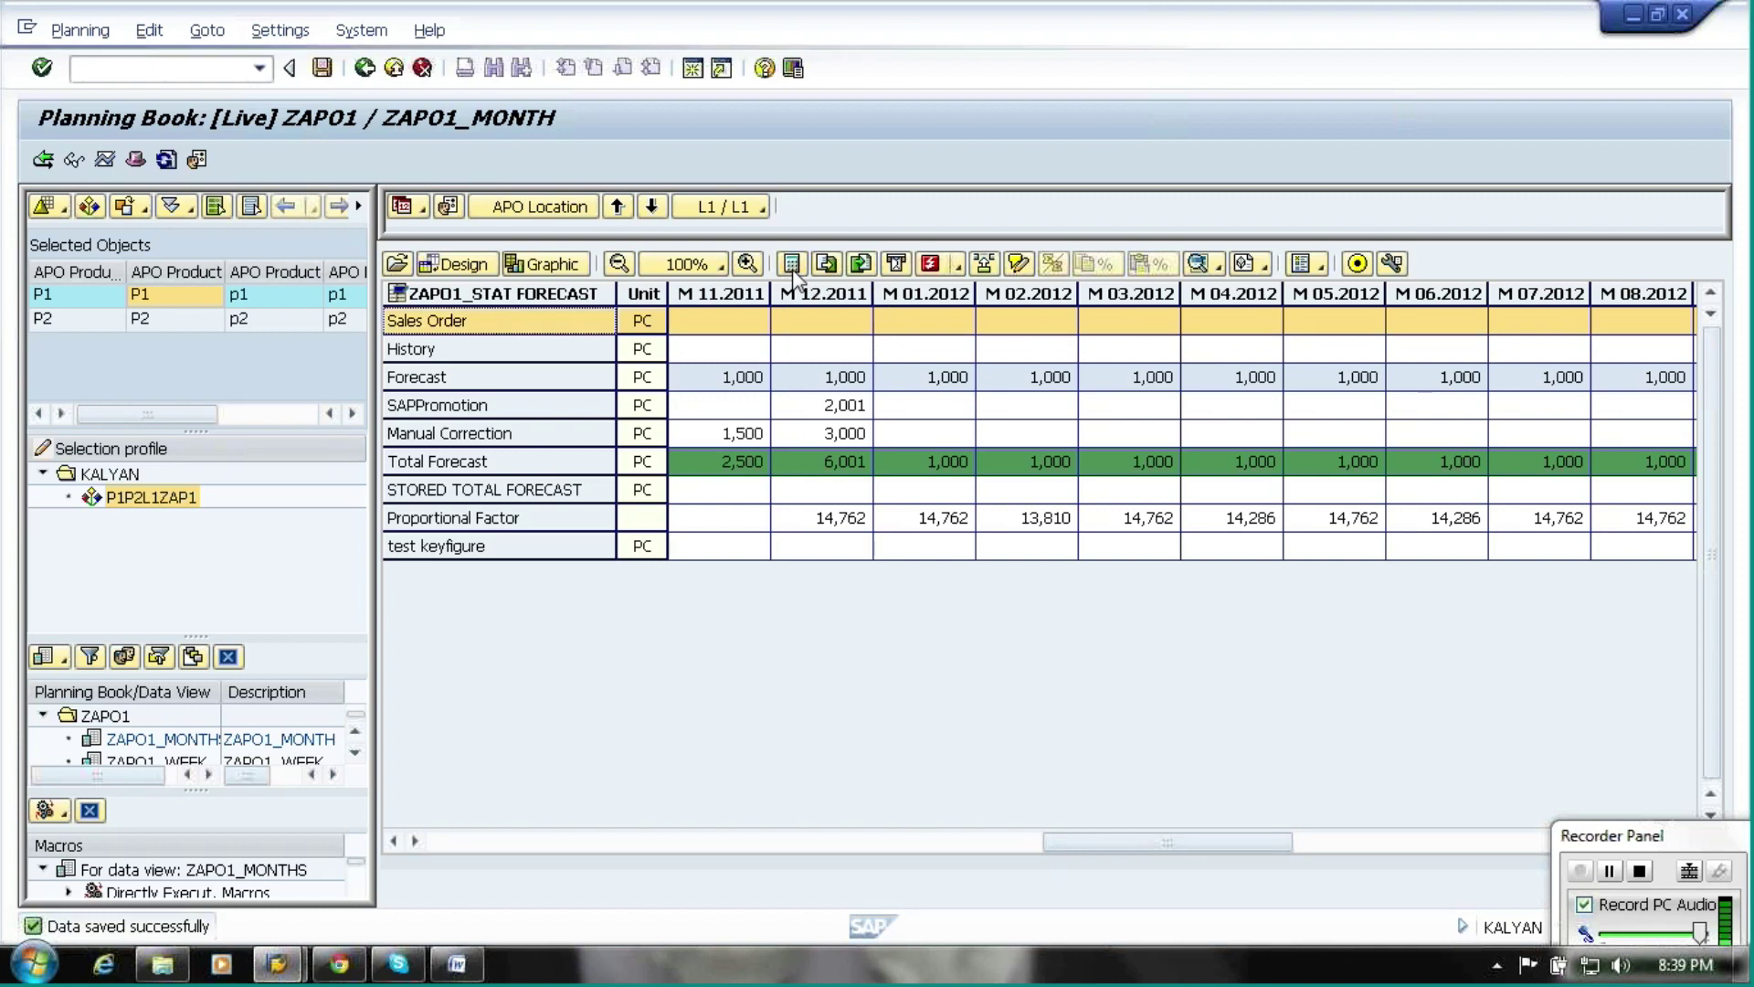
{"action": "left_click", "coordinate": [792, 264]}
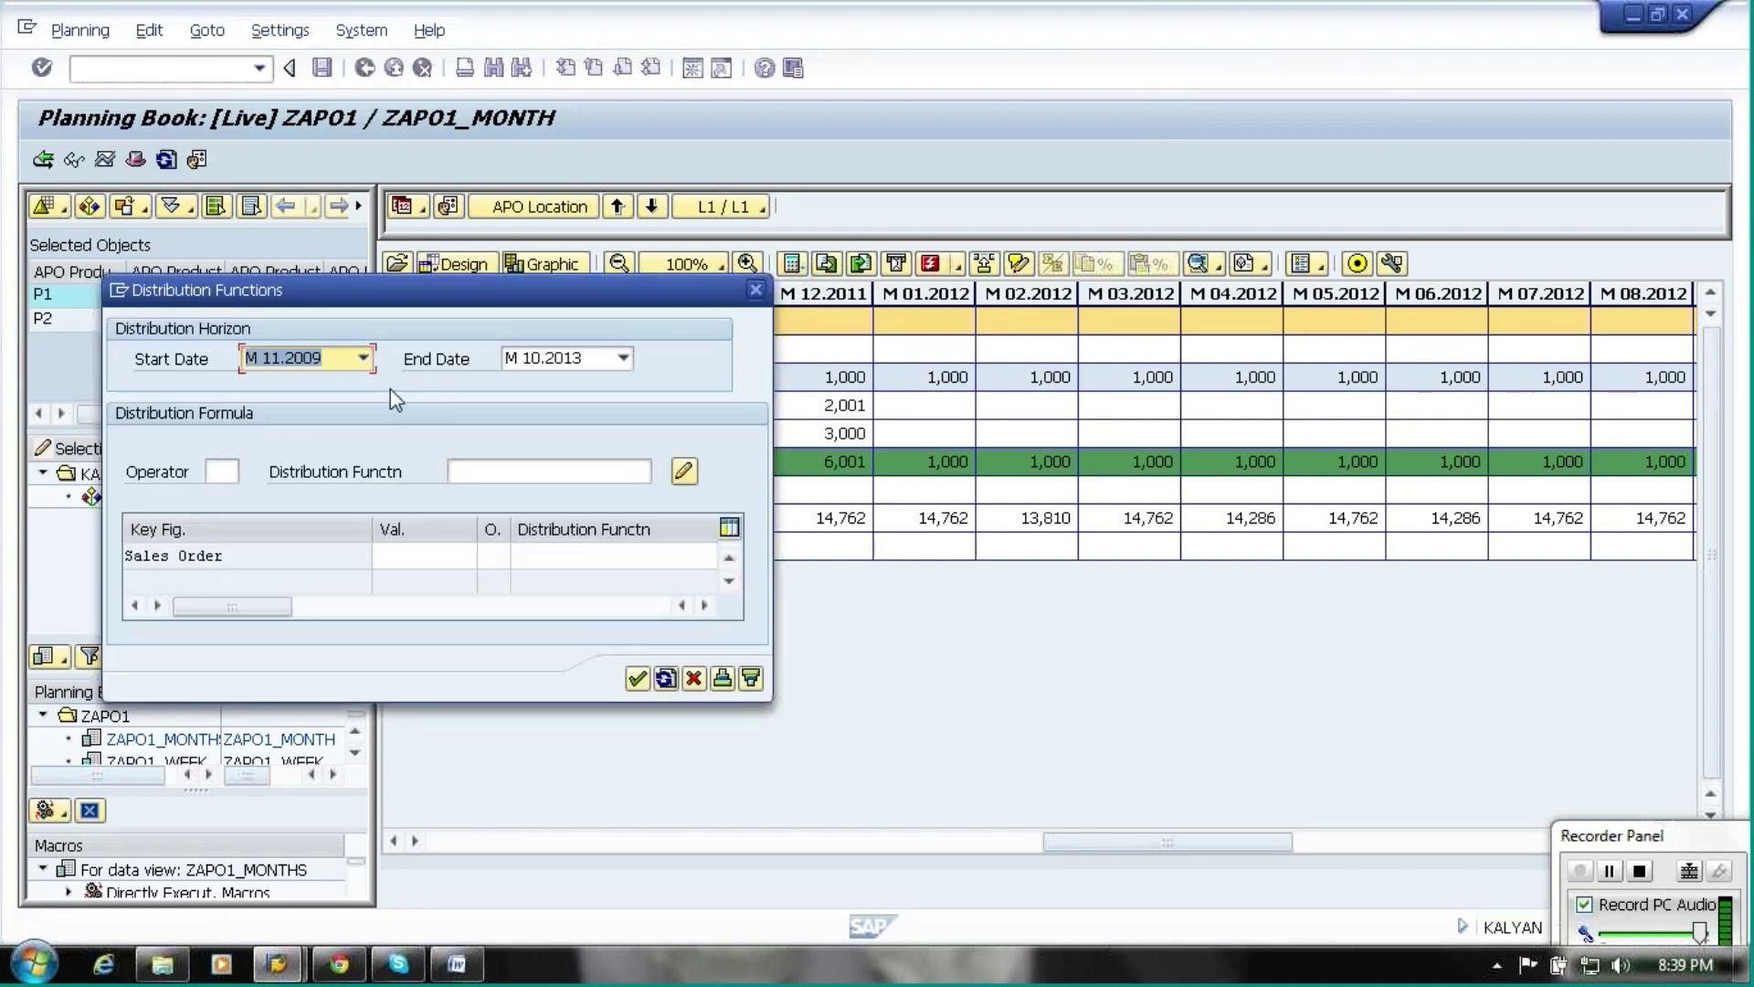
{"action": "left_click", "coordinate": [363, 357]}
{"action": "left_click_drag", "start_coordinate": [363, 402], "coordinate": [359, 462]}
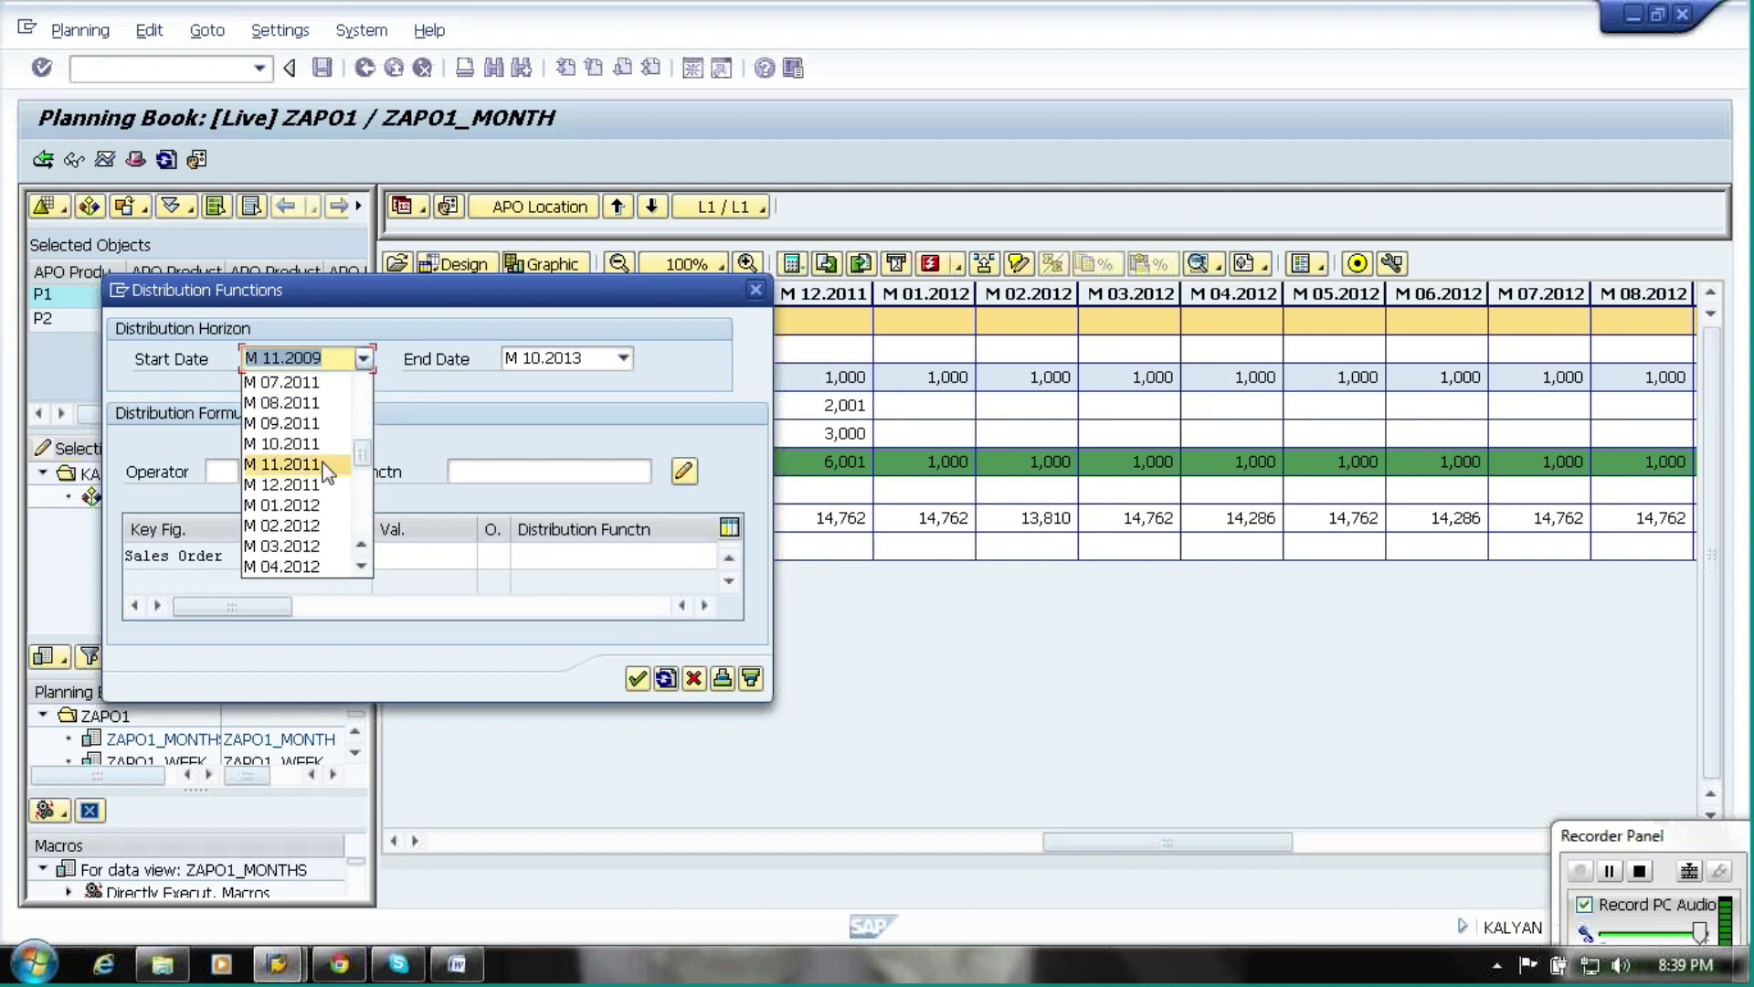
{"action": "left_click", "coordinate": [283, 465]}
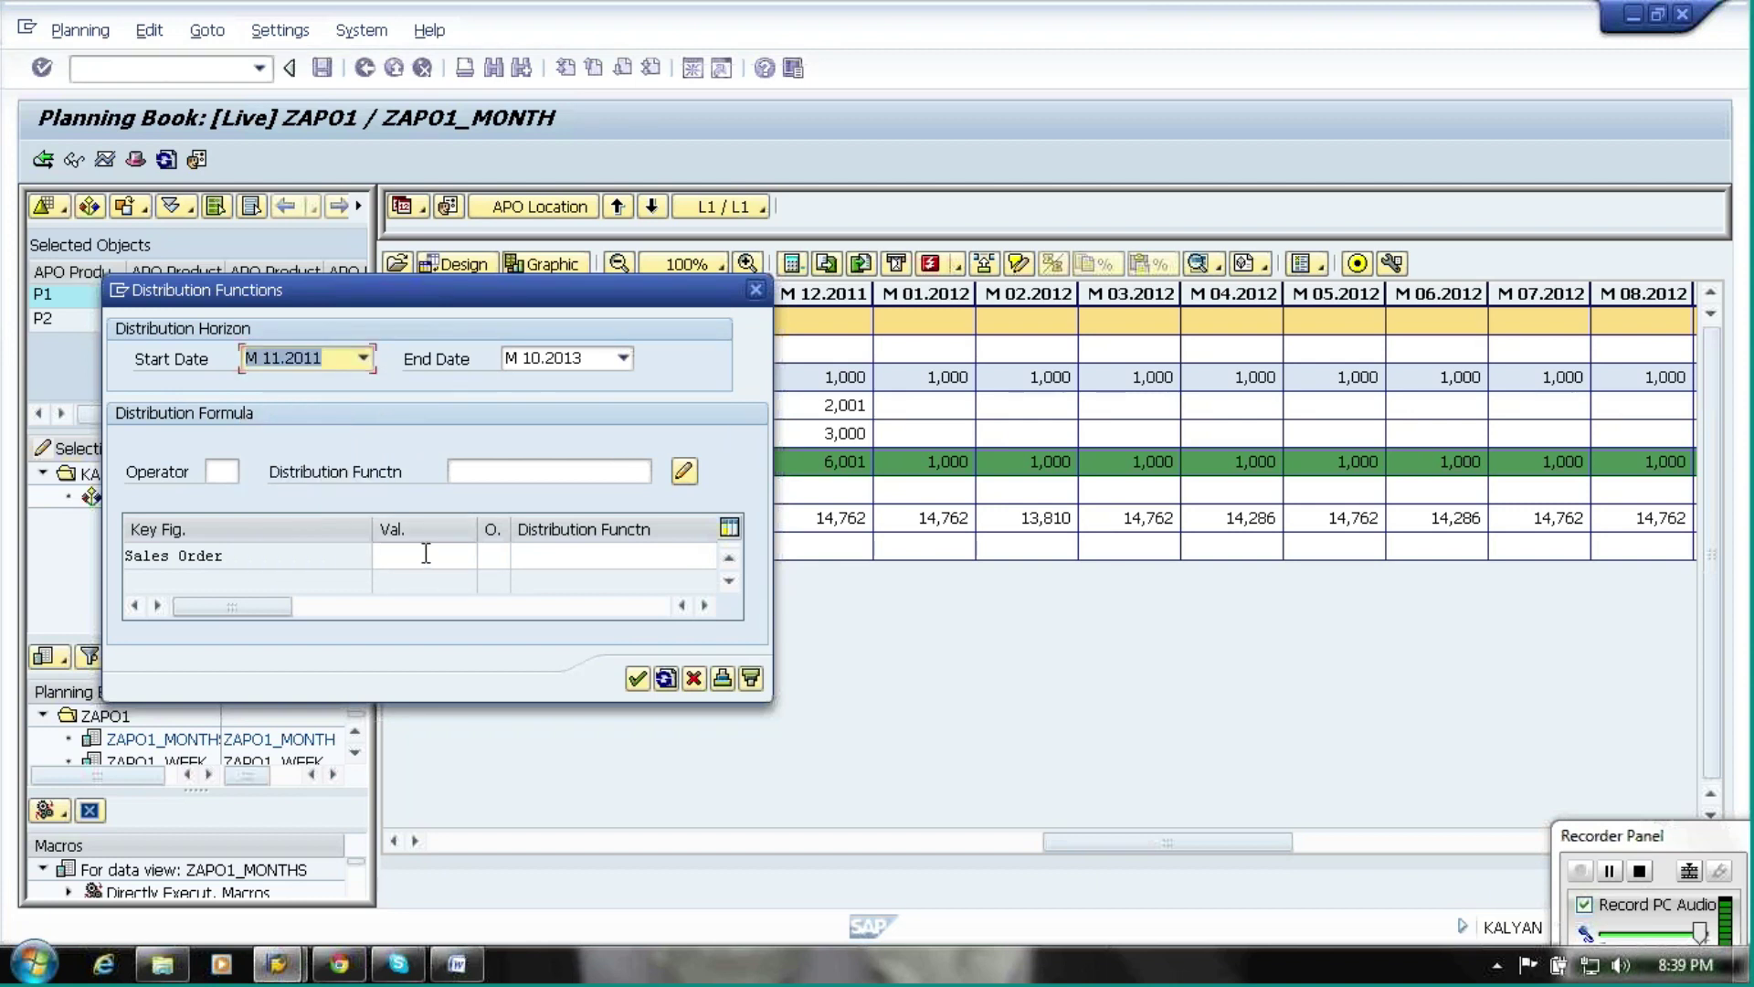
Spread values over the Sales Order key figure using operator DE (copy distribution pattern) and distribution function ZAPO1_DF
{"action": "left_click", "coordinate": [497, 556]}
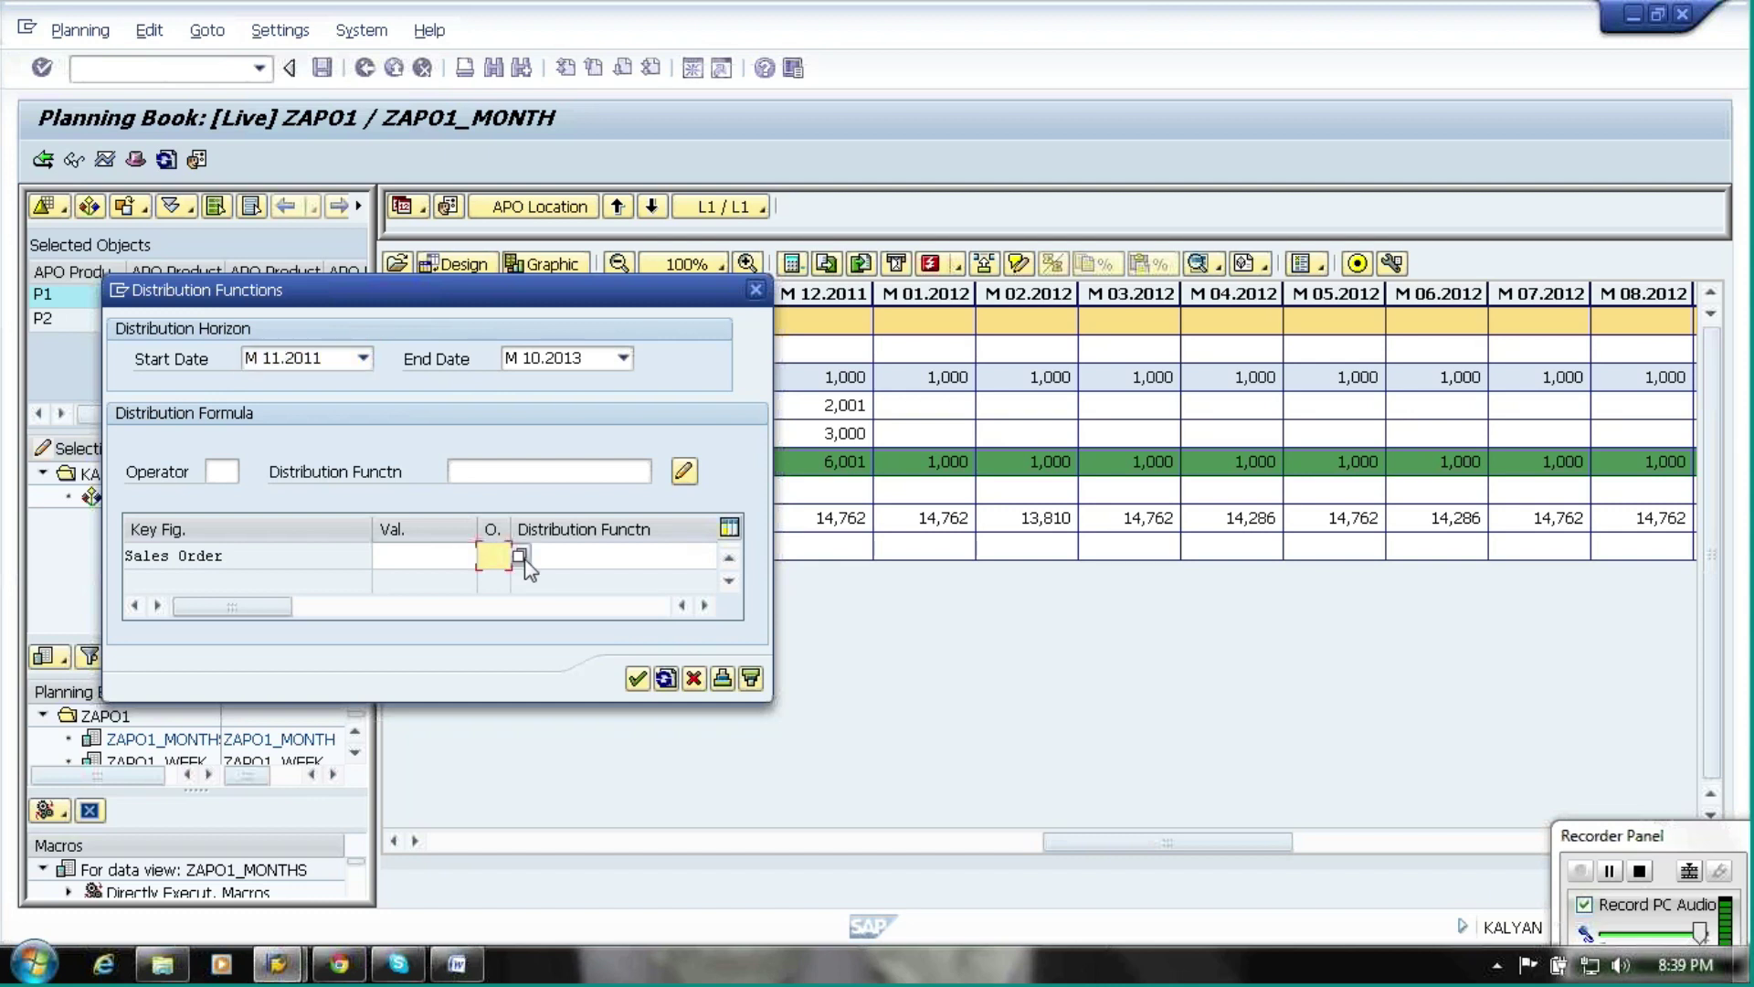
{"action": "left_click", "coordinate": [518, 557]}
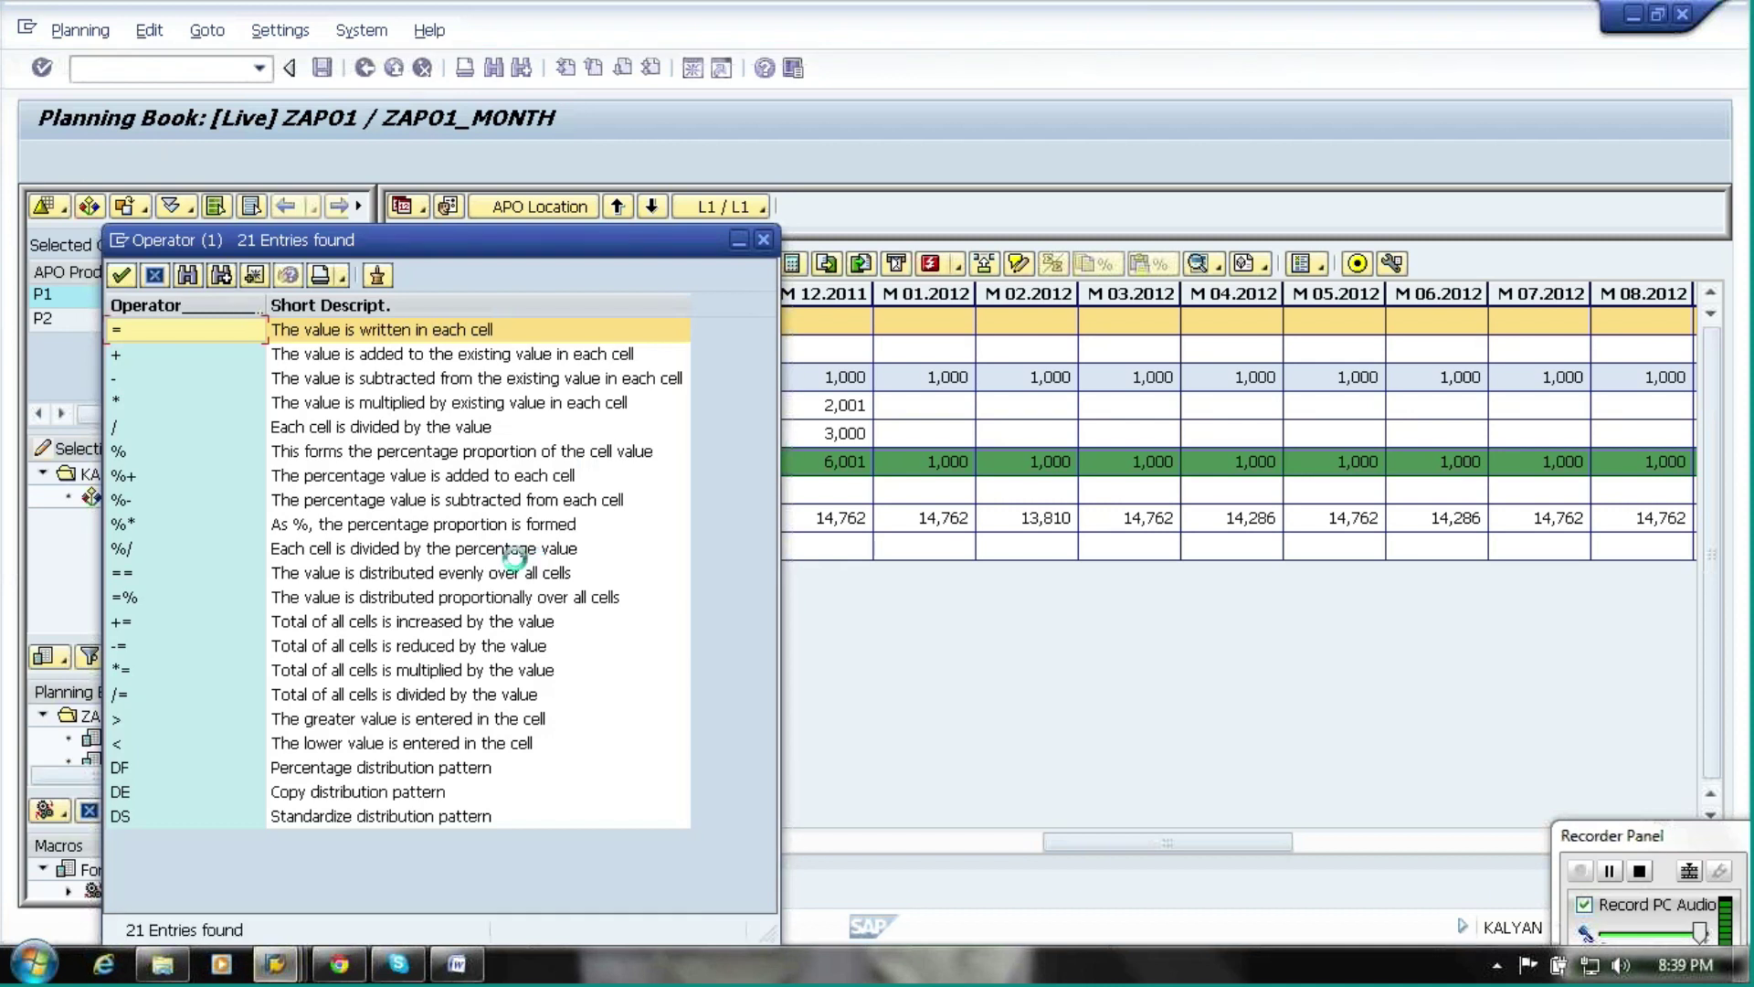
{"action": "left_click", "coordinate": [343, 793]}
{"action": "double_click", "coordinate": [343, 793]}
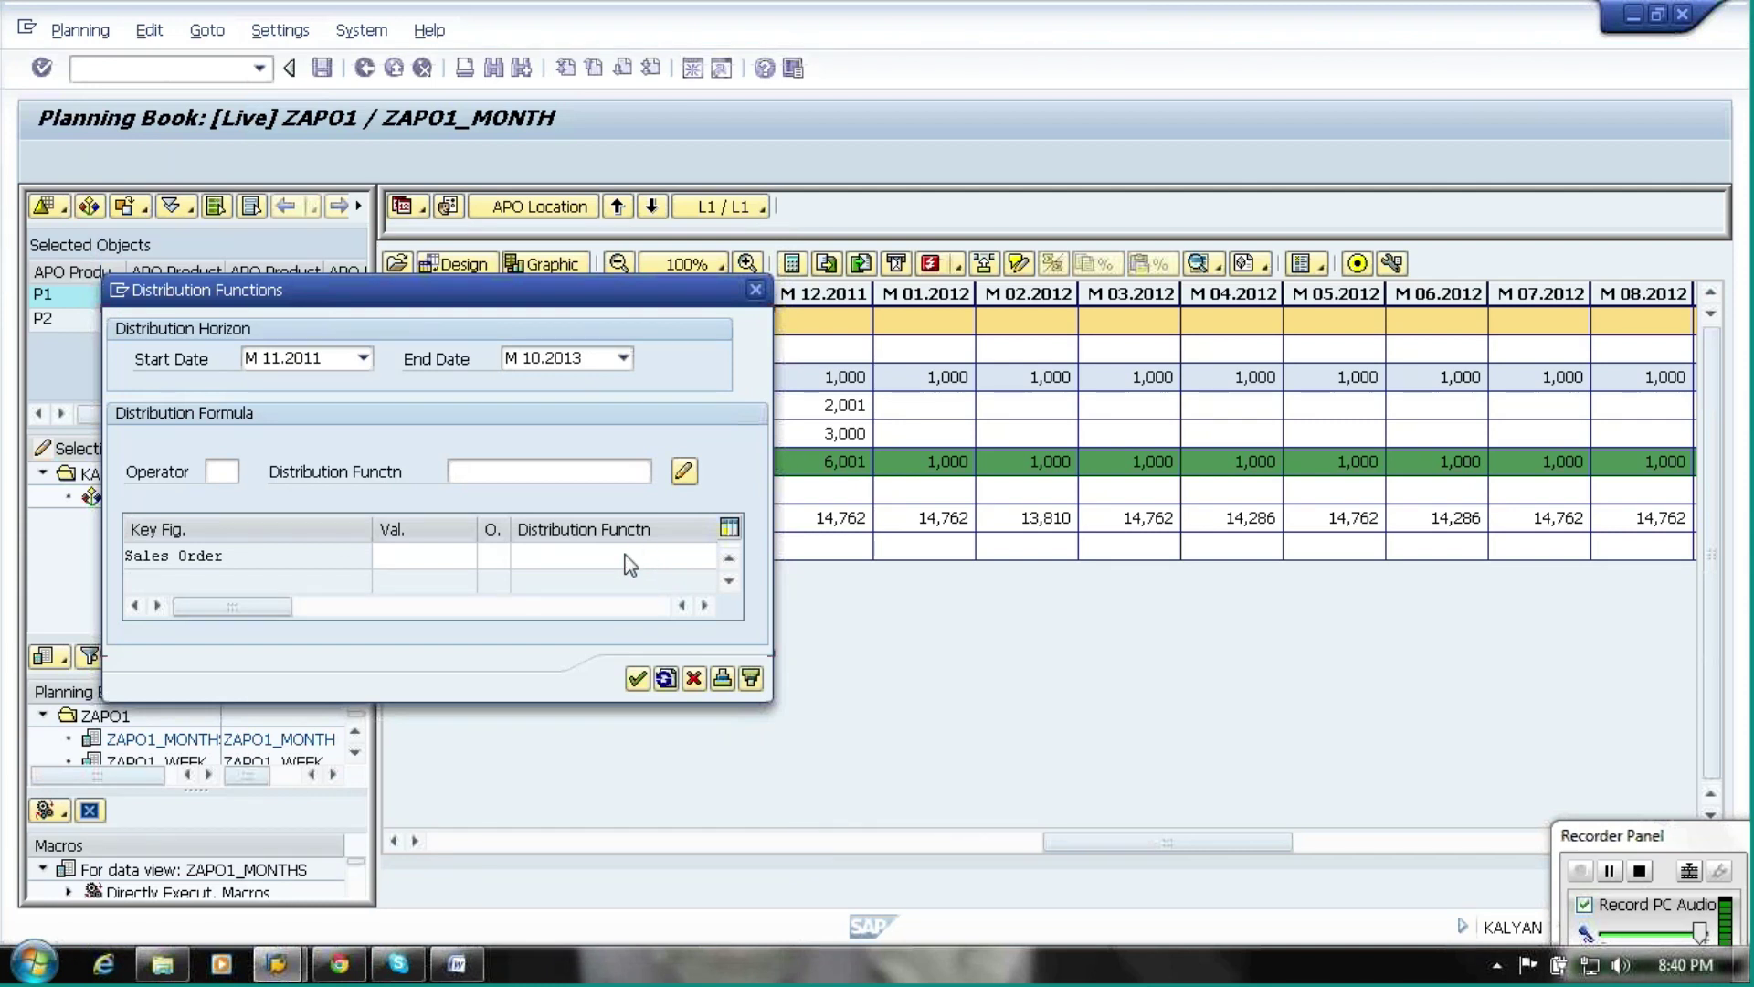
{"action": "left_click", "coordinate": [705, 606]}
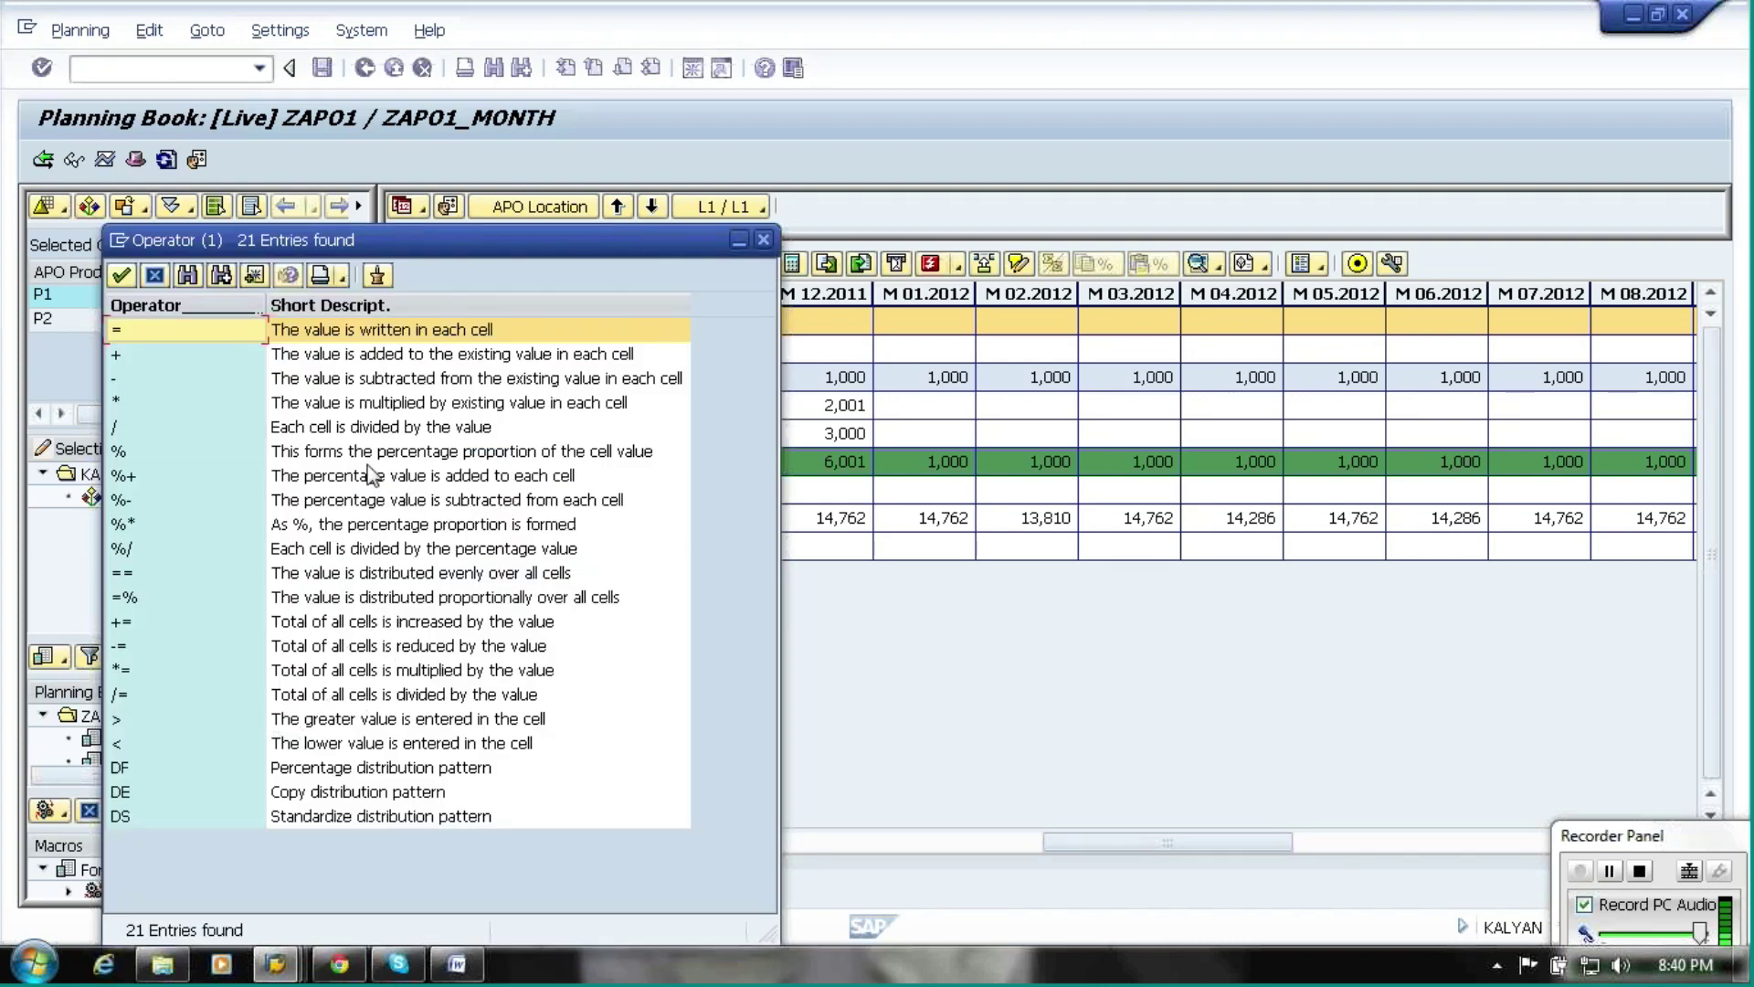
{"action": "left_click", "coordinate": [133, 786]}
{"action": "double_click", "coordinate": [135, 782]}
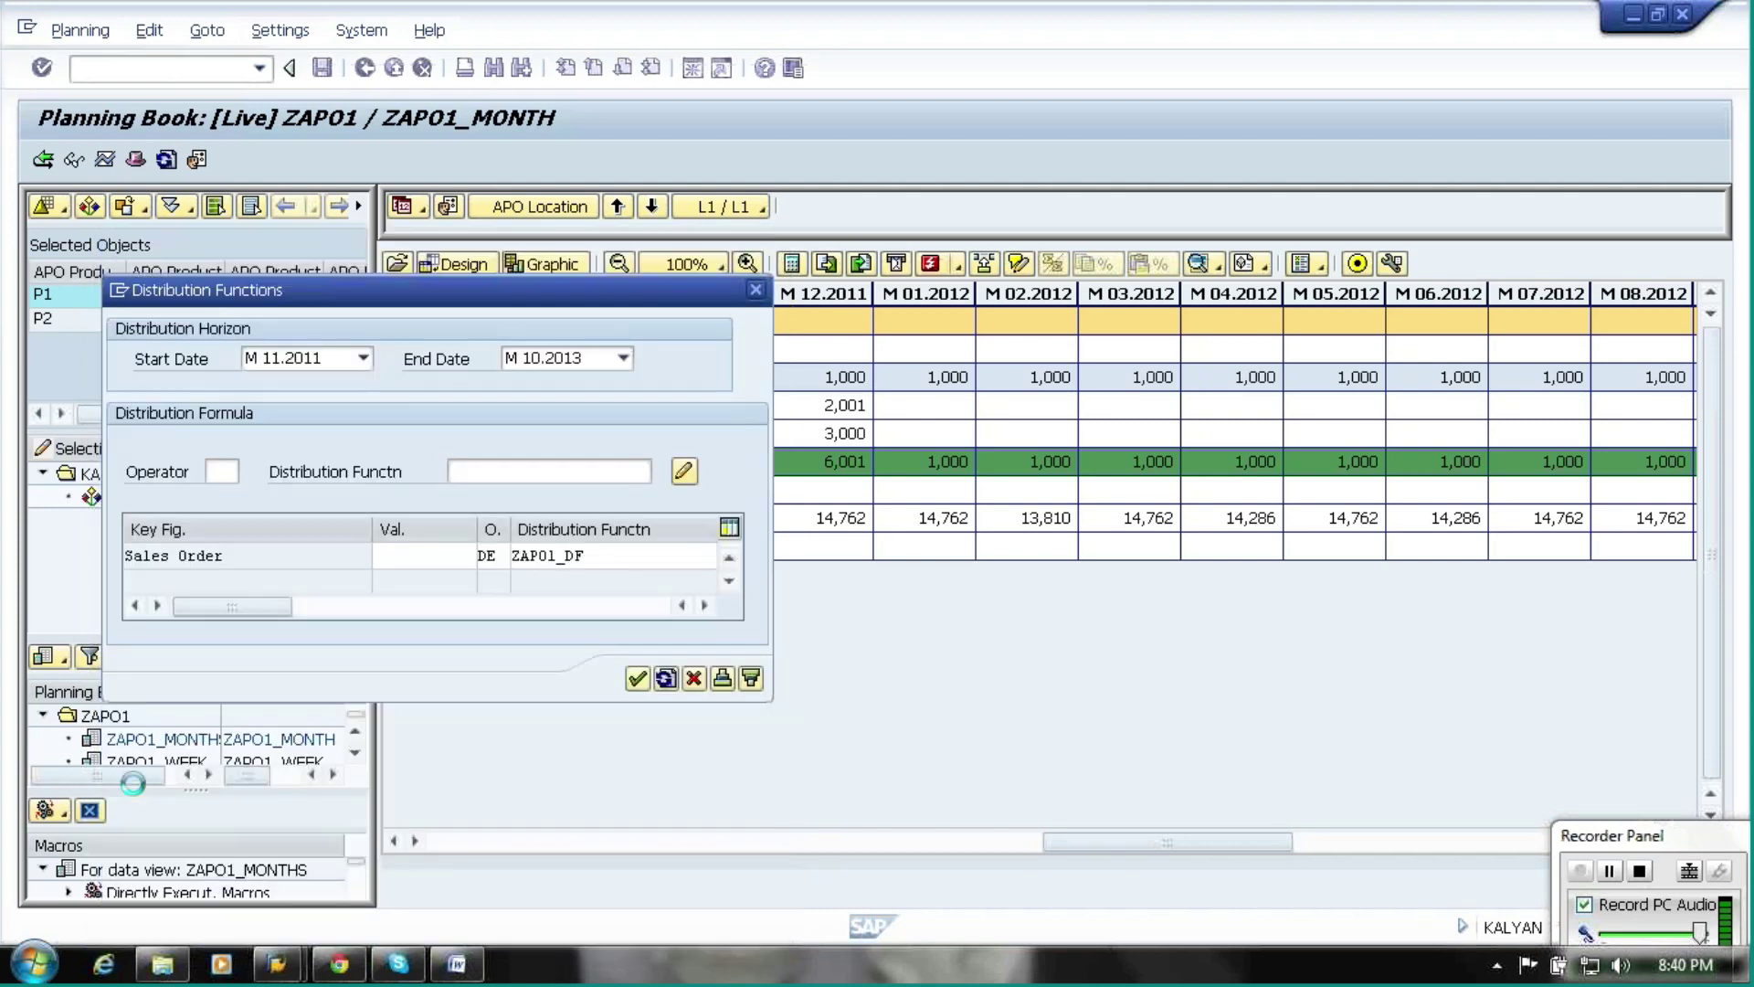
{"action": "left_click", "coordinate": [637, 679]}
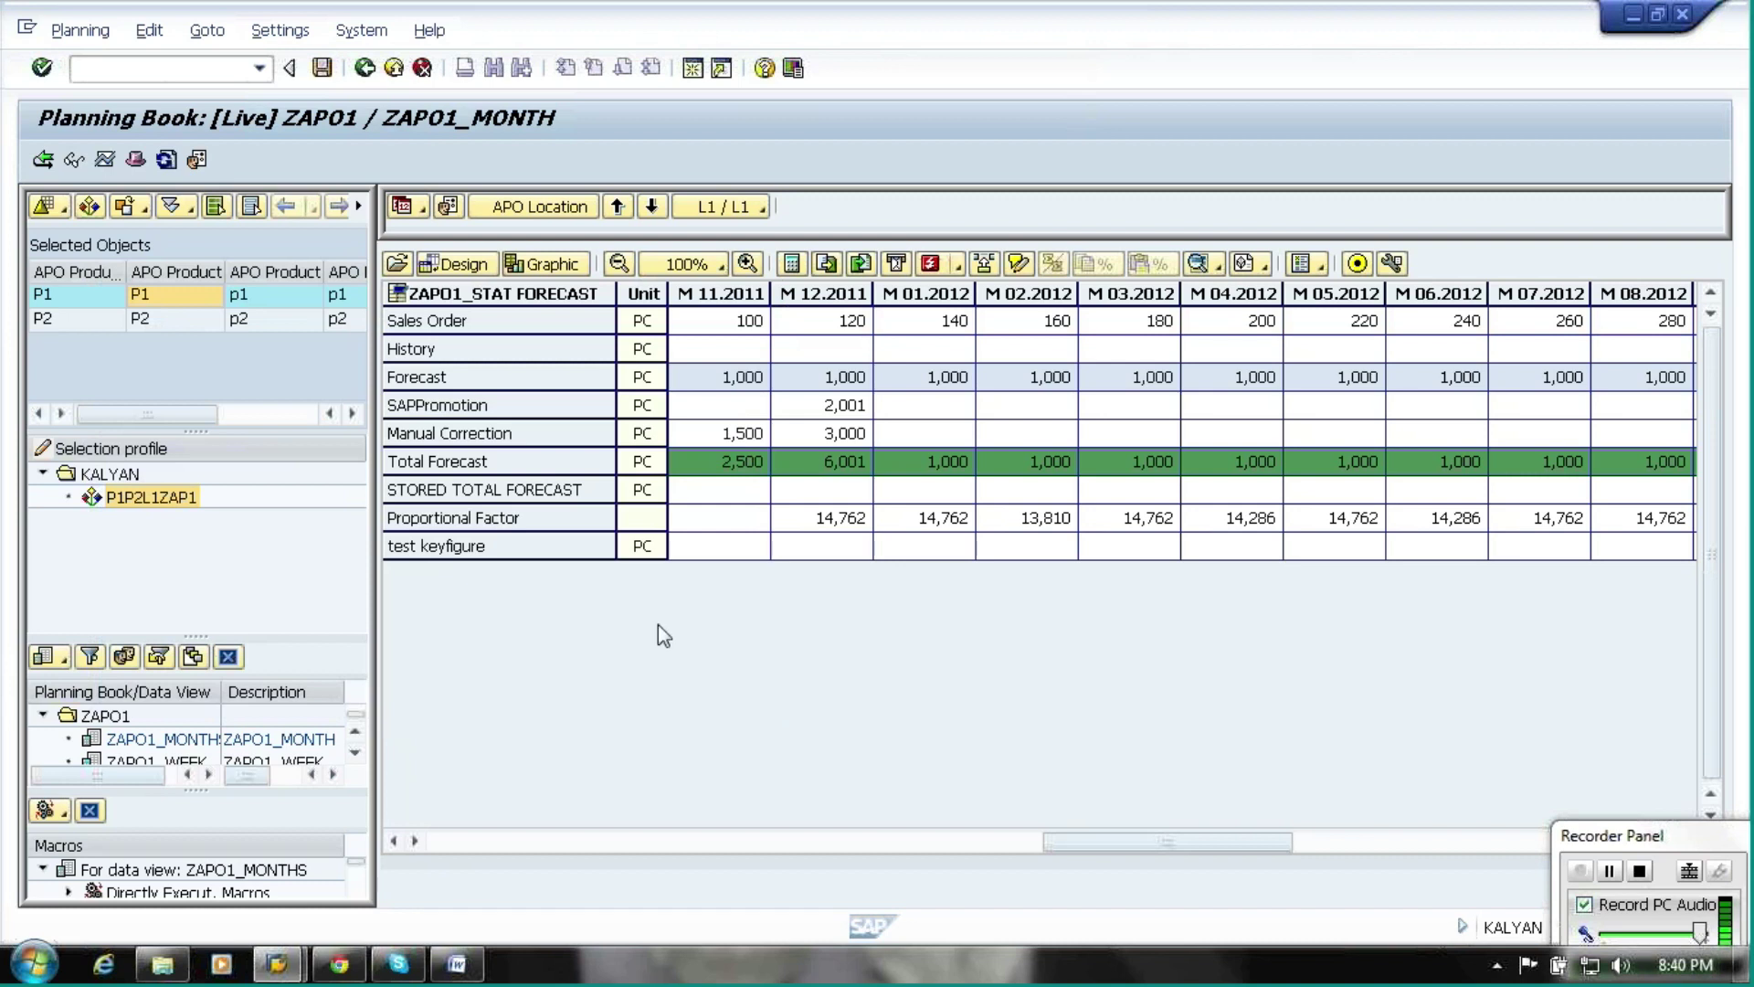
{"action": "left_click", "coordinate": [711, 323]}
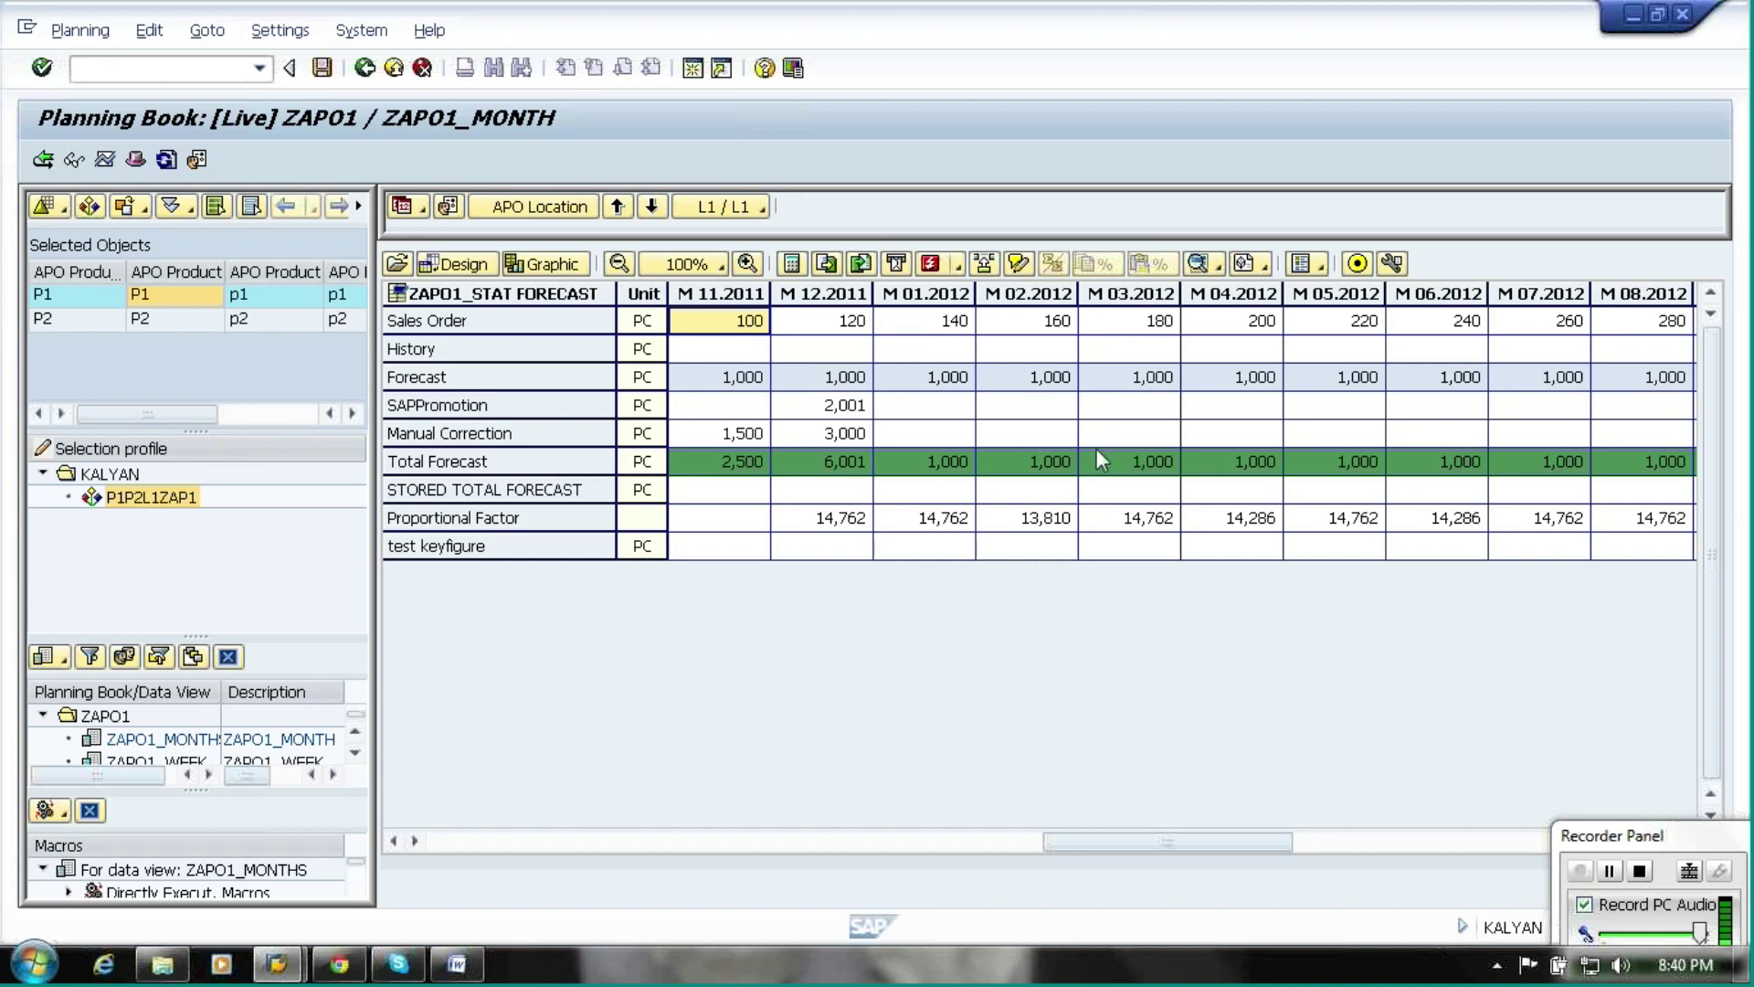
{"action": "left_click_drag", "start_coordinate": [1106, 836], "coordinate": [1156, 838]}
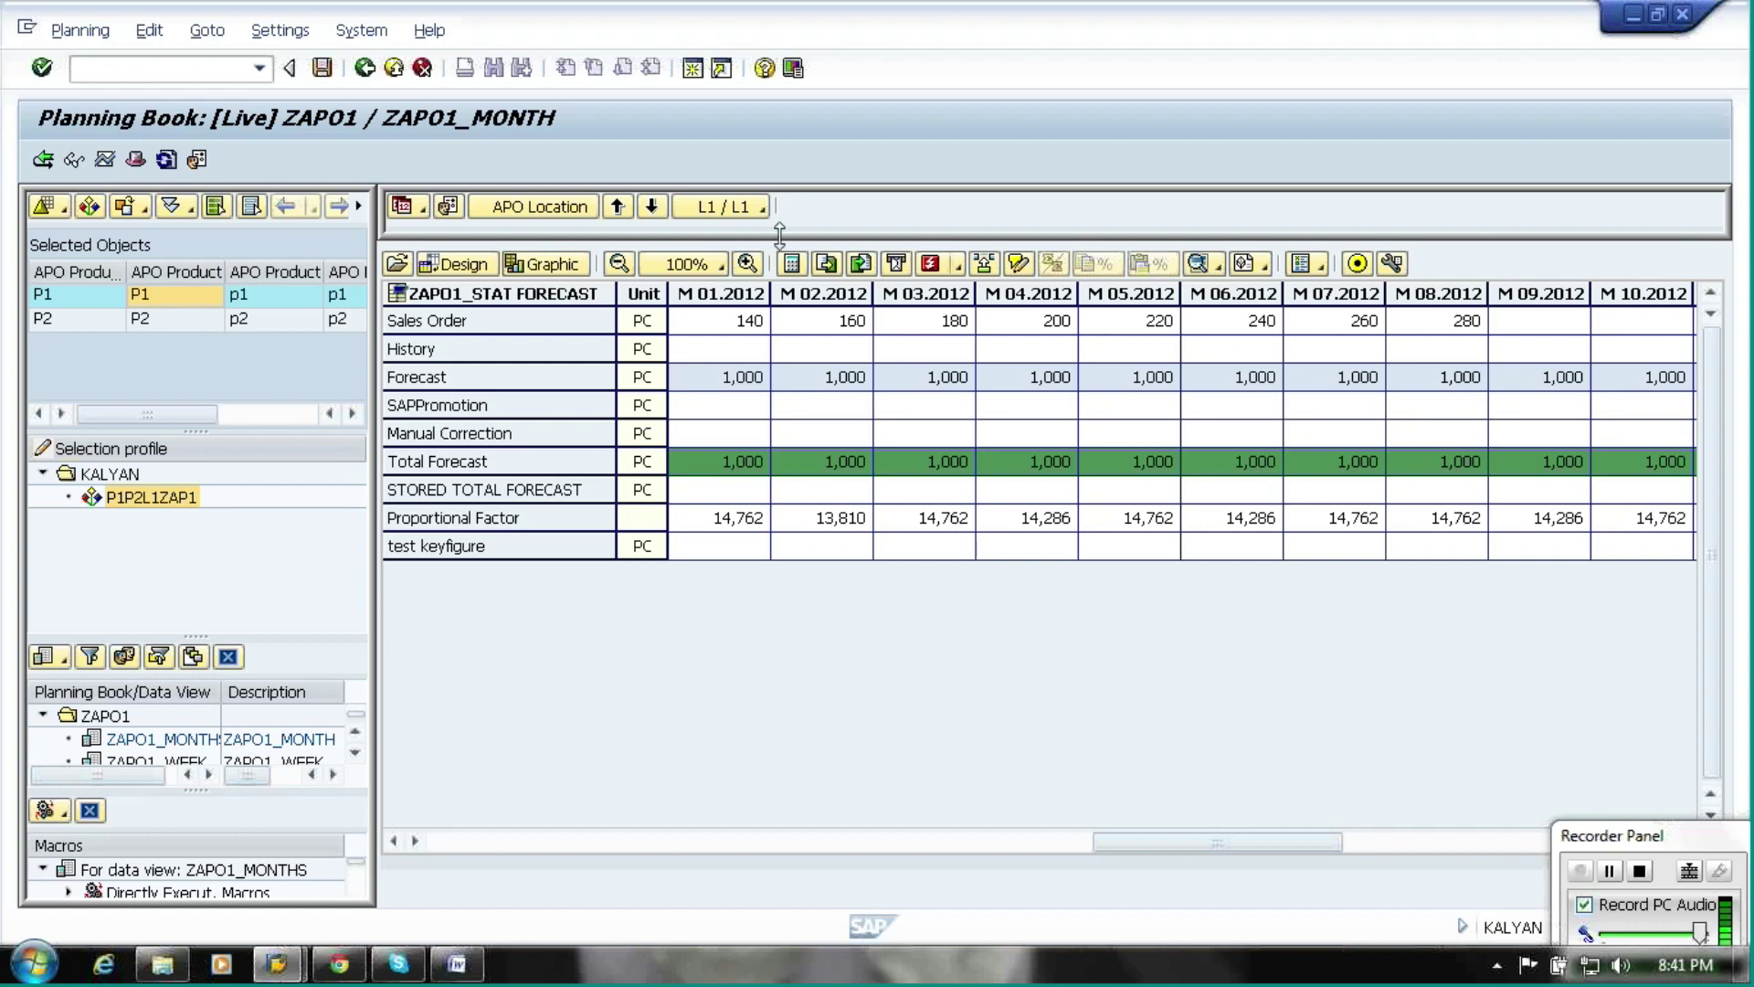
Switch to the DAY 16 document in Word, review its notes from period split through product split to location split, and close it
{"action": "left_click", "coordinate": [461, 967]}
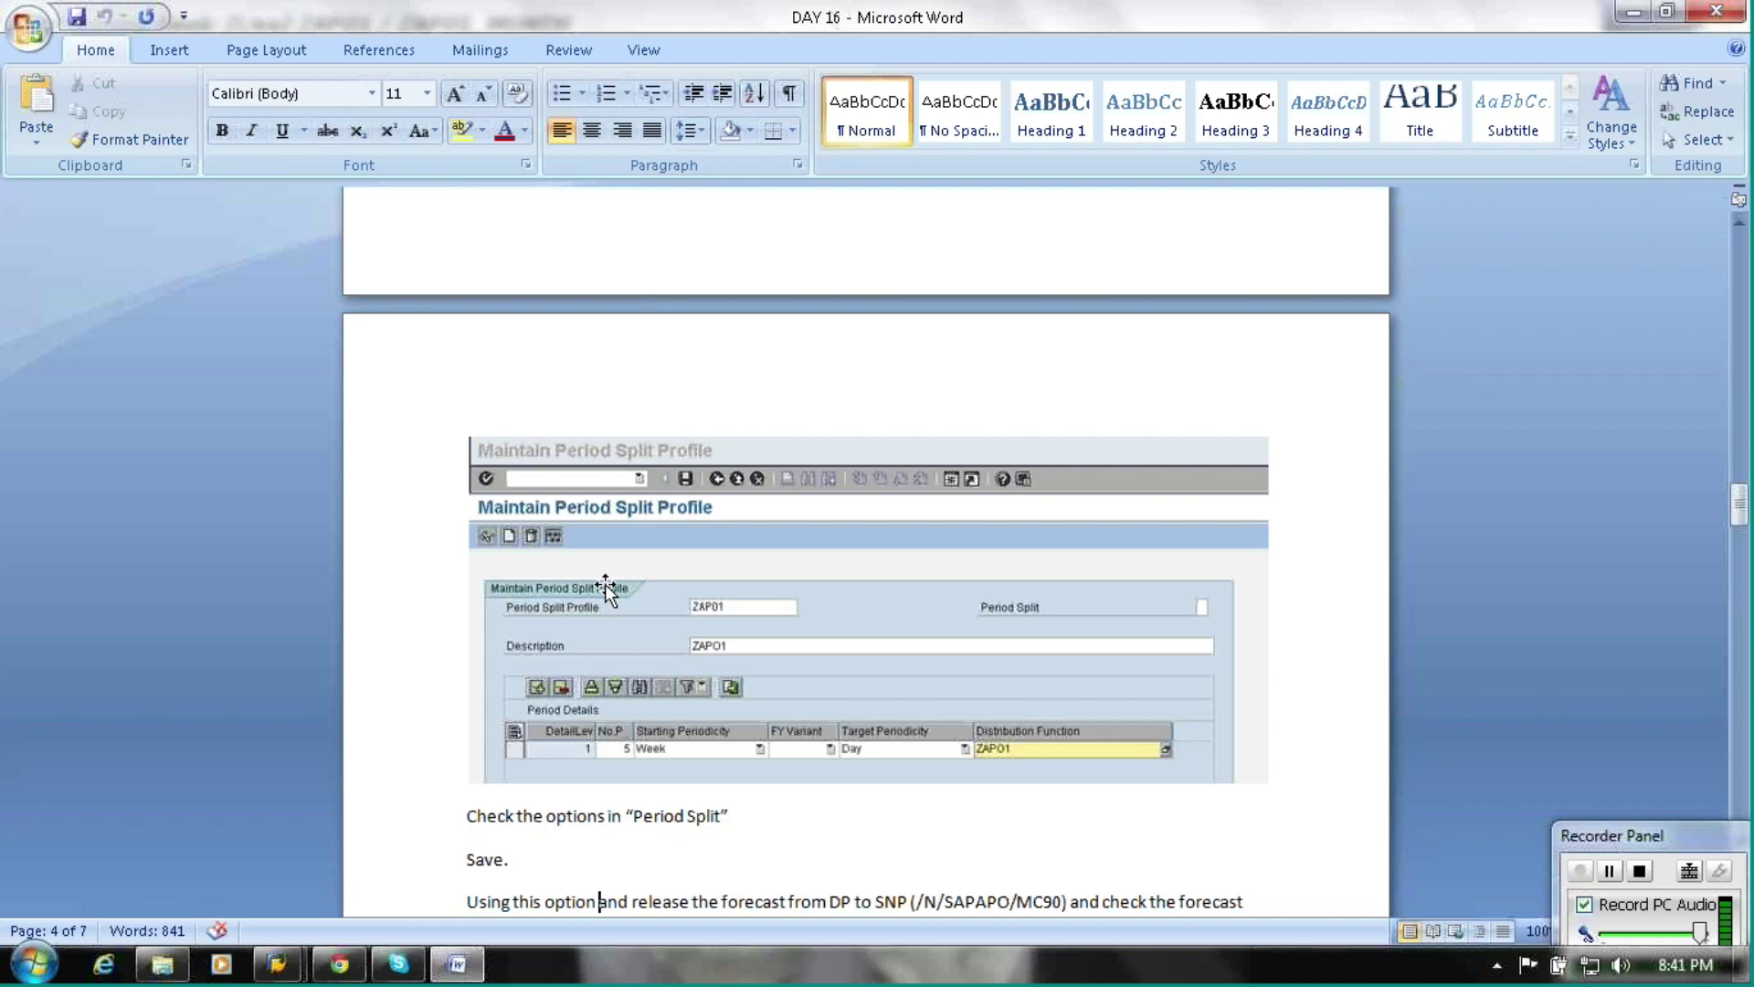
{"action": "key", "text": "Down"}
{"action": "key", "text": "Down"}
{"action": "key", "text": "Down"}
{"action": "key", "text": "Down"}
{"action": "key", "text": "Down"}
{"action": "key", "text": "Down"}
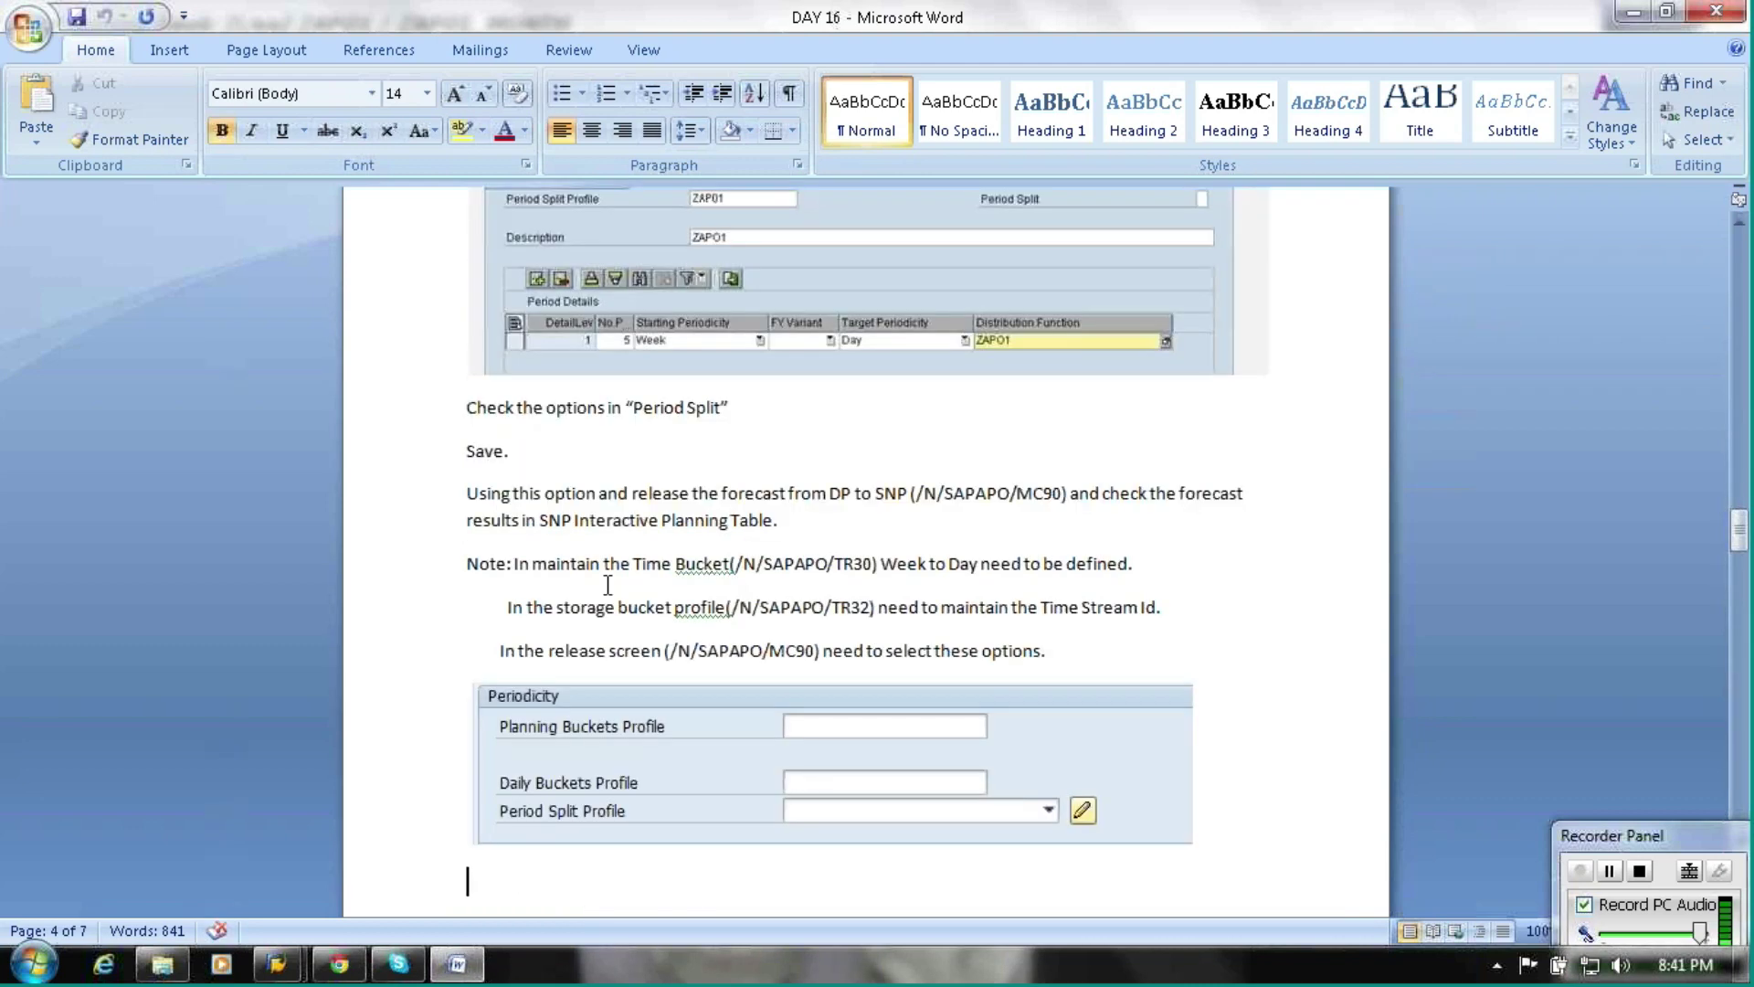
{"action": "key", "text": "Down"}
{"action": "key", "text": "Down"}
{"action": "key", "text": "Down"}
{"action": "key", "text": "Down"}
{"action": "key", "text": "Down"}
{"action": "key", "text": "Down"}
{"action": "key", "text": "Down"}
{"action": "key", "text": "Down"}
{"action": "key", "text": "Down"}
{"action": "key", "text": "Down"}
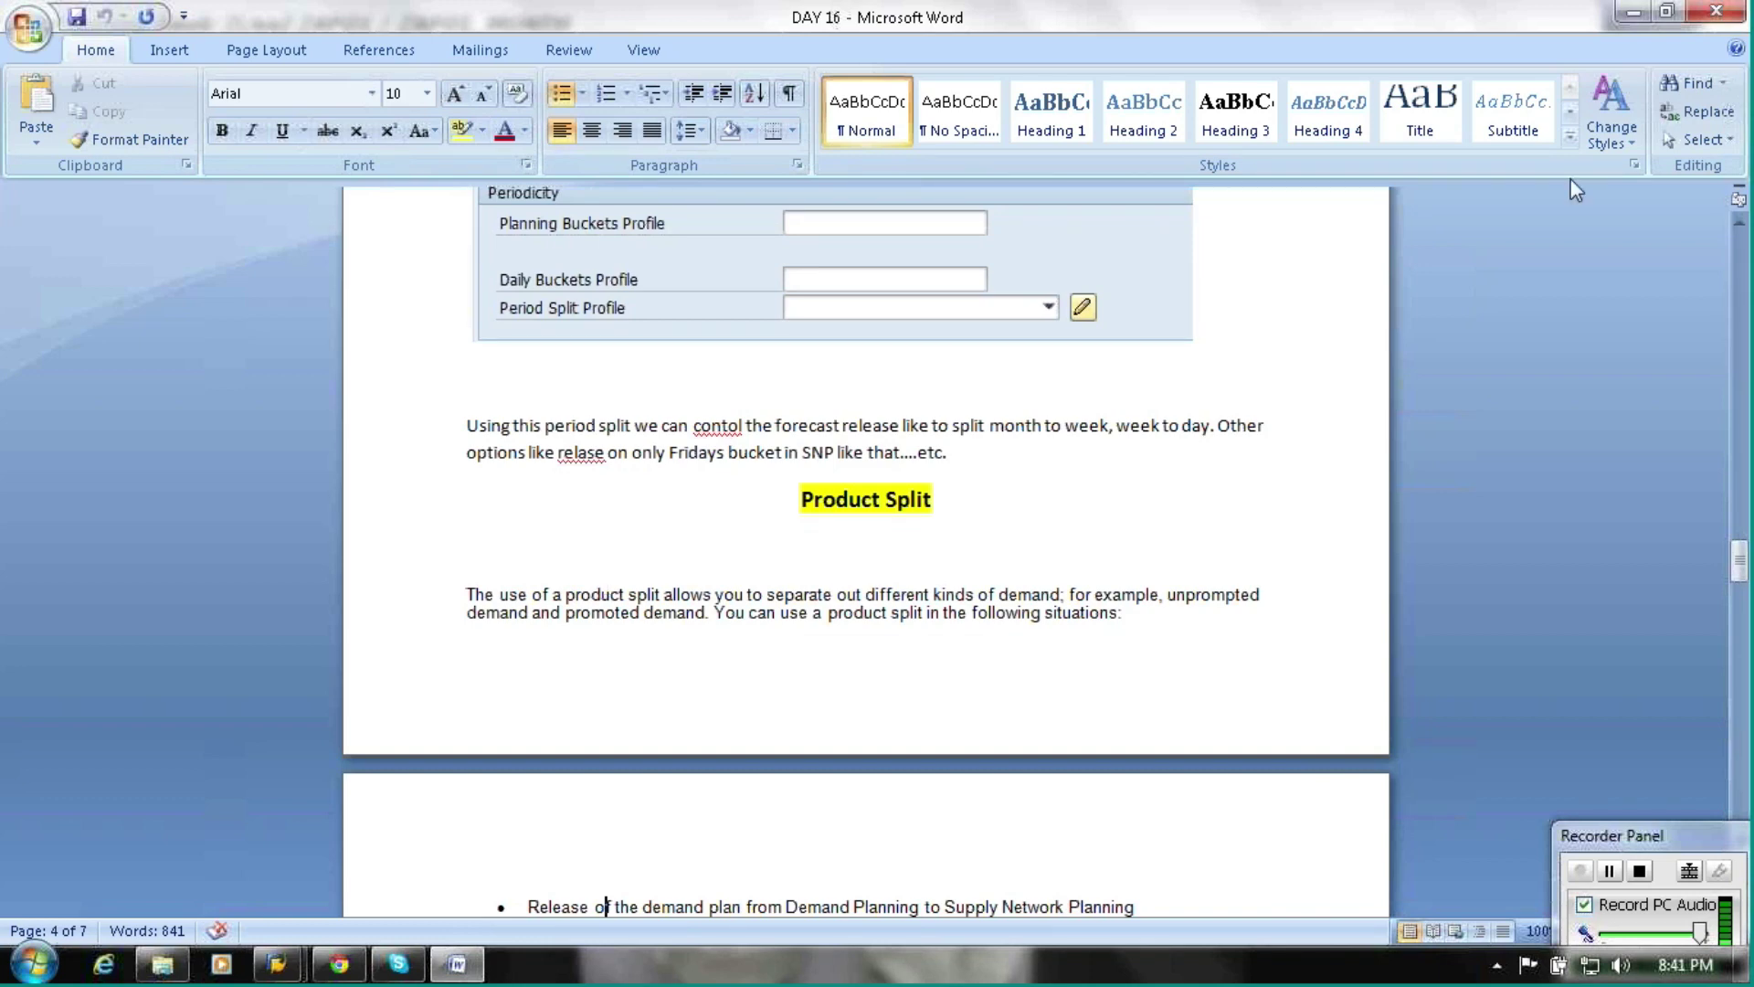
{"action": "key", "text": "ctrl+End"}
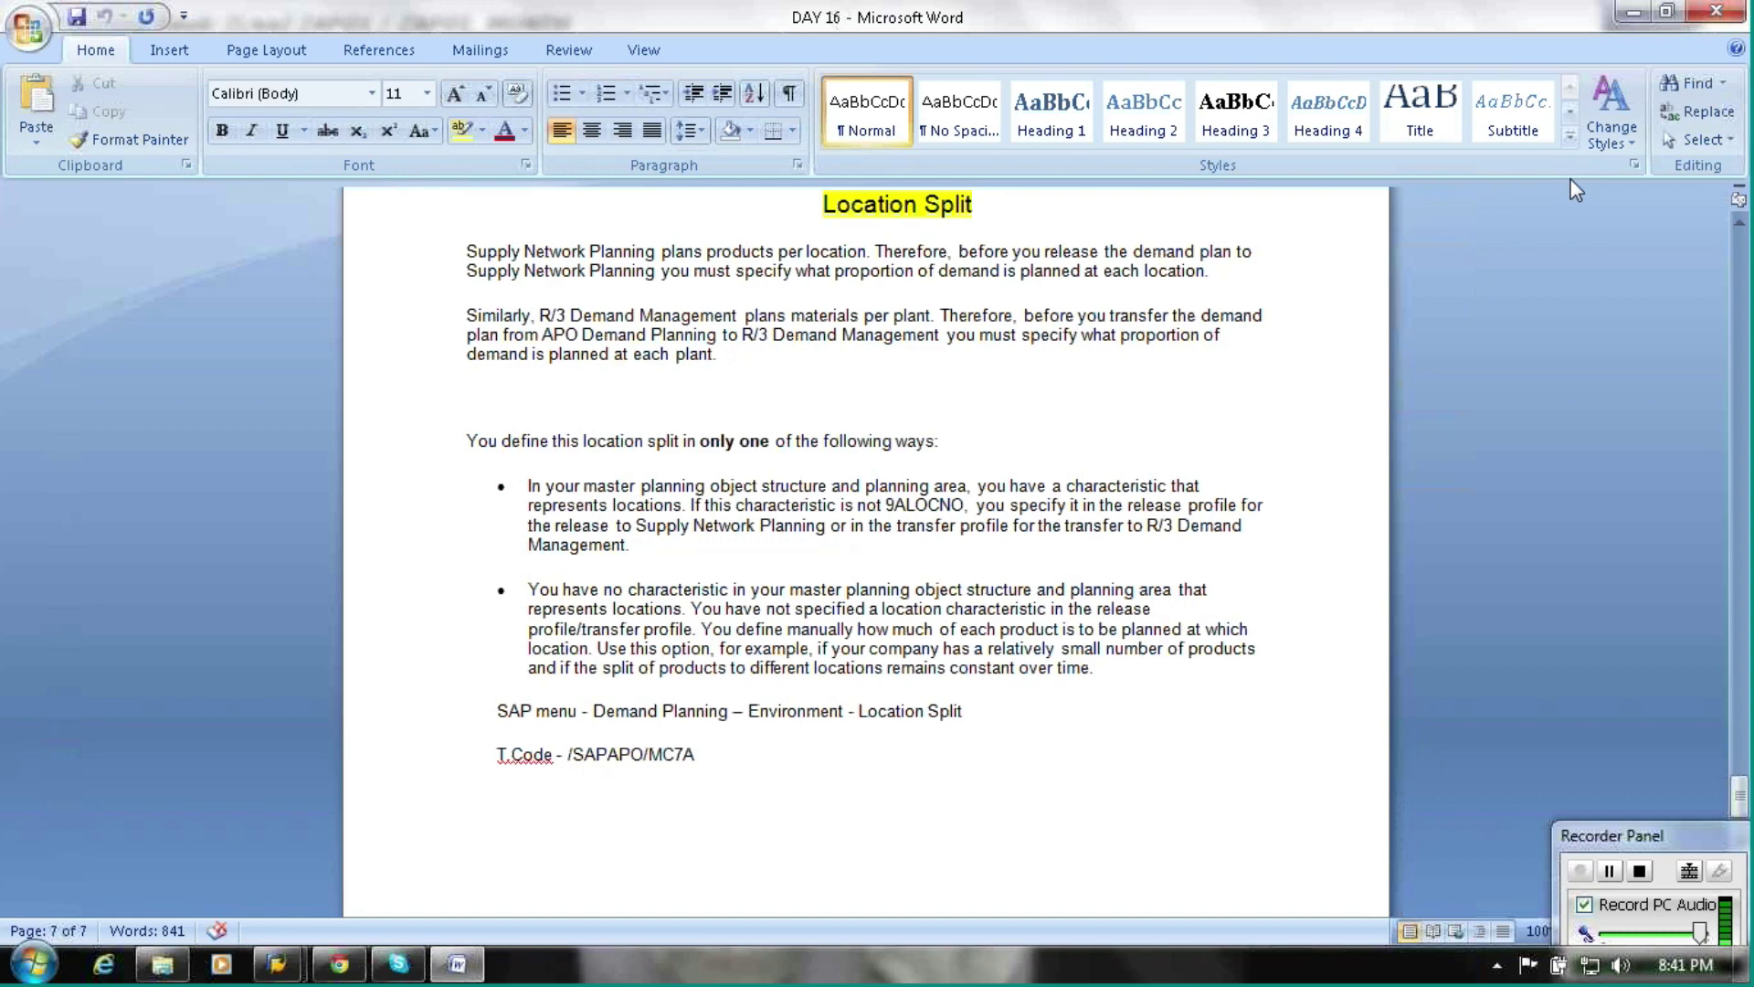
{"action": "left_click", "coordinate": [1732, 5]}
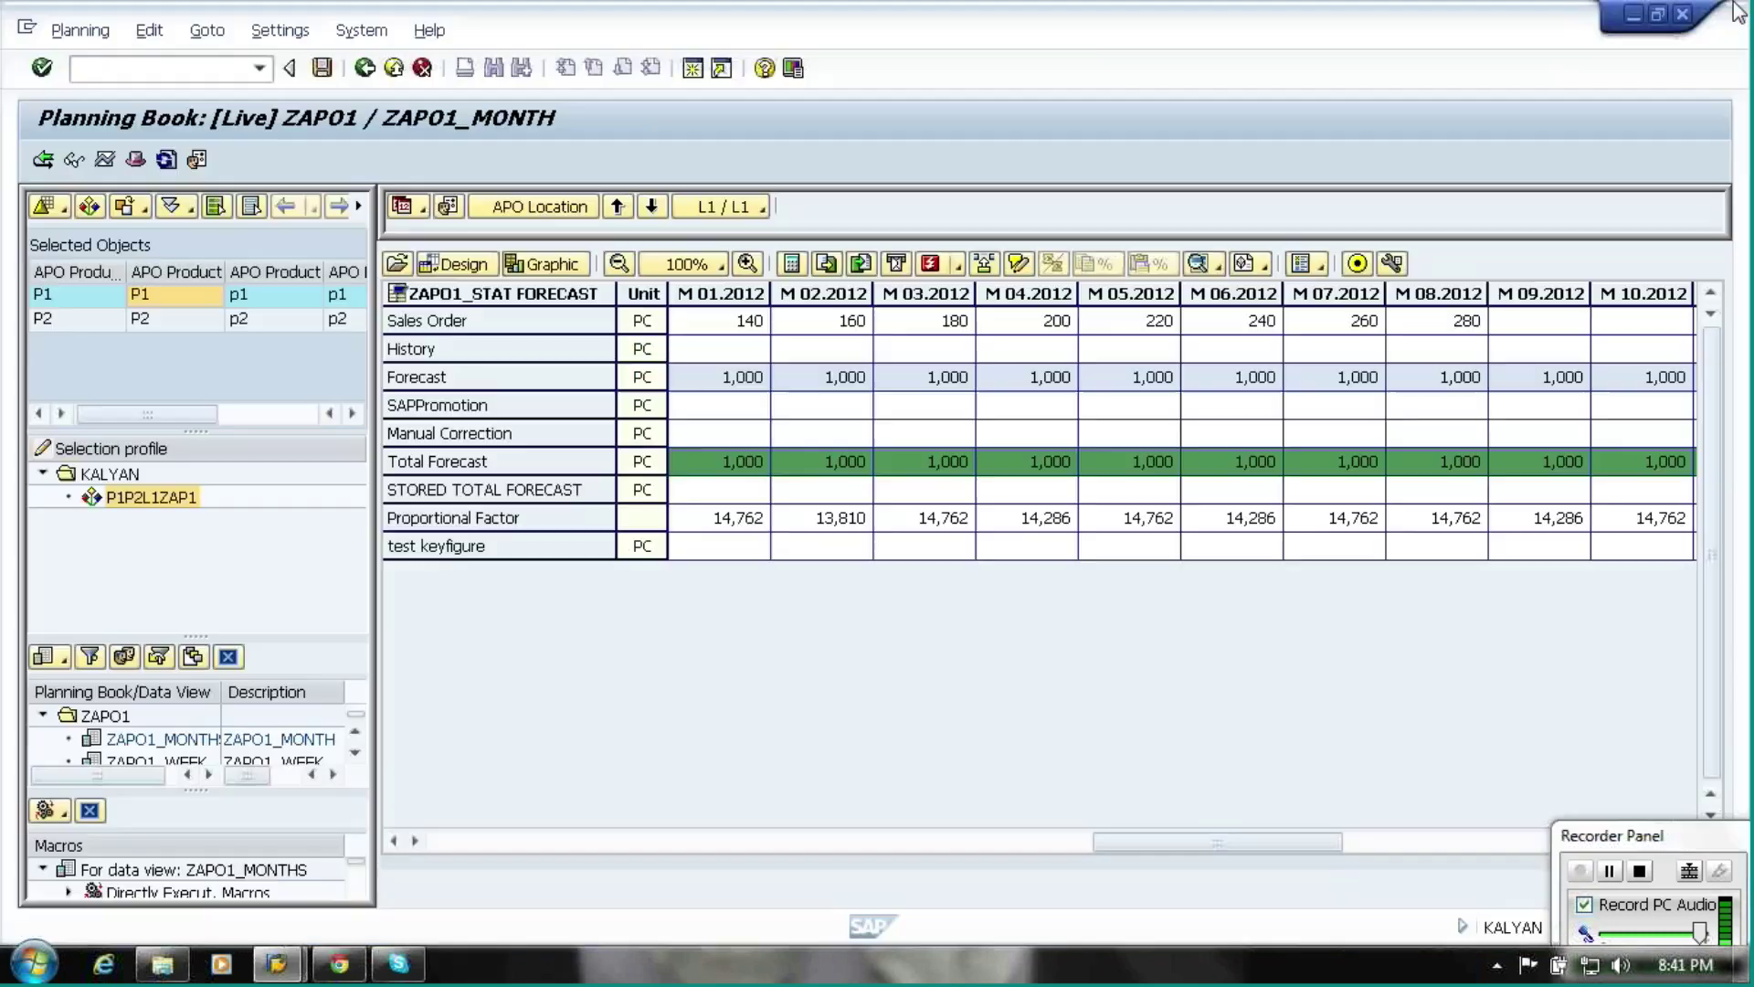